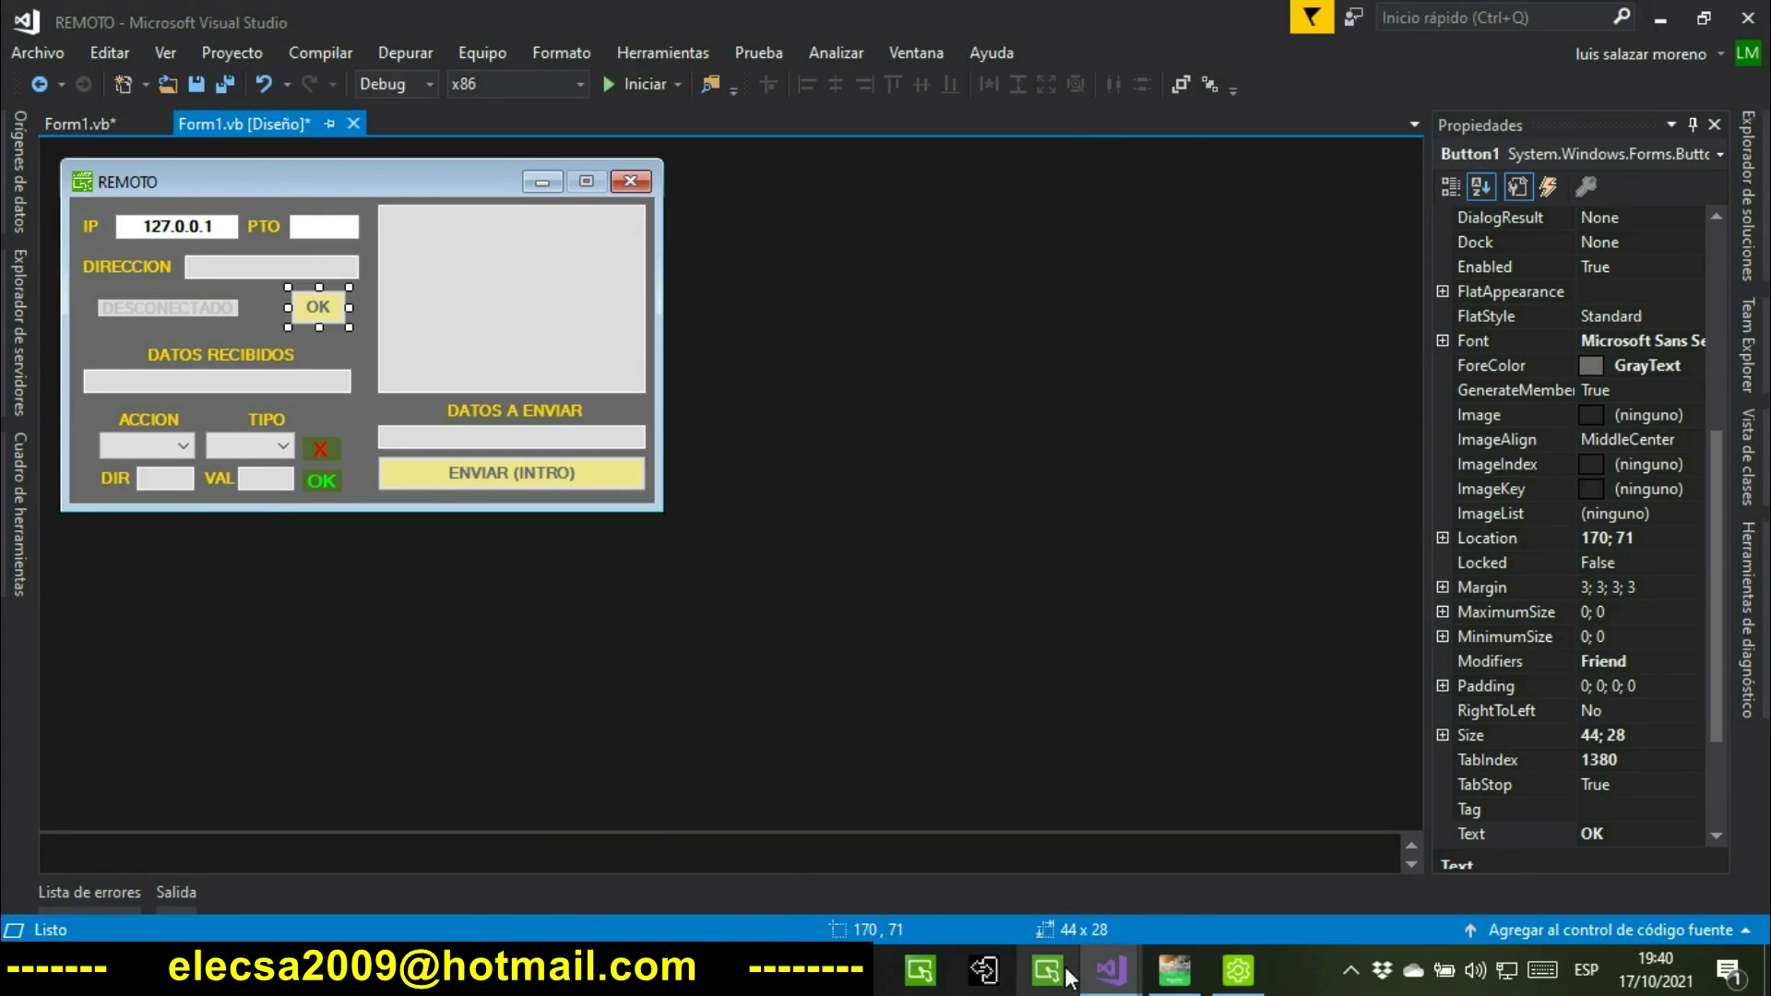
mouse_move(1117, 974)
click(1216, 875)
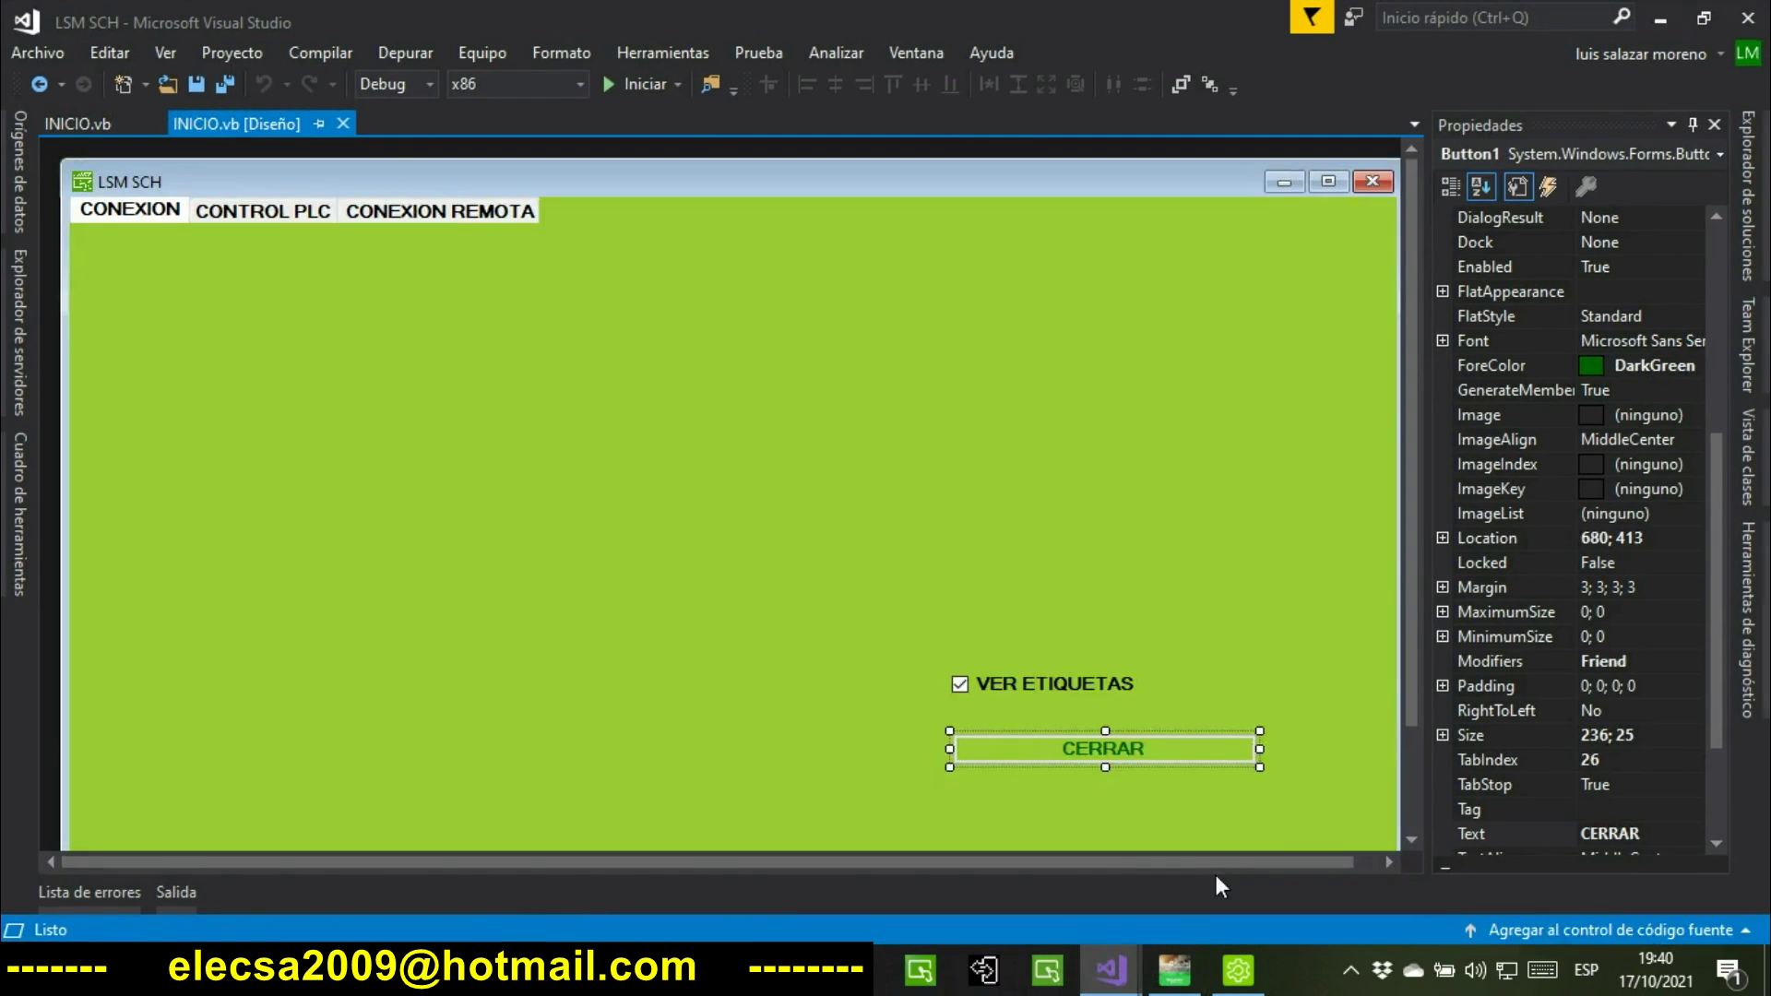
click(629, 81)
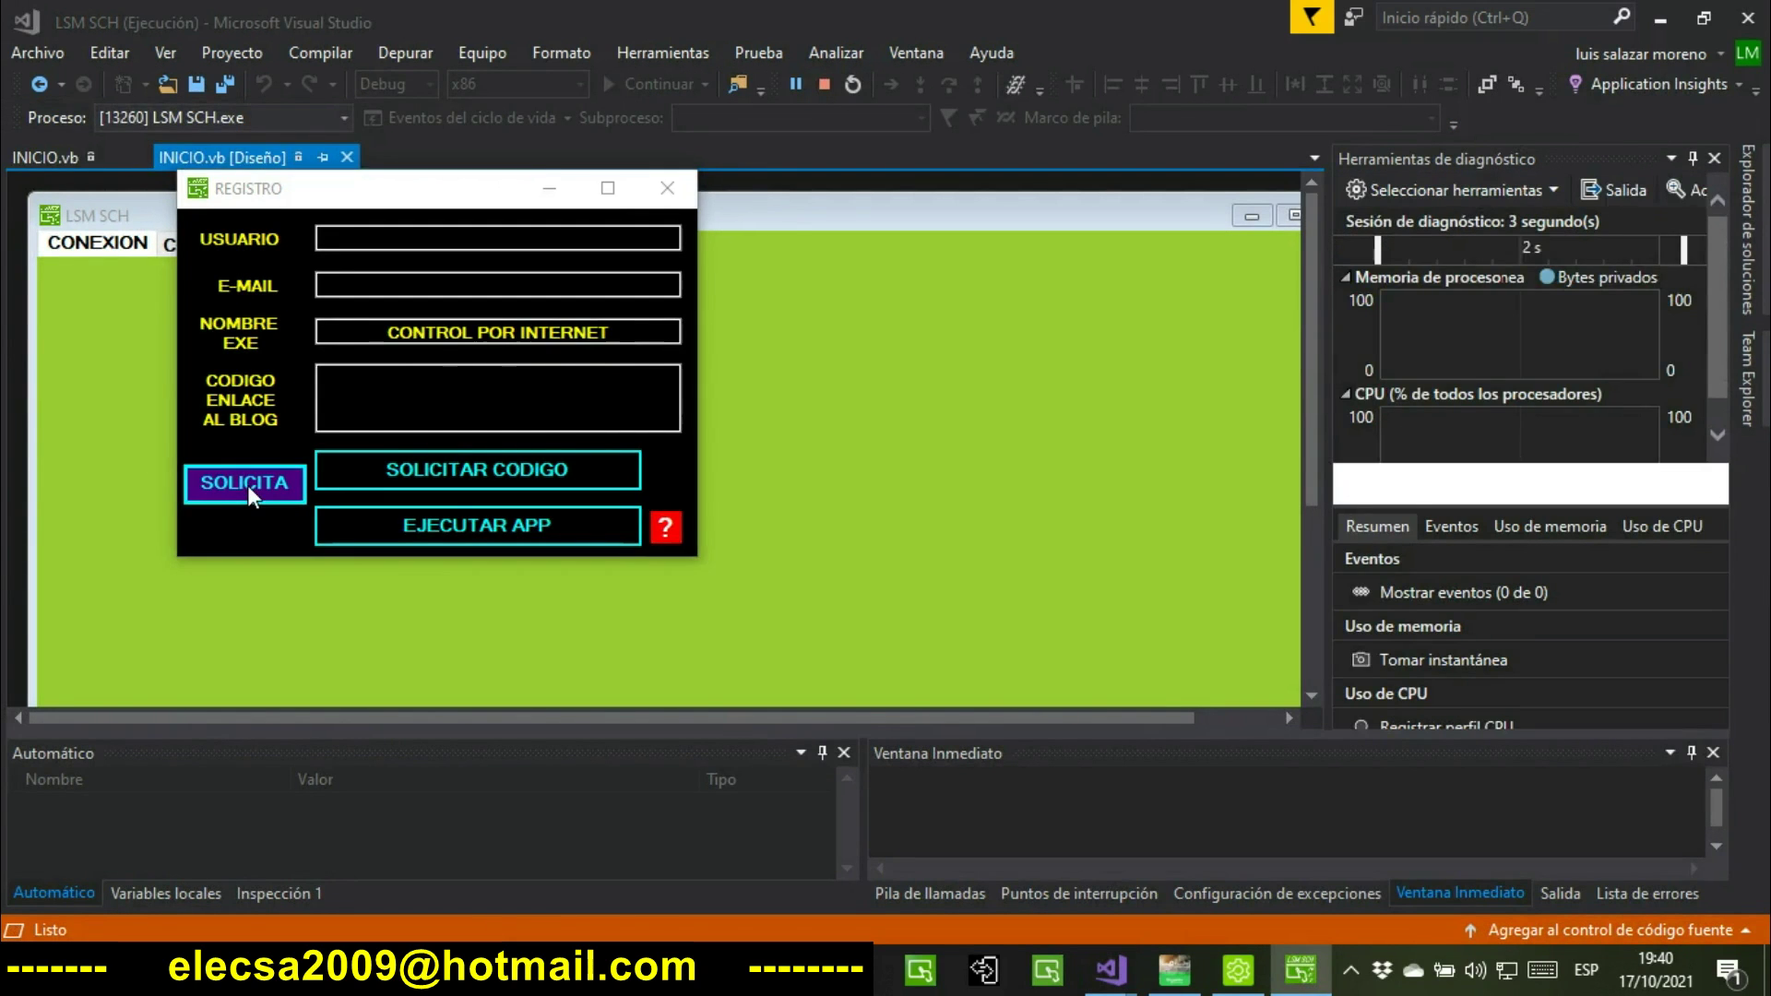
click(248, 485)
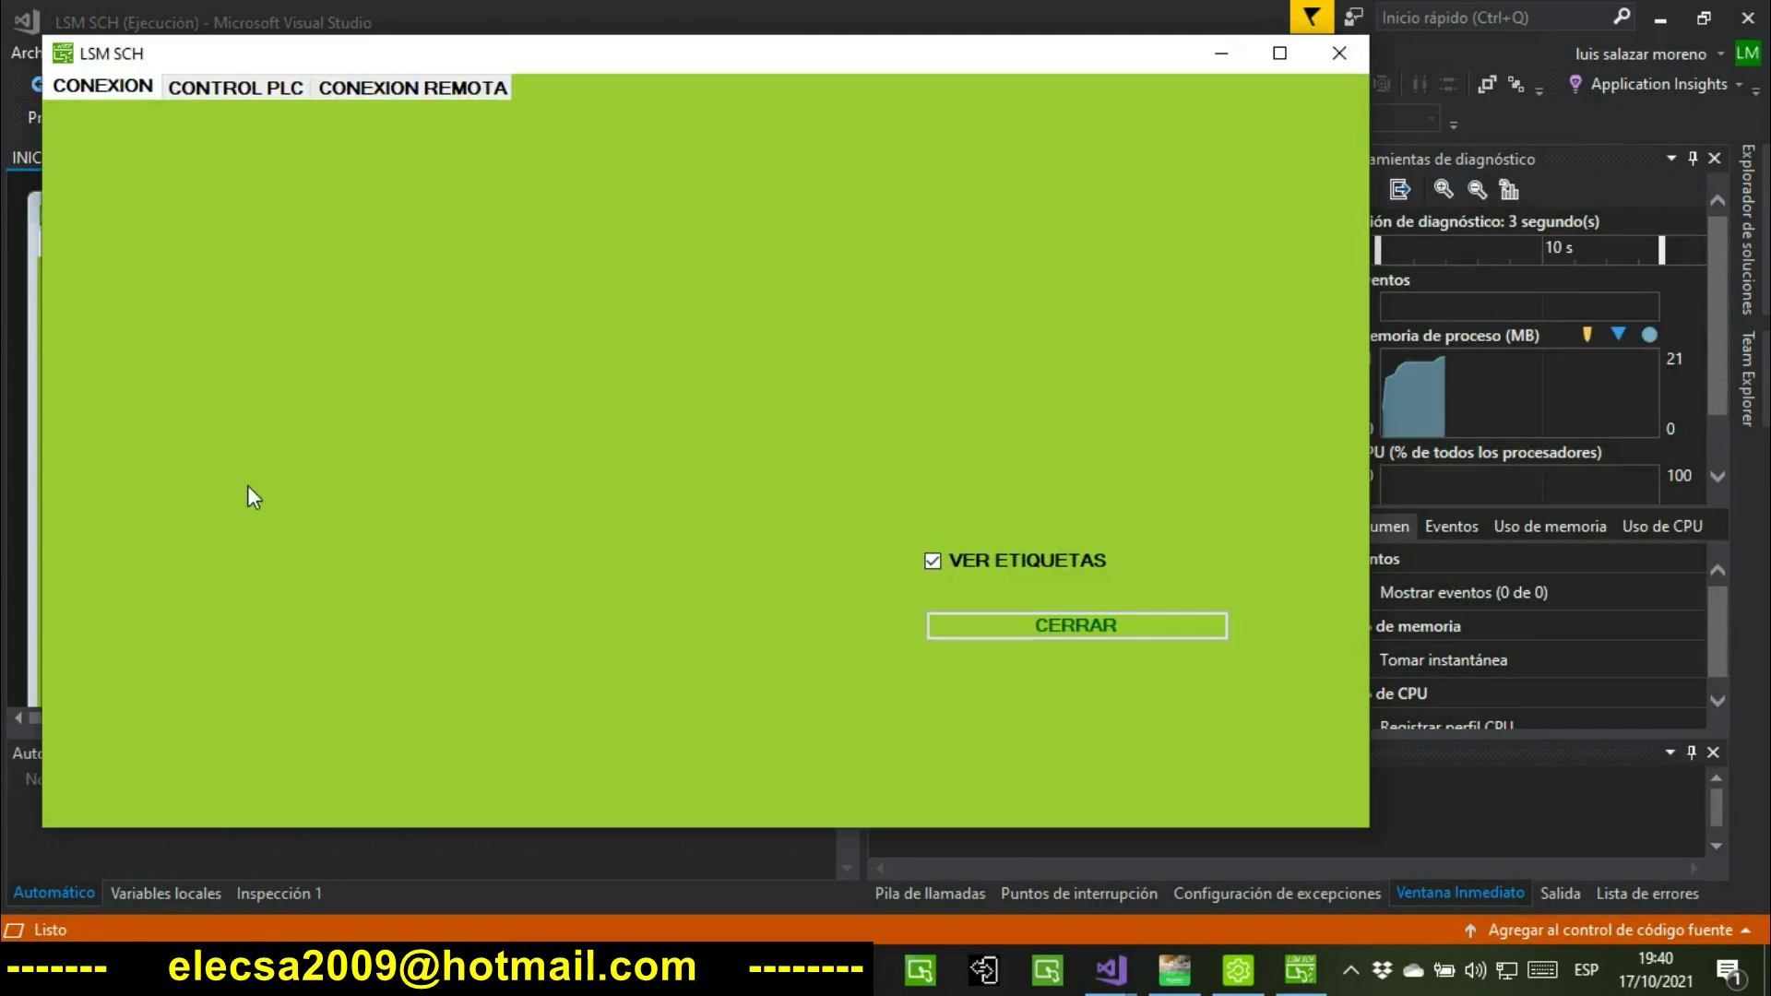
click(1360, 55)
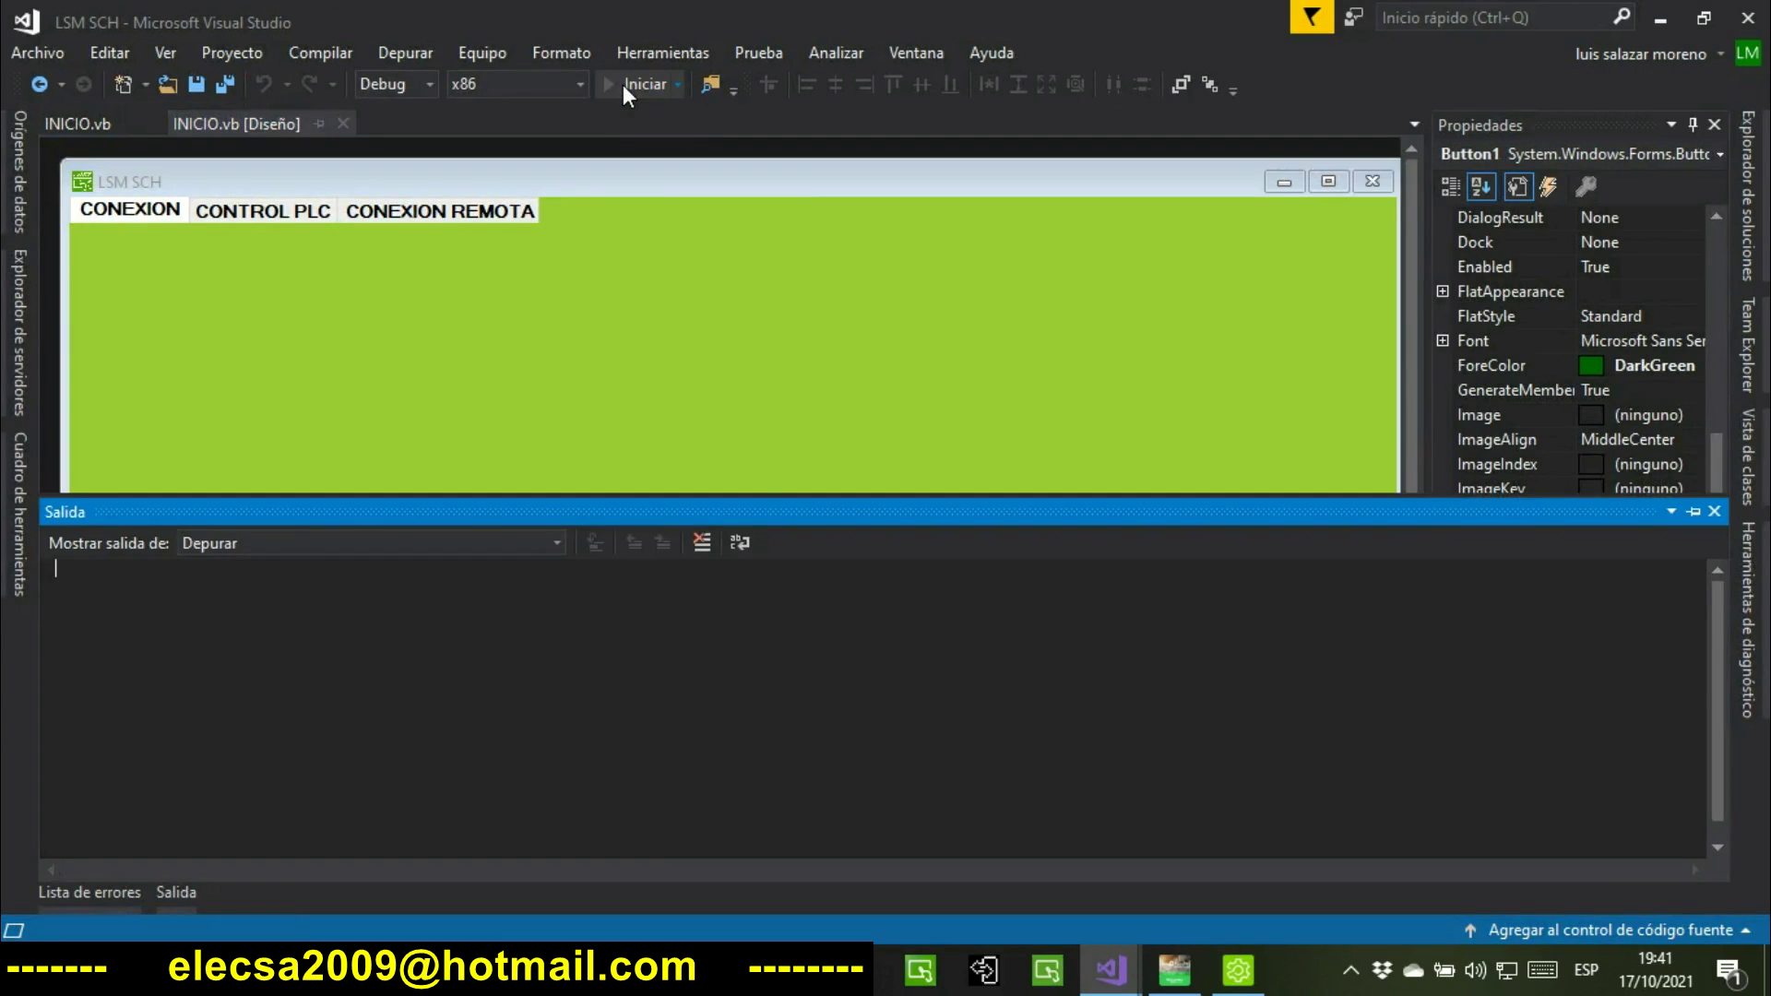
click(637, 84)
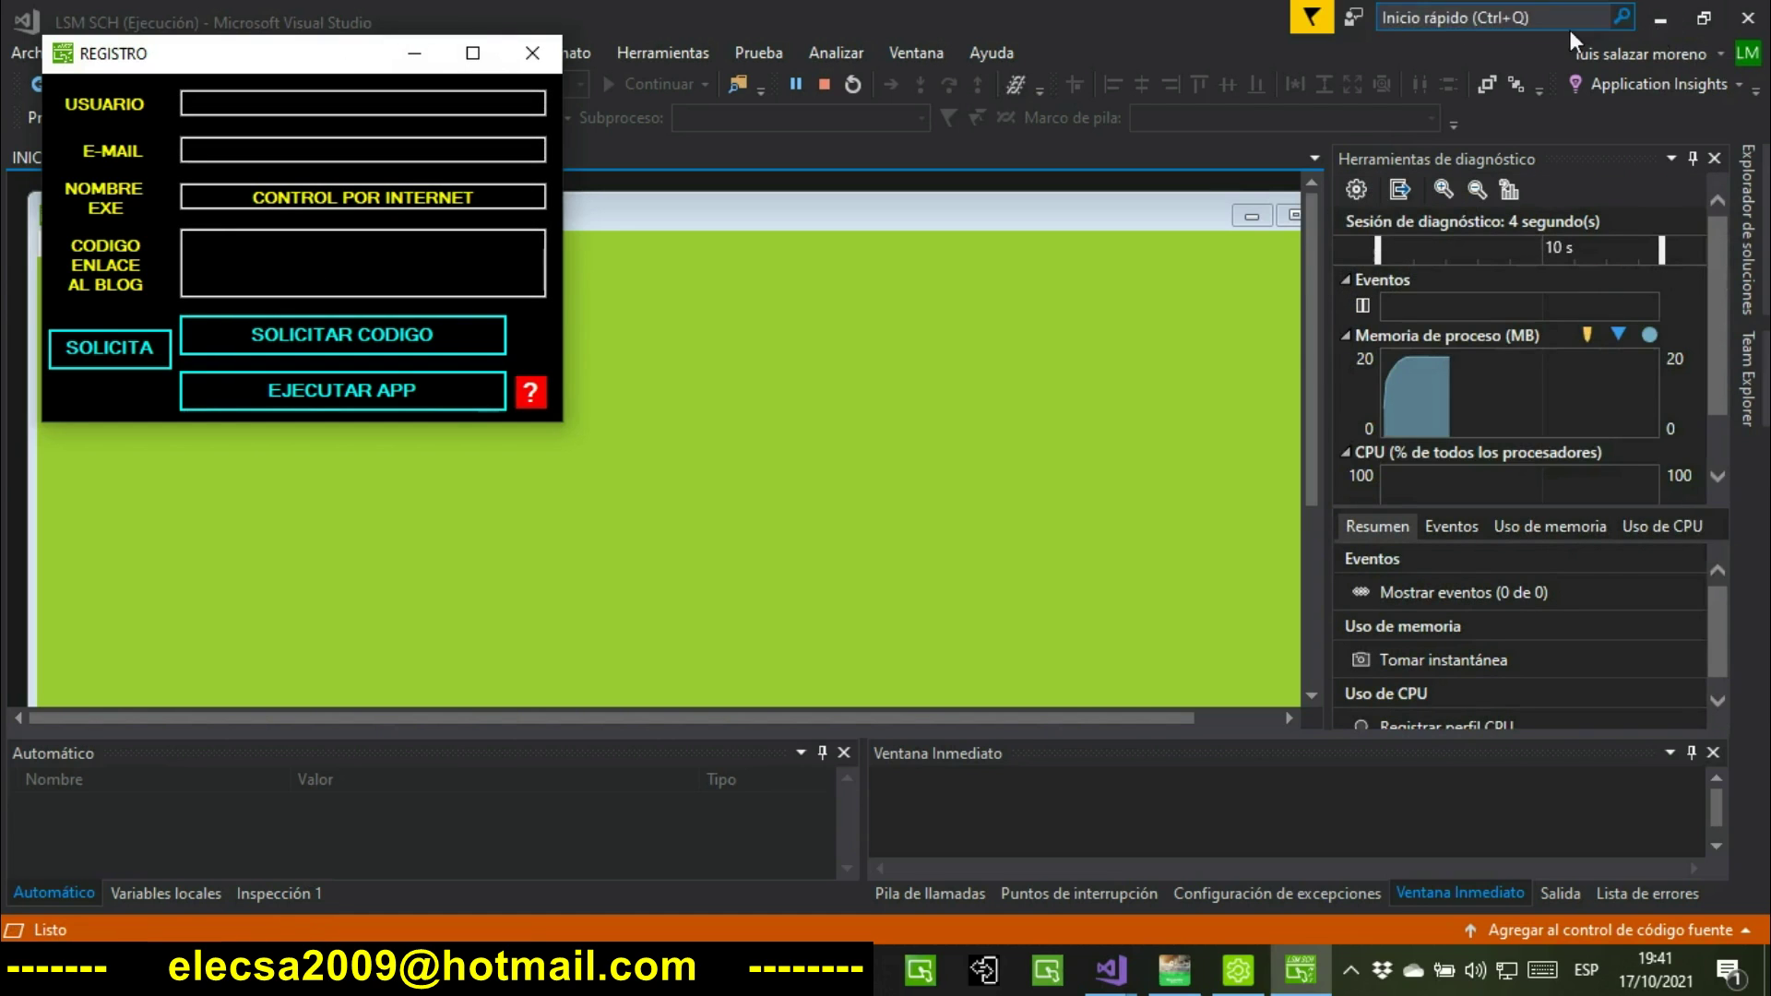
click(533, 52)
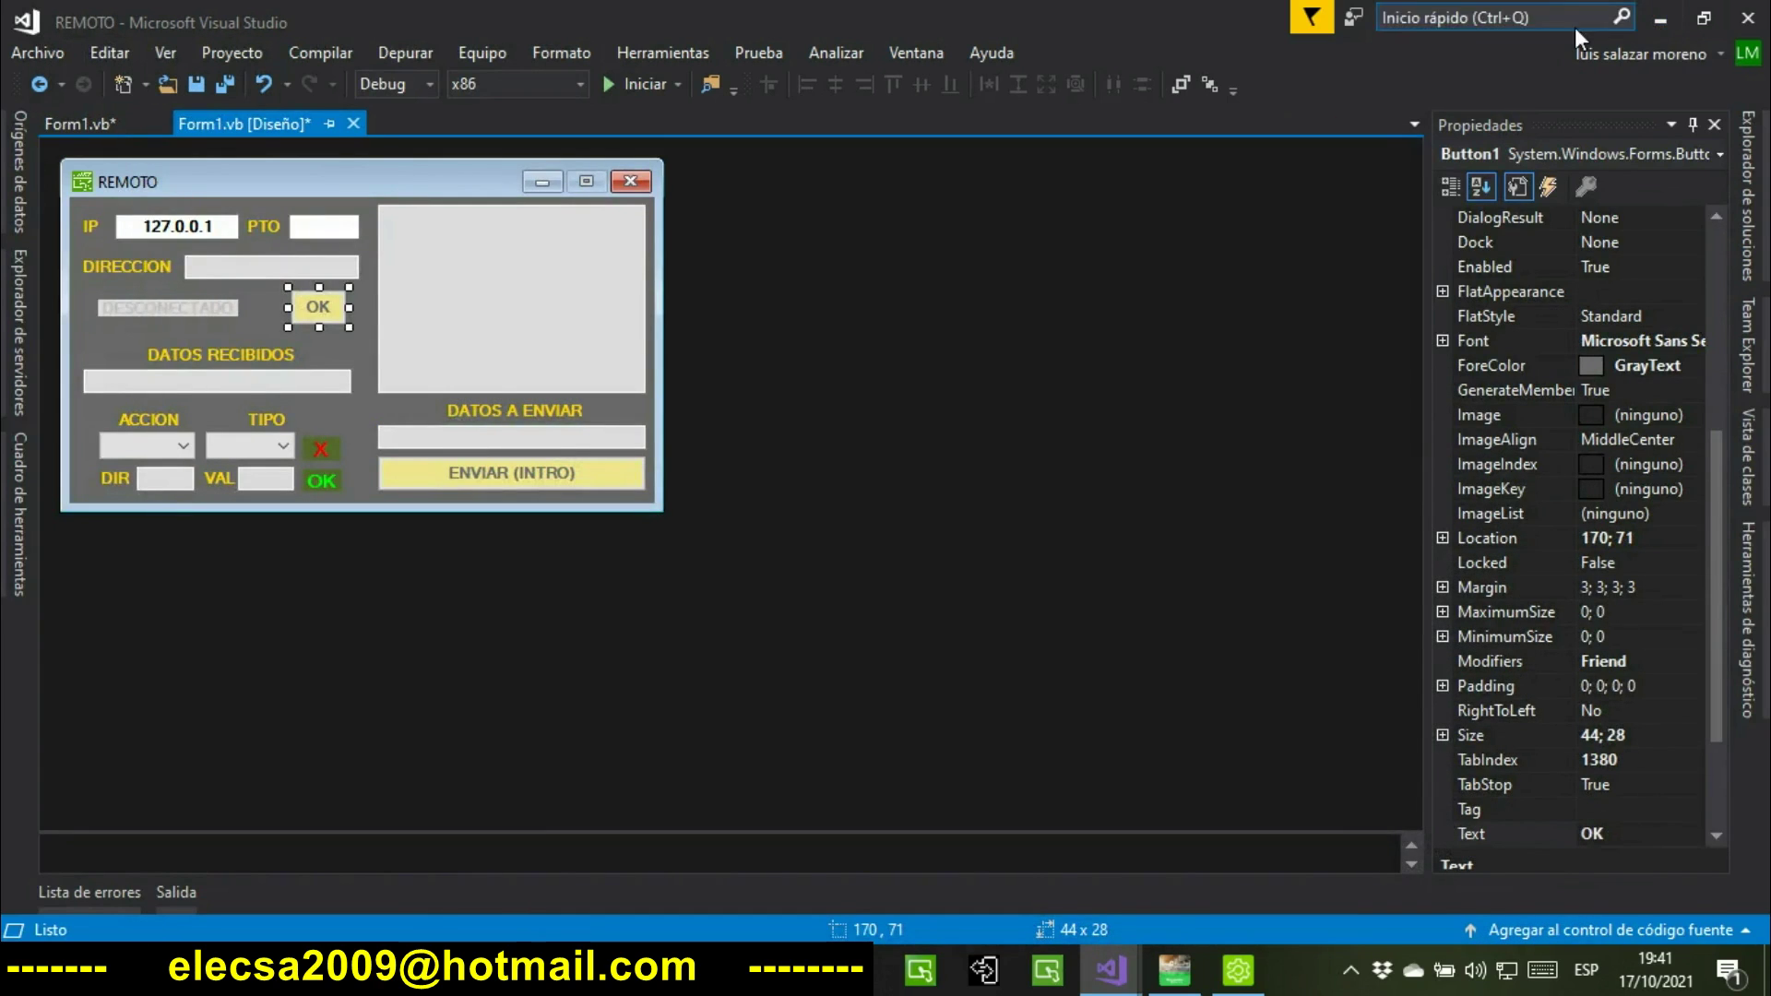
Minimize the REMOTO and LSM SCH project windows to expose the desktop.
click(1658, 22)
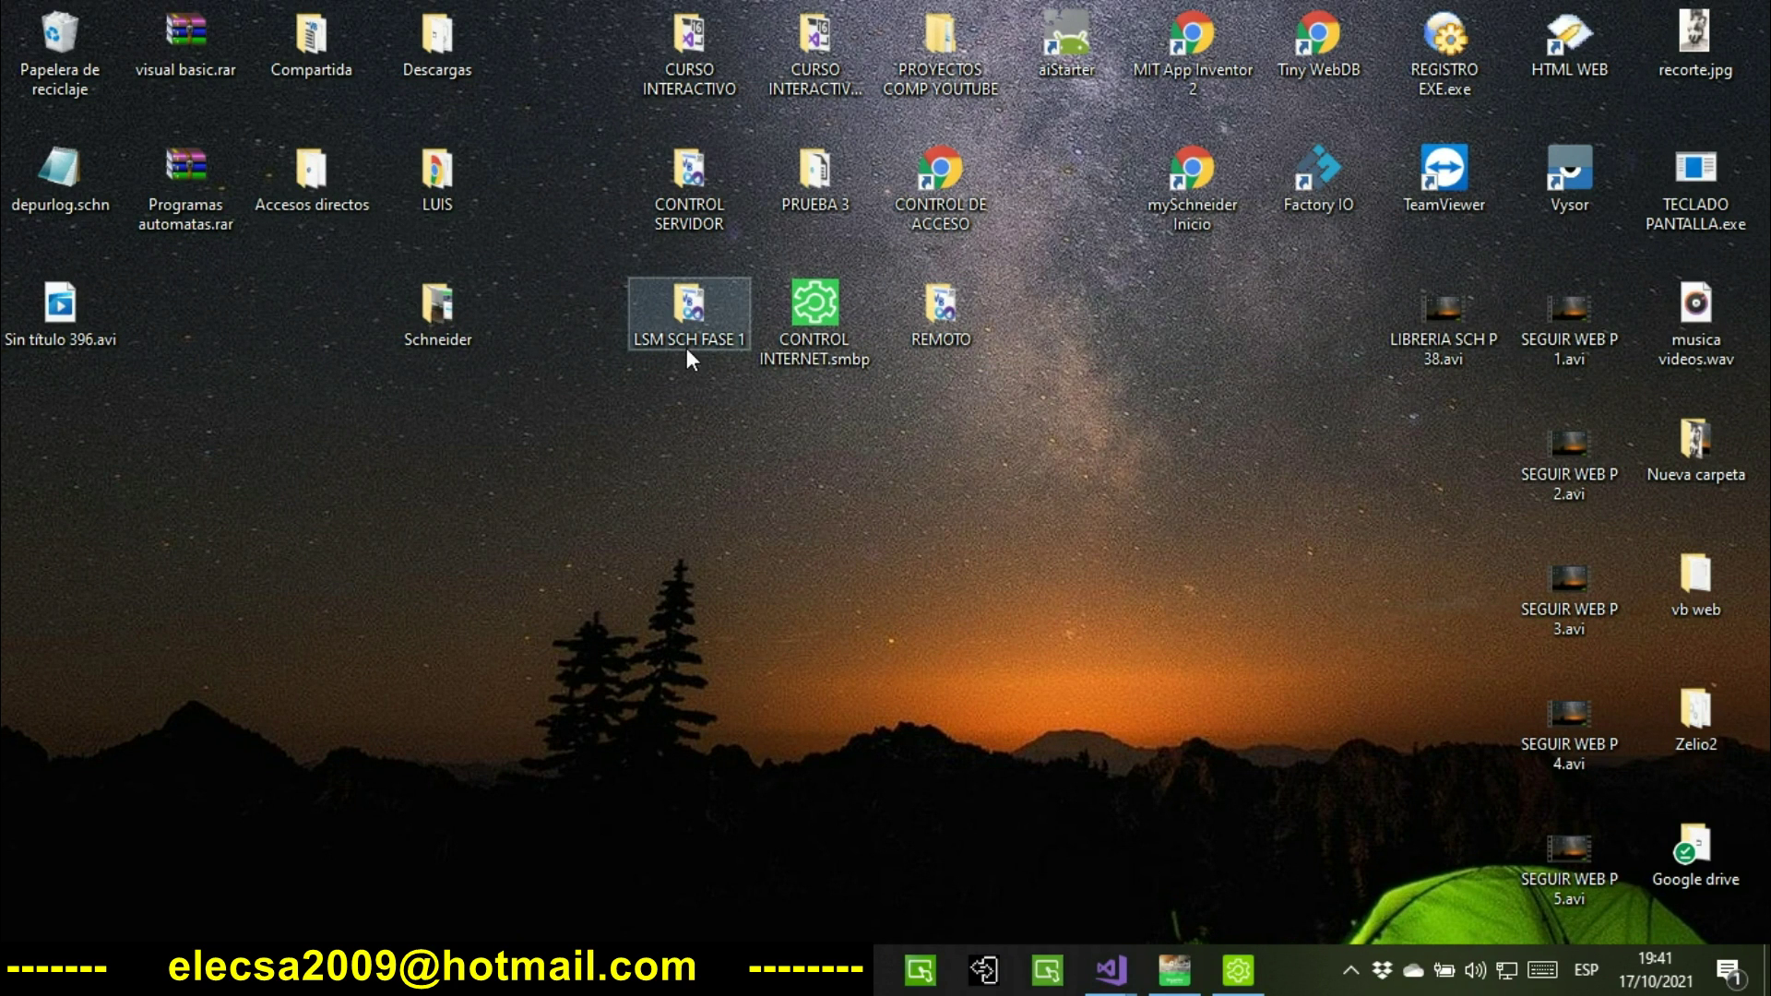
mouse_move(1193, 992)
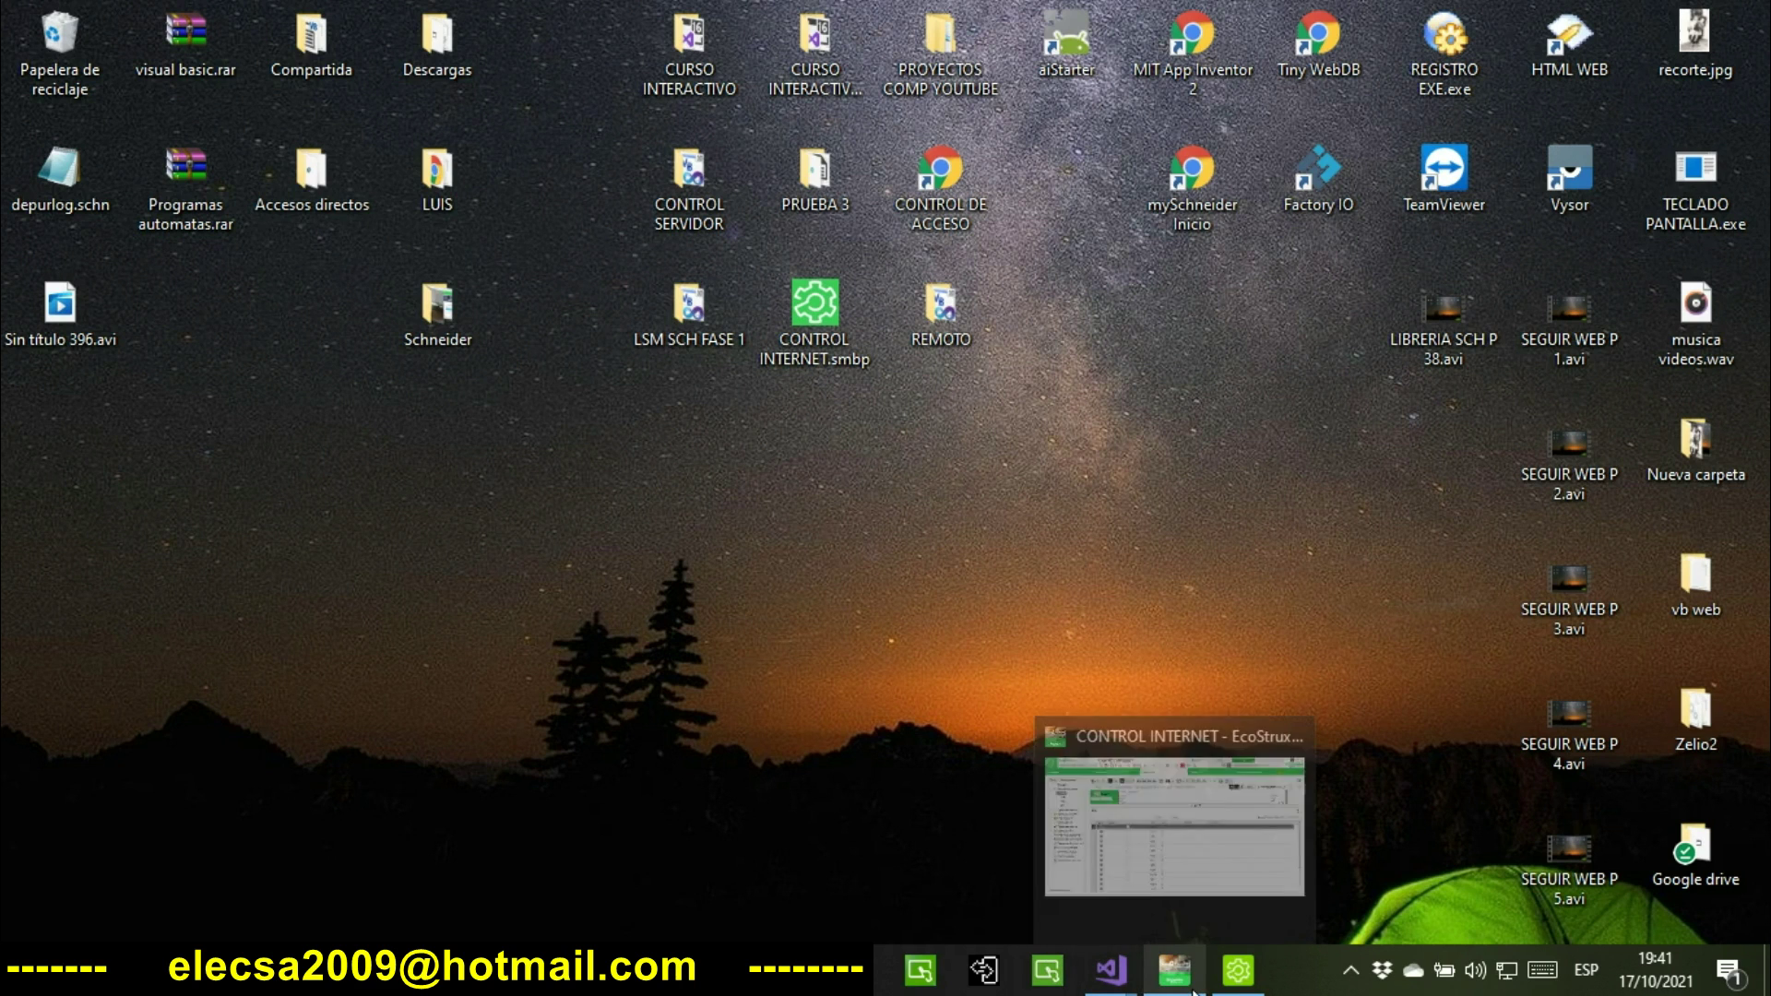
mouse_move(1112, 983)
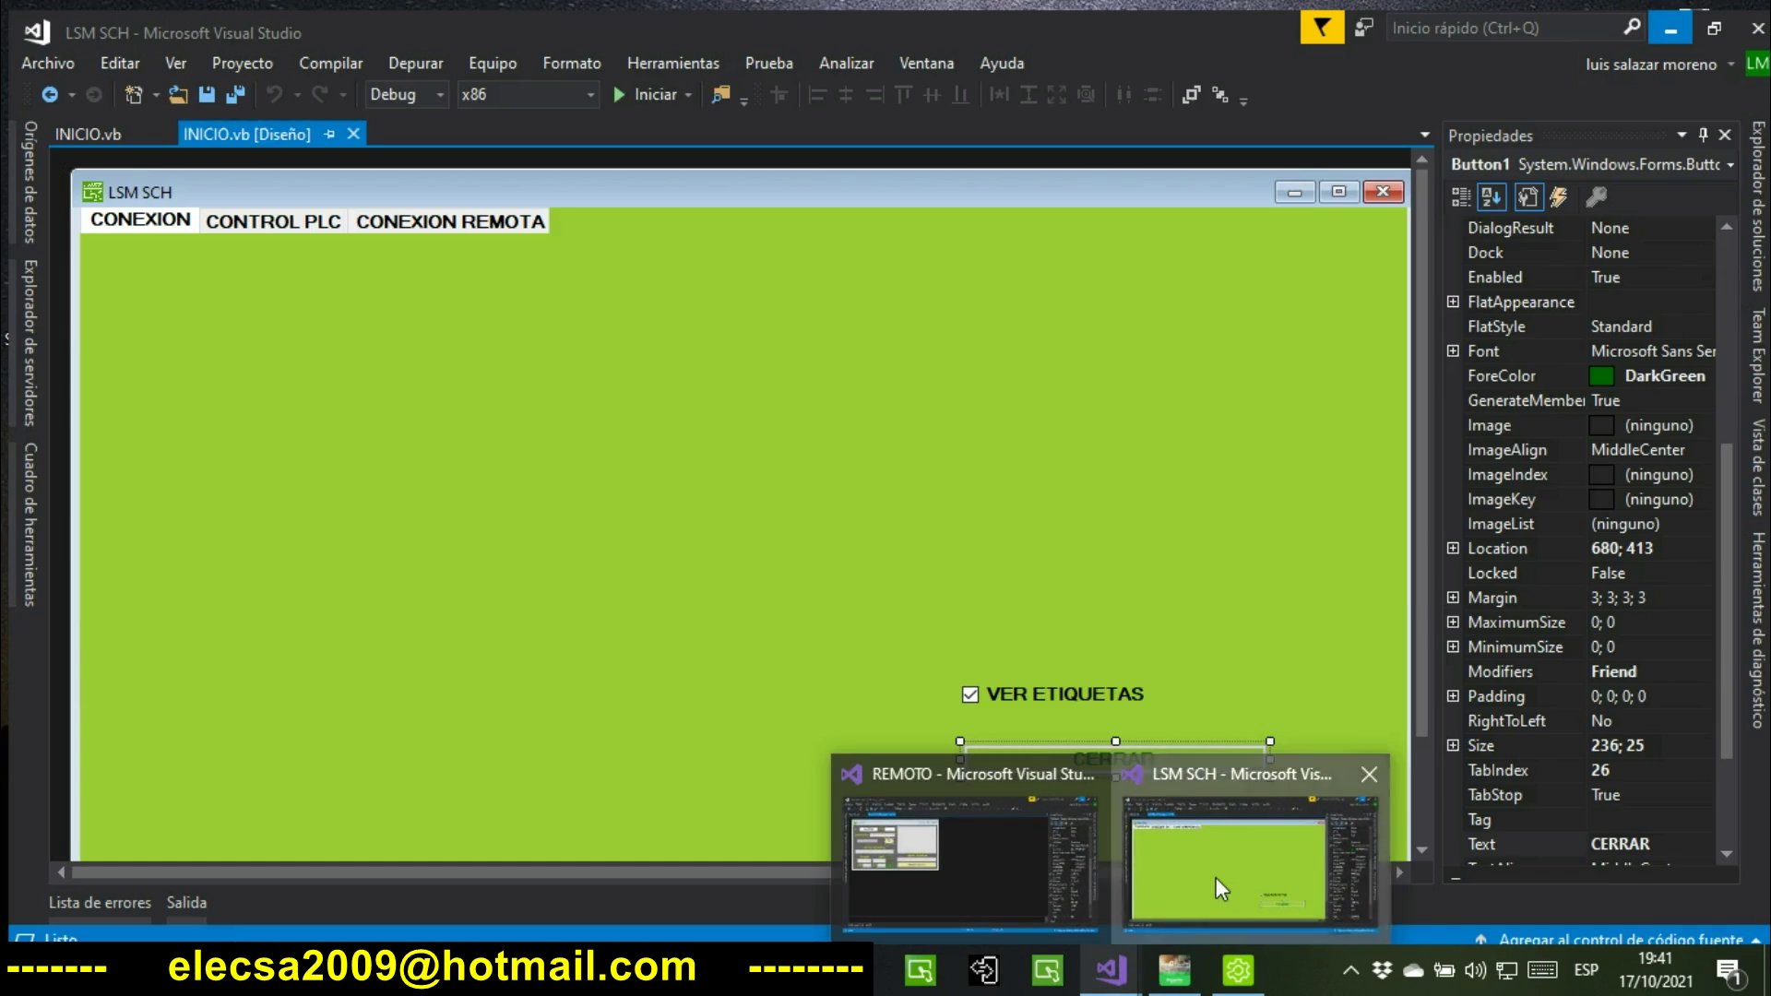
click(1216, 877)
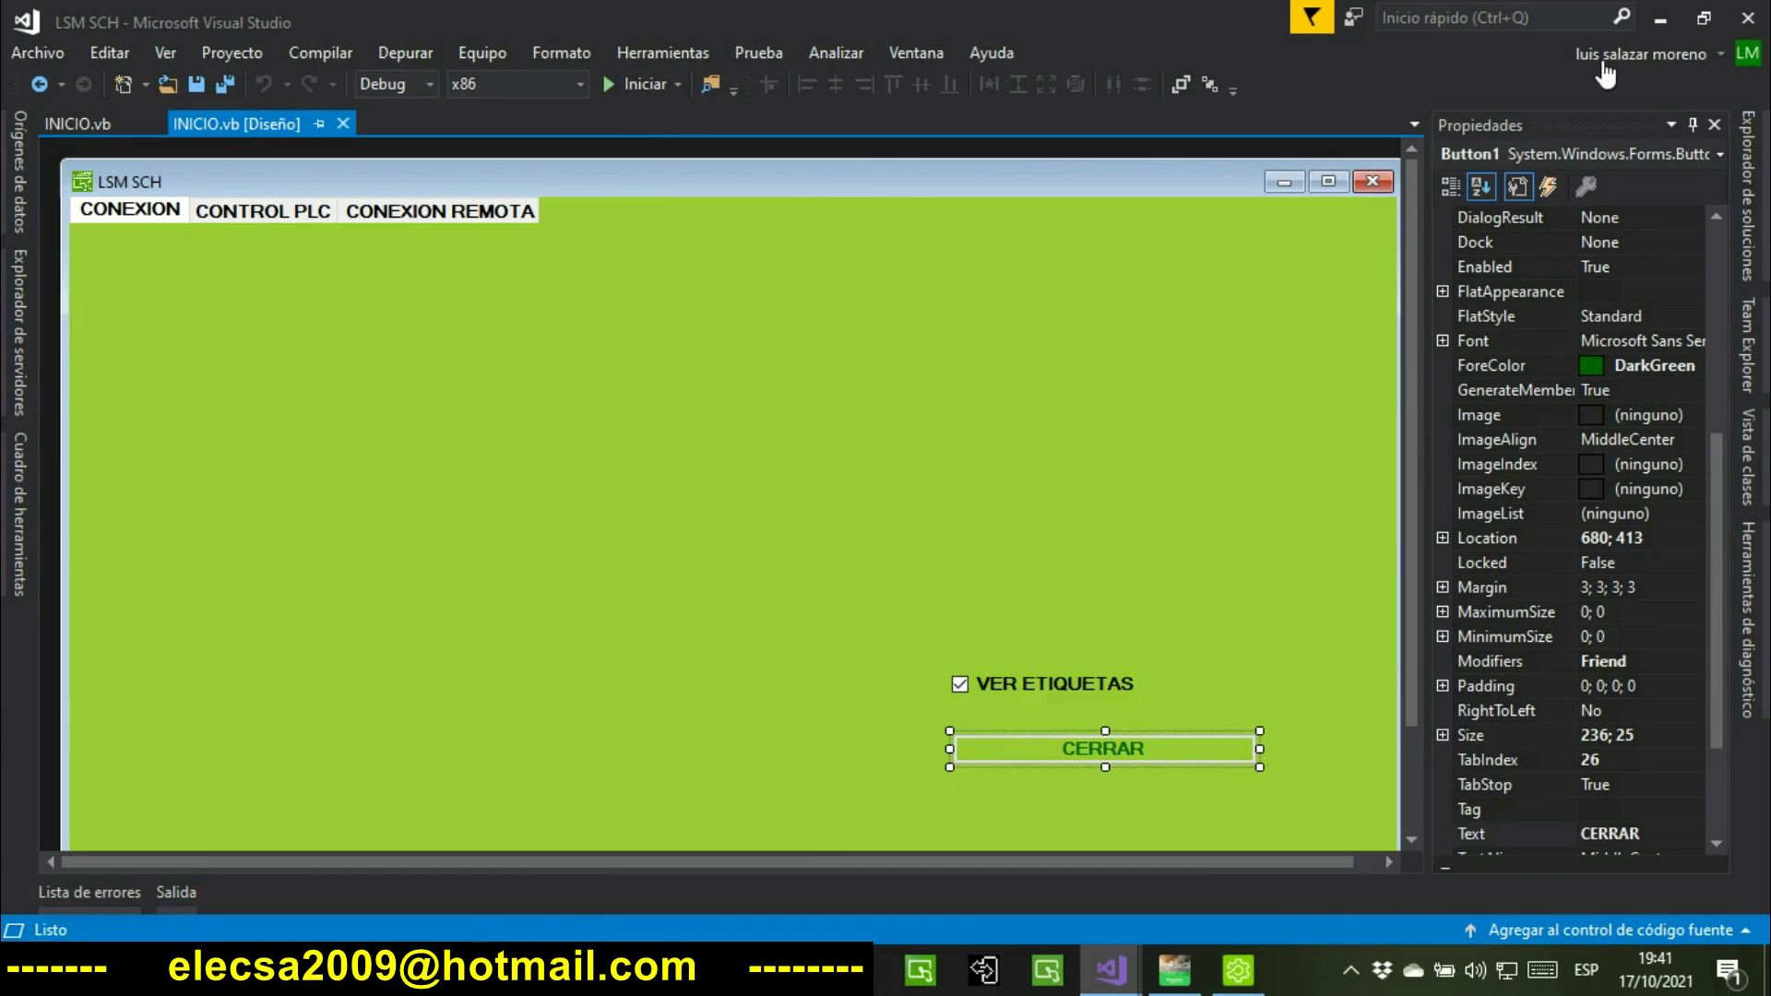
click(1658, 19)
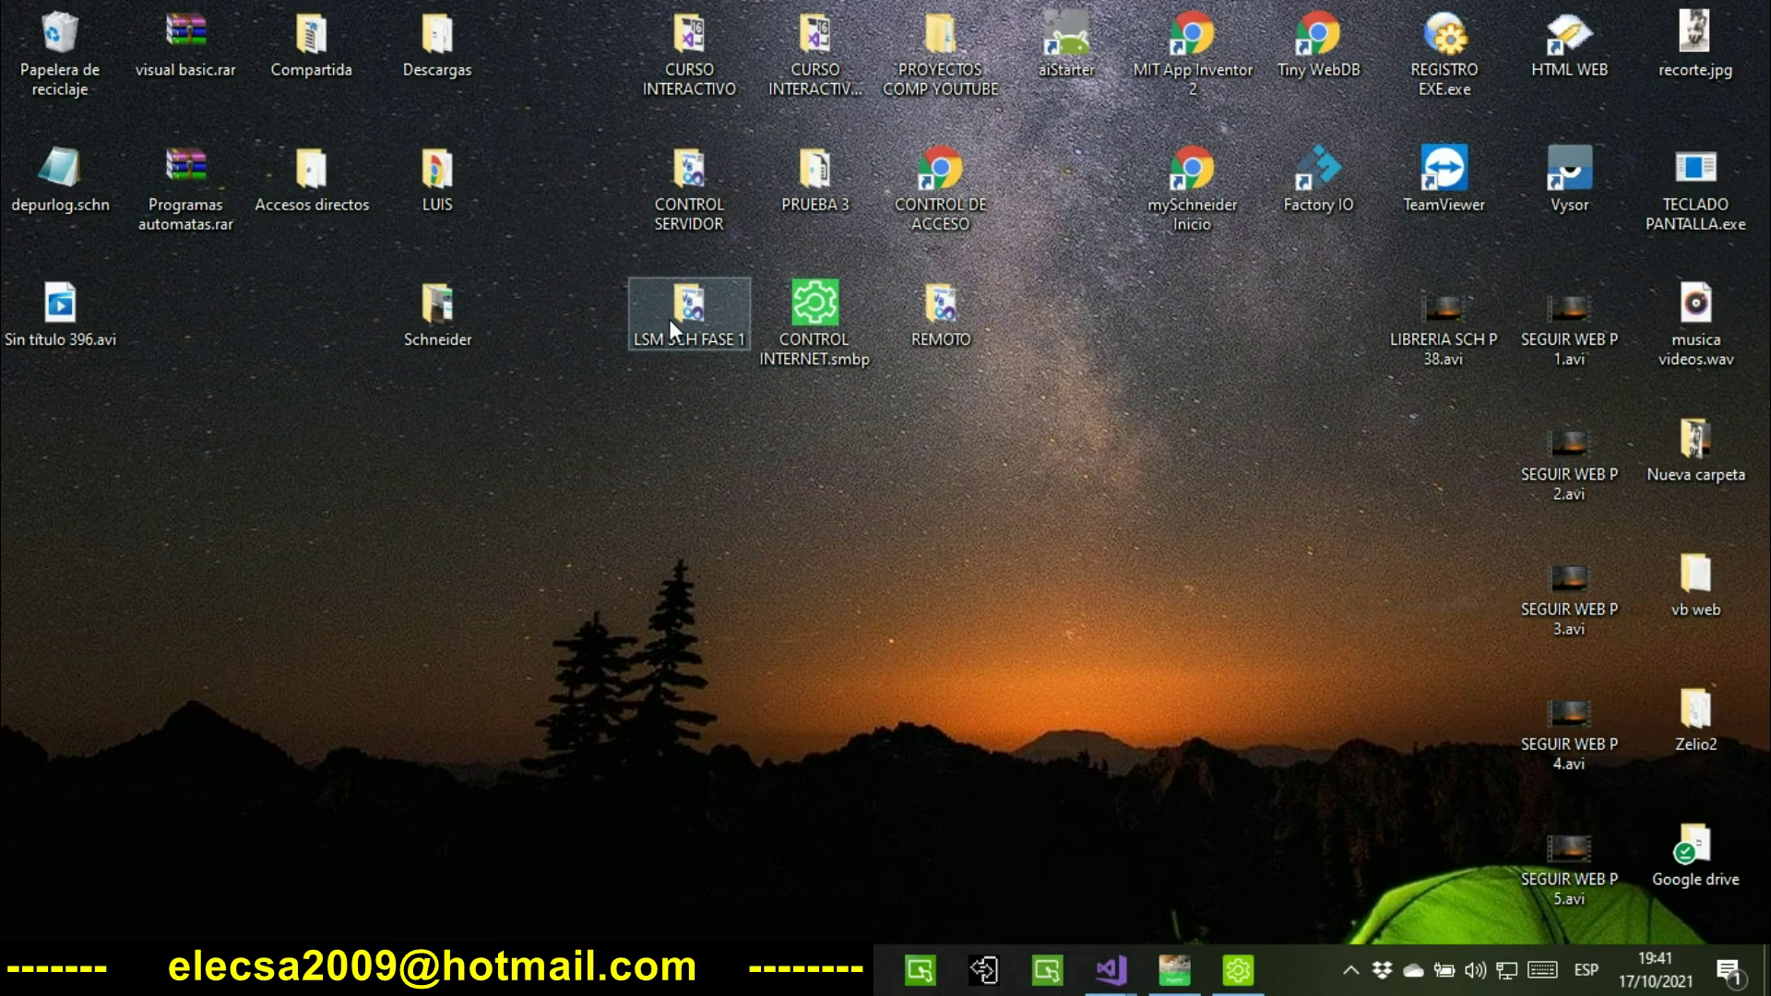
Run the LSM SCH project and continue from the REGISTRO form to the application's main window.
mouse_move(1111, 971)
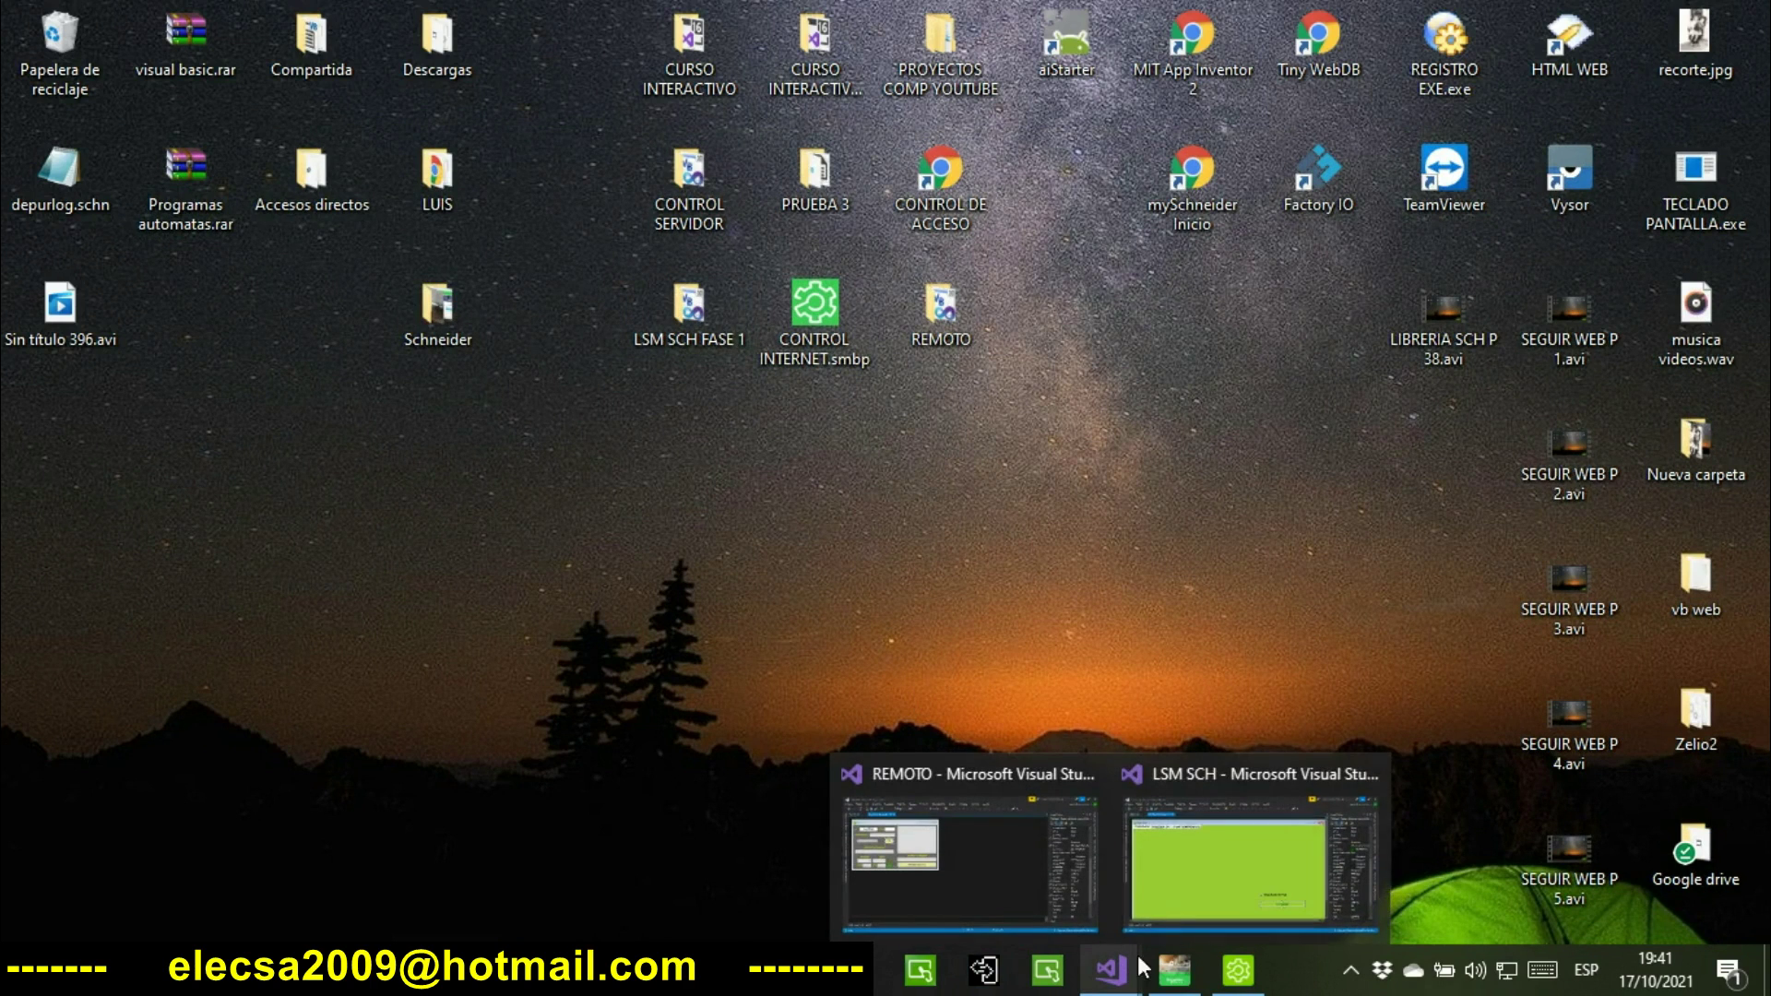
click(1194, 882)
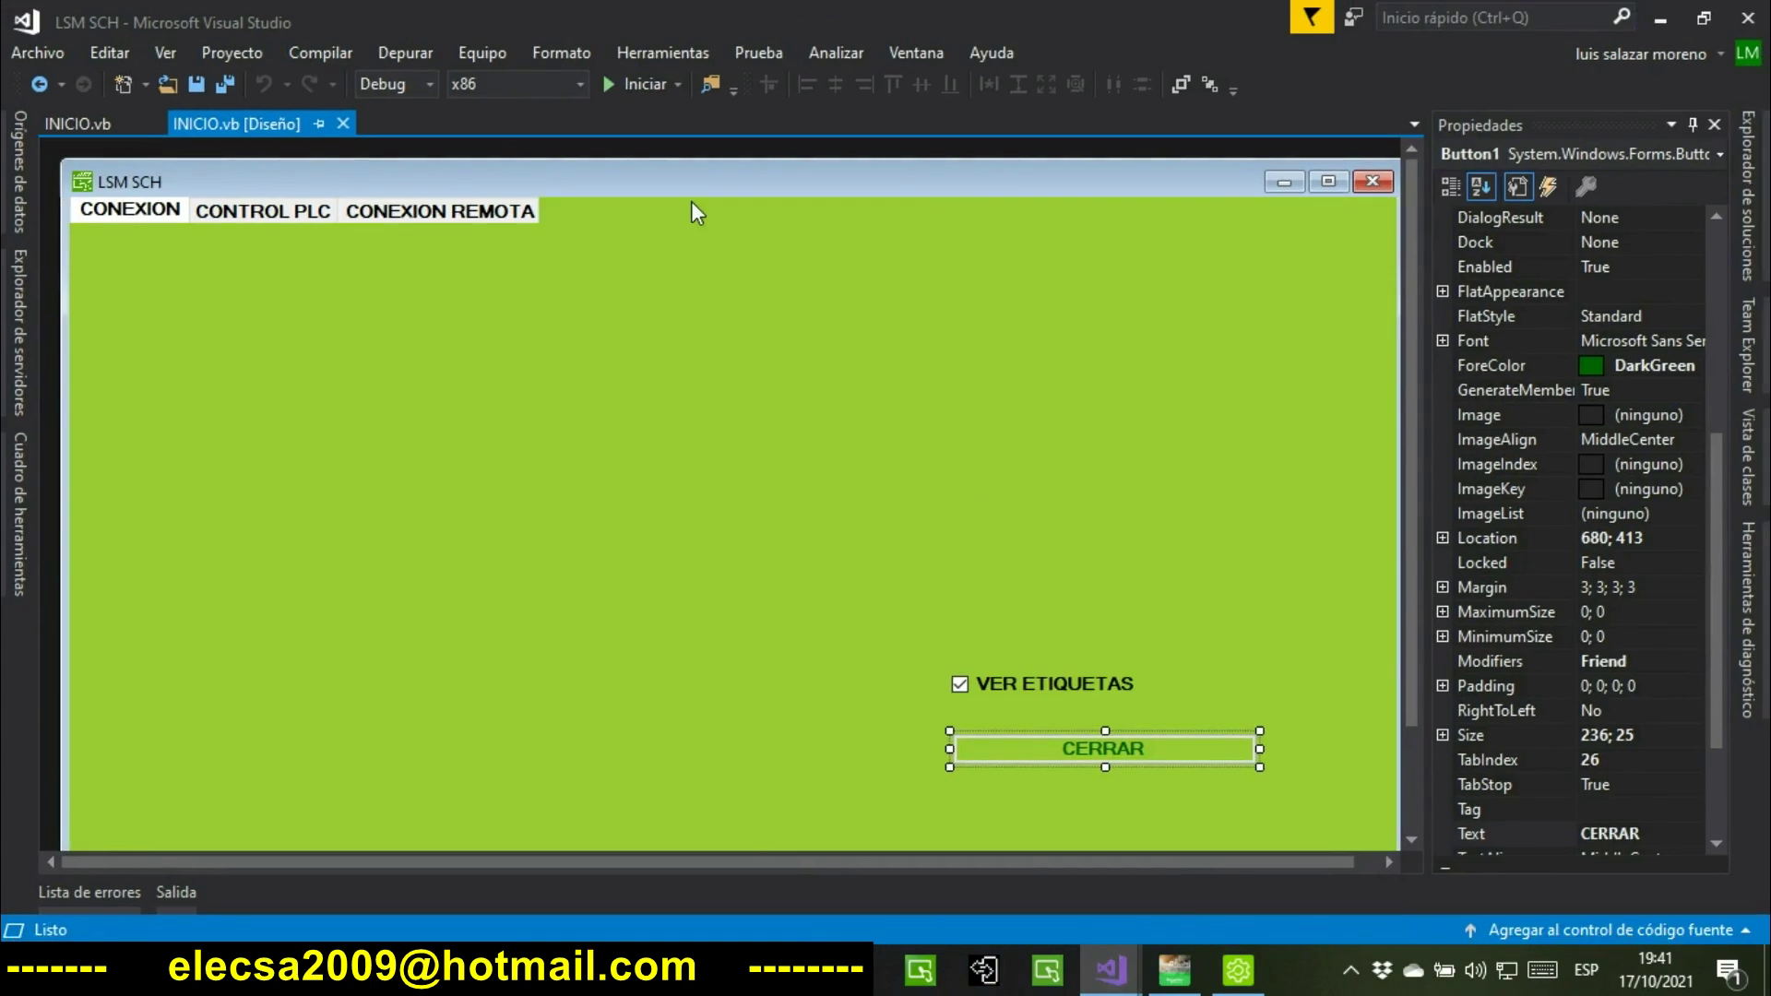
click(642, 86)
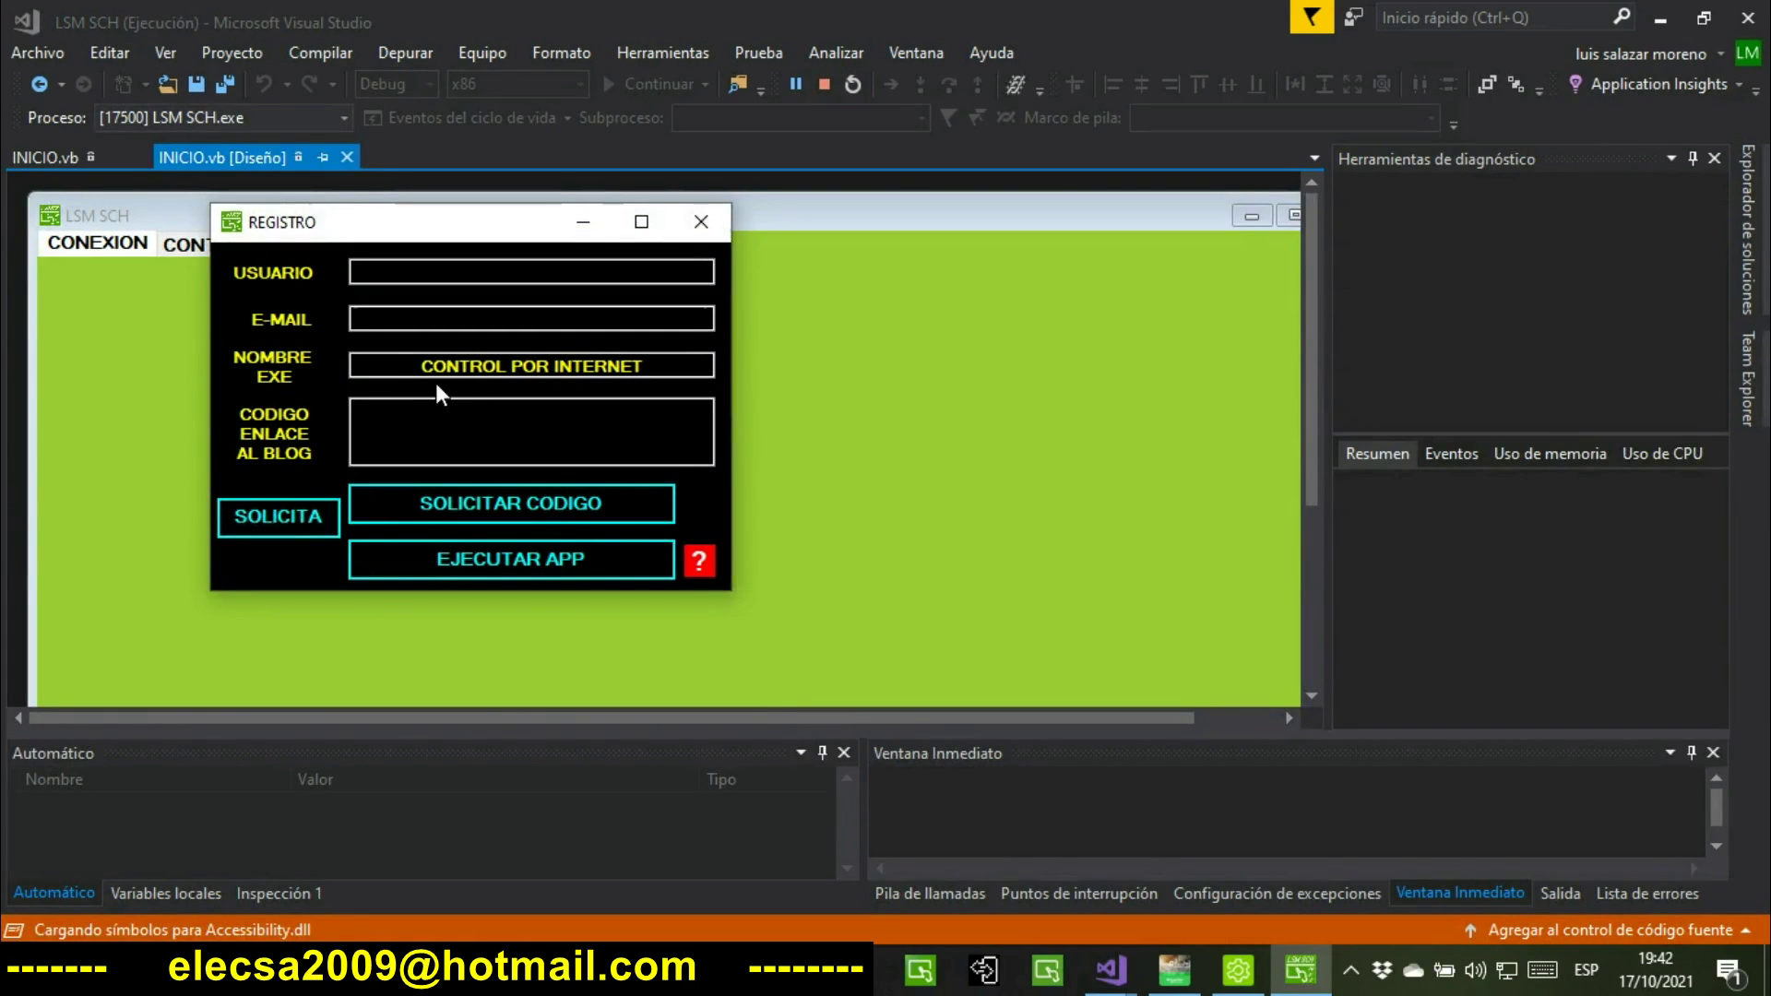
click(284, 519)
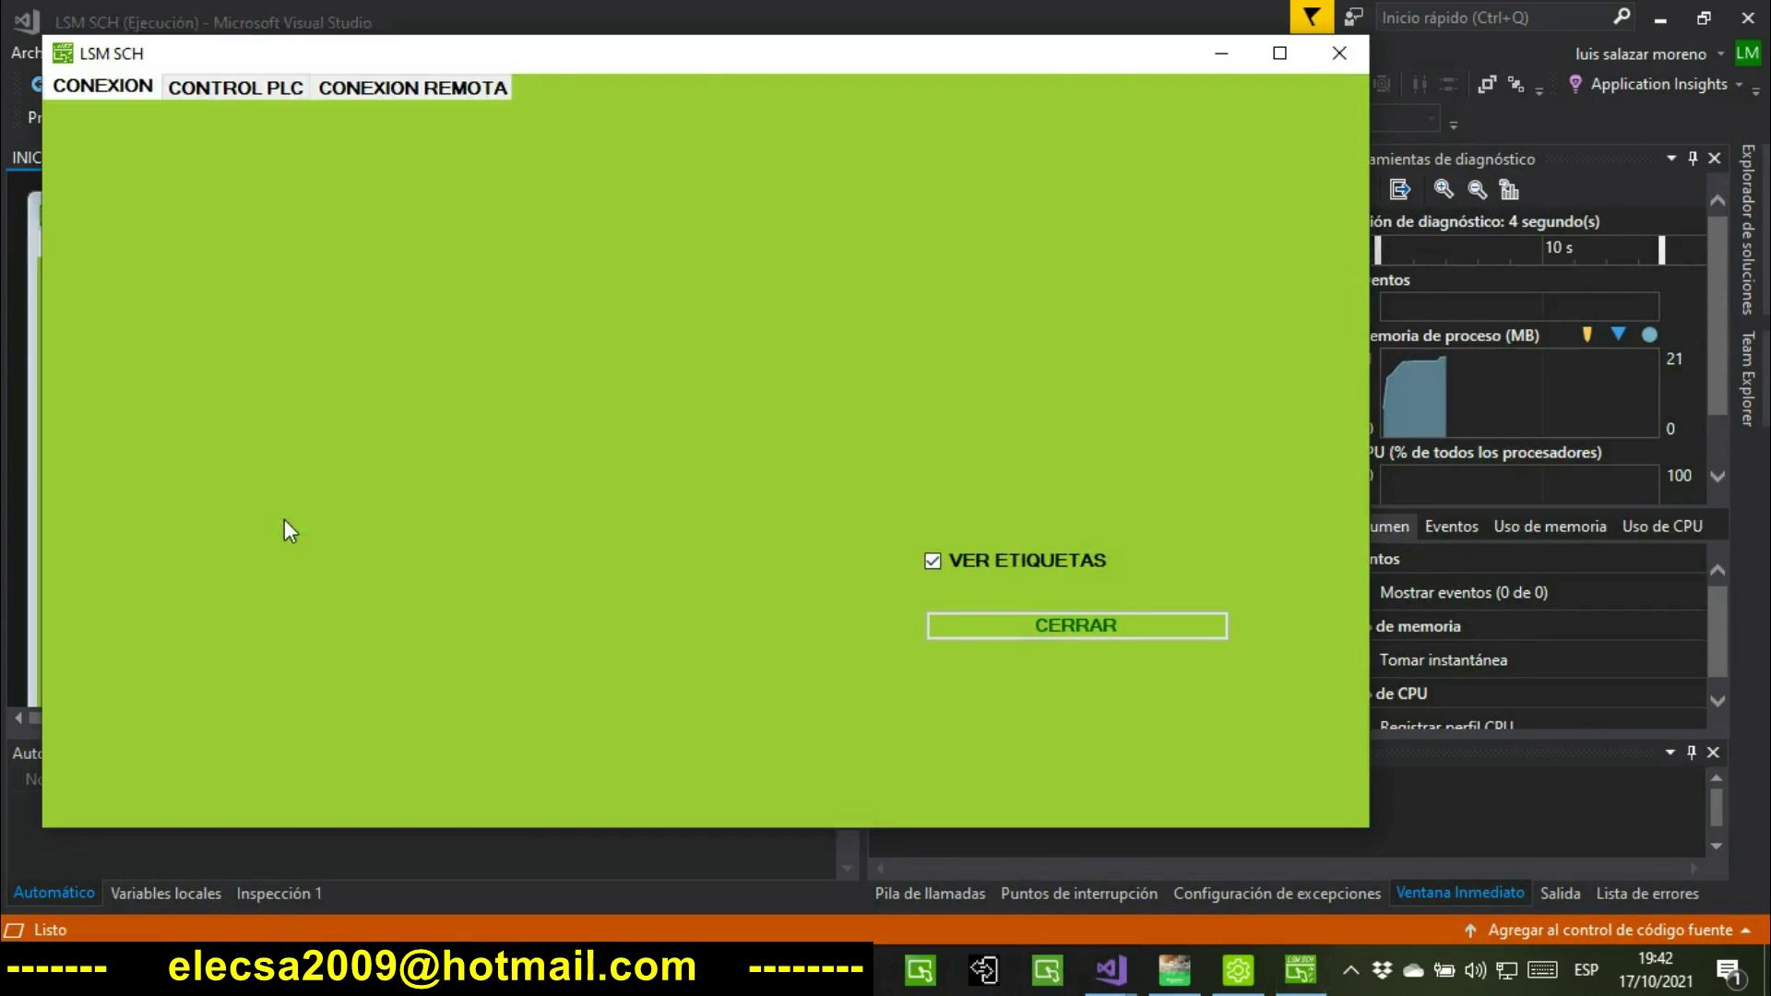
Connect the application to the PLC at 127.0.0.1 and switch the variable type selector in the PLC control away from 0.
click(140, 96)
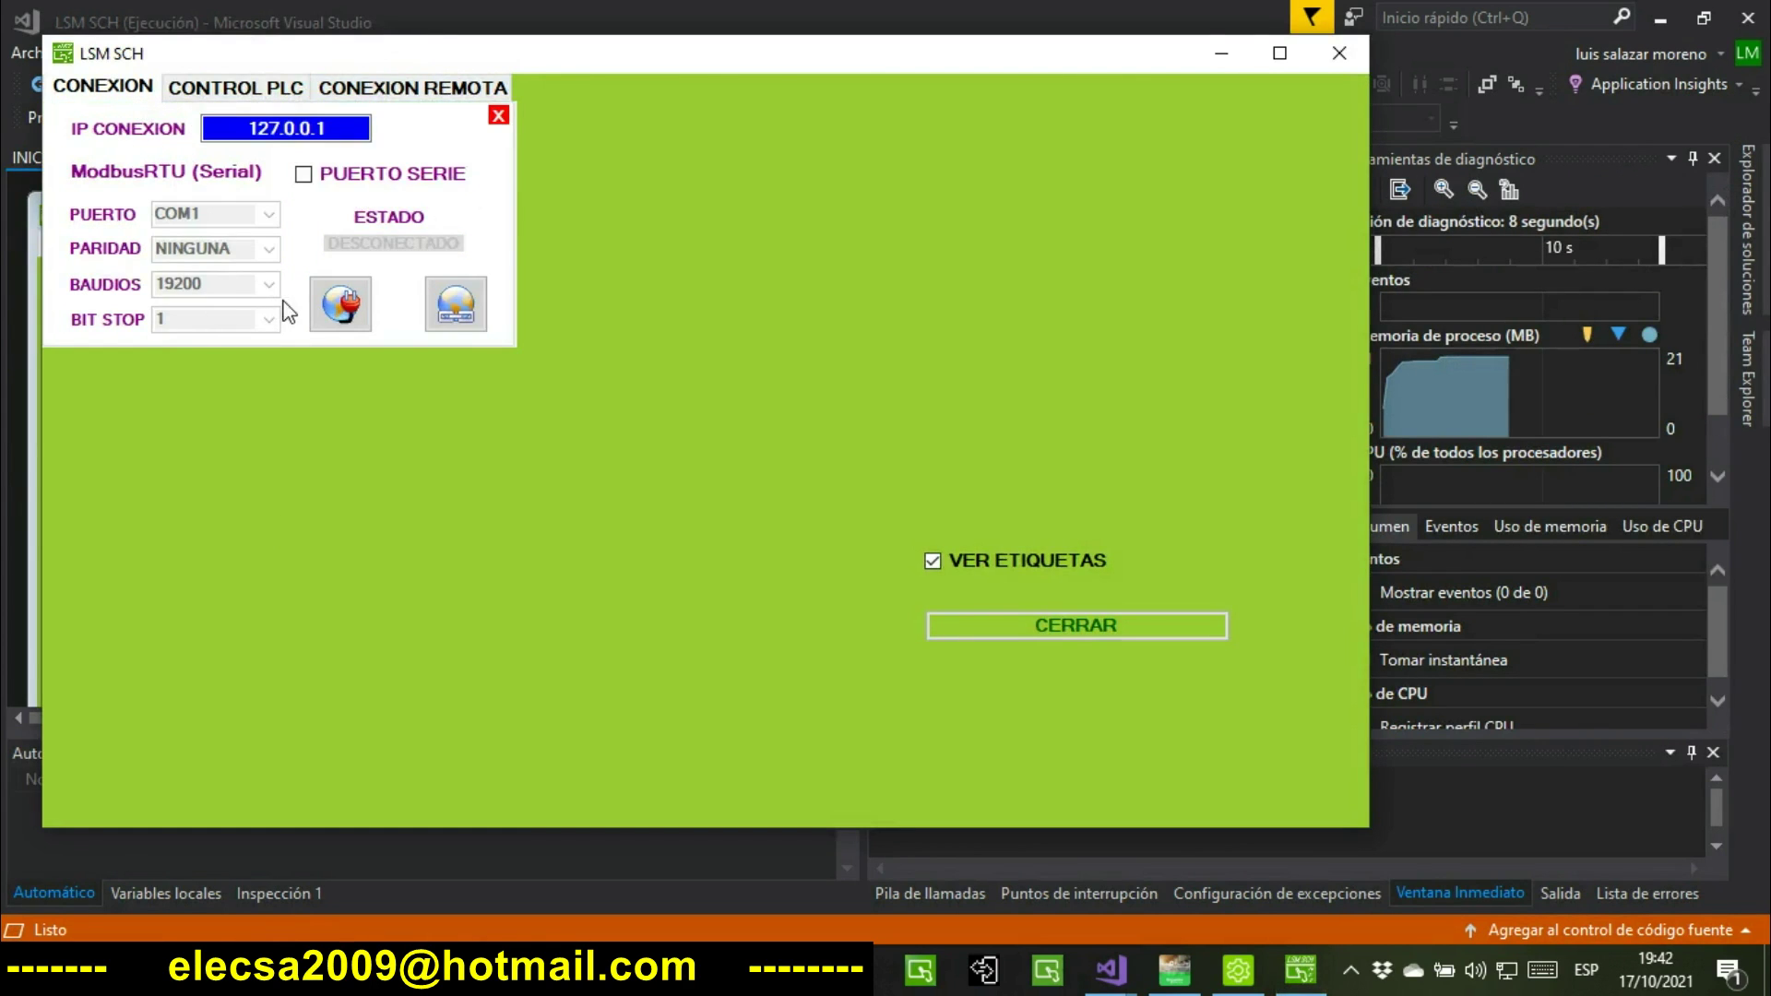
click(339, 305)
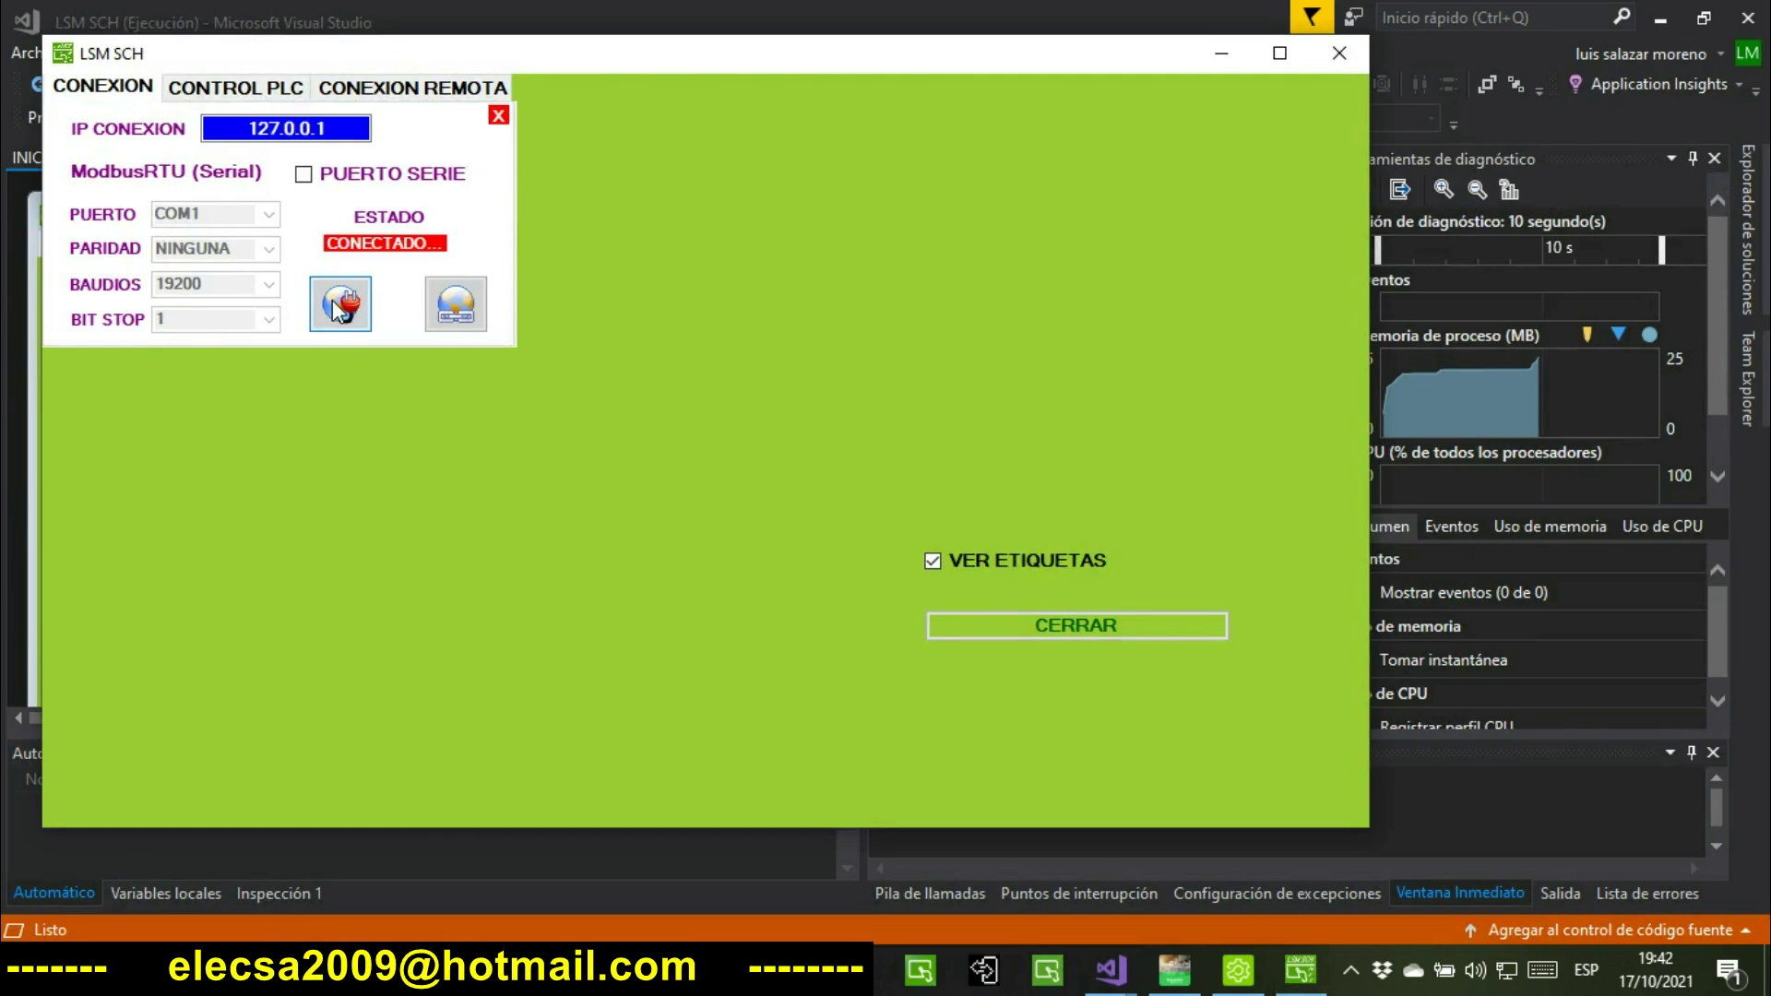
click(268, 90)
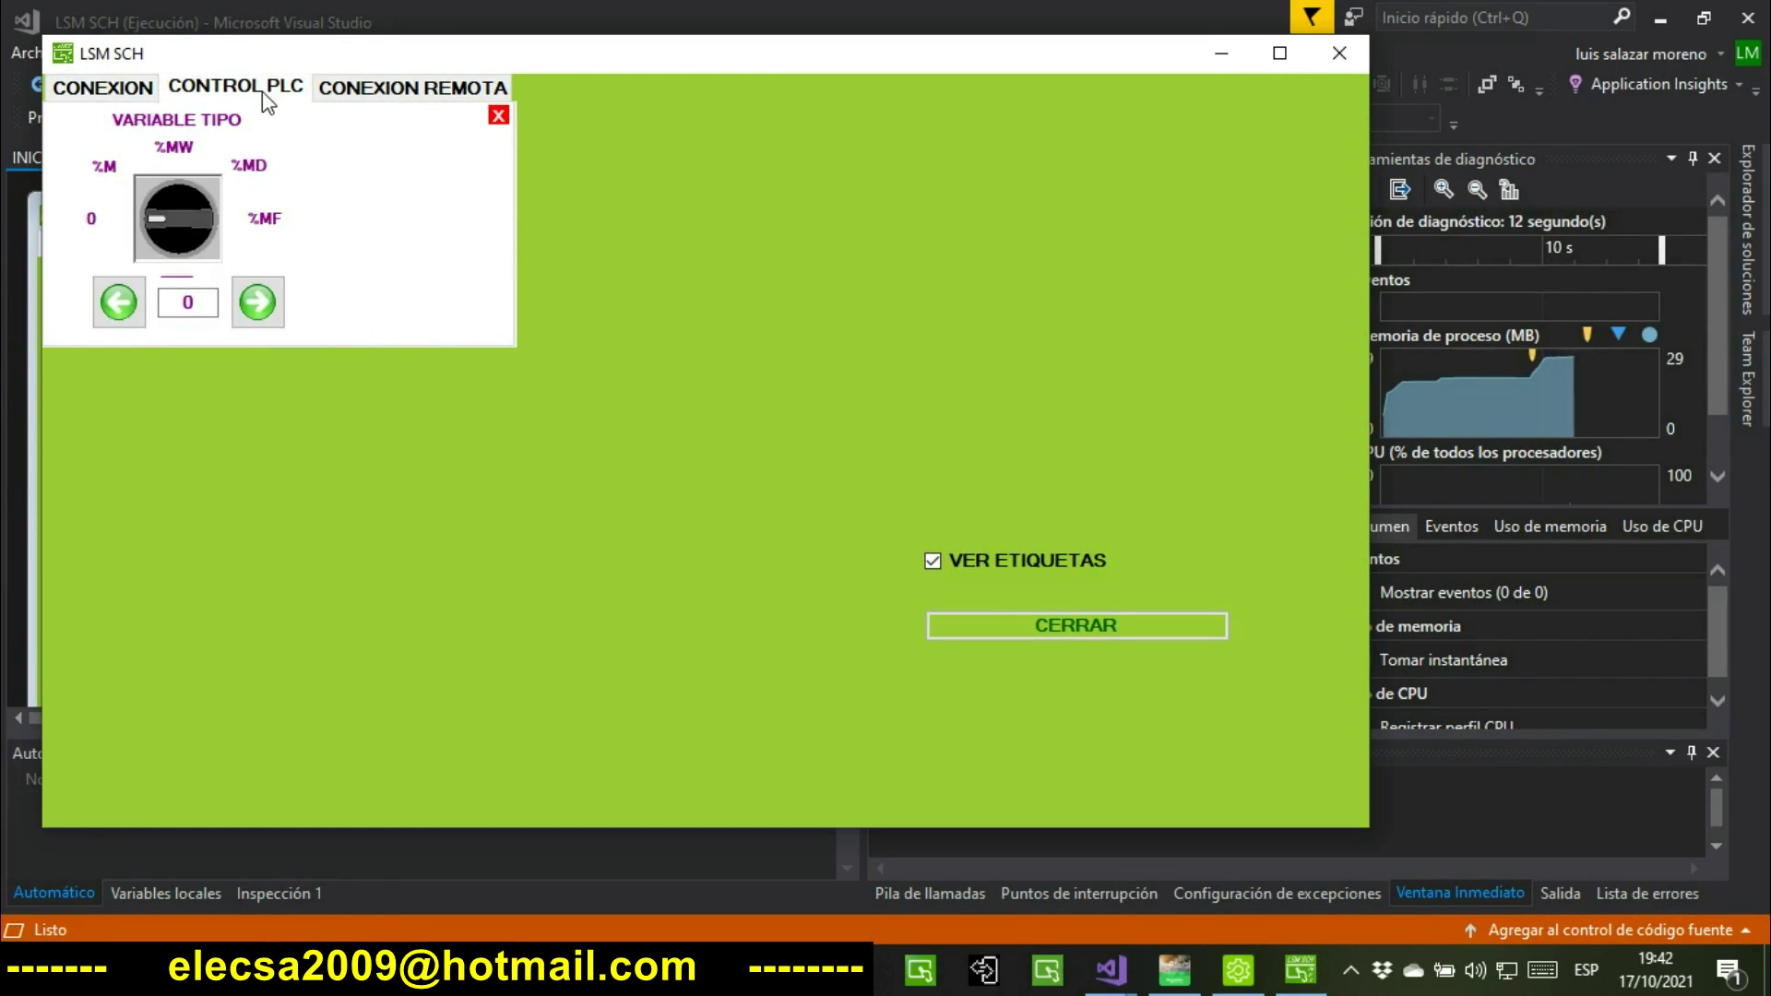
click(166, 218)
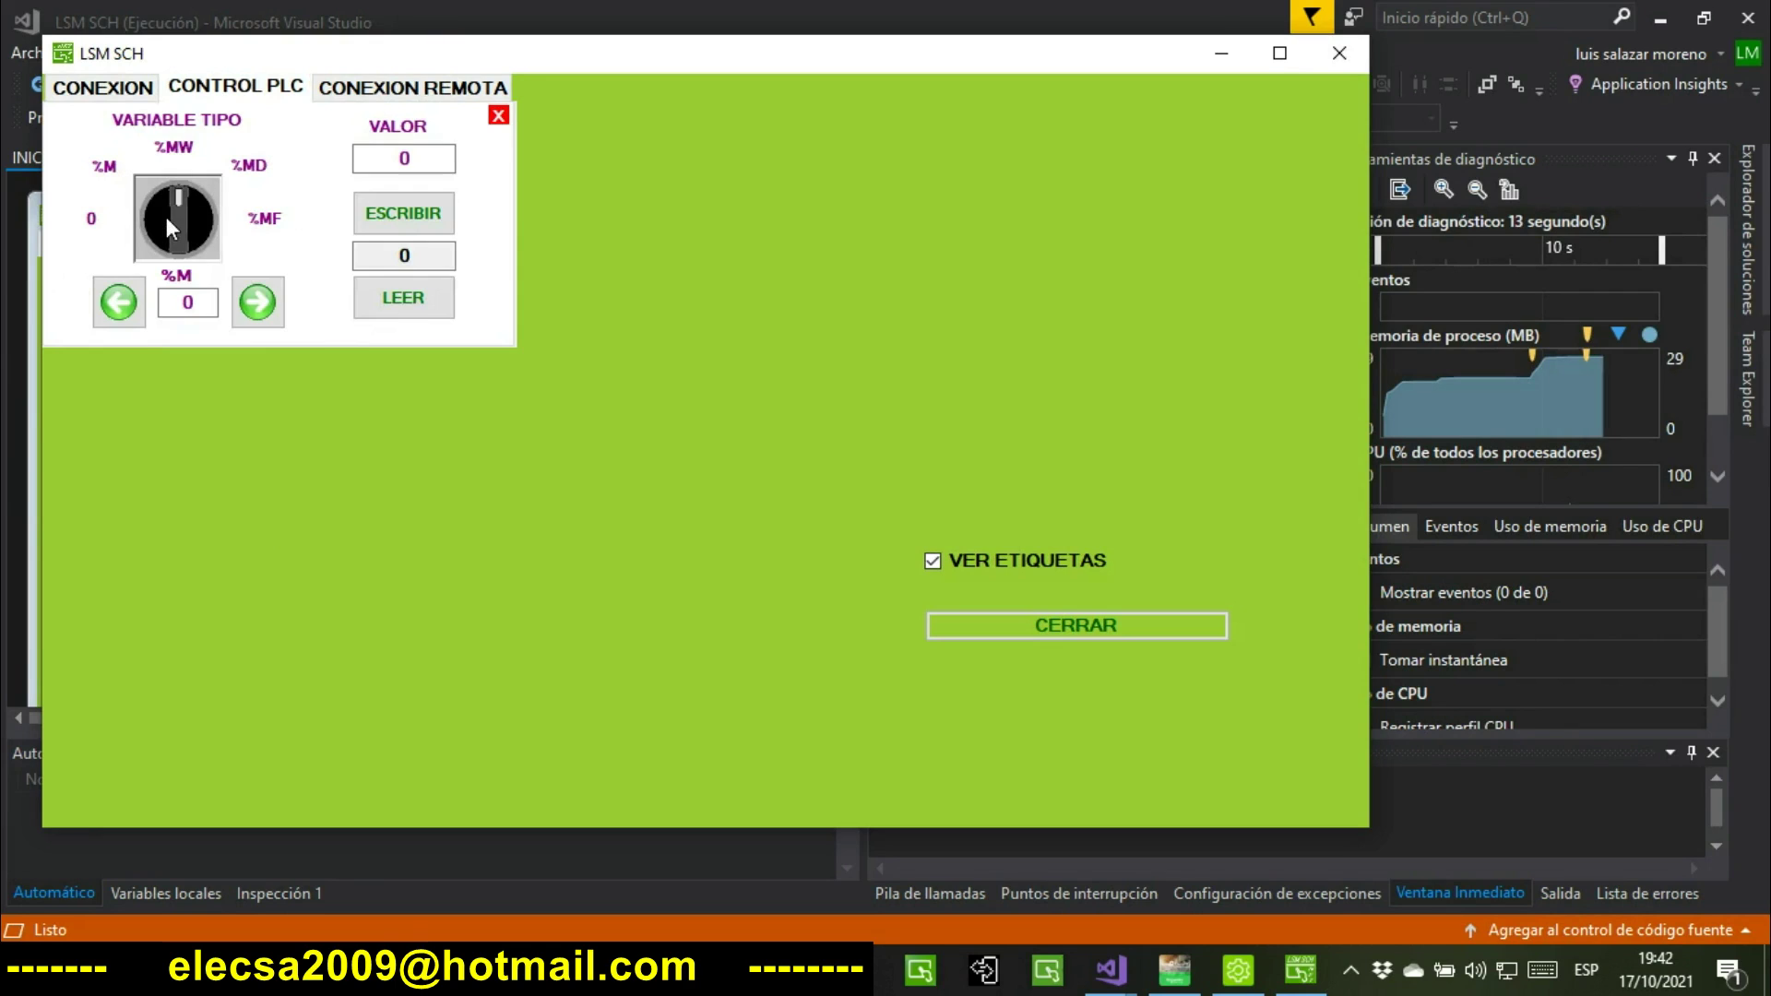
Start the remote connection on IP 192.168.0.10 with the preset port.
click(407, 89)
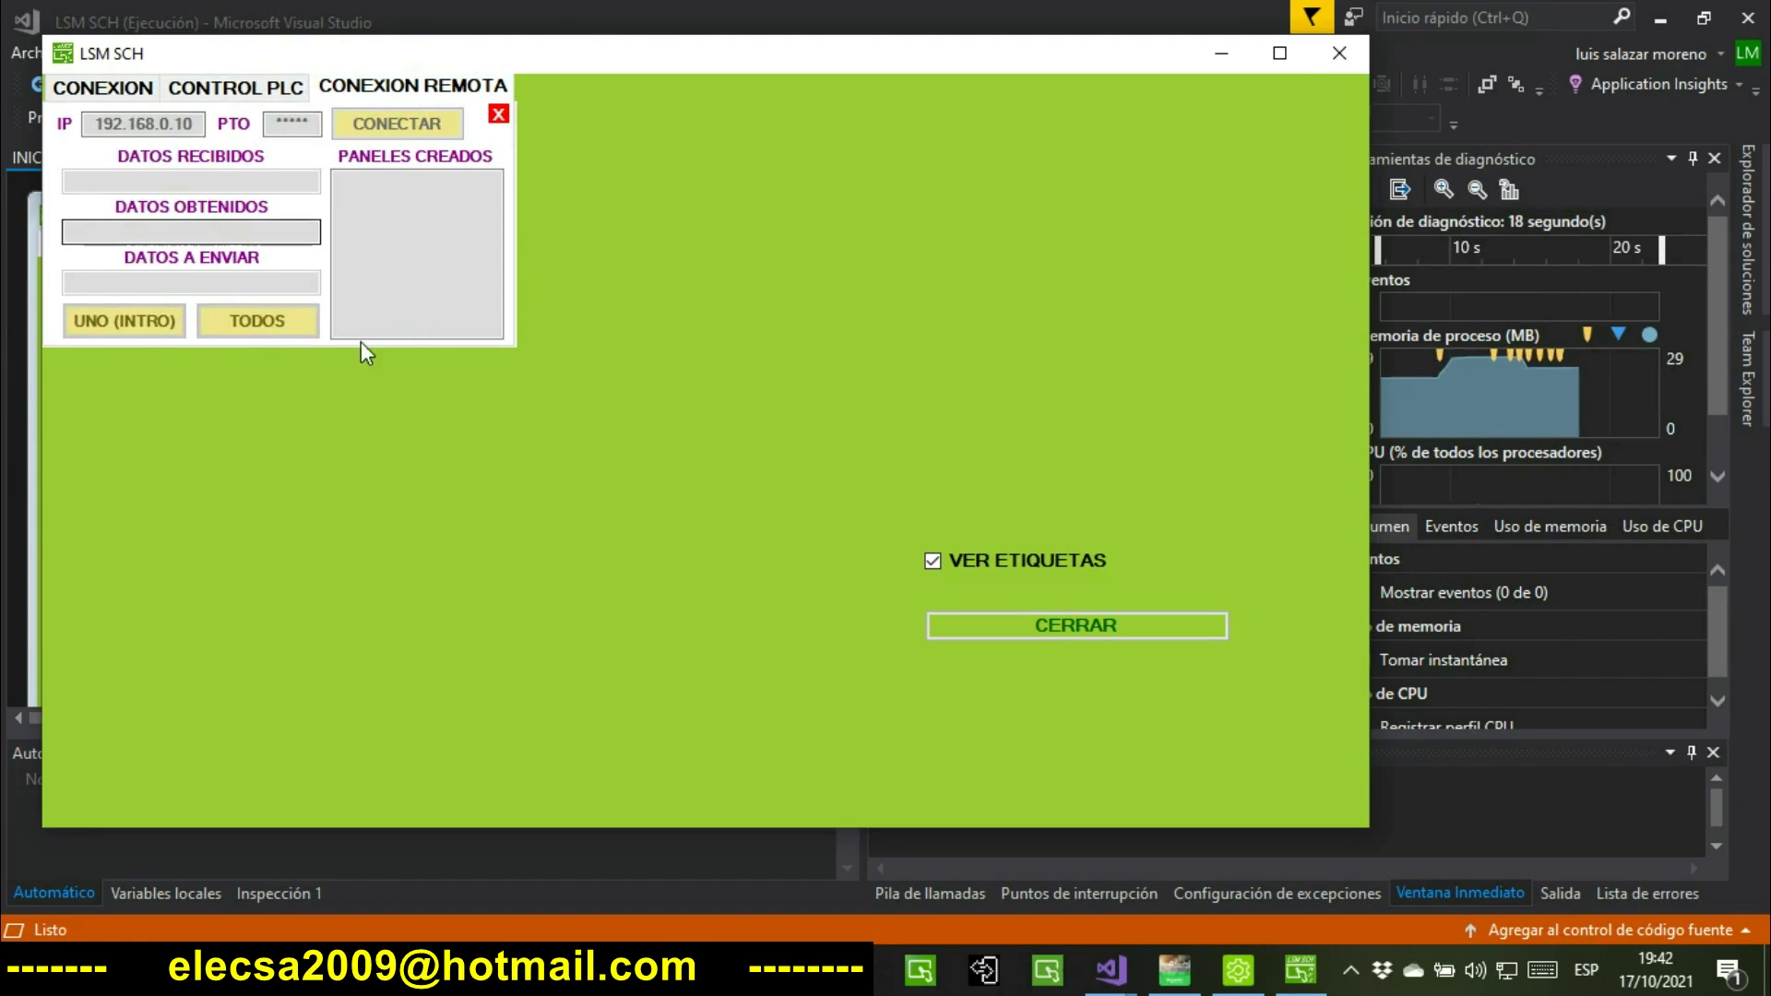
drag(204, 123, 65, 125)
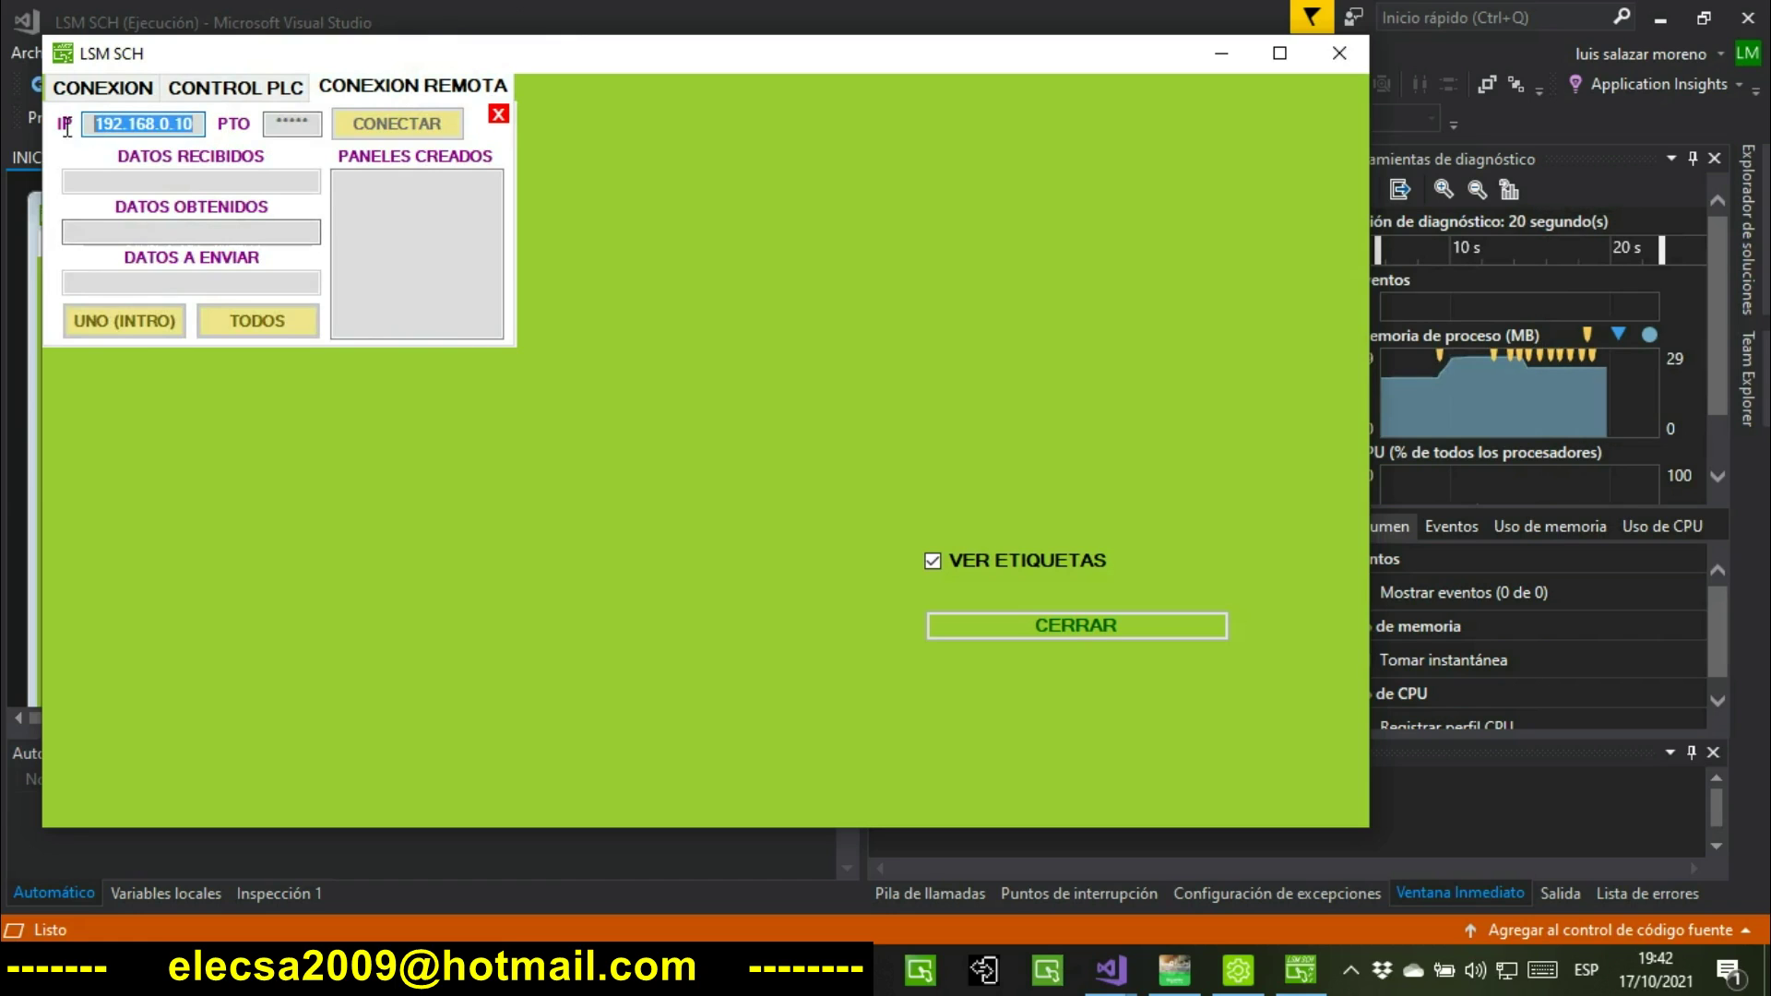
drag(316, 123, 258, 124)
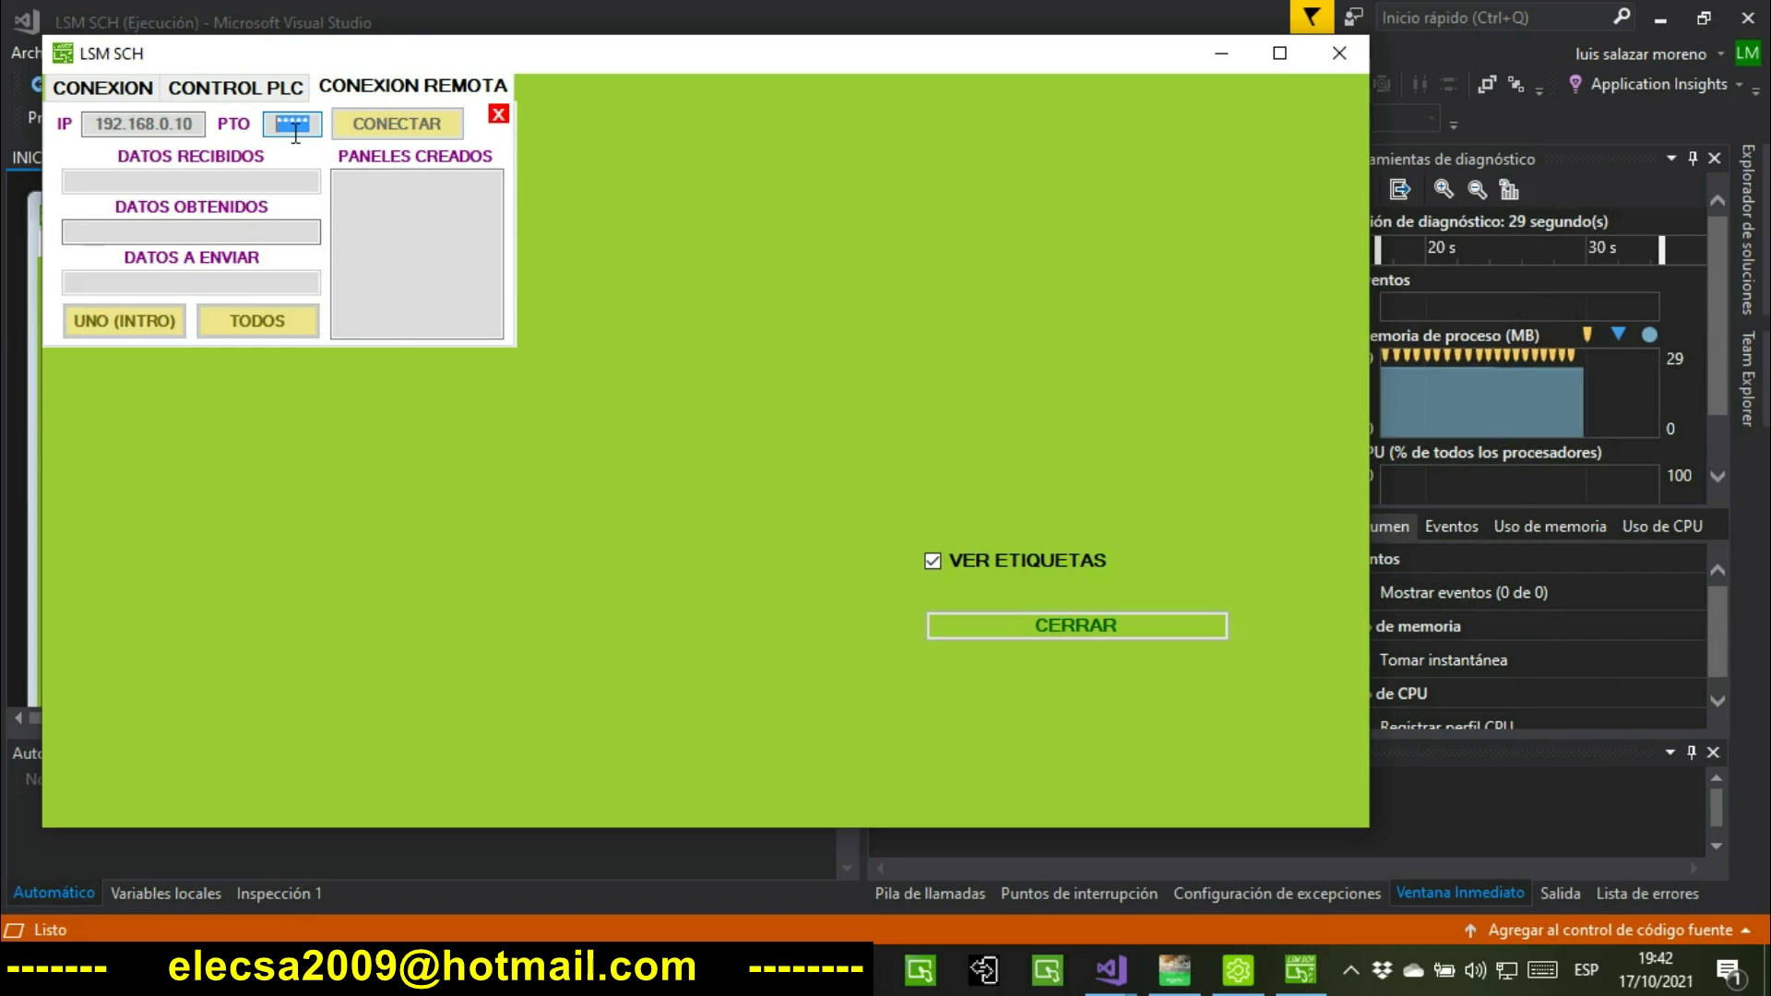
click(407, 135)
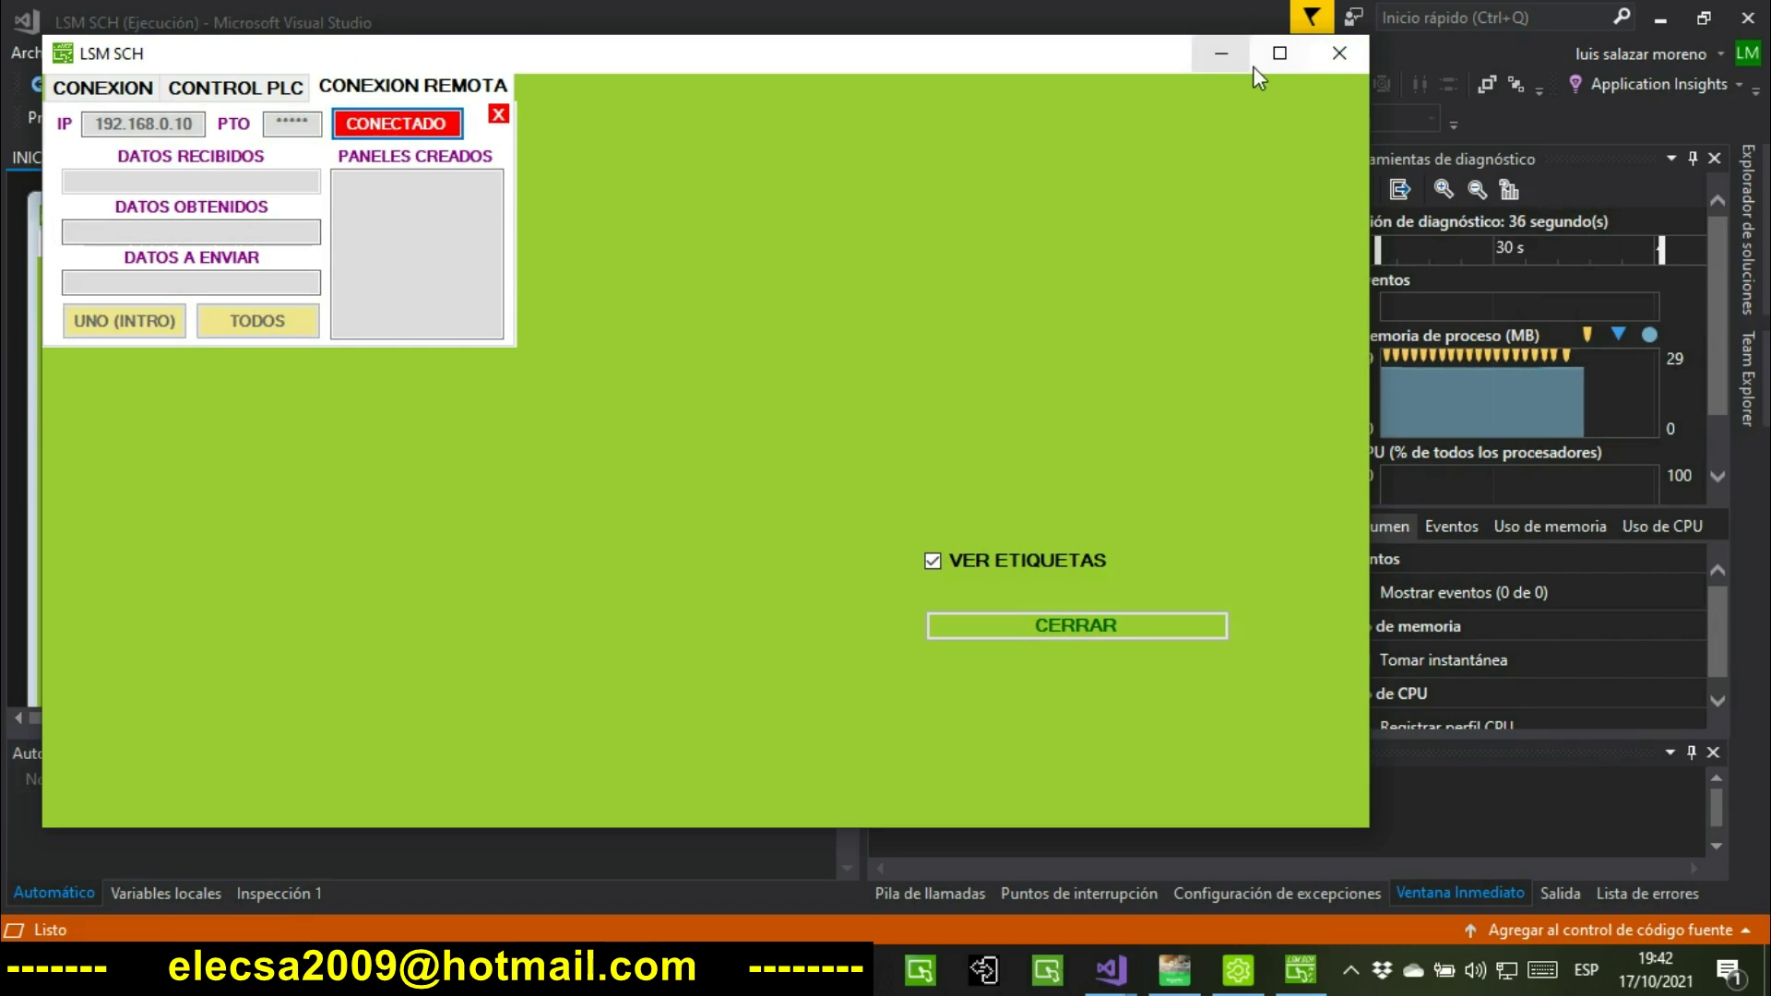
Narrow the running LSM SCH window to roughly its panel's width and minimize Visual Studio to expose the desktop.
drag(1367, 147, 576, 161)
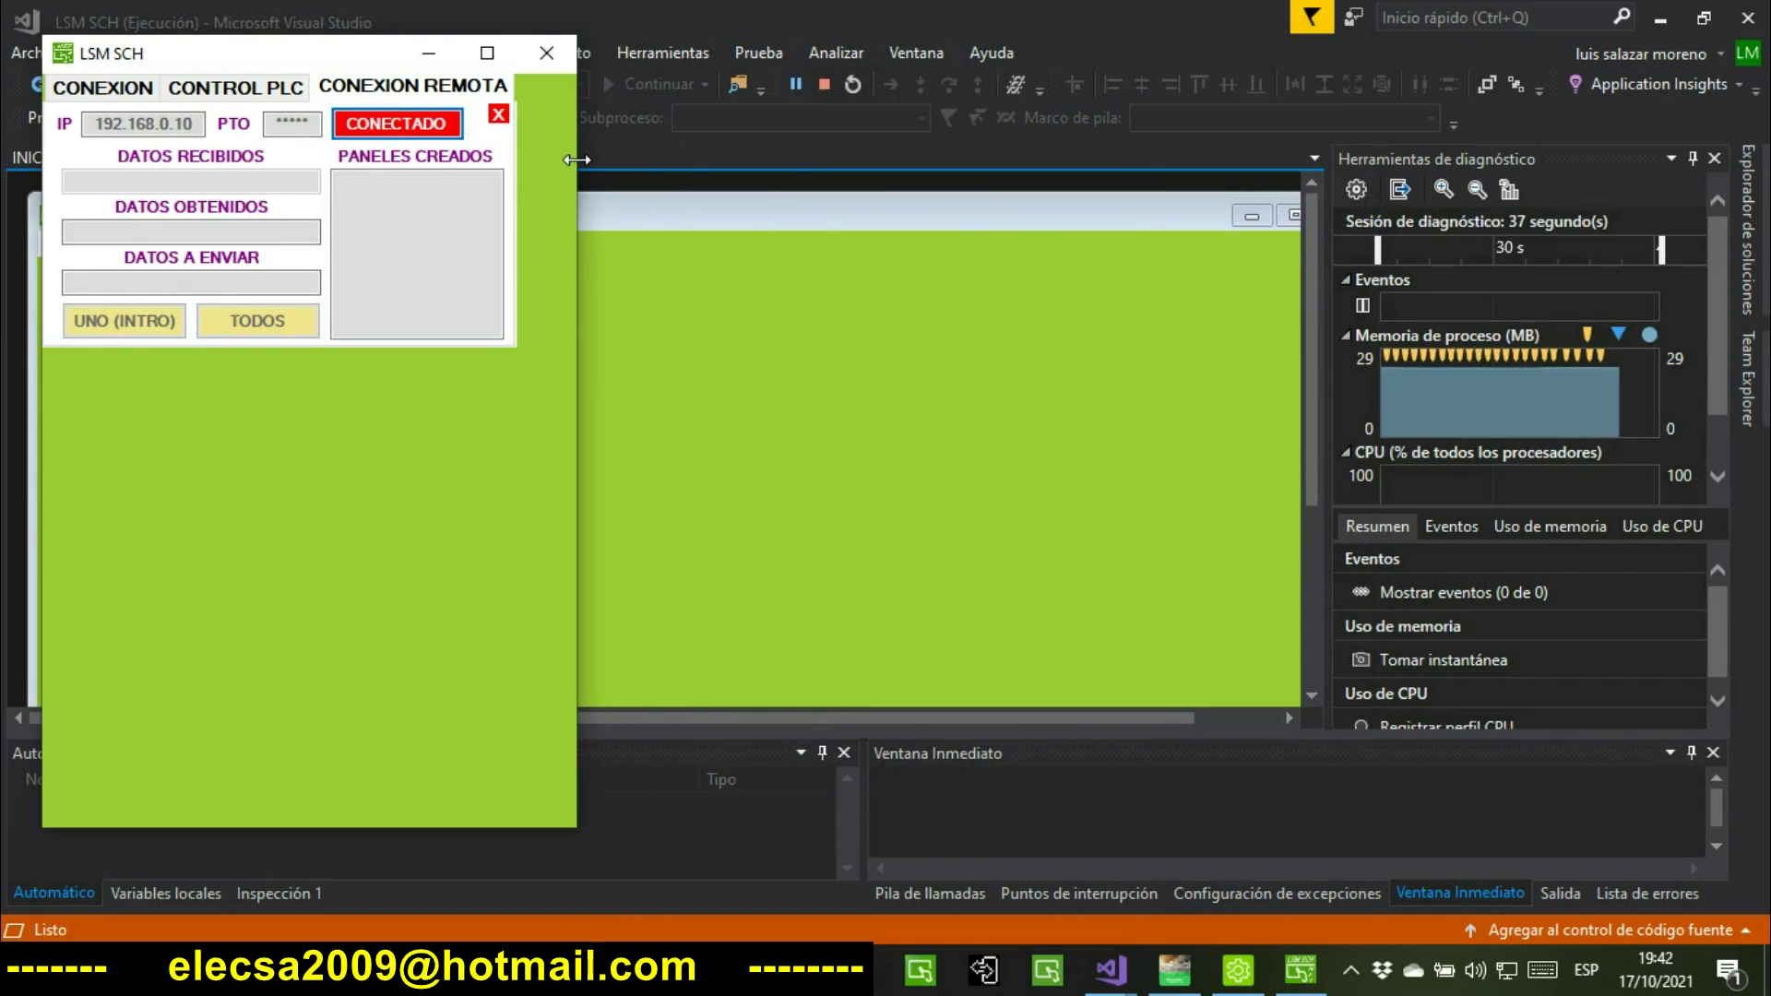
click(1662, 21)
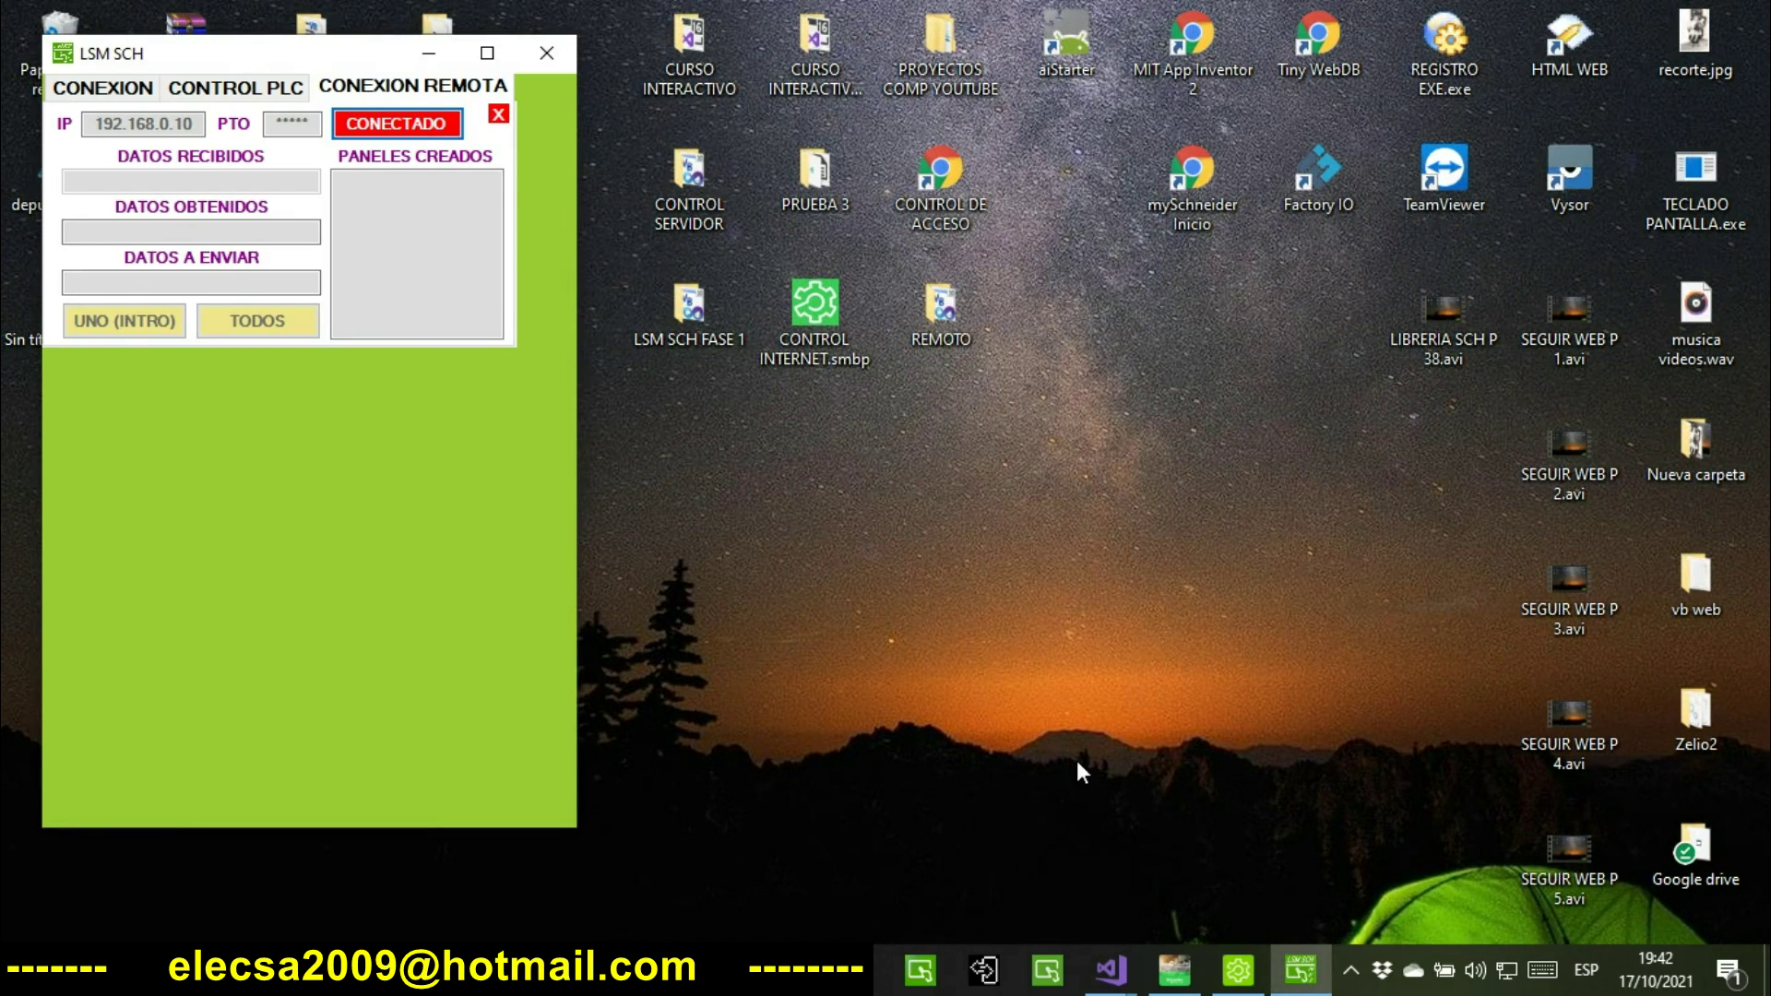
Copy the Debug folder from REMOTO\REMOTO\bin on the desktop.
click(957, 306)
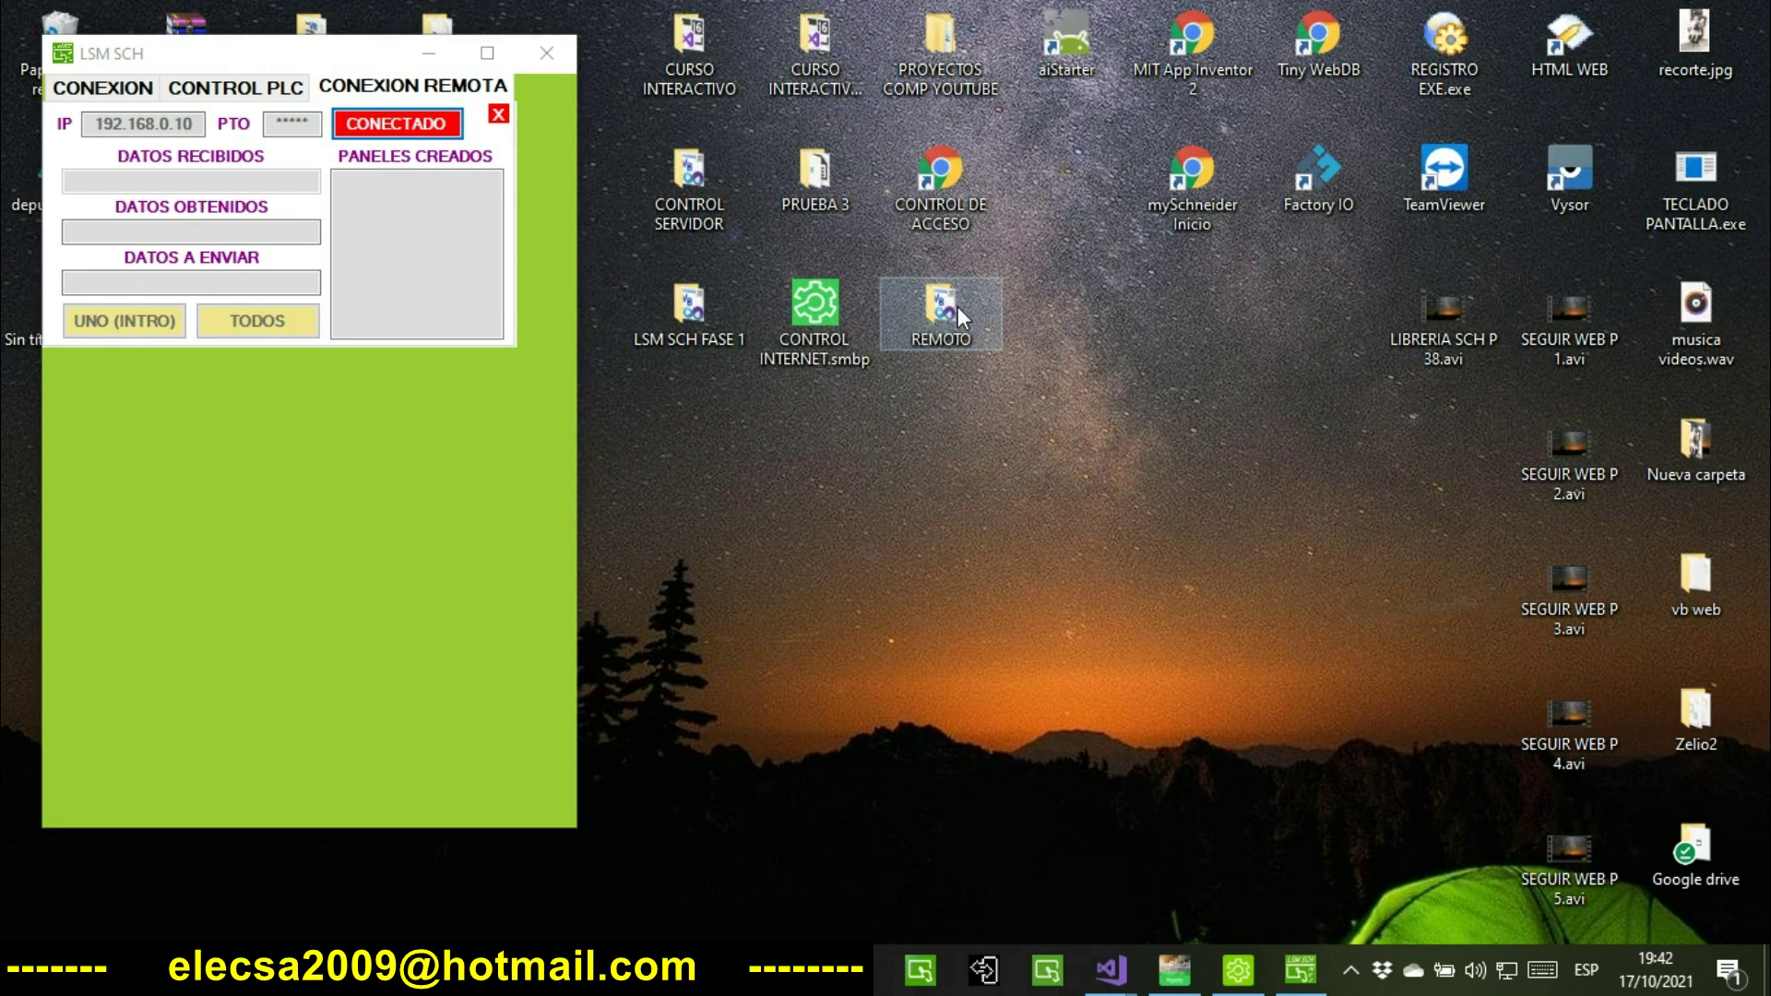
double_click(958, 307)
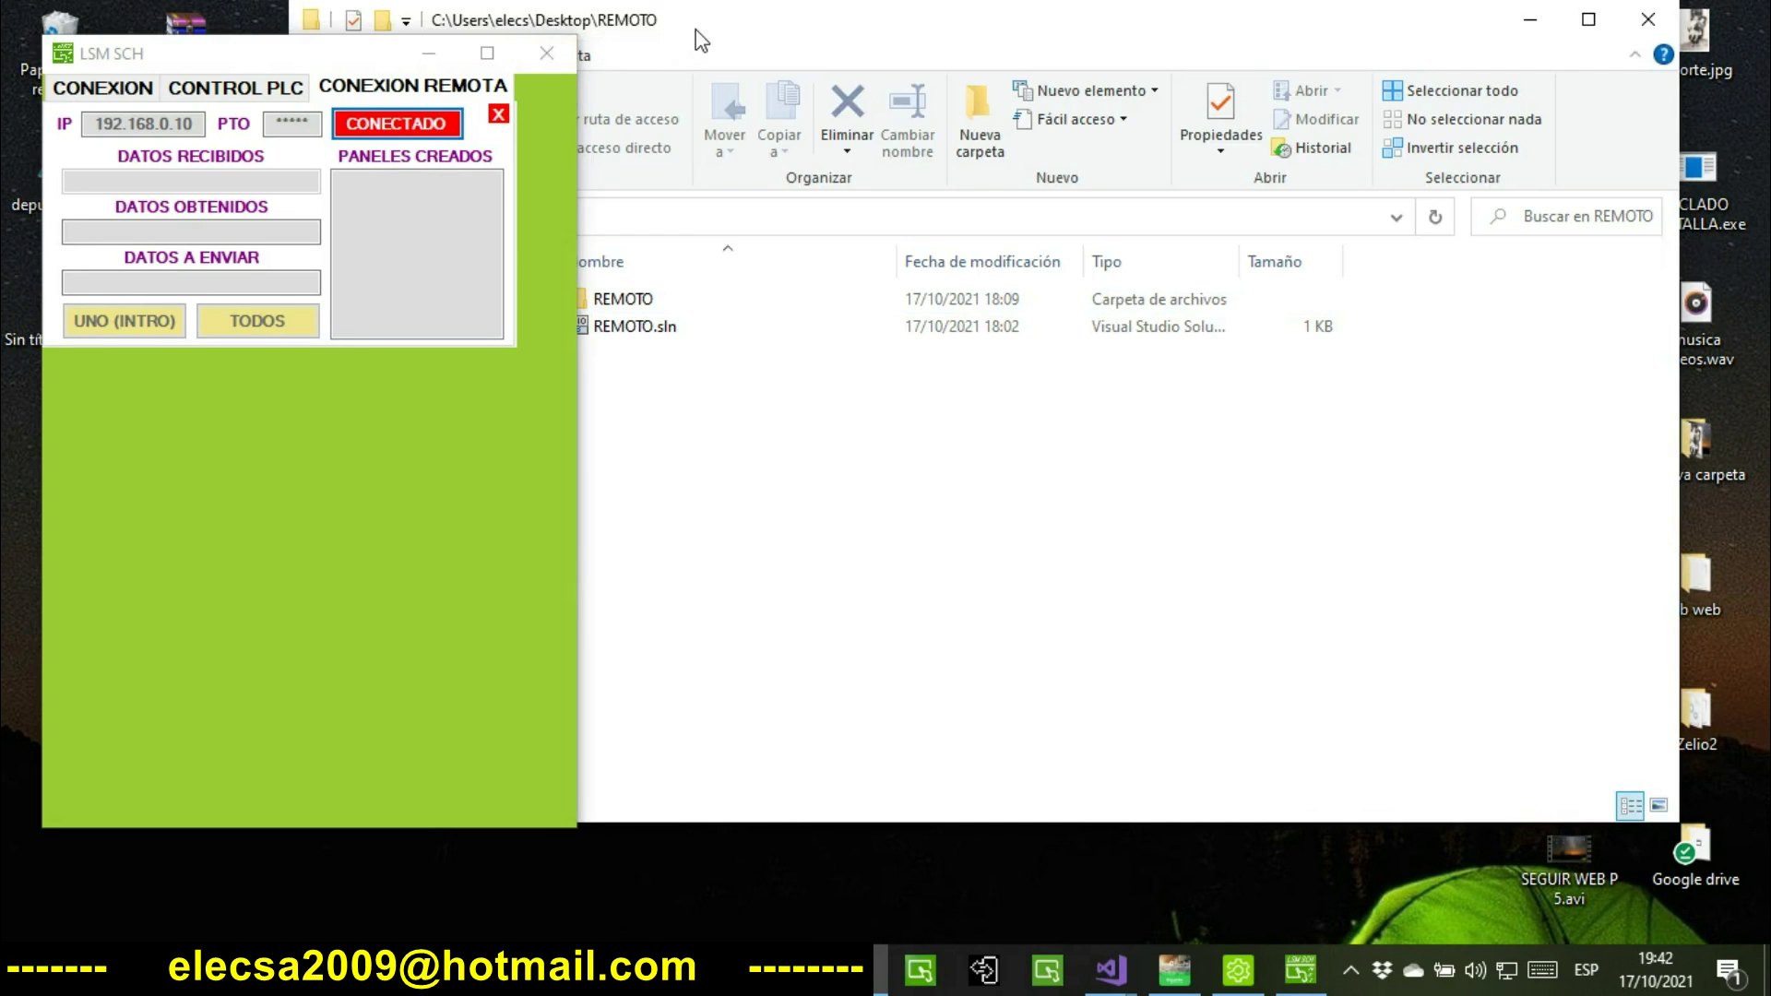
drag(701, 39, 1005, 67)
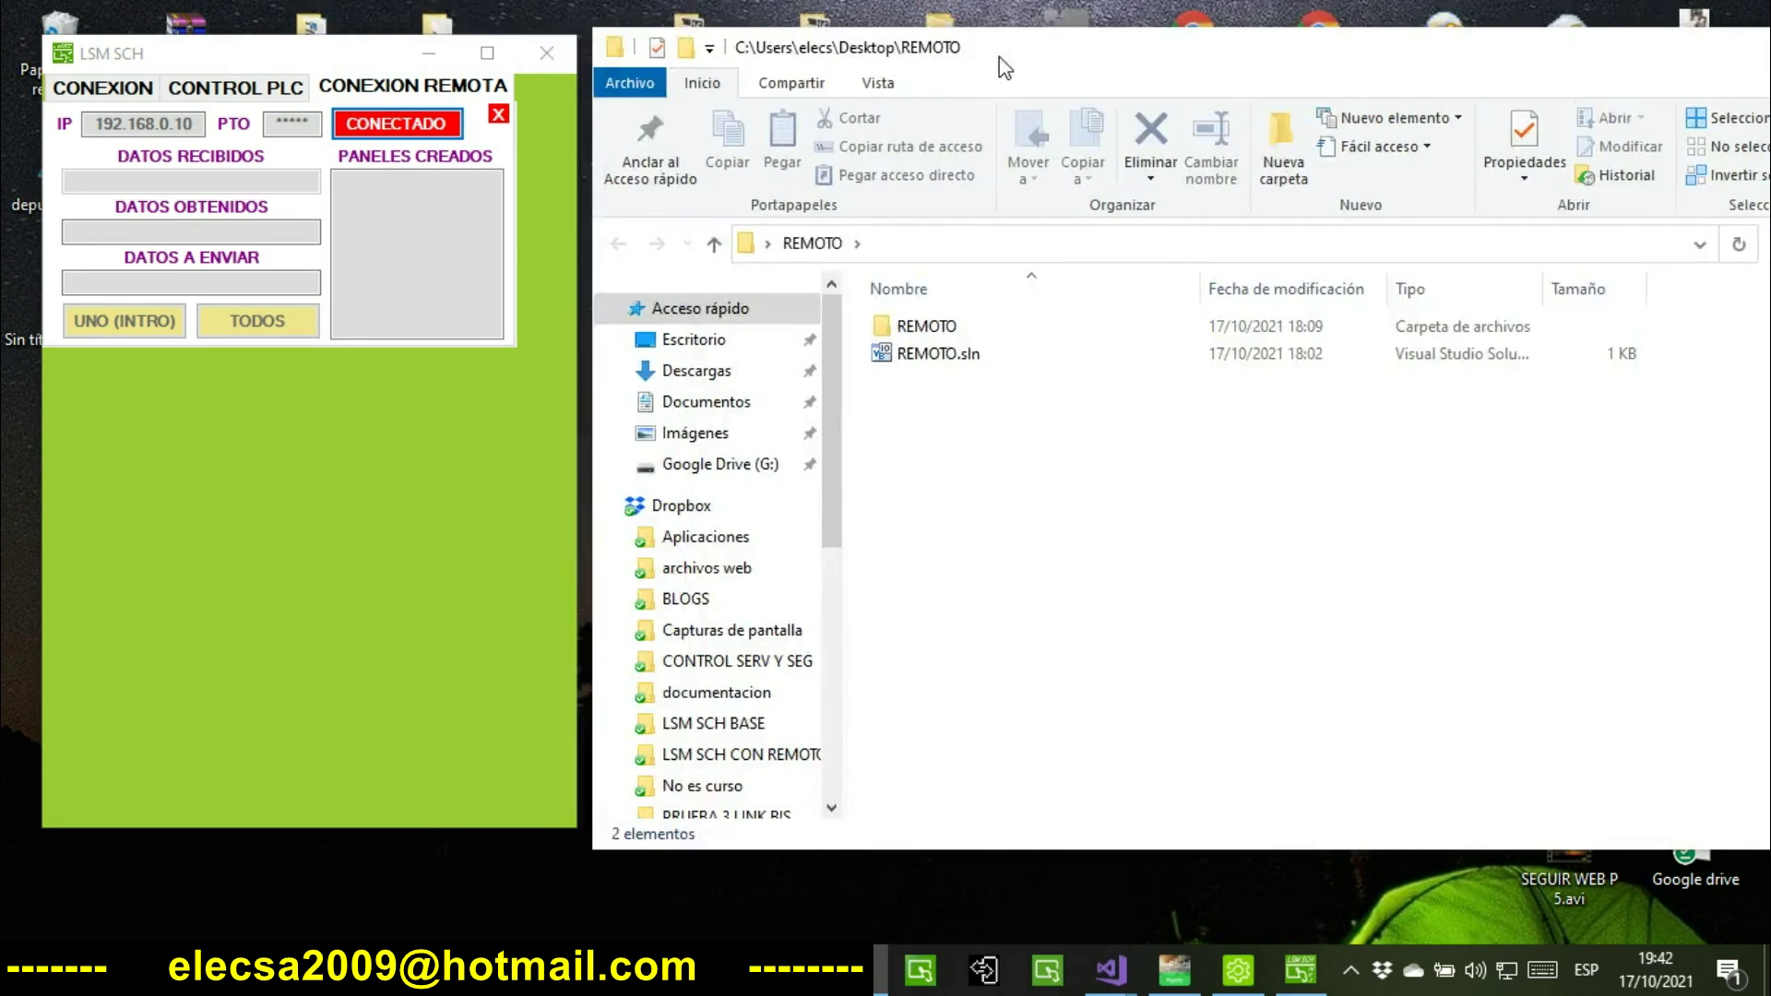
double_click(928, 330)
click(908, 325)
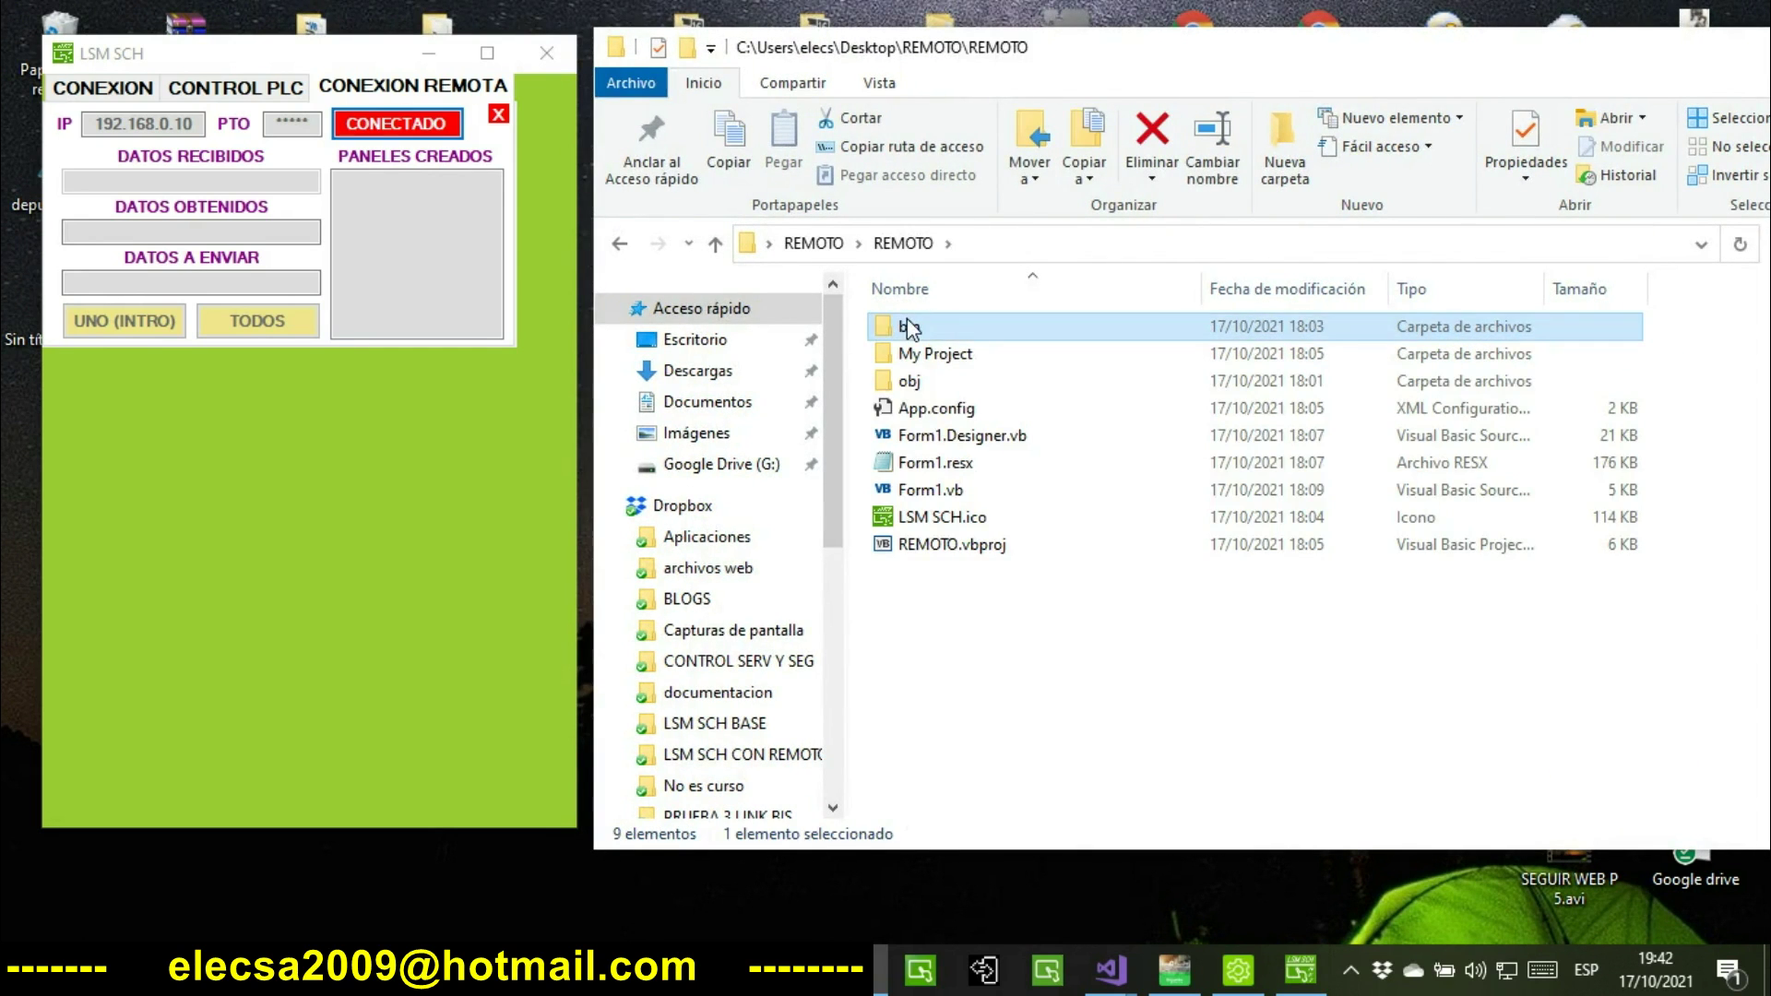
double_click(908, 327)
click(909, 328)
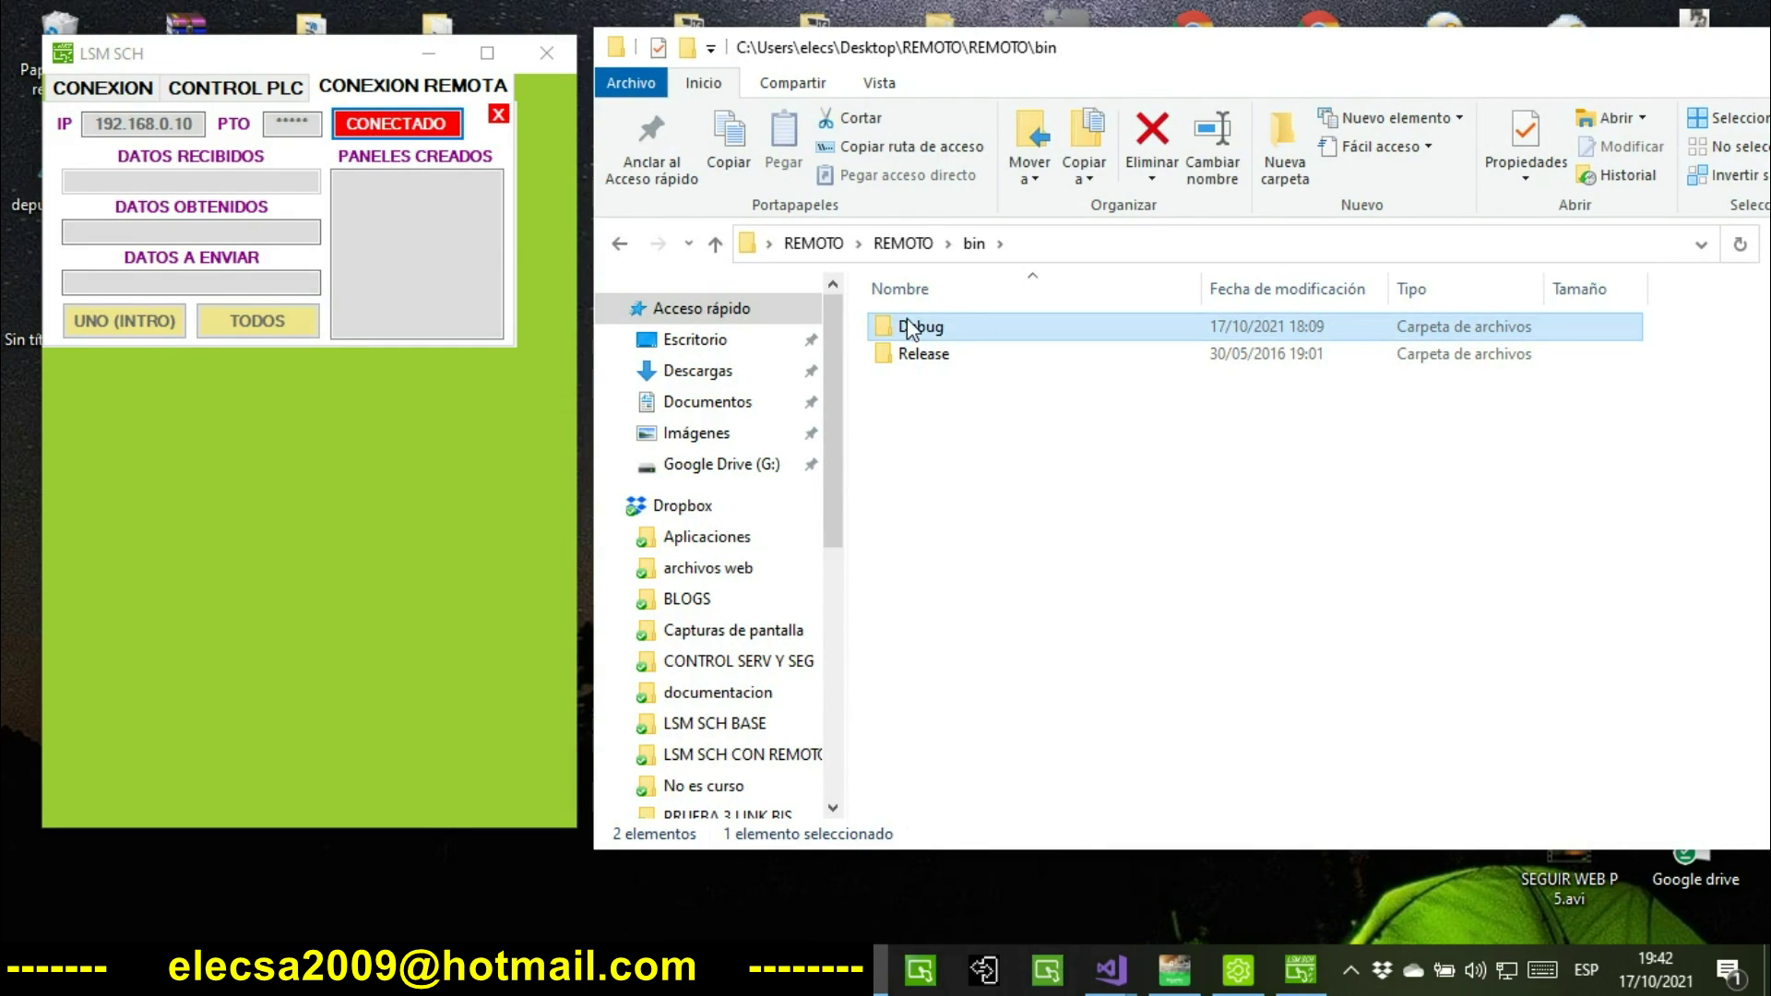
right_click(909, 327)
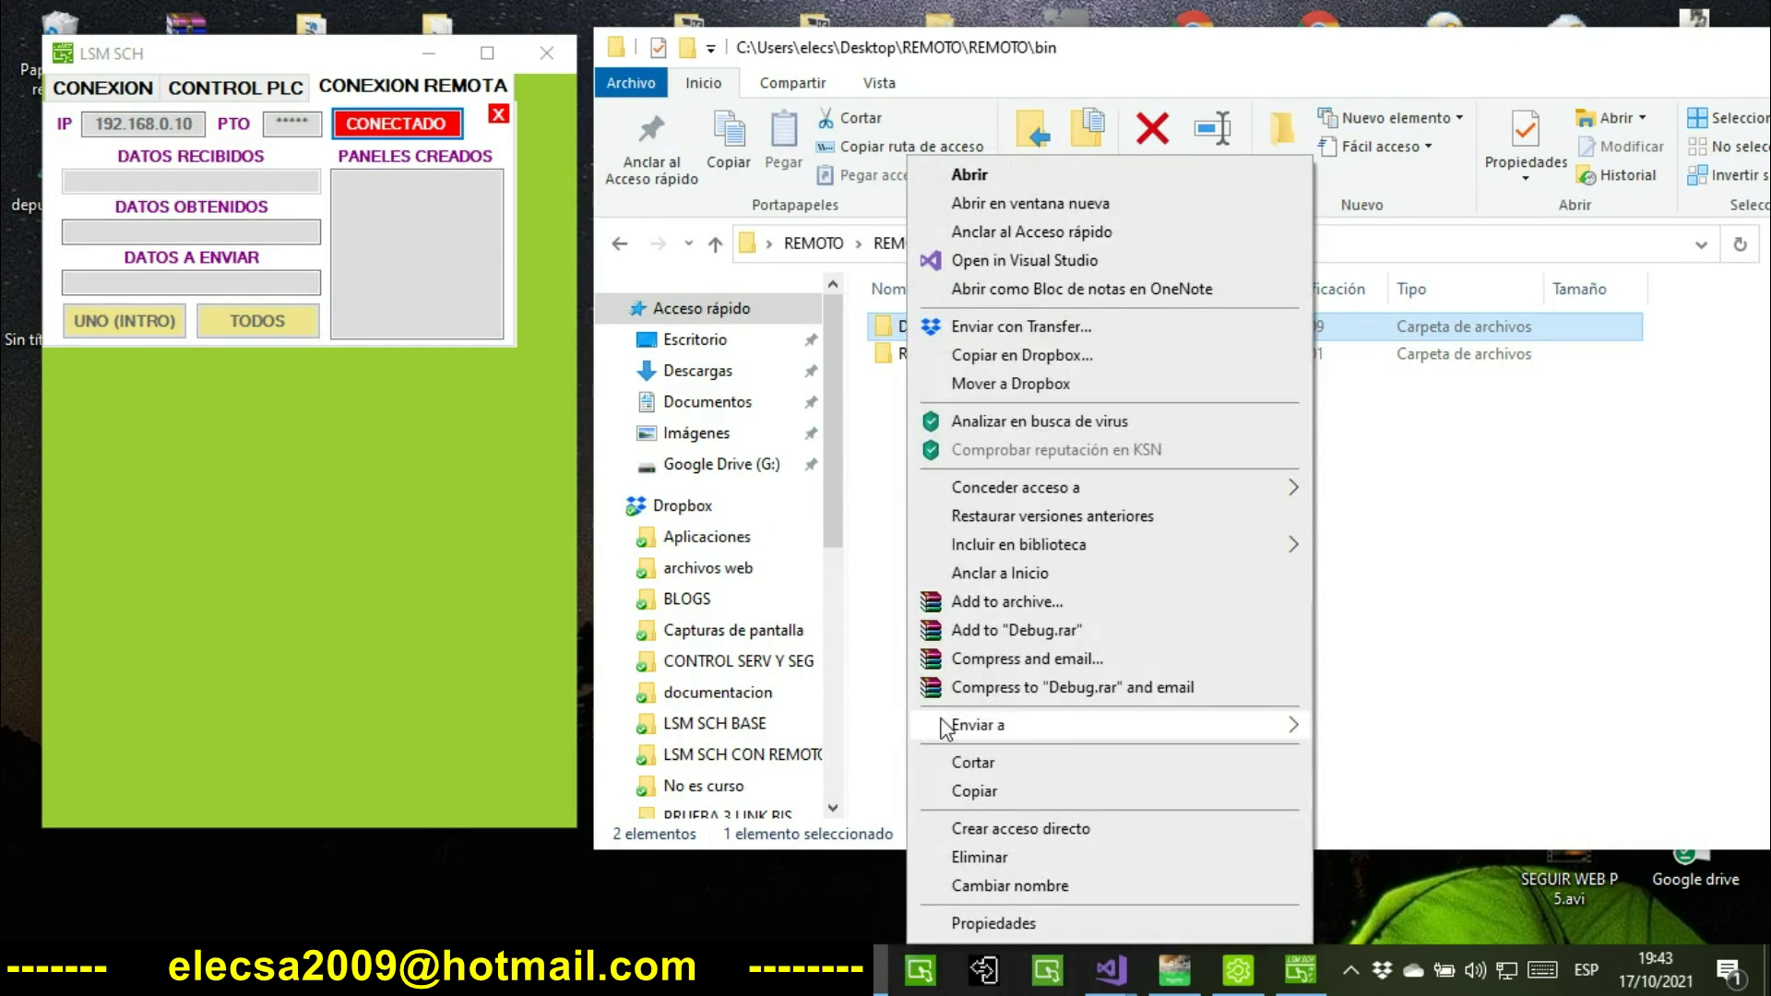
click(983, 799)
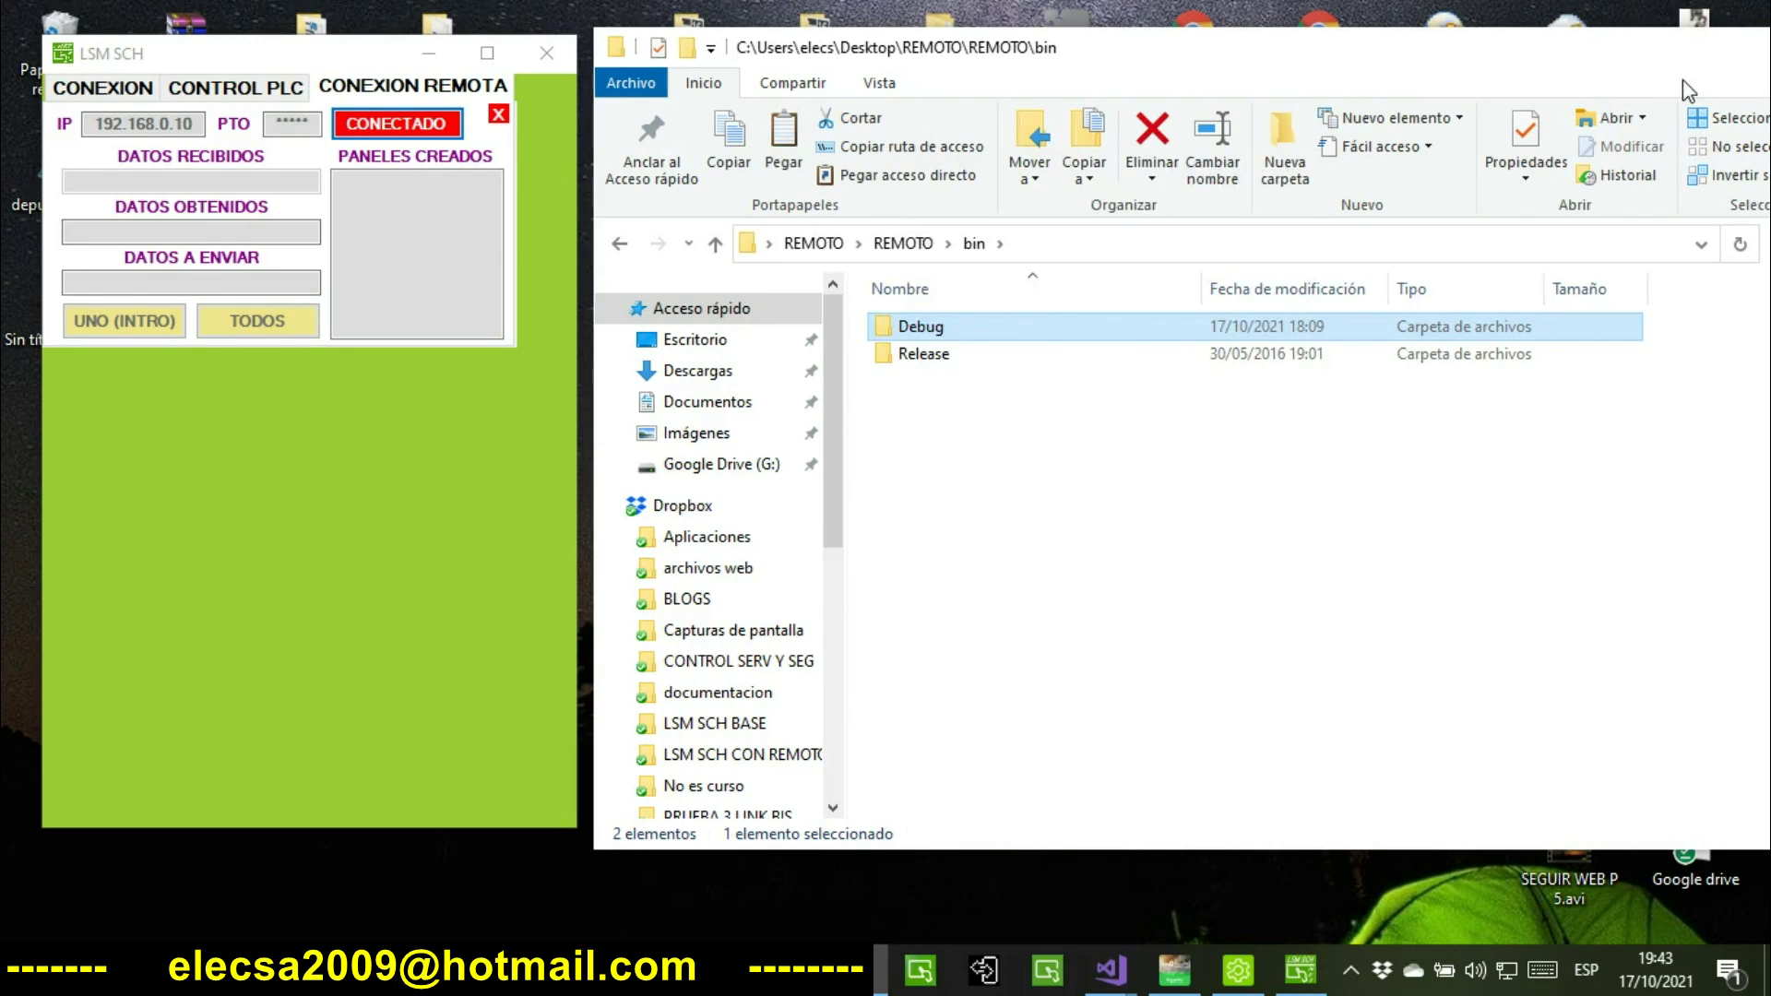
Close the REMOTO bin folder window and paste the copied Debug folder onto the desktop.
drag(1641, 59, 1173, 72)
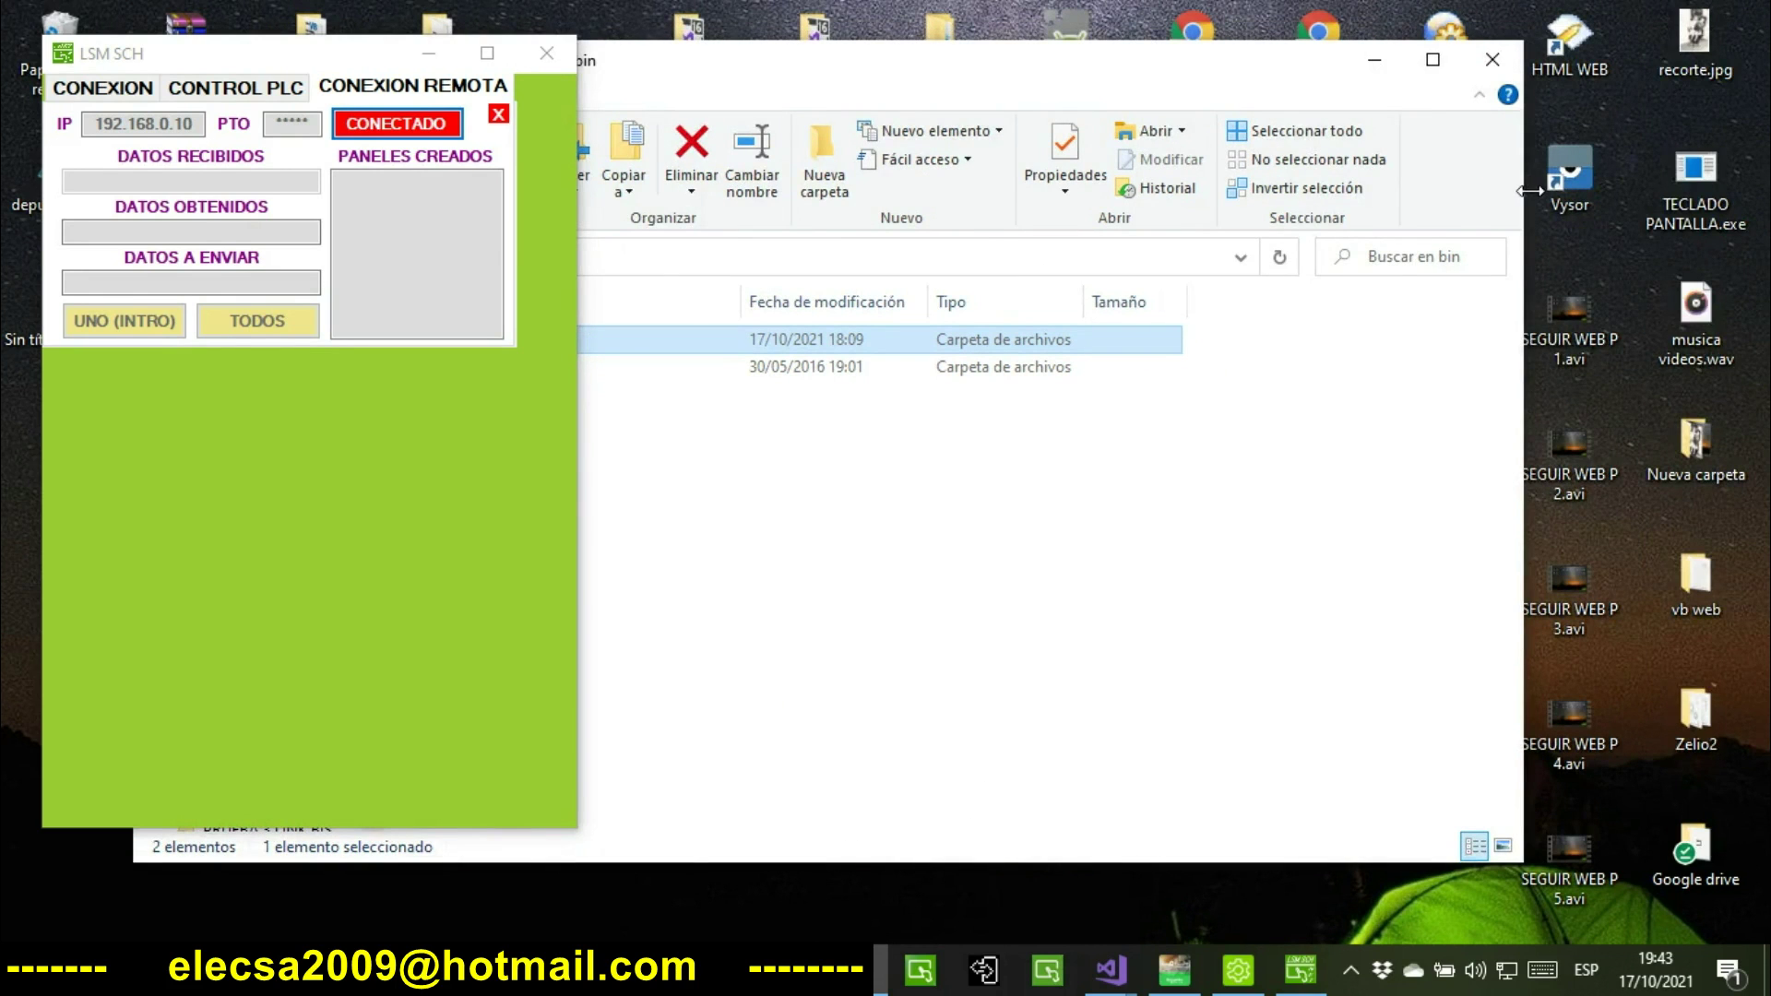
drag(1524, 185, 817, 186)
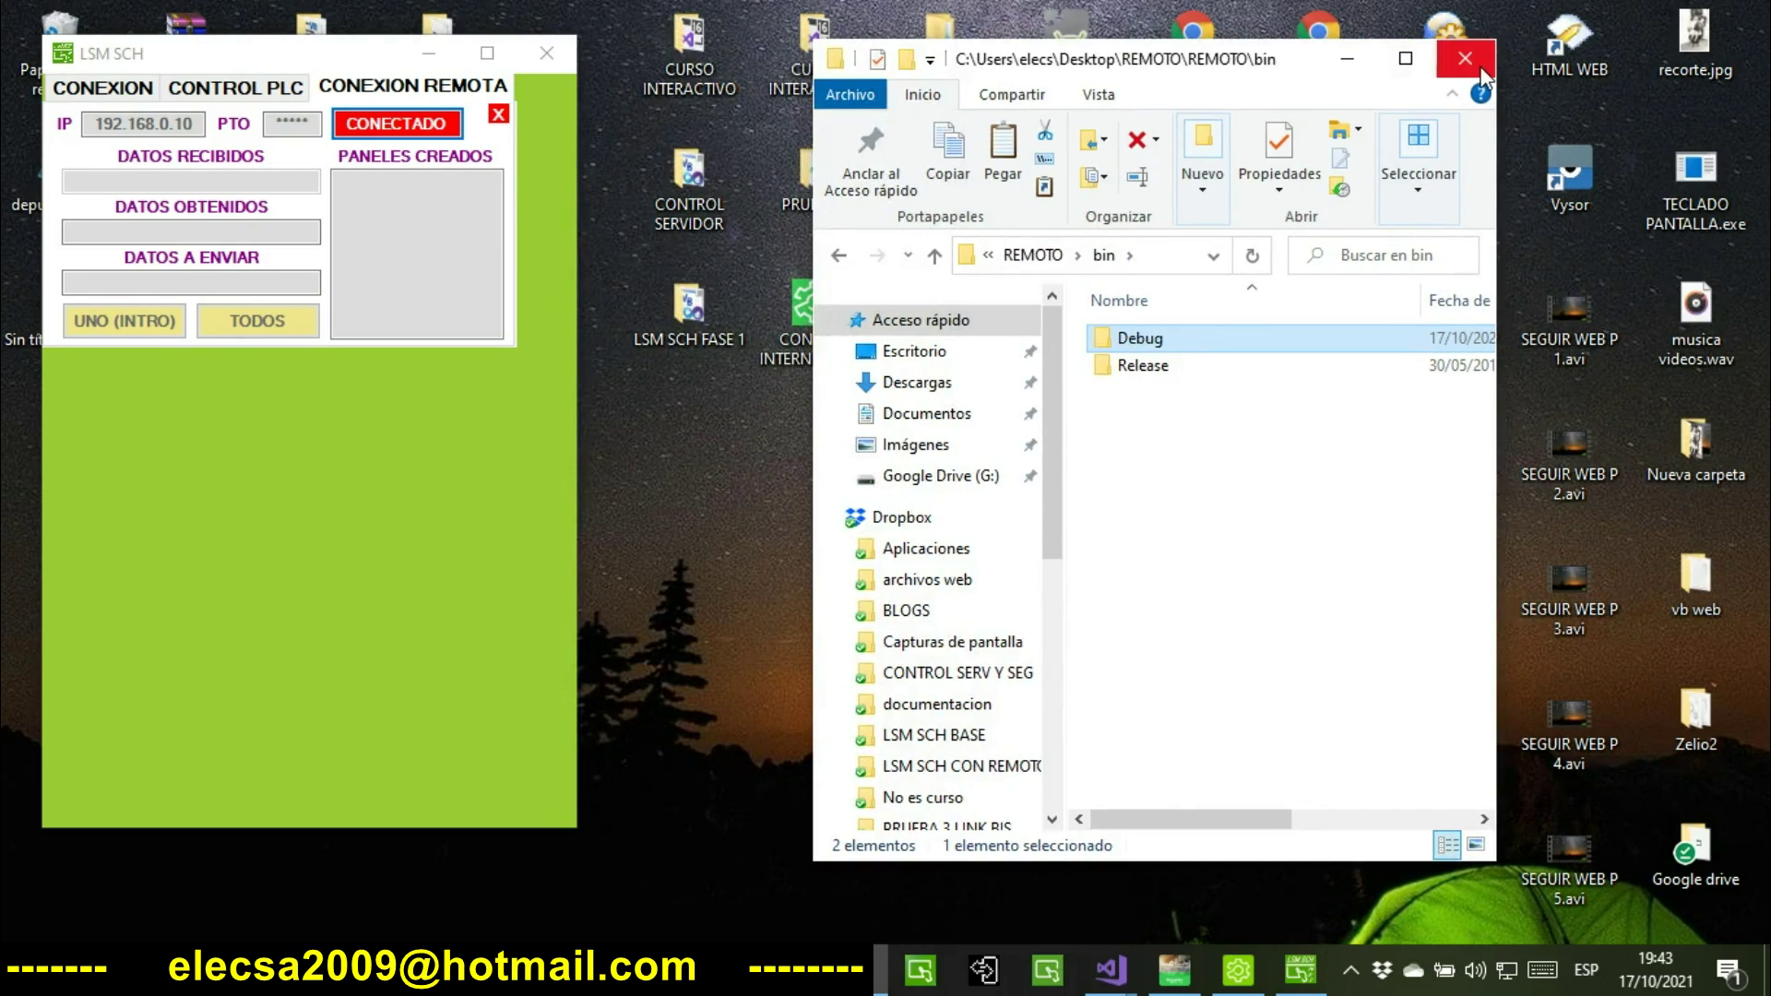
click(1481, 53)
right_click(1011, 489)
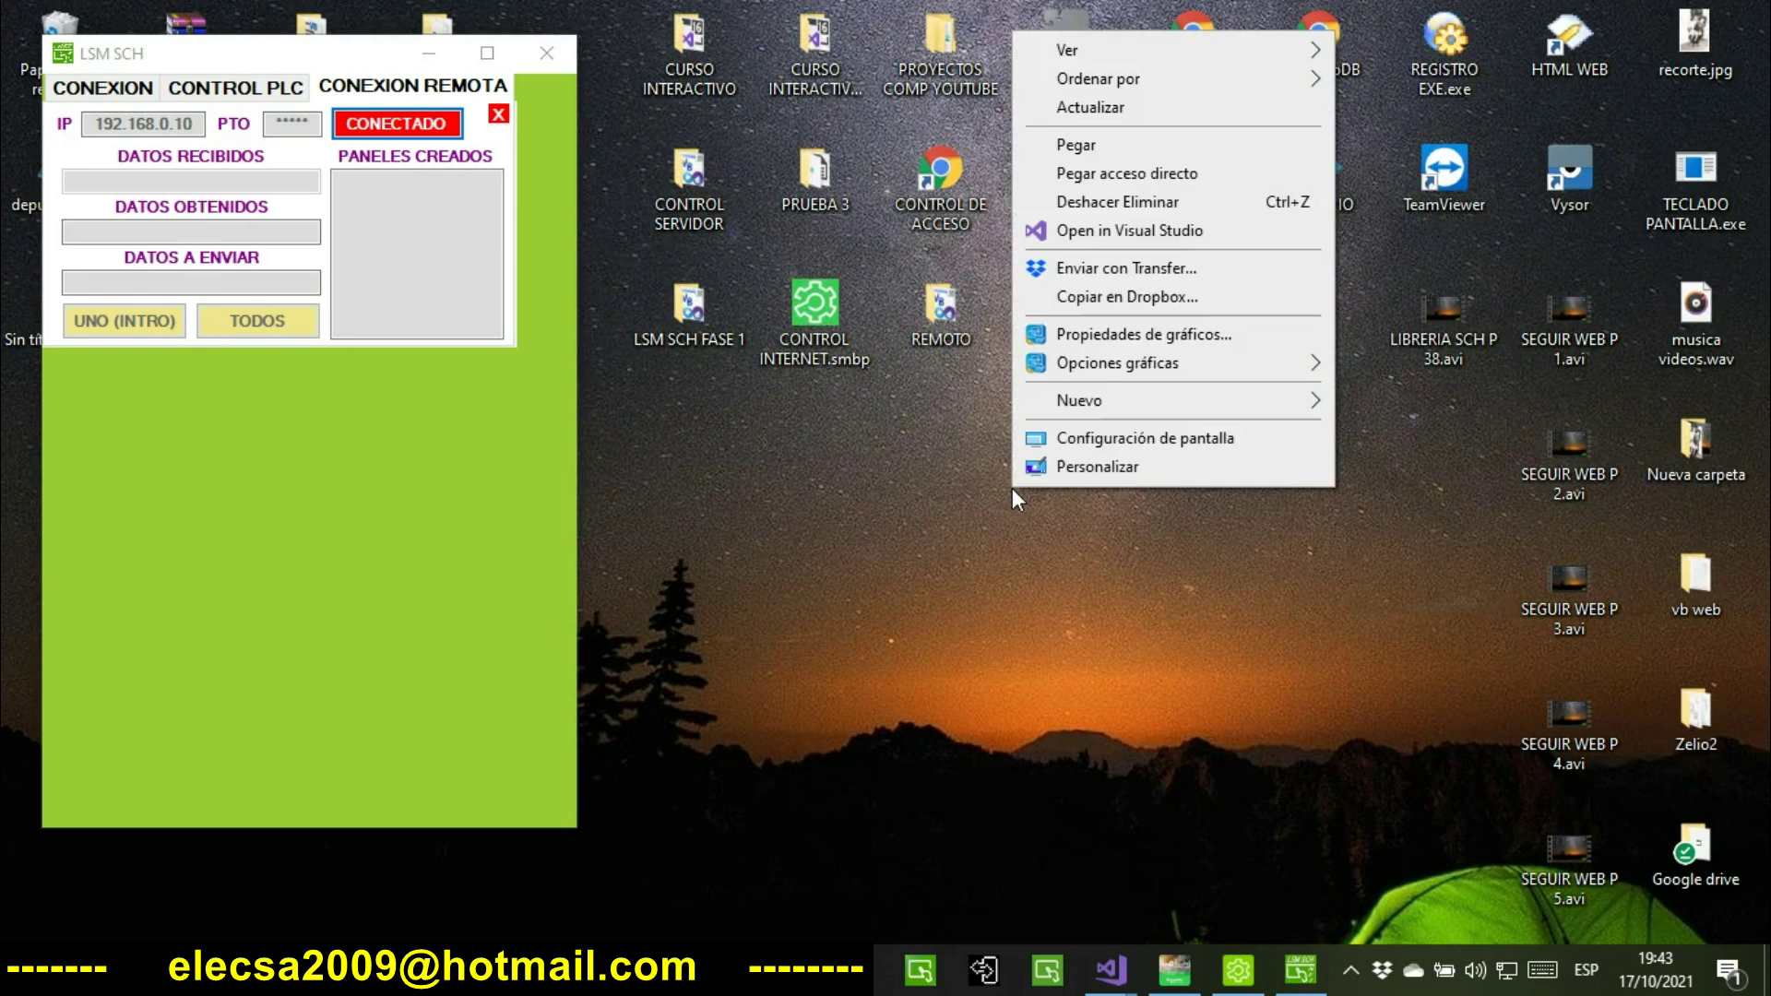
click(1109, 157)
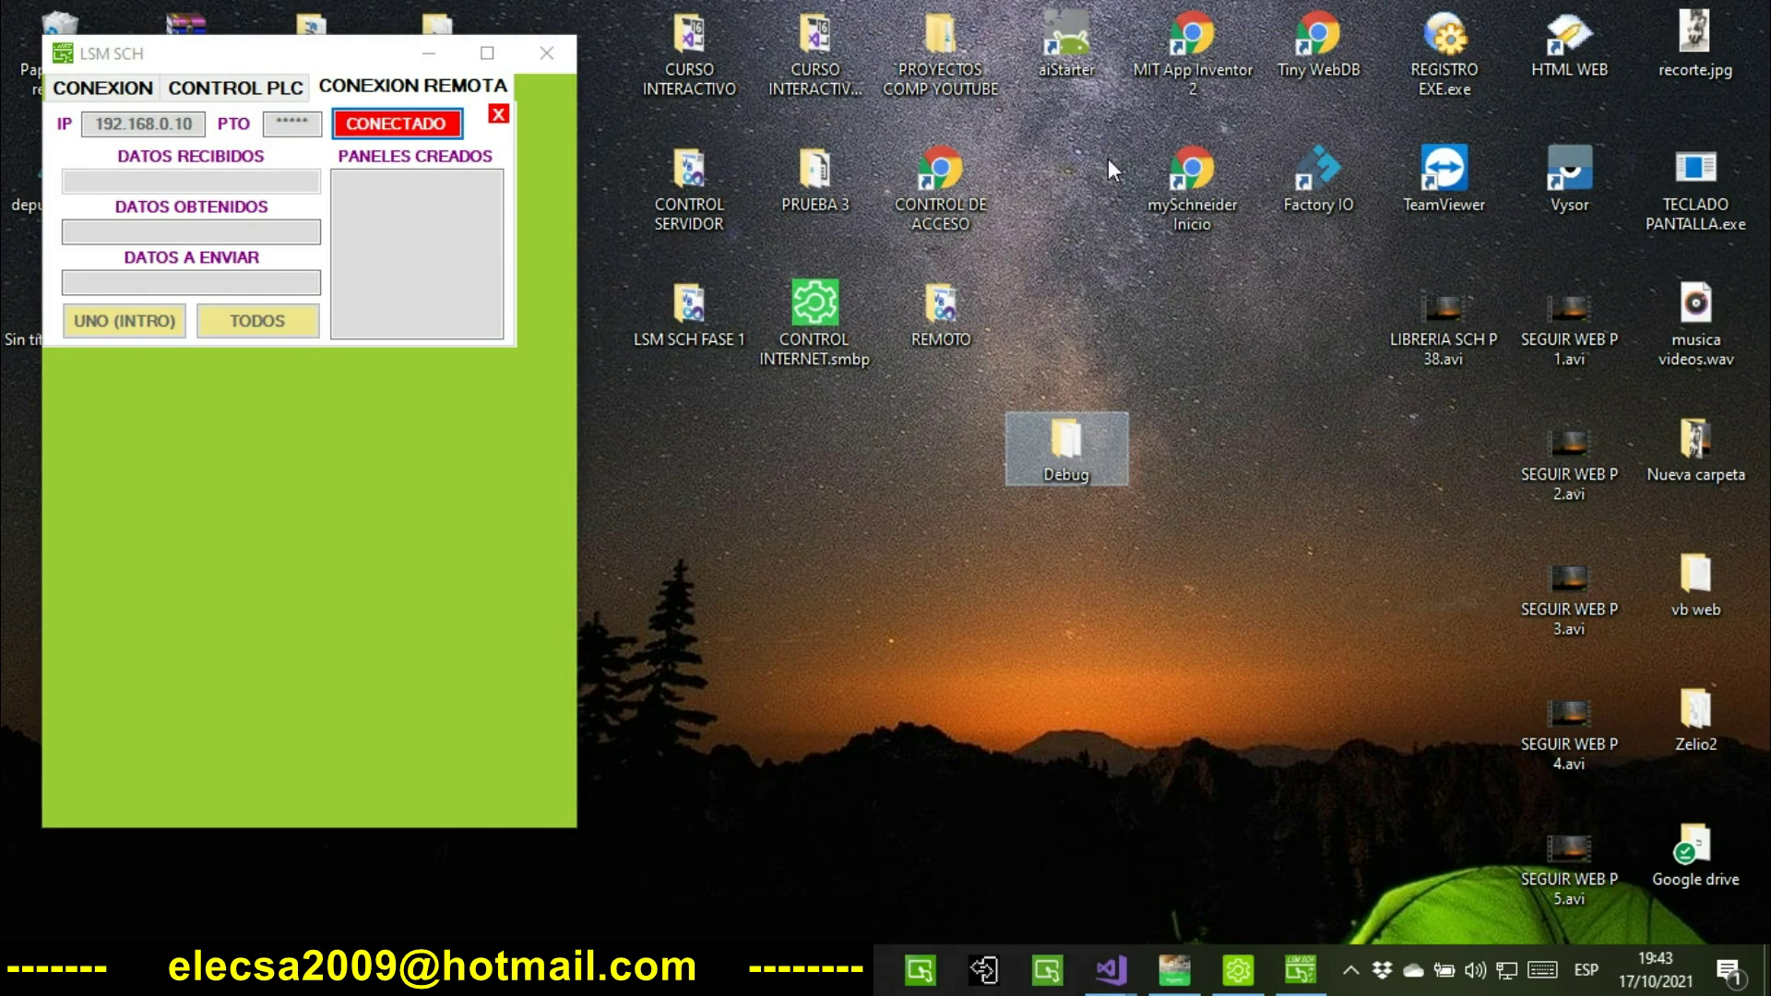
click(1082, 483)
text(remoto)
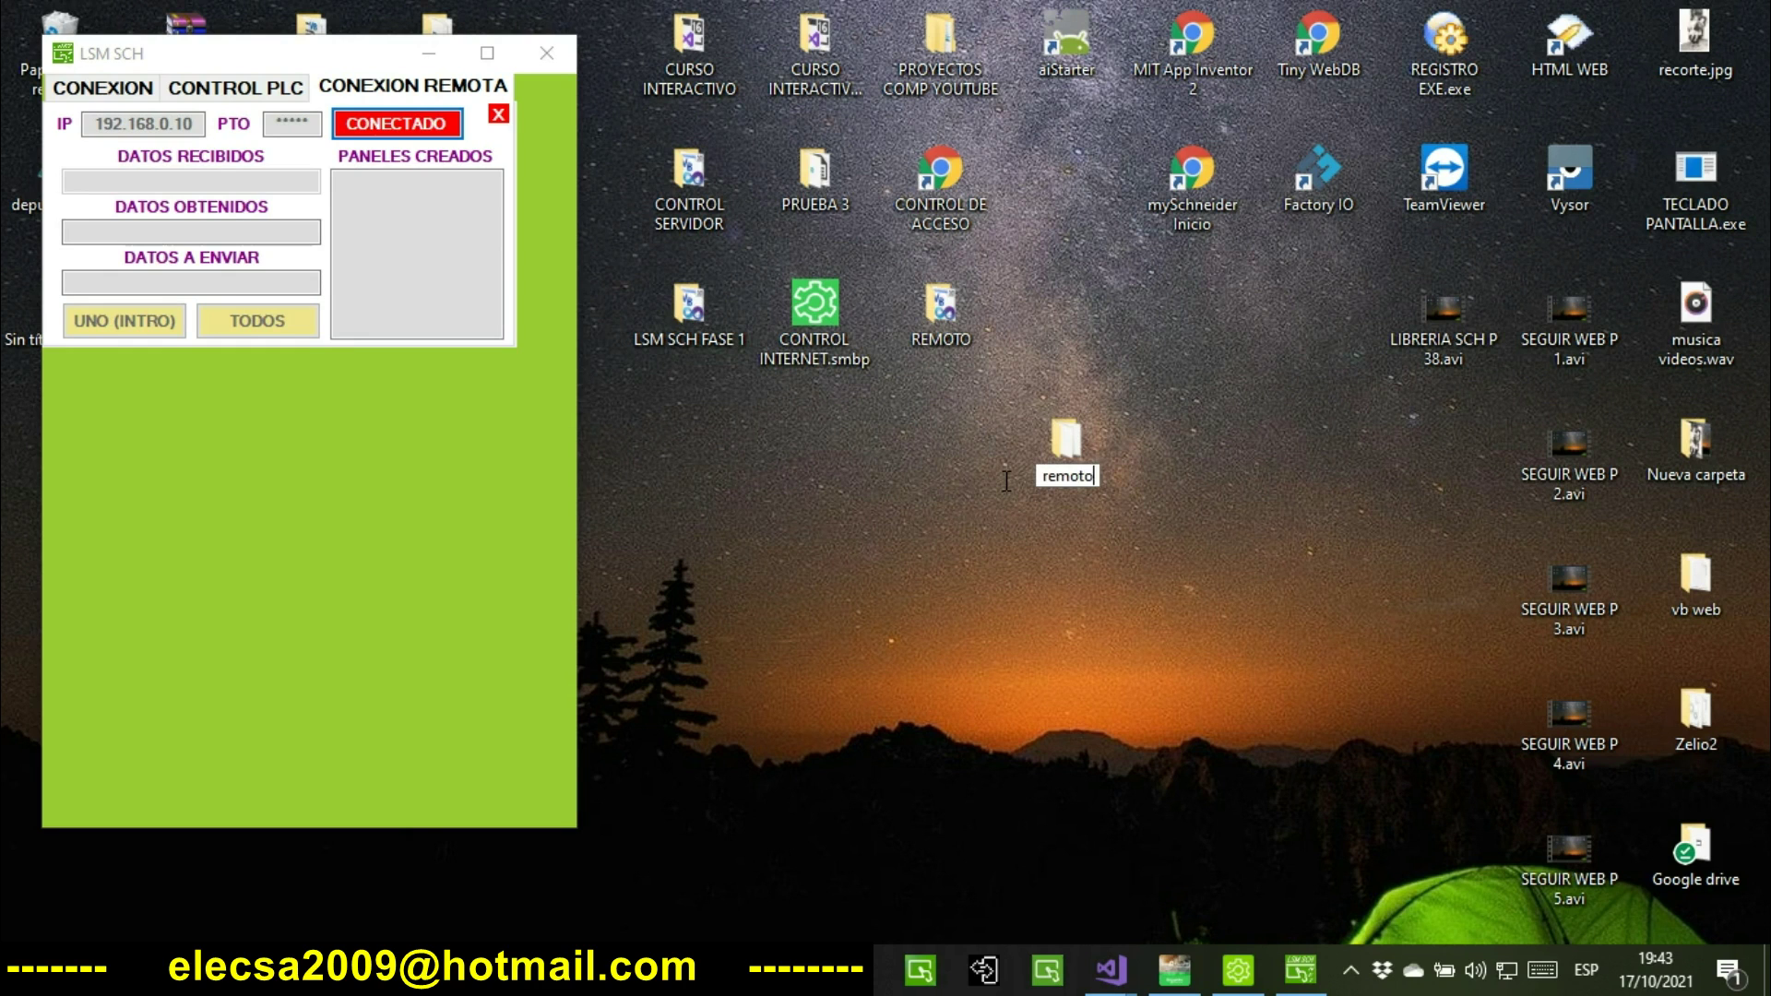
key(Return)
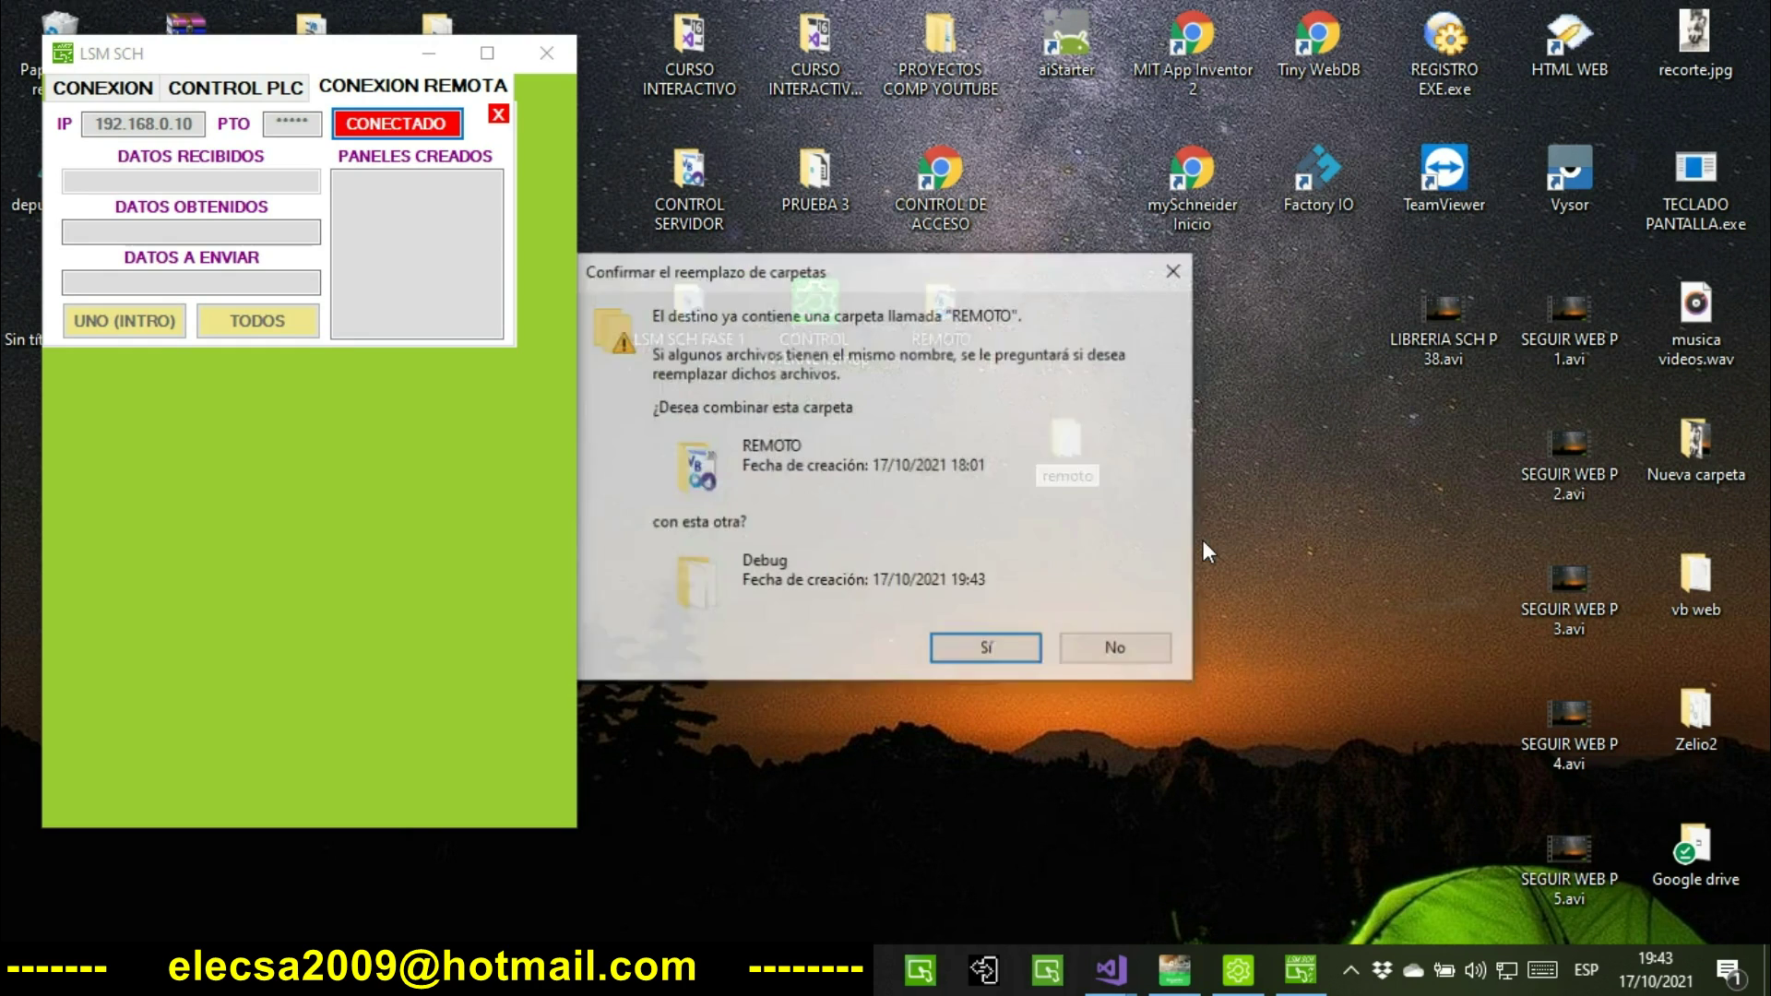
click(1173, 281)
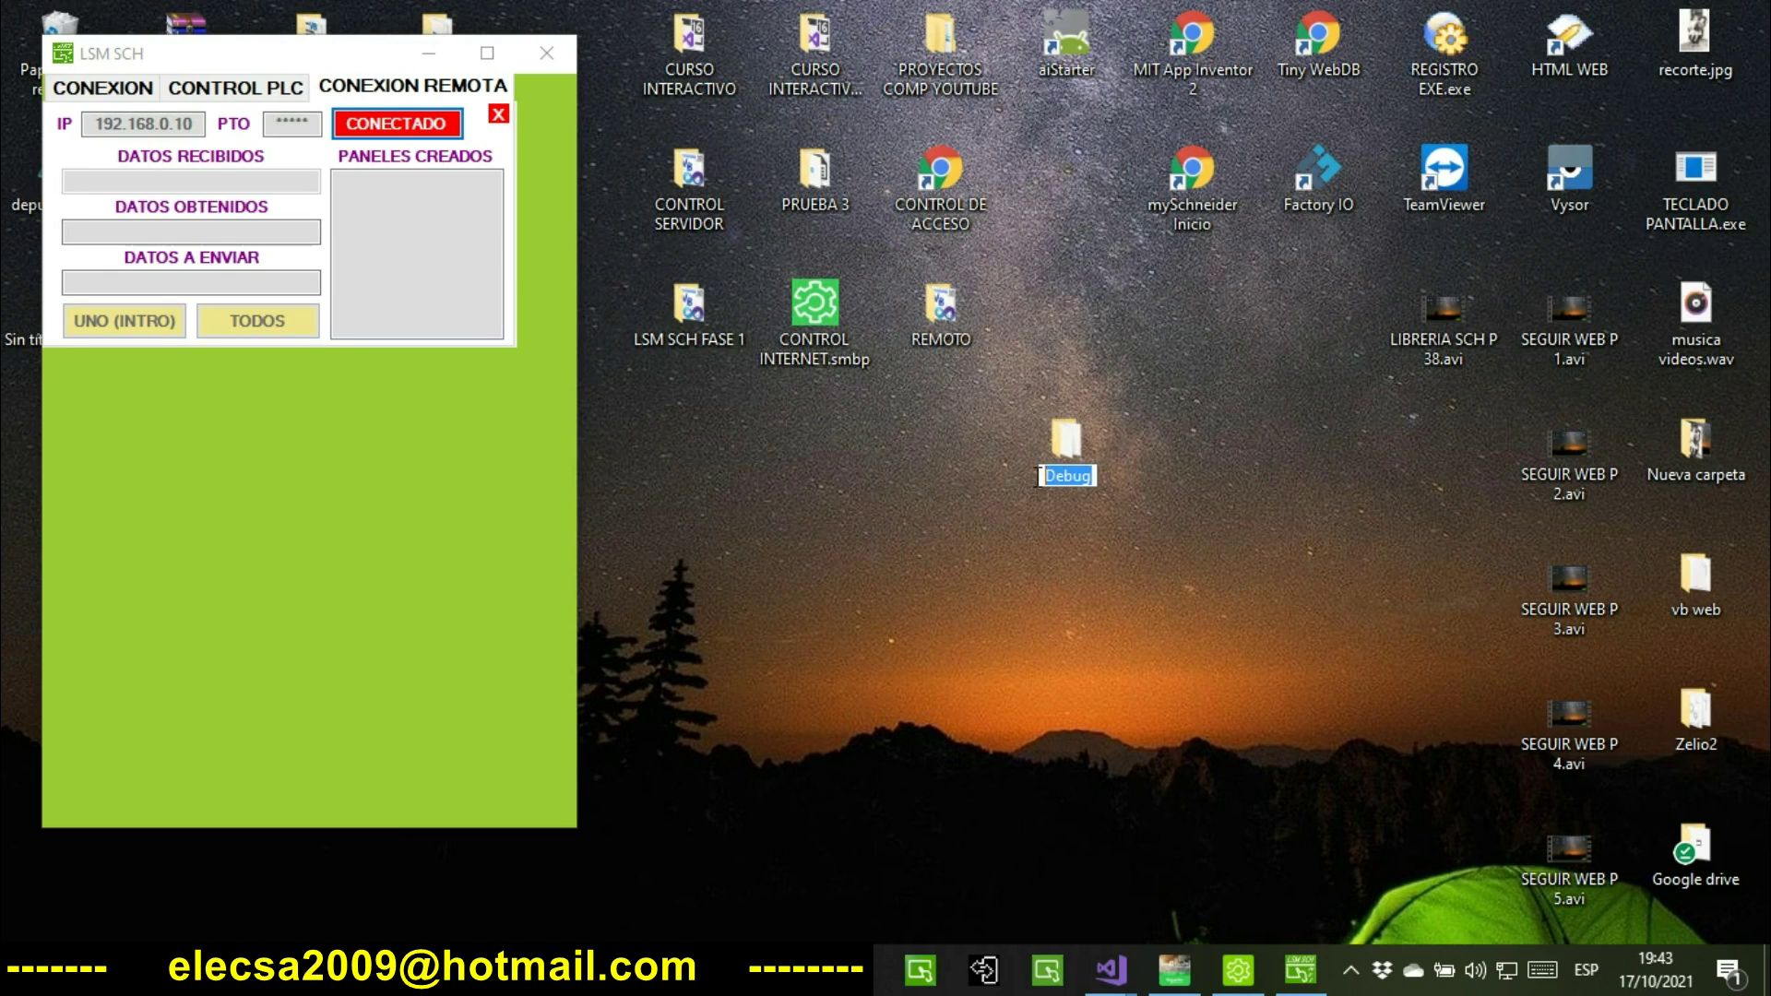
Rename the Debug folder on the desktop as REMT.
text(remt)
double_click(1087, 476)
text(RE)
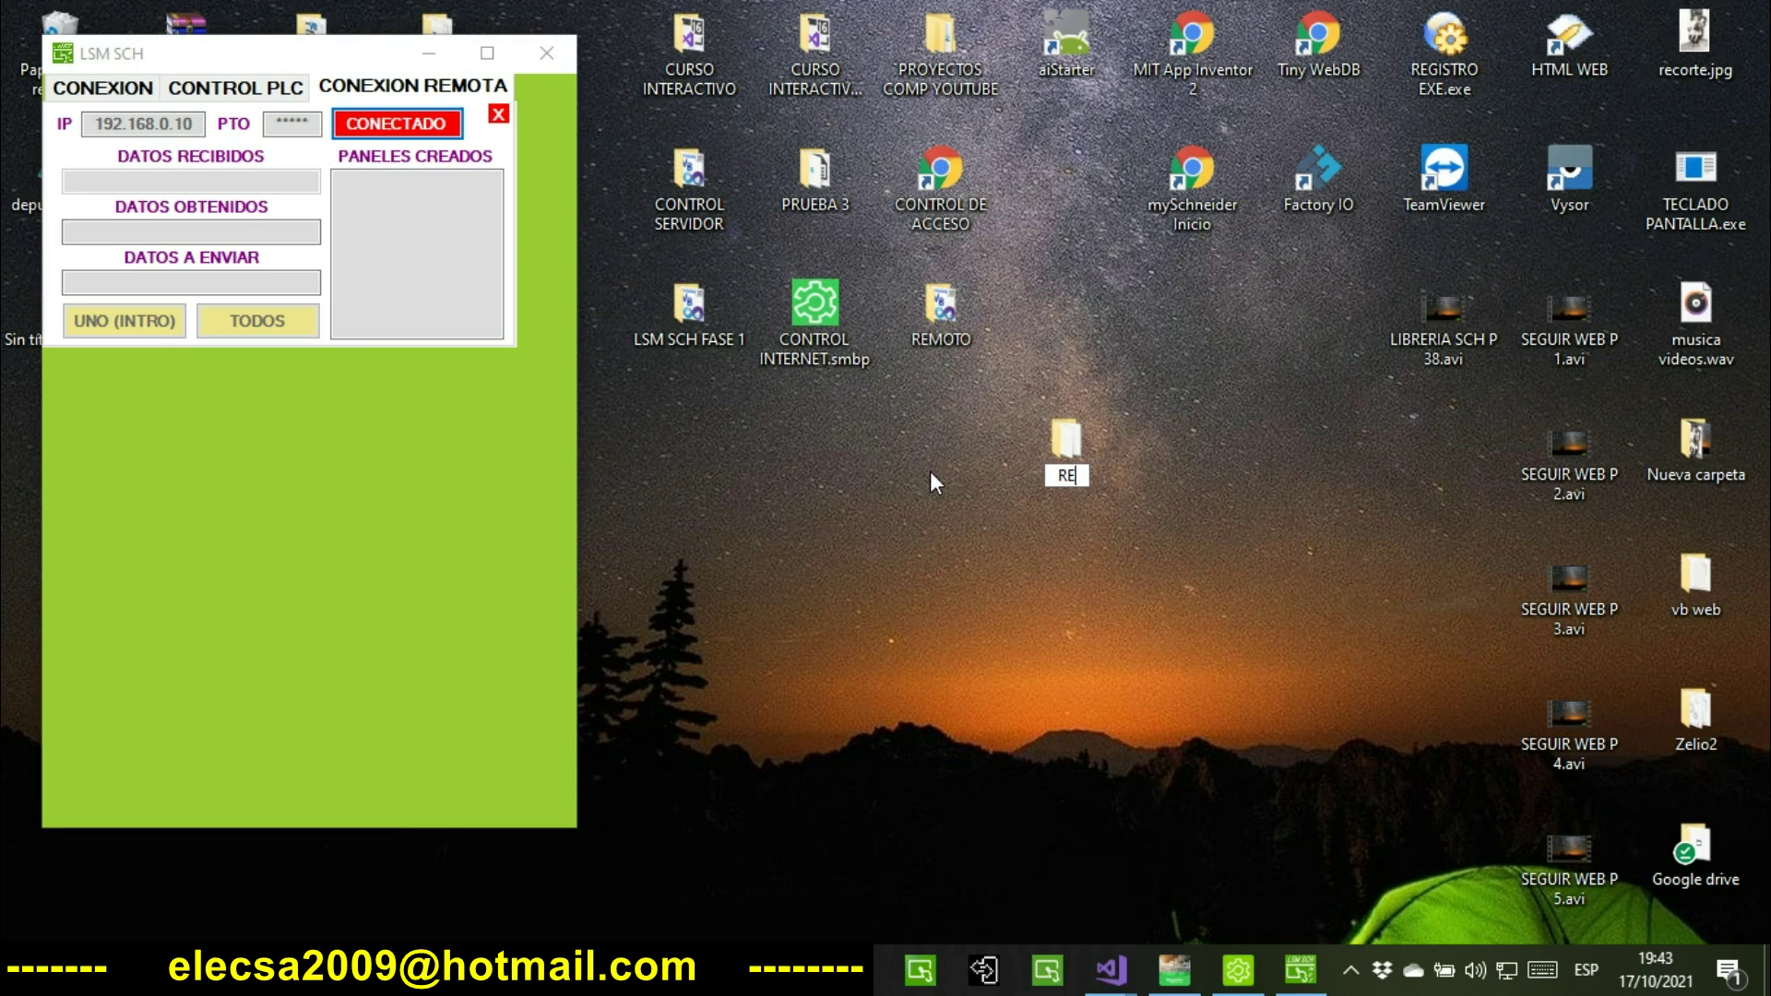
text(MT)
key(Return)
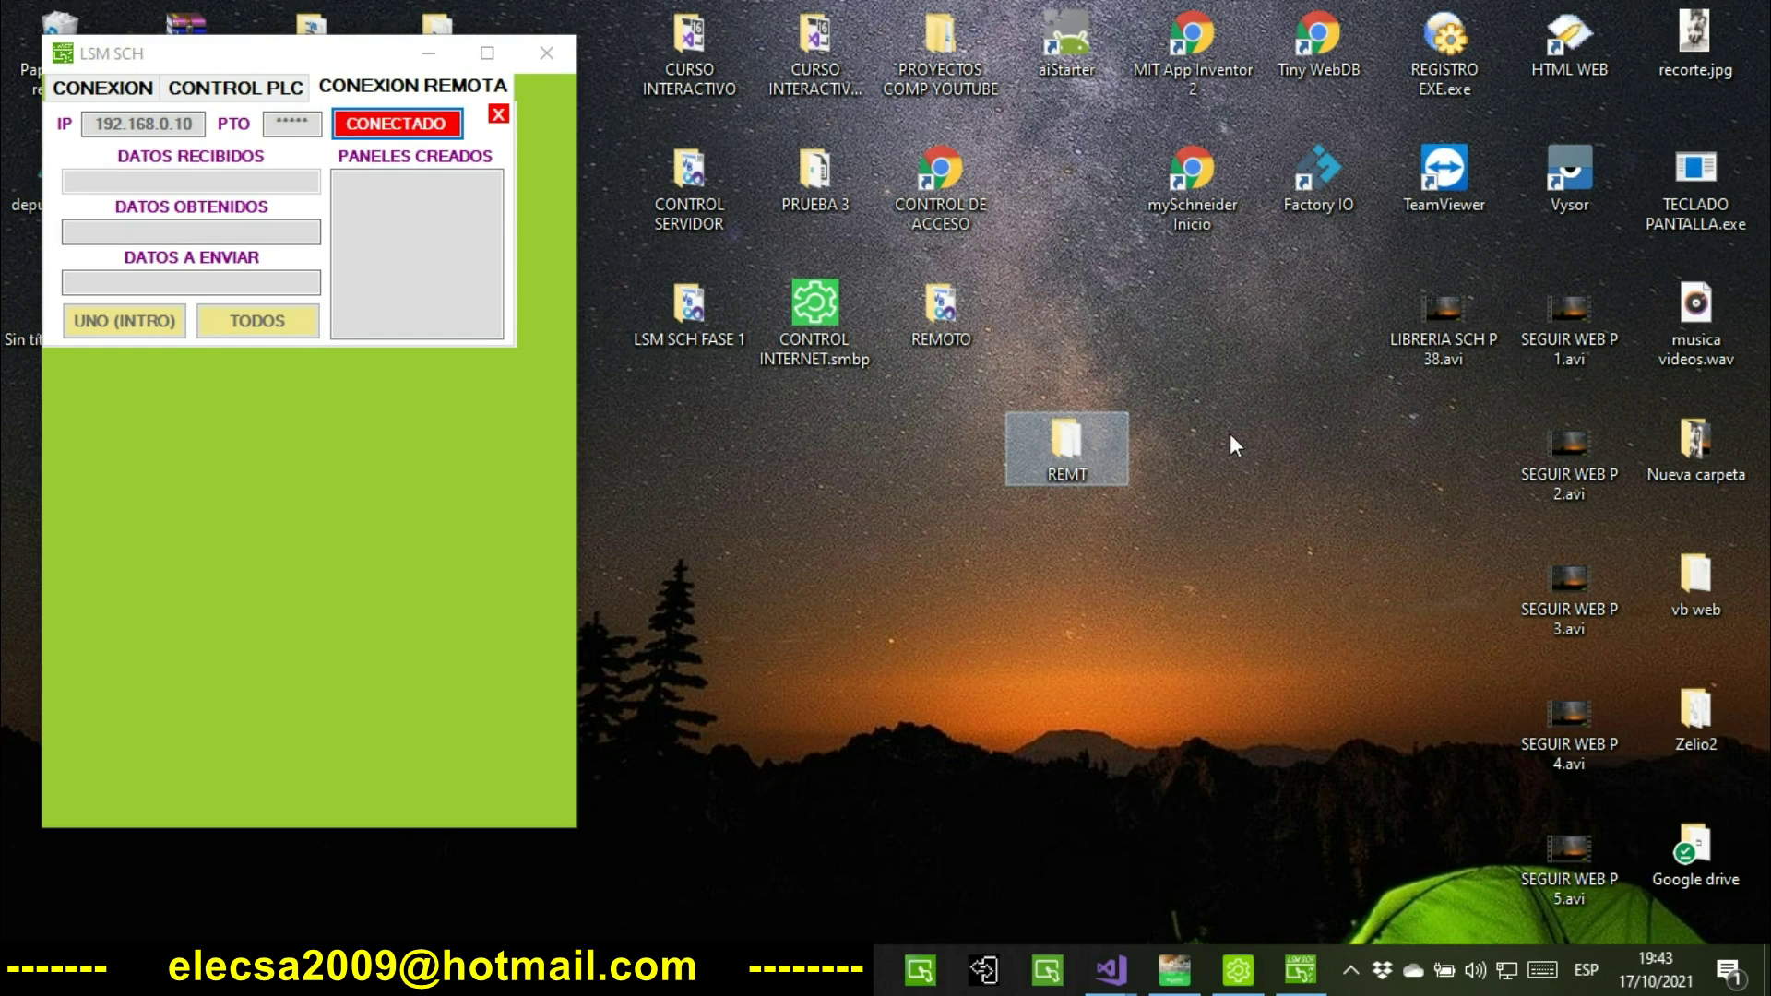
Open the REMT folder and run REMOTO.exe from it.
double_click(1099, 429)
click(1181, 342)
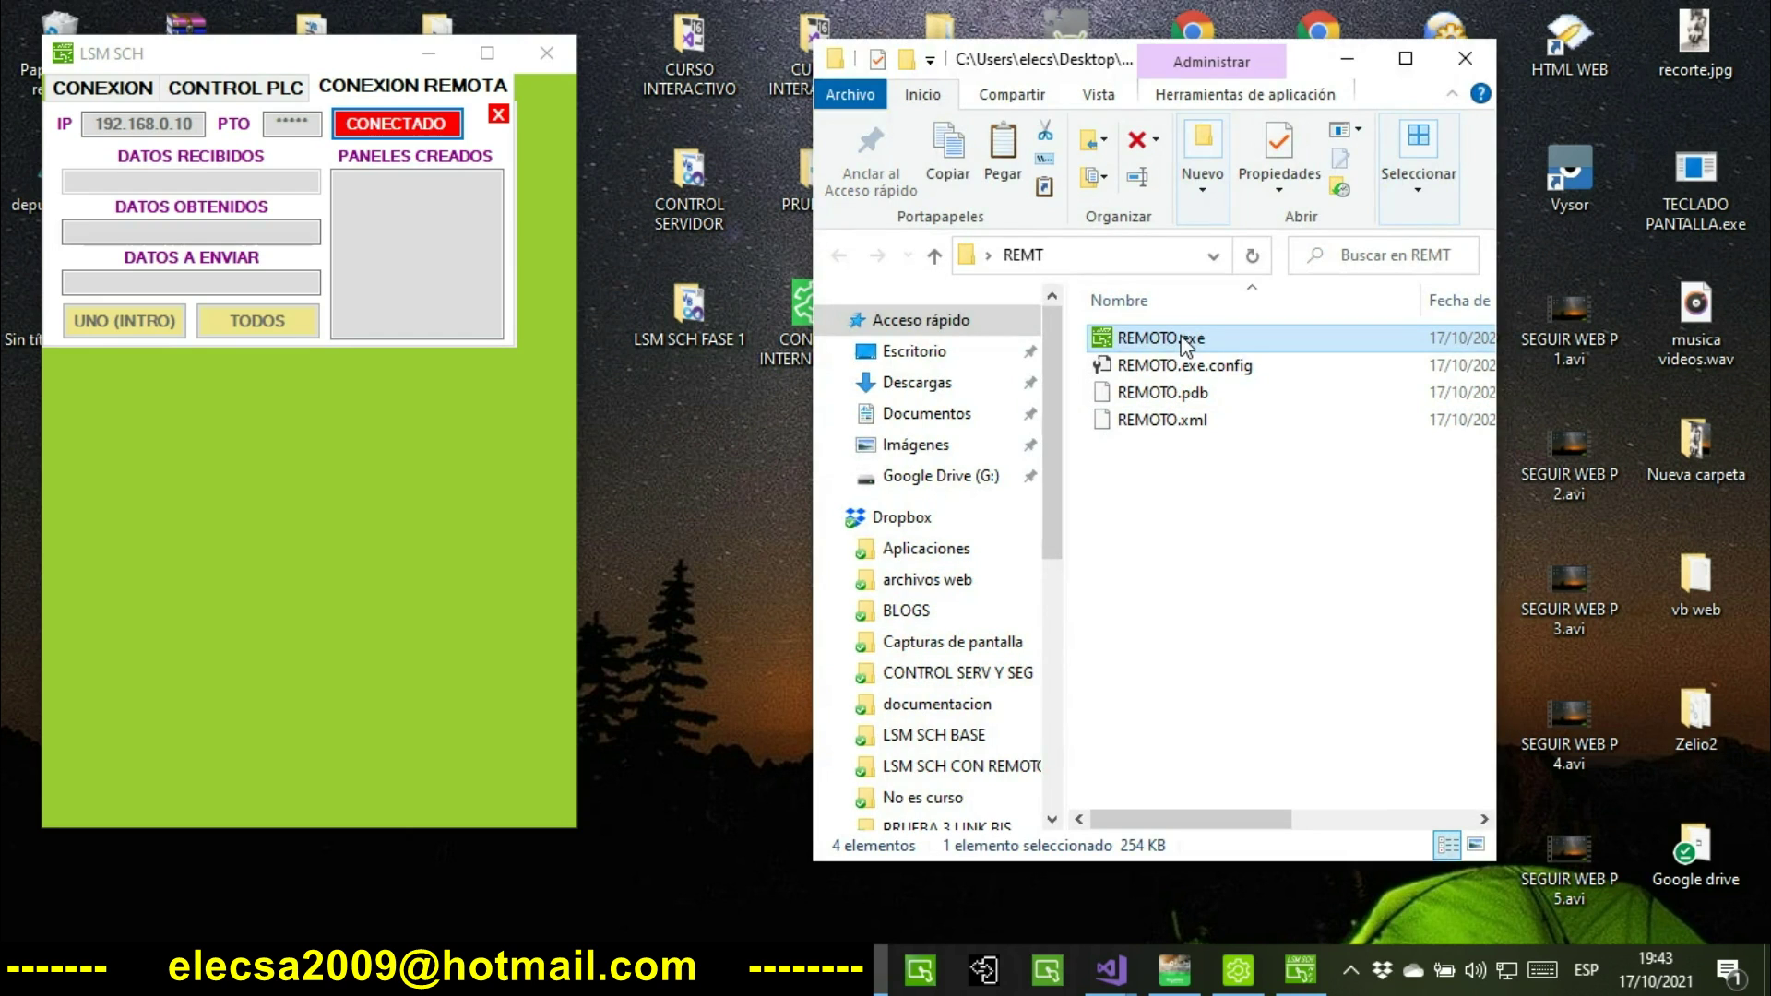
double_click(1184, 340)
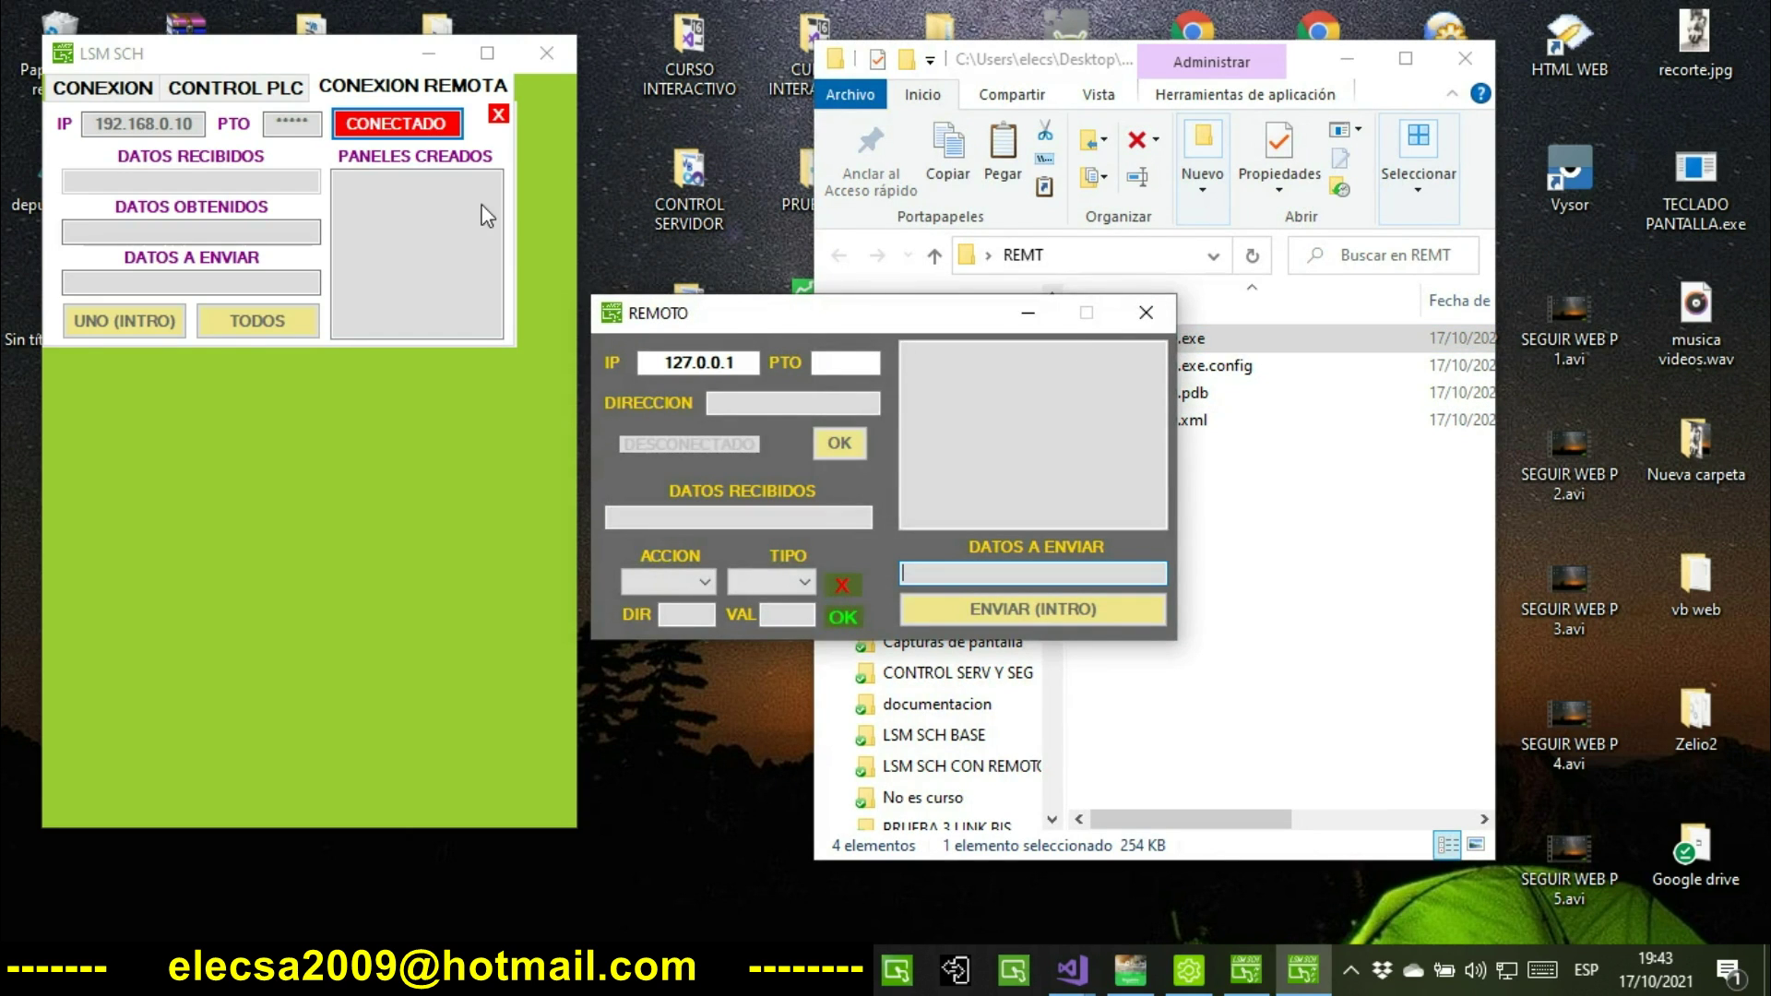
Copy the IP 192.168.0.10 from LSM SCH's remote connection settings into REMOTO's IP setting.
drag(199, 123, 97, 121)
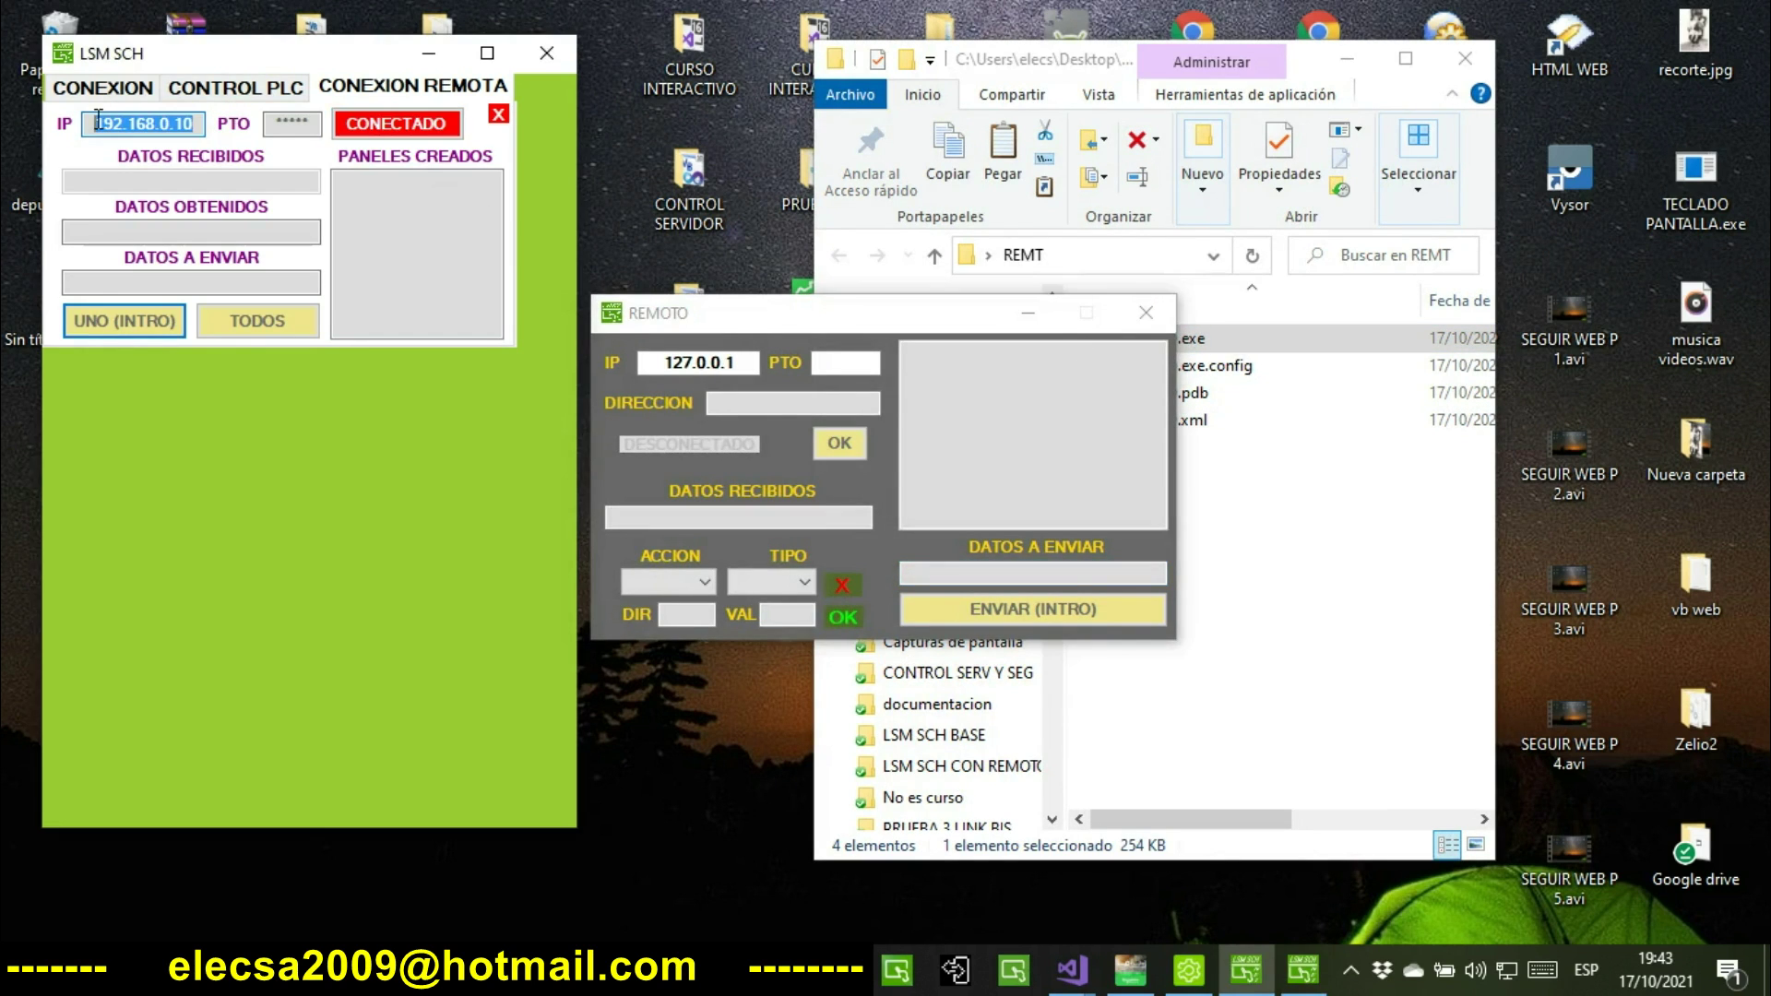
key(ctrl+c)
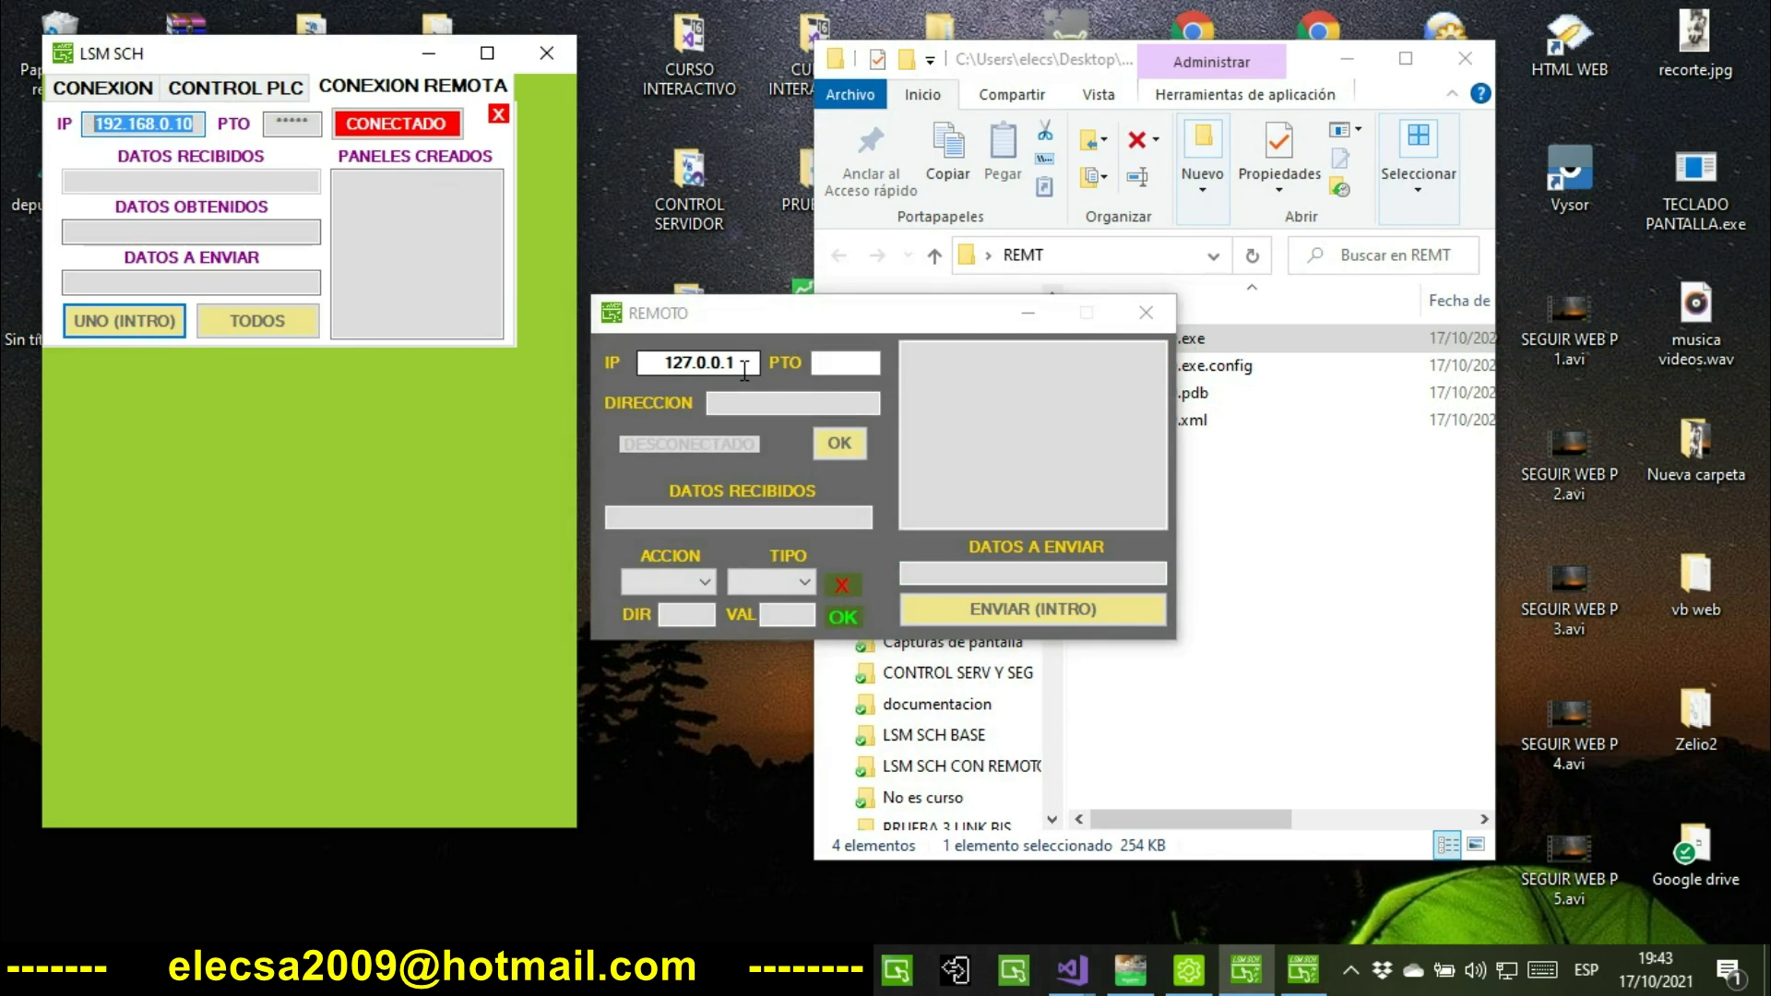
drag(762, 363, 626, 369)
key(ctrl+v)
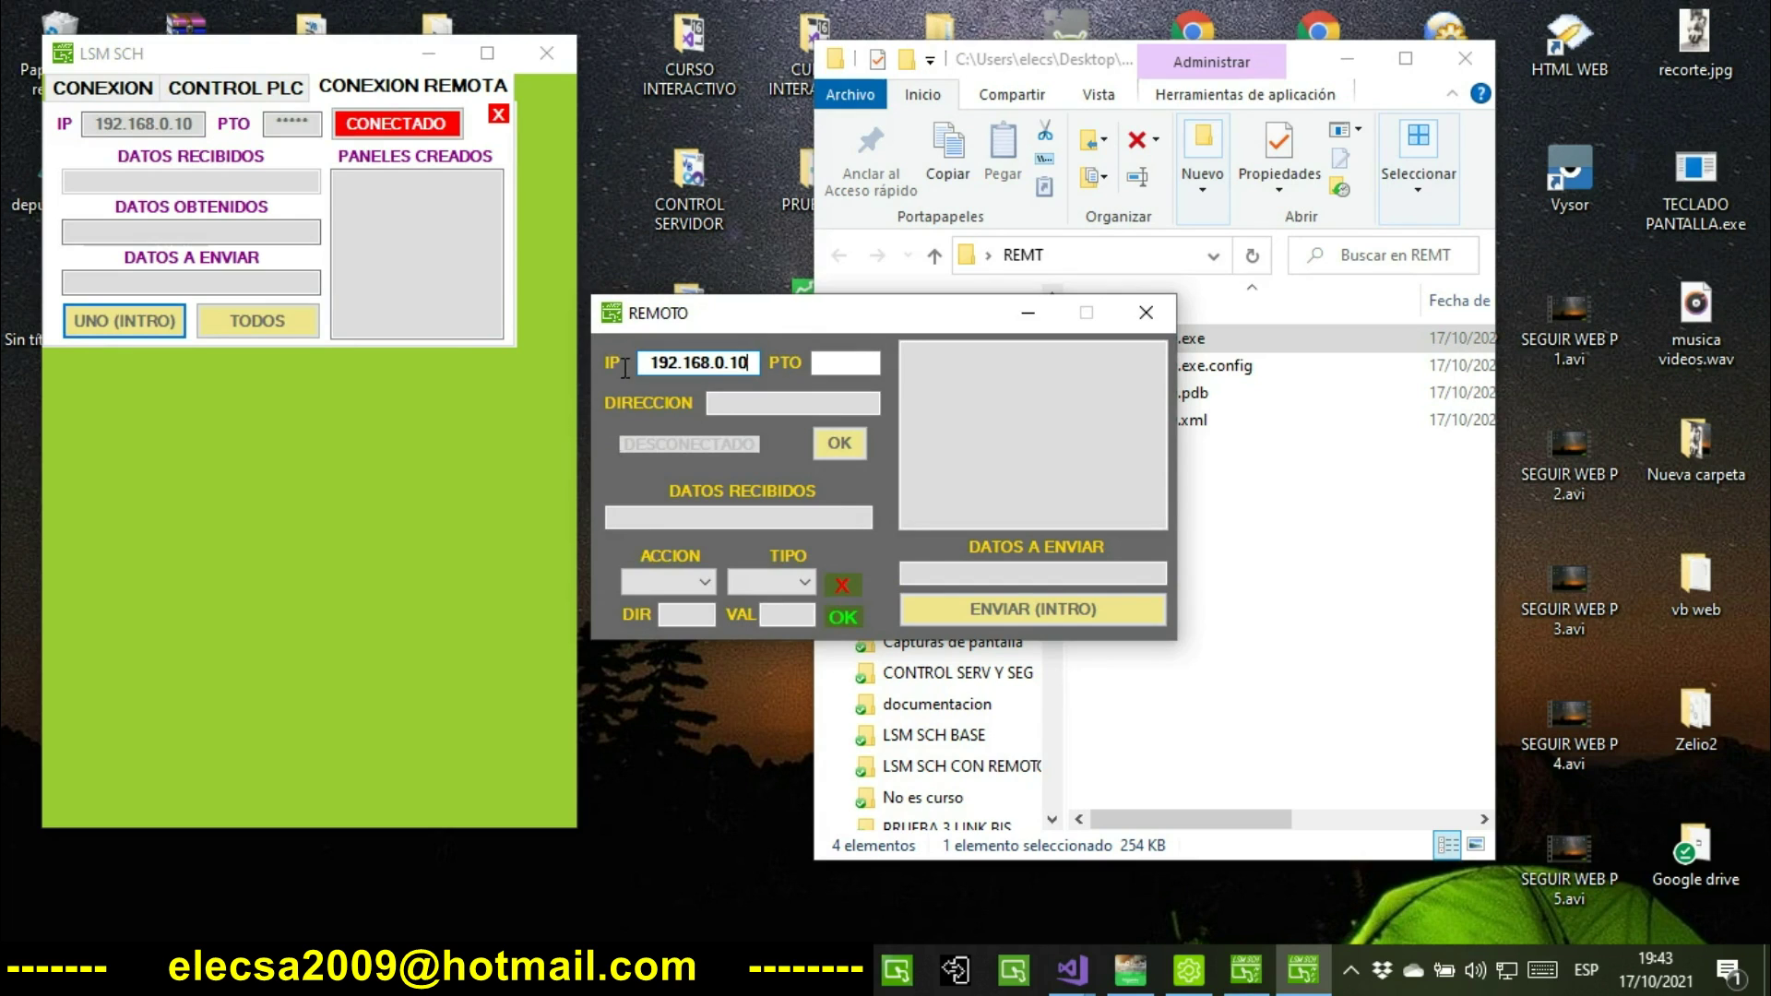
Enter the masked port and a first name as the panel address in REMOTO, and connect it.
click(843, 366)
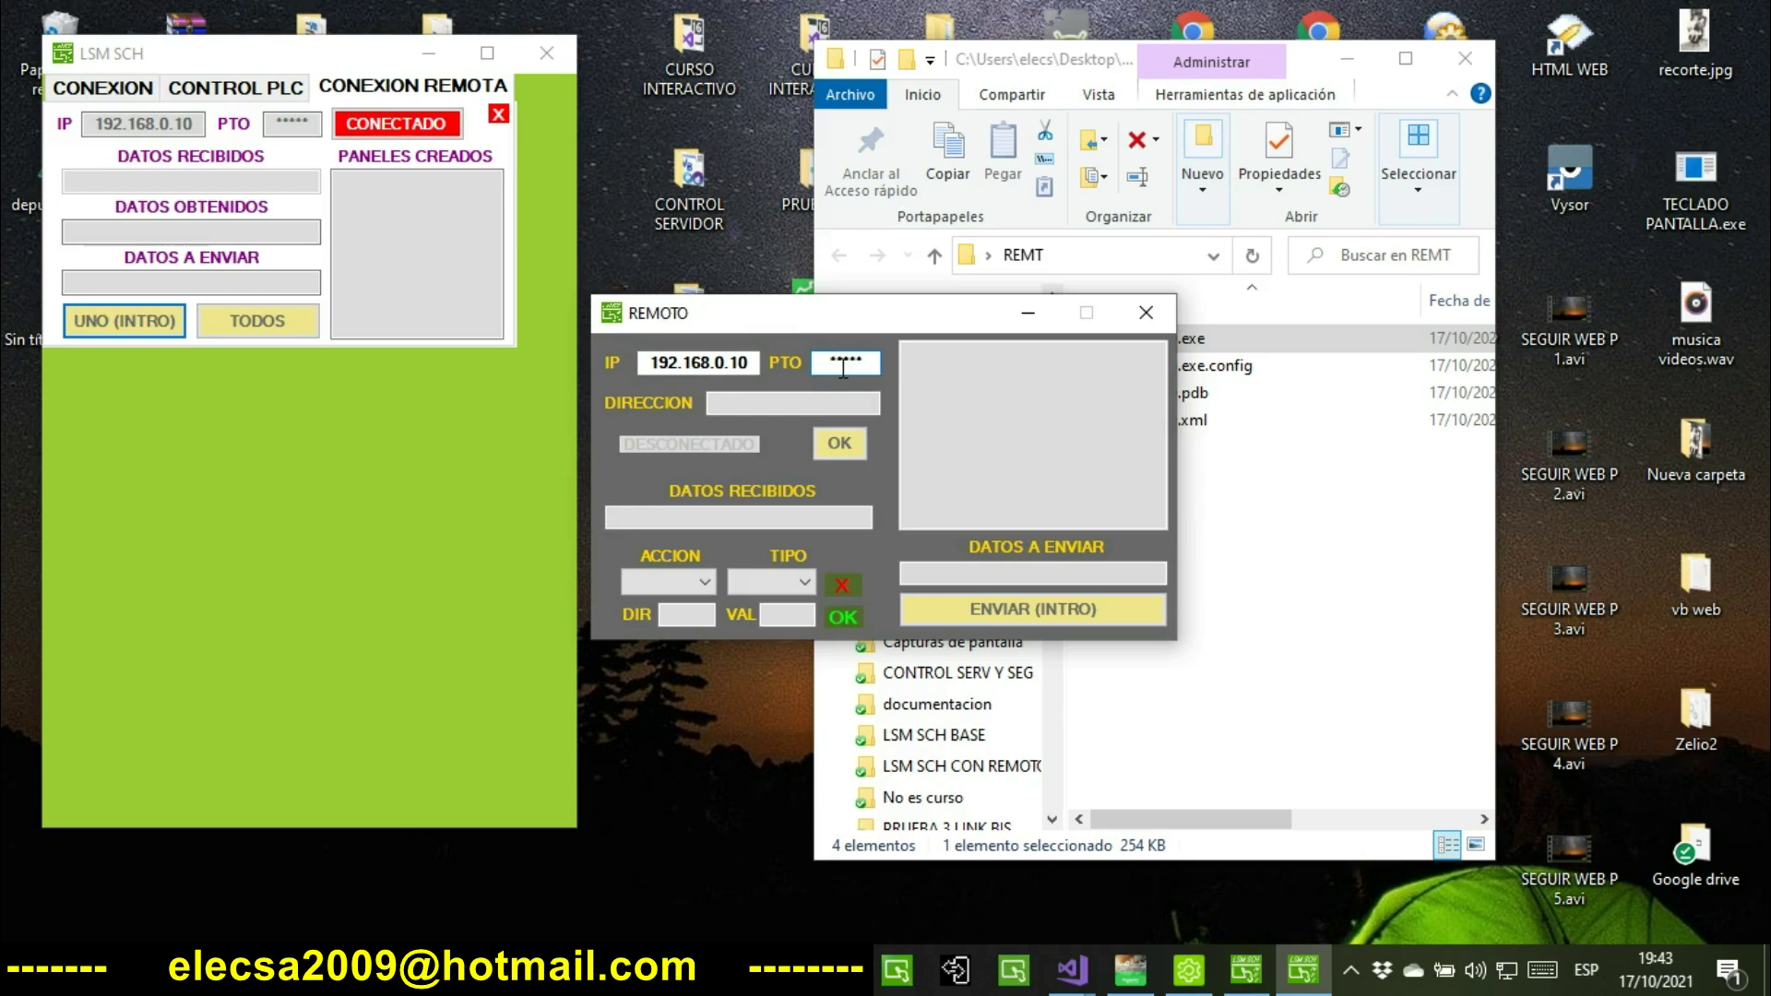
text(*****)
click(855, 443)
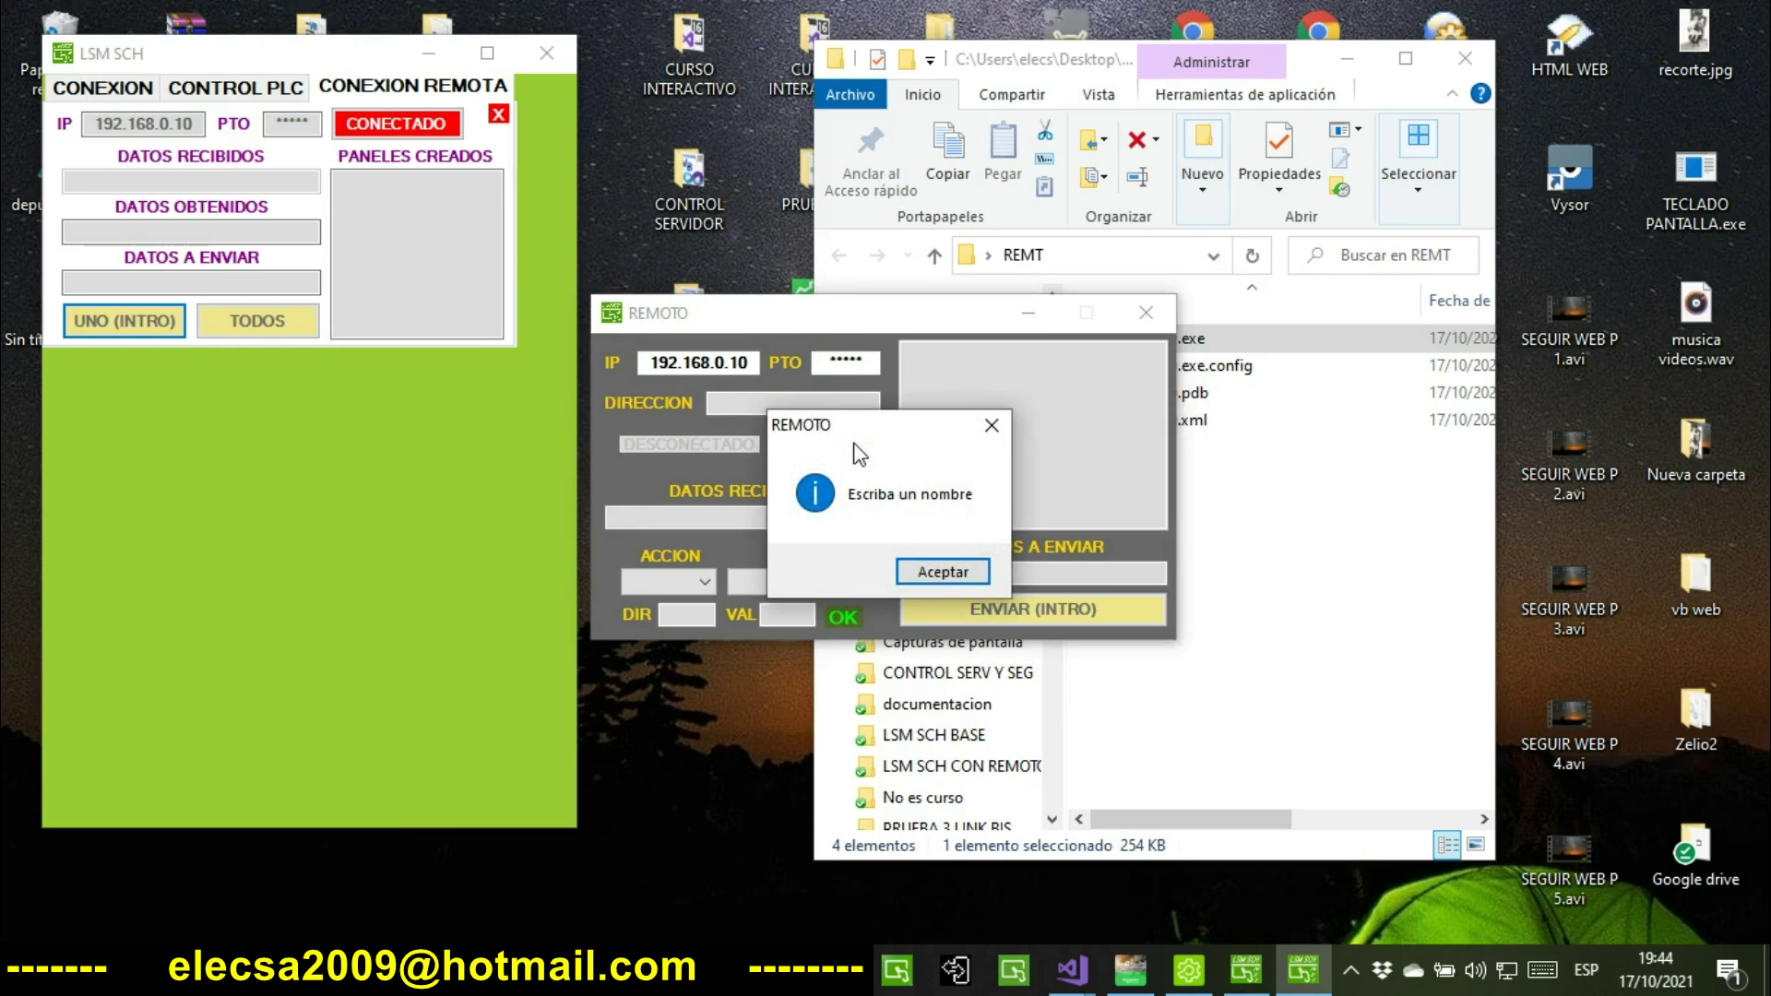
click(950, 566)
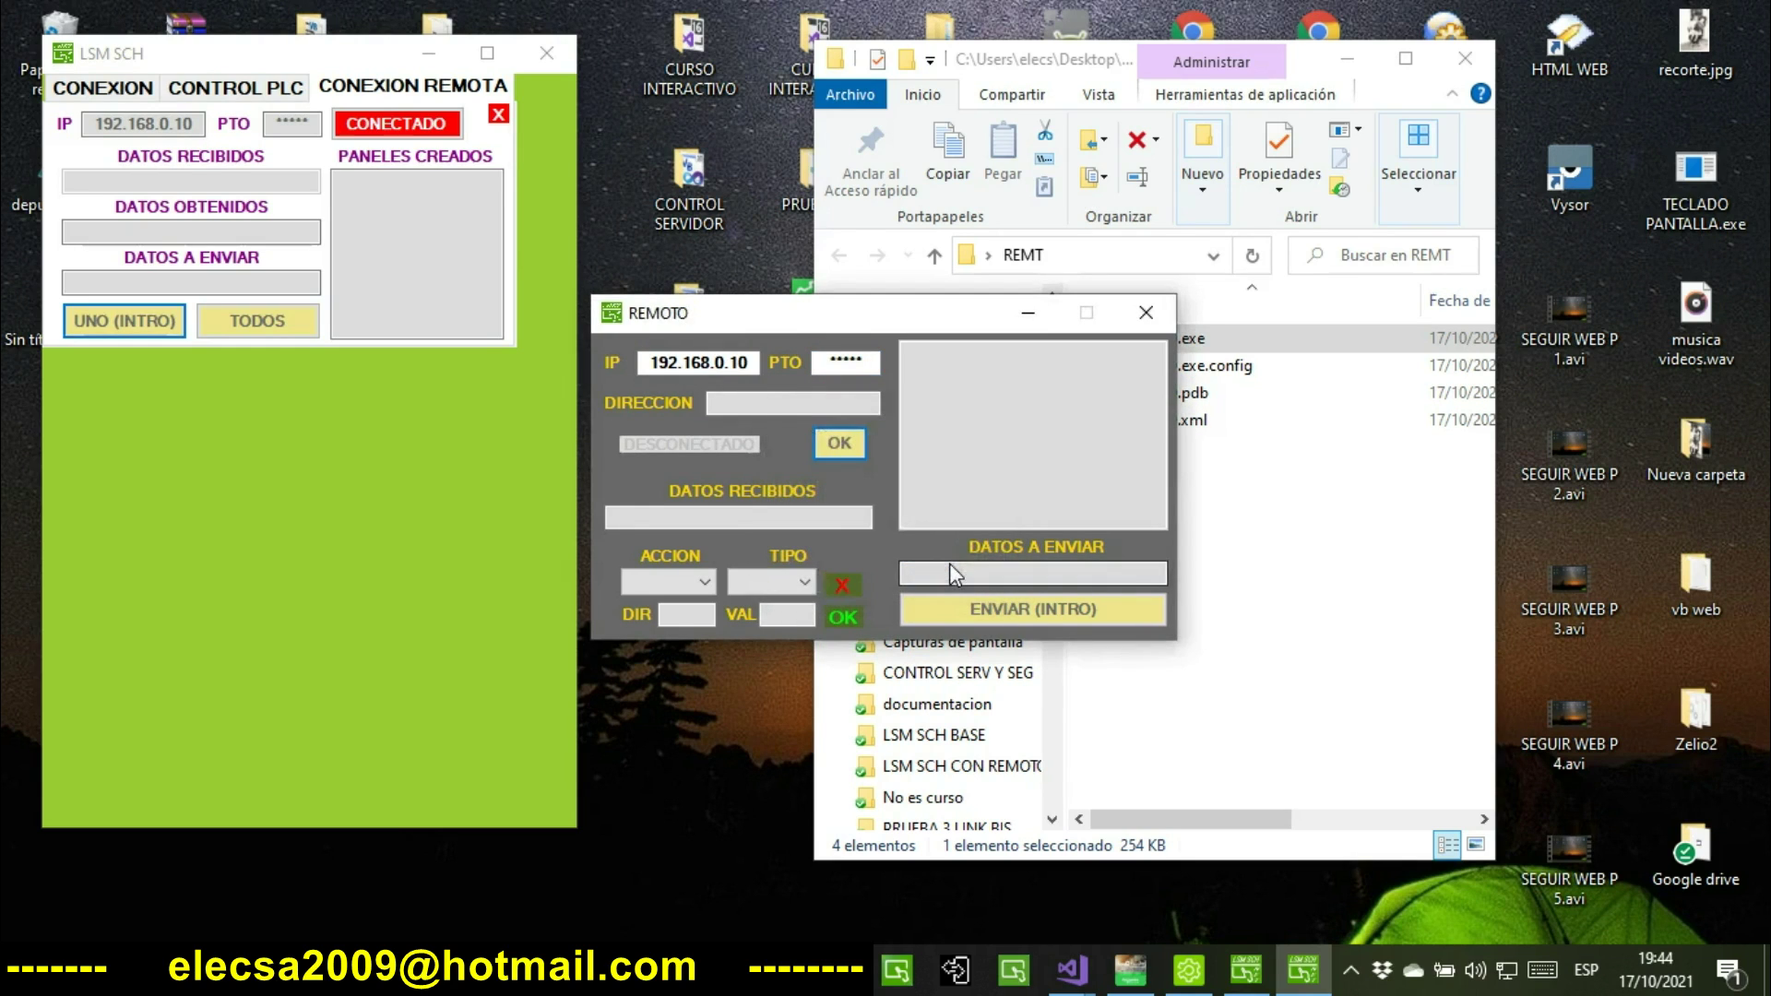
click(763, 404)
text(luis)
click(845, 443)
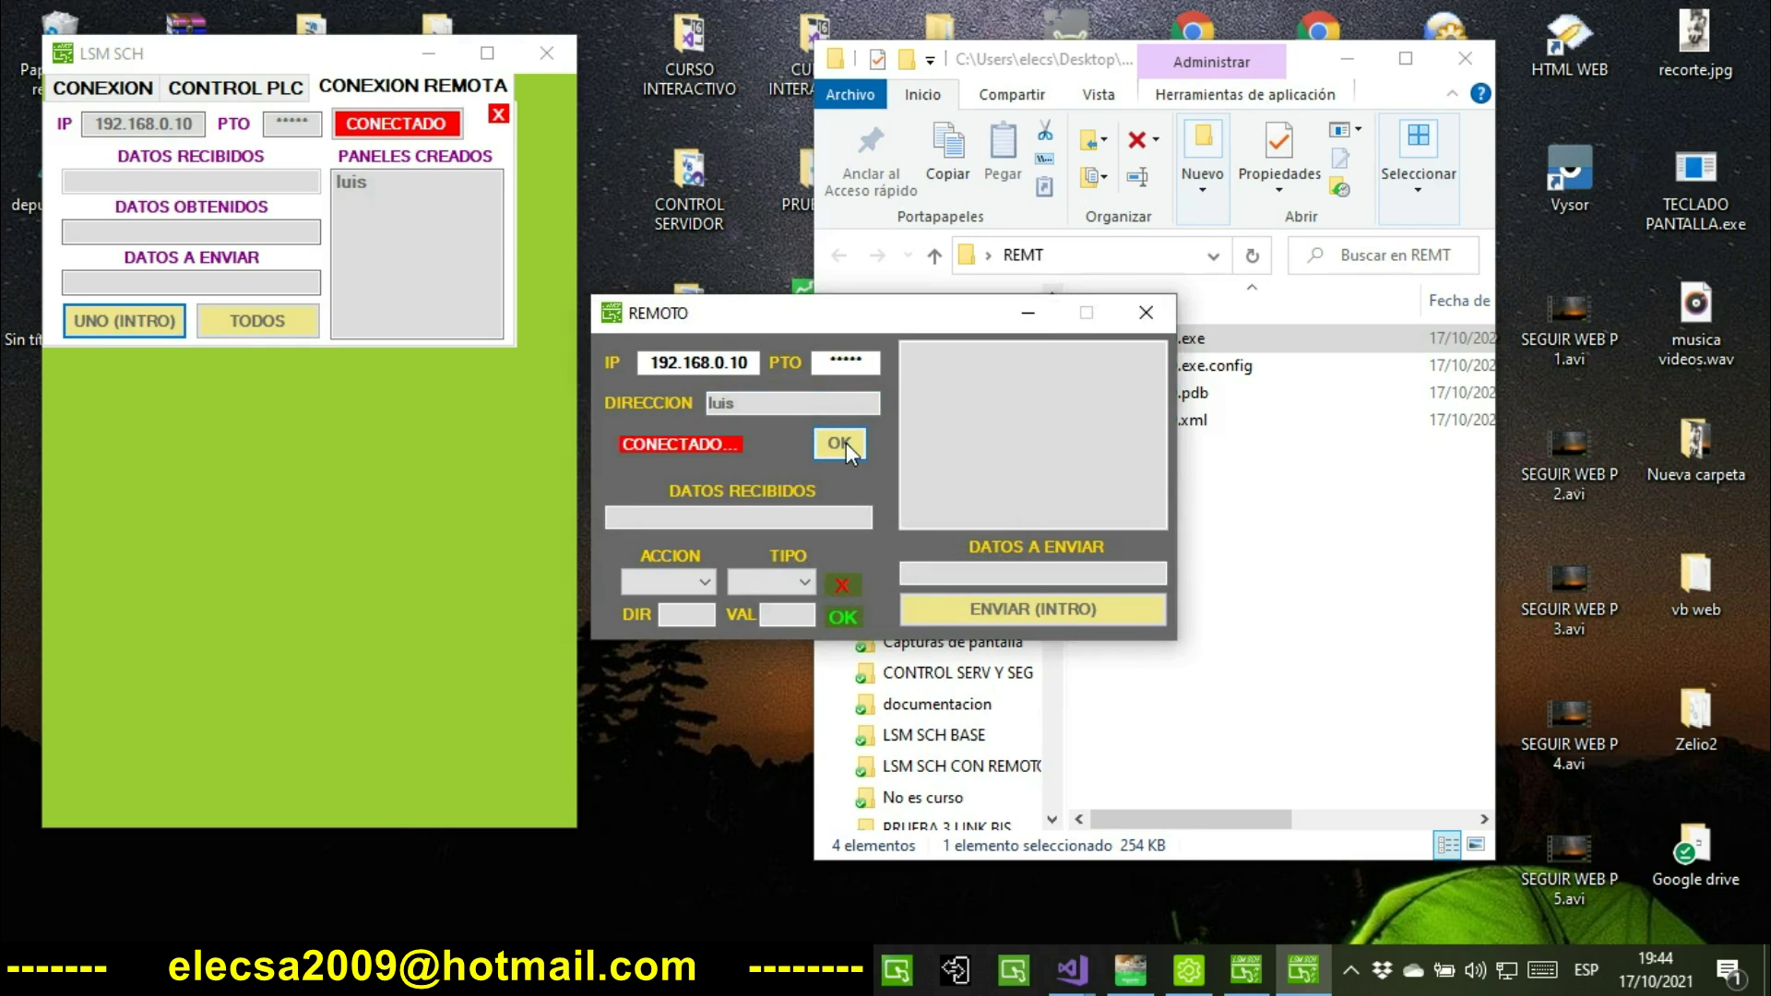
Move the connected REMOTO window off the REMT file list and launch a second instance of REMOTO.exe.
drag(783, 319, 1449, 75)
click(1164, 340)
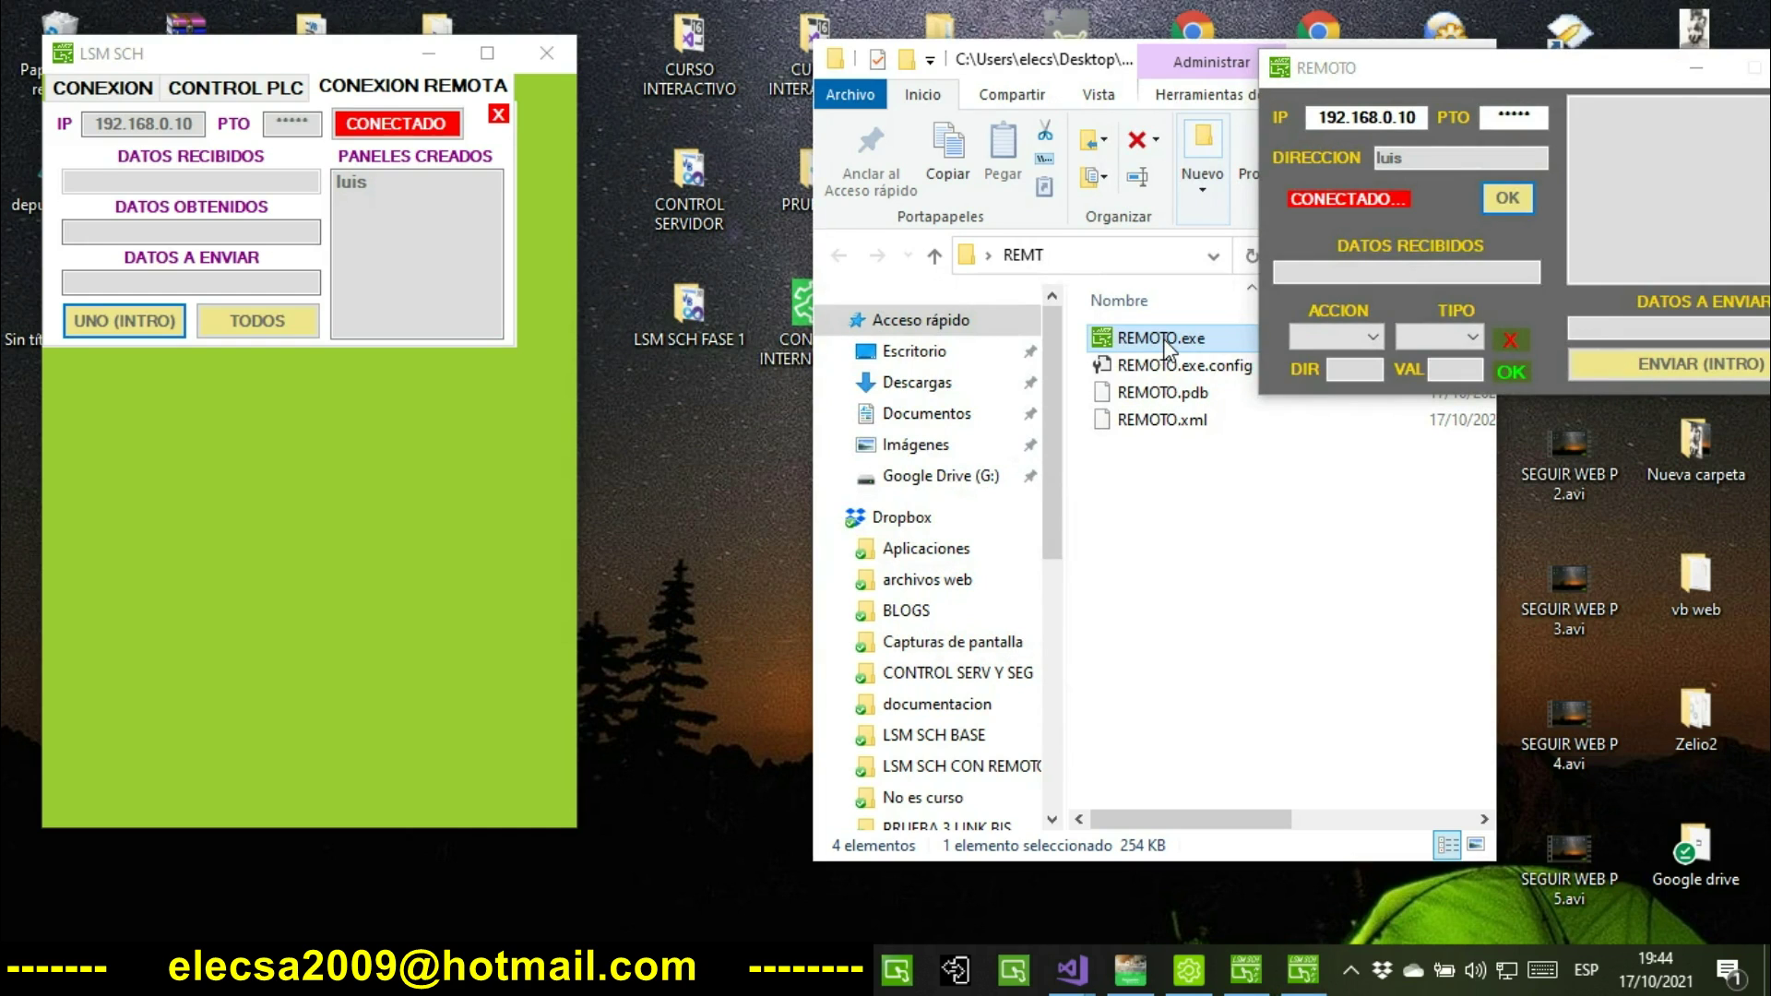
double_click(1164, 339)
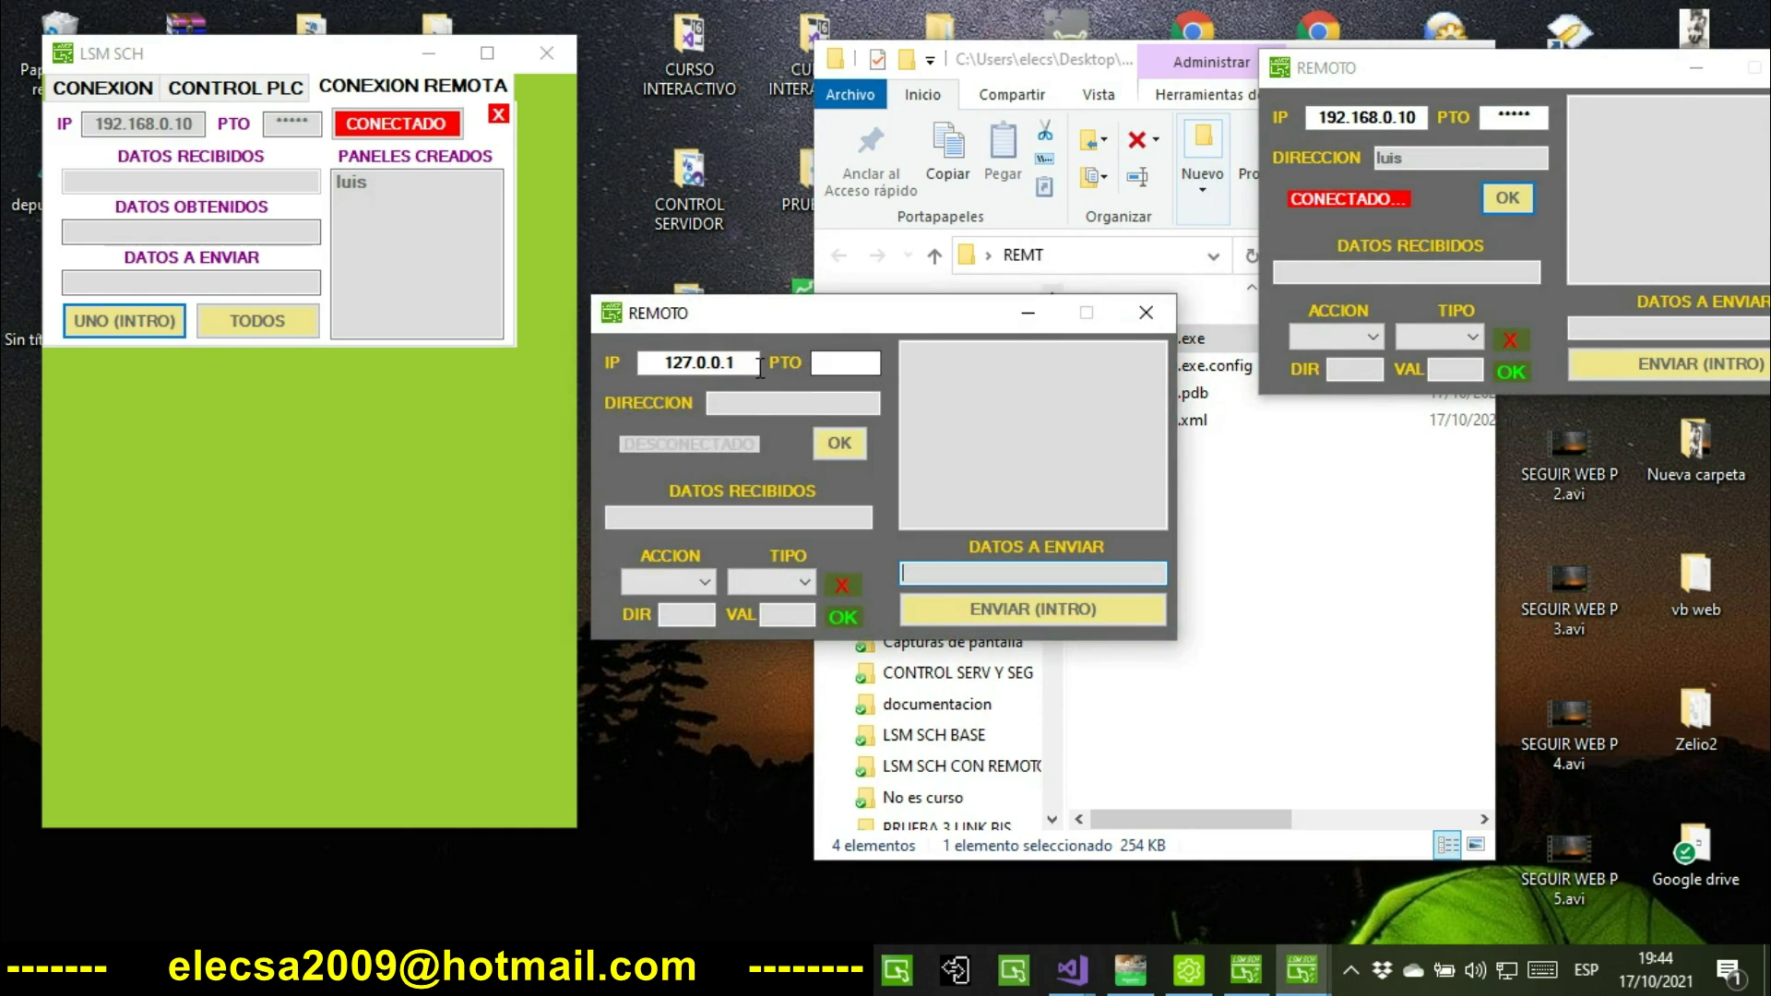
Connect the second REMOTO instance to 192.168.0.10 with the masked port and a different first name as its address.
drag(1421, 118, 1278, 113)
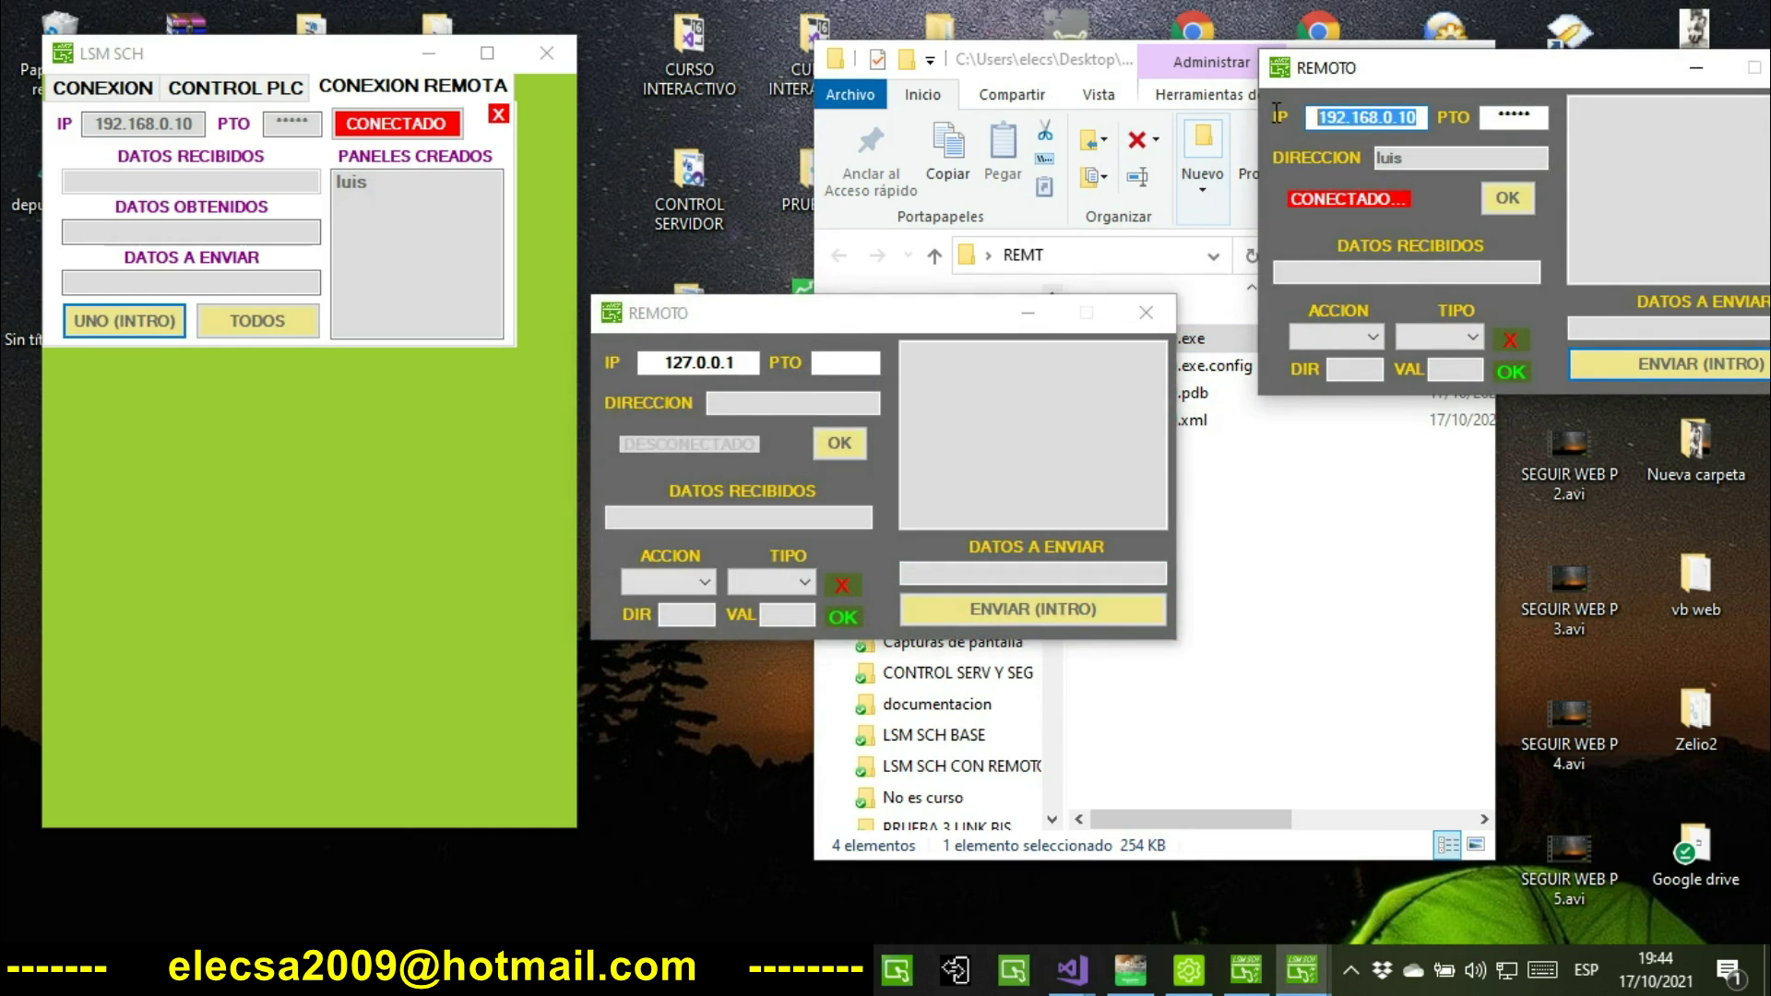
drag(754, 363, 616, 366)
key(ctrl+v)
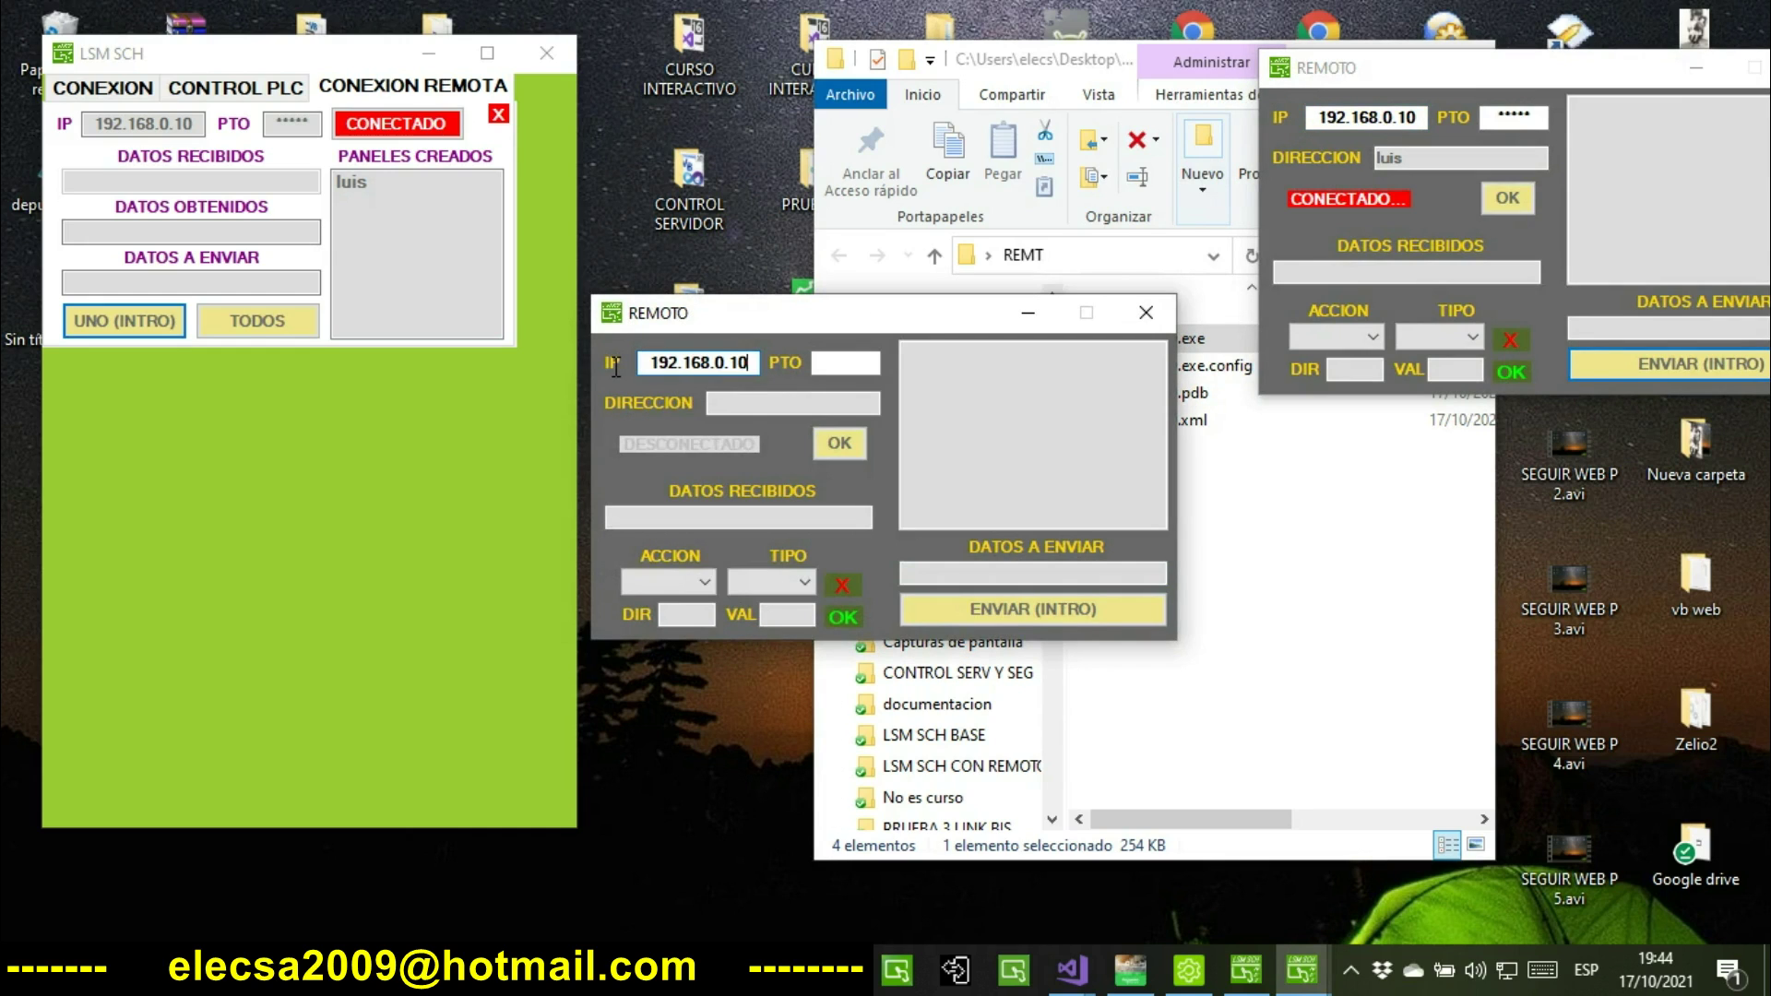
click(838, 366)
text(12345)
click(809, 404)
text(carla)
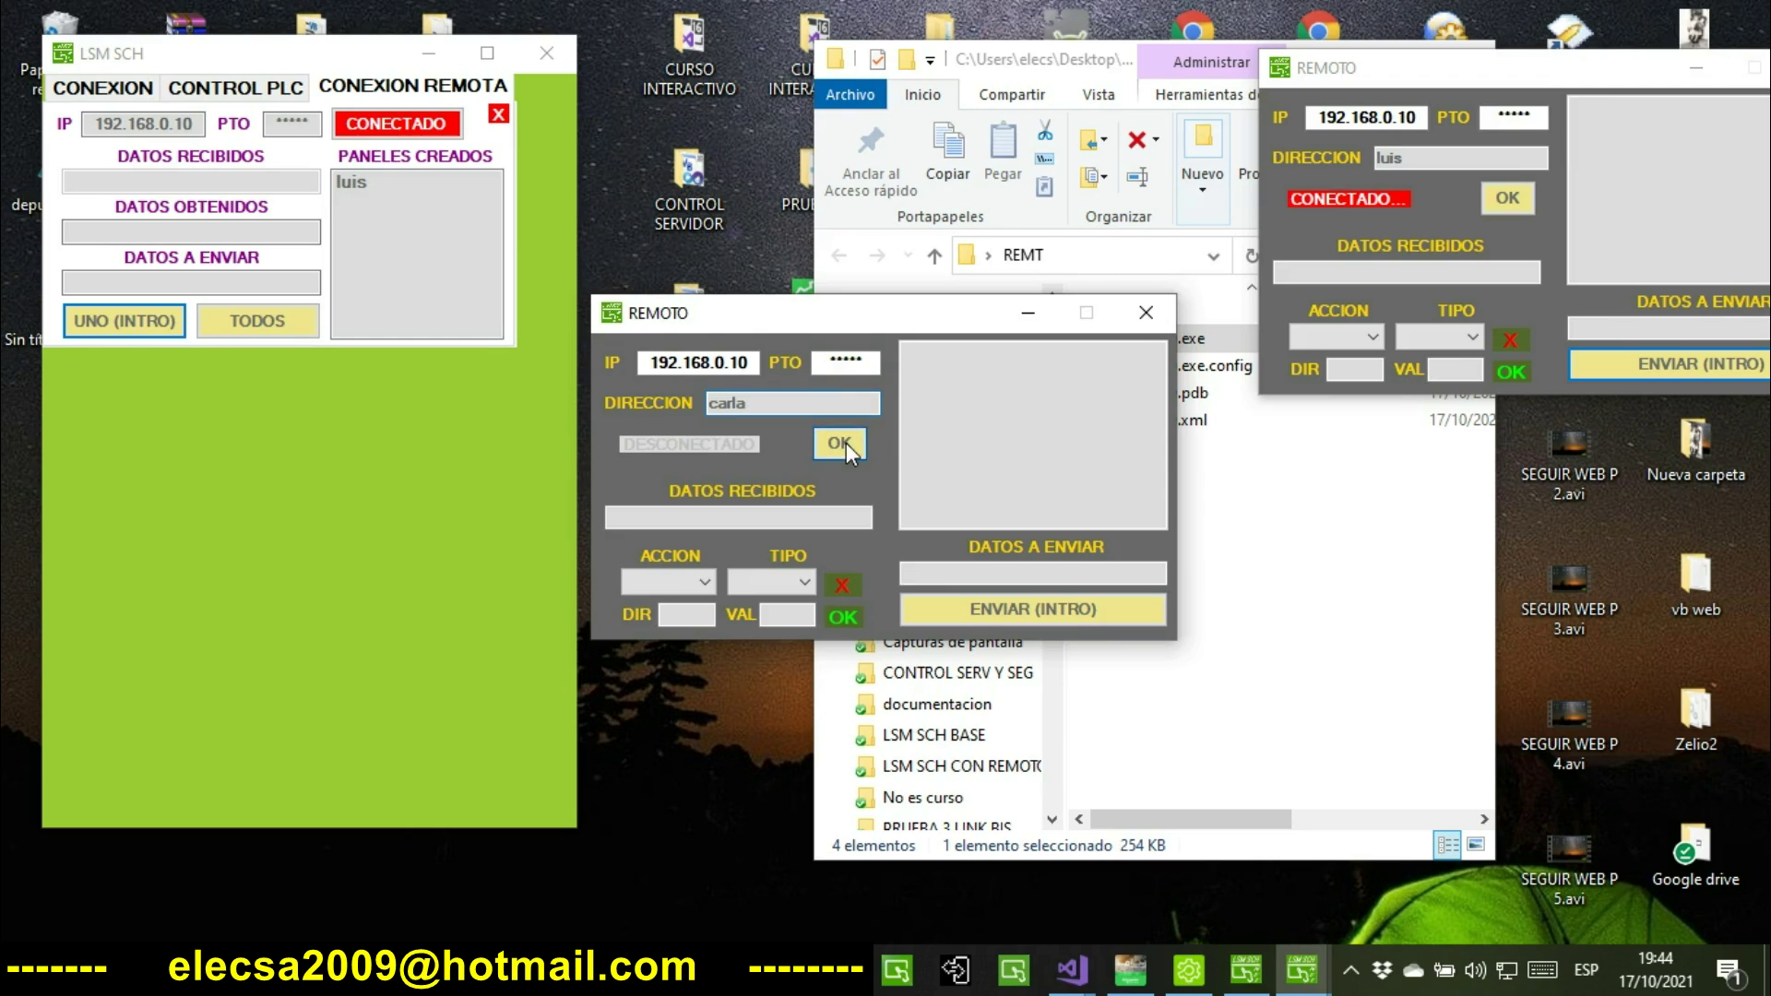
click(845, 442)
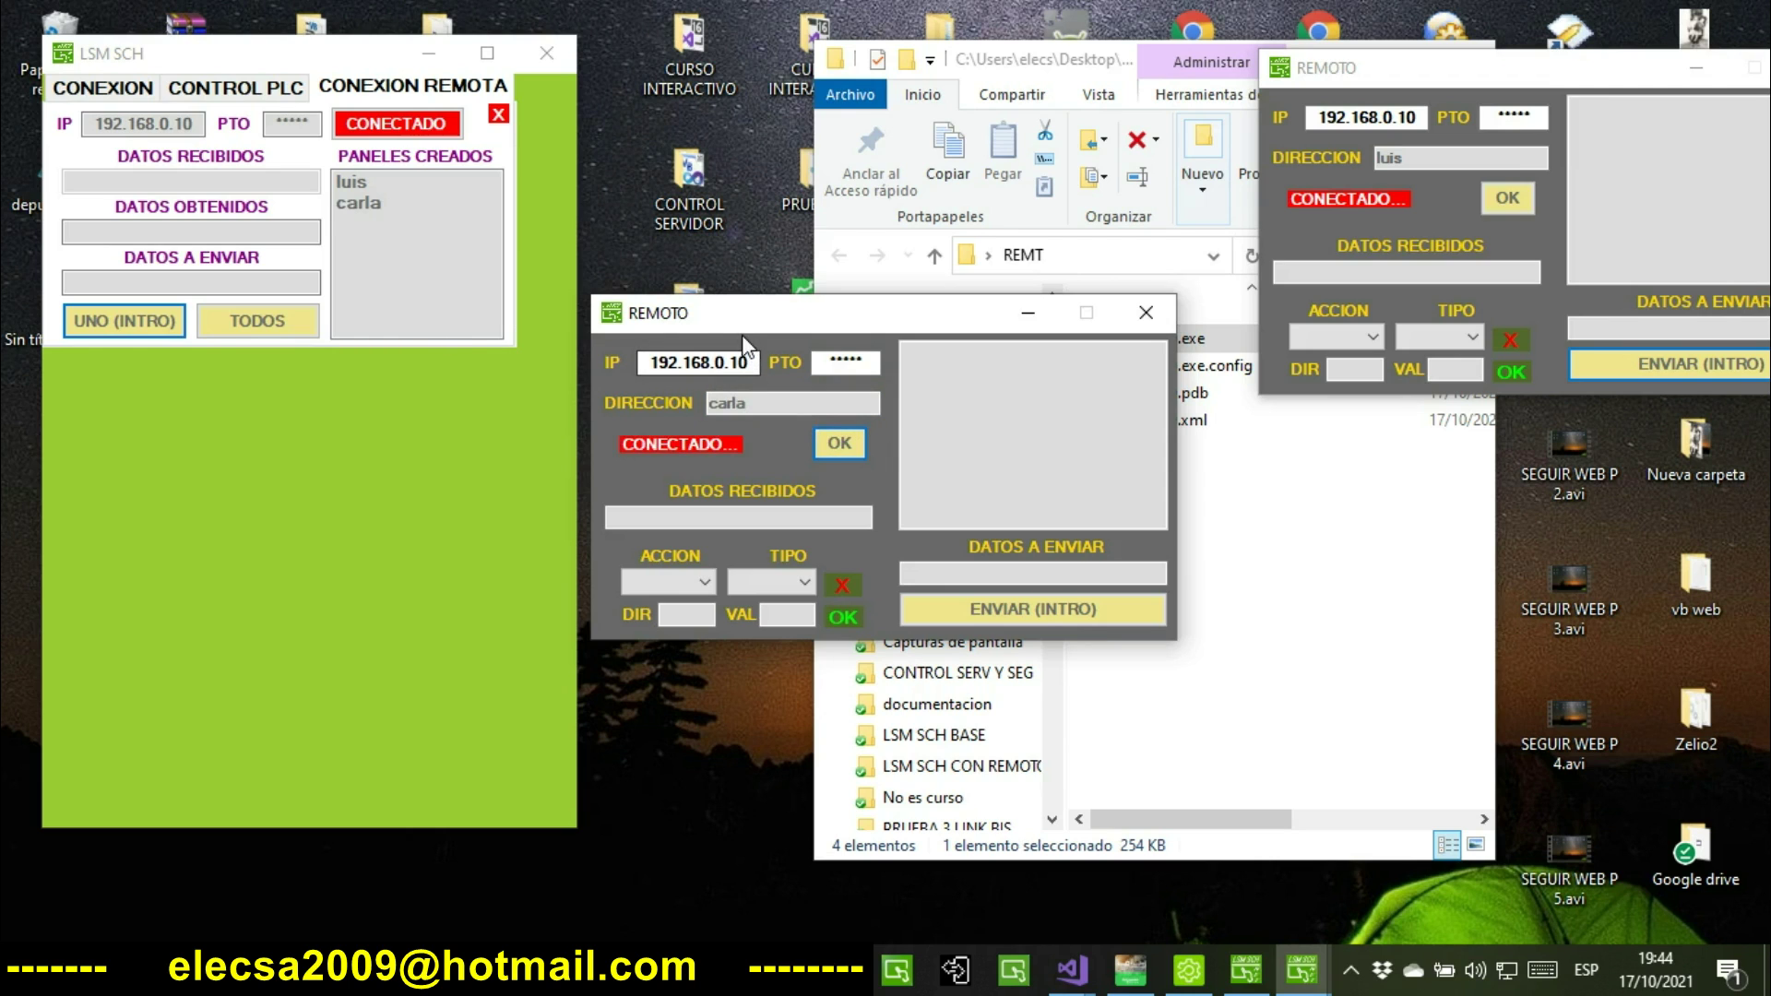
Minimize the REMT folder window and place both REMOTO windows one above the other at the desktop's right edge, with LSM SCH beside them.
drag(738, 320, 1414, 424)
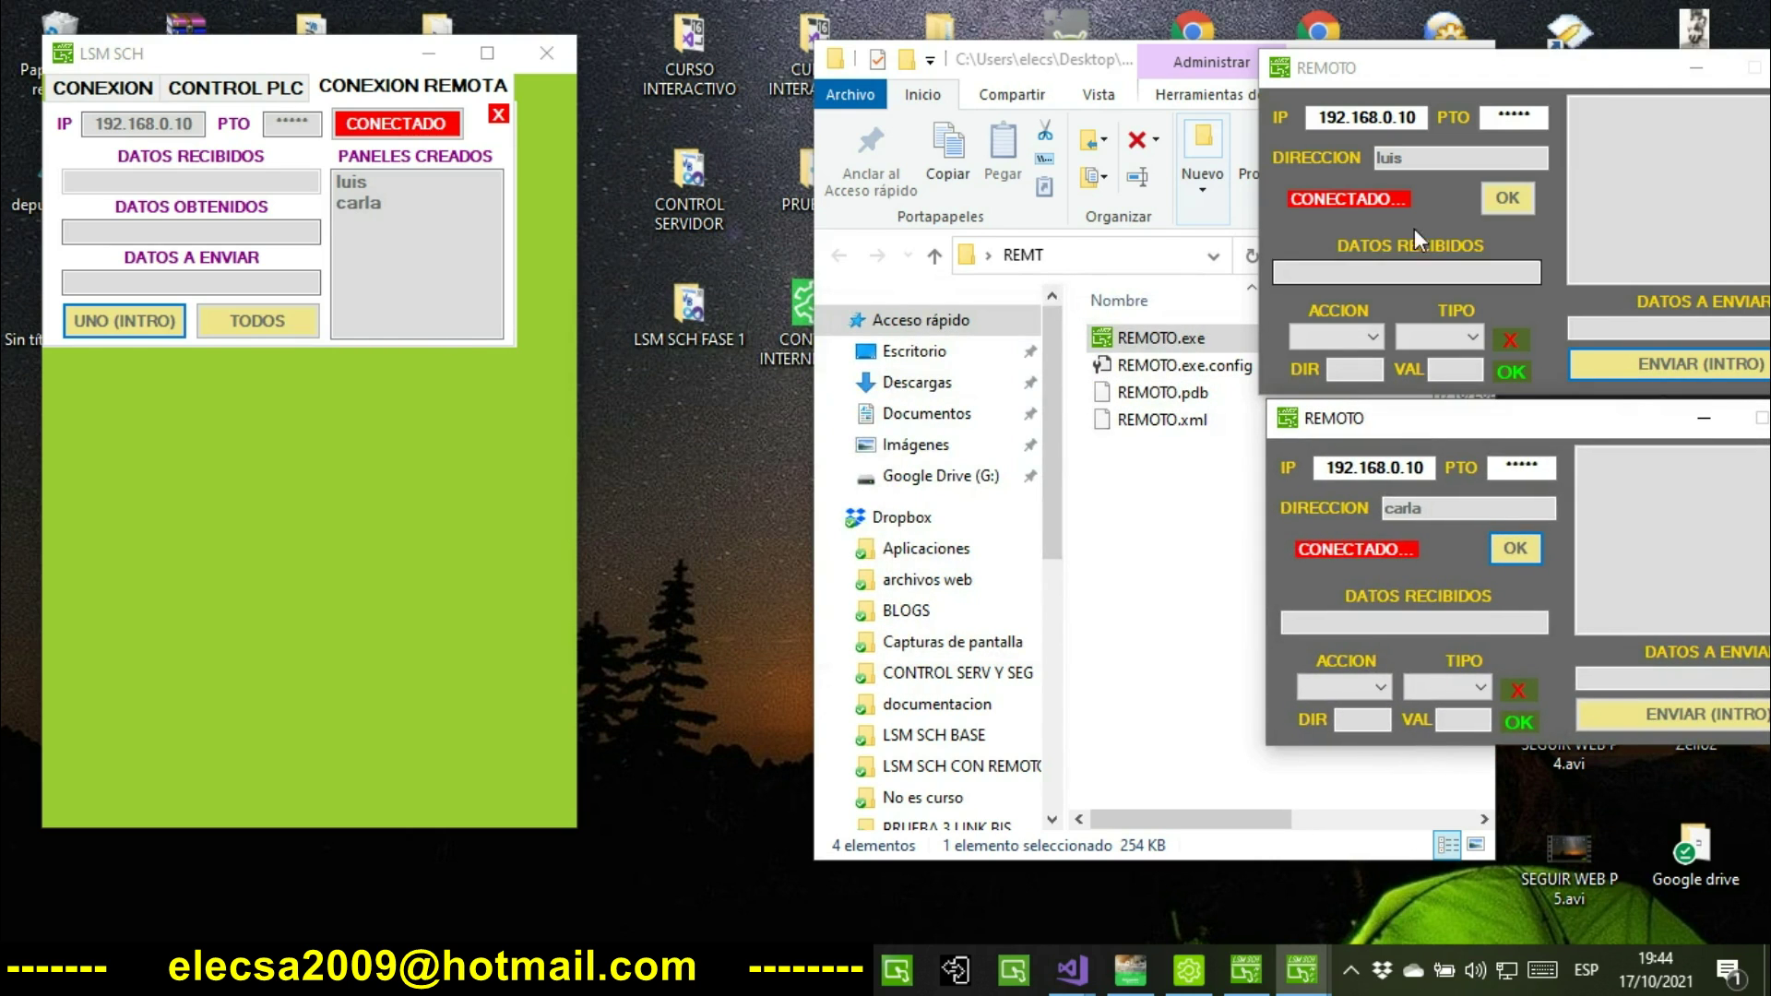
drag(1190, 59, 927, 67)
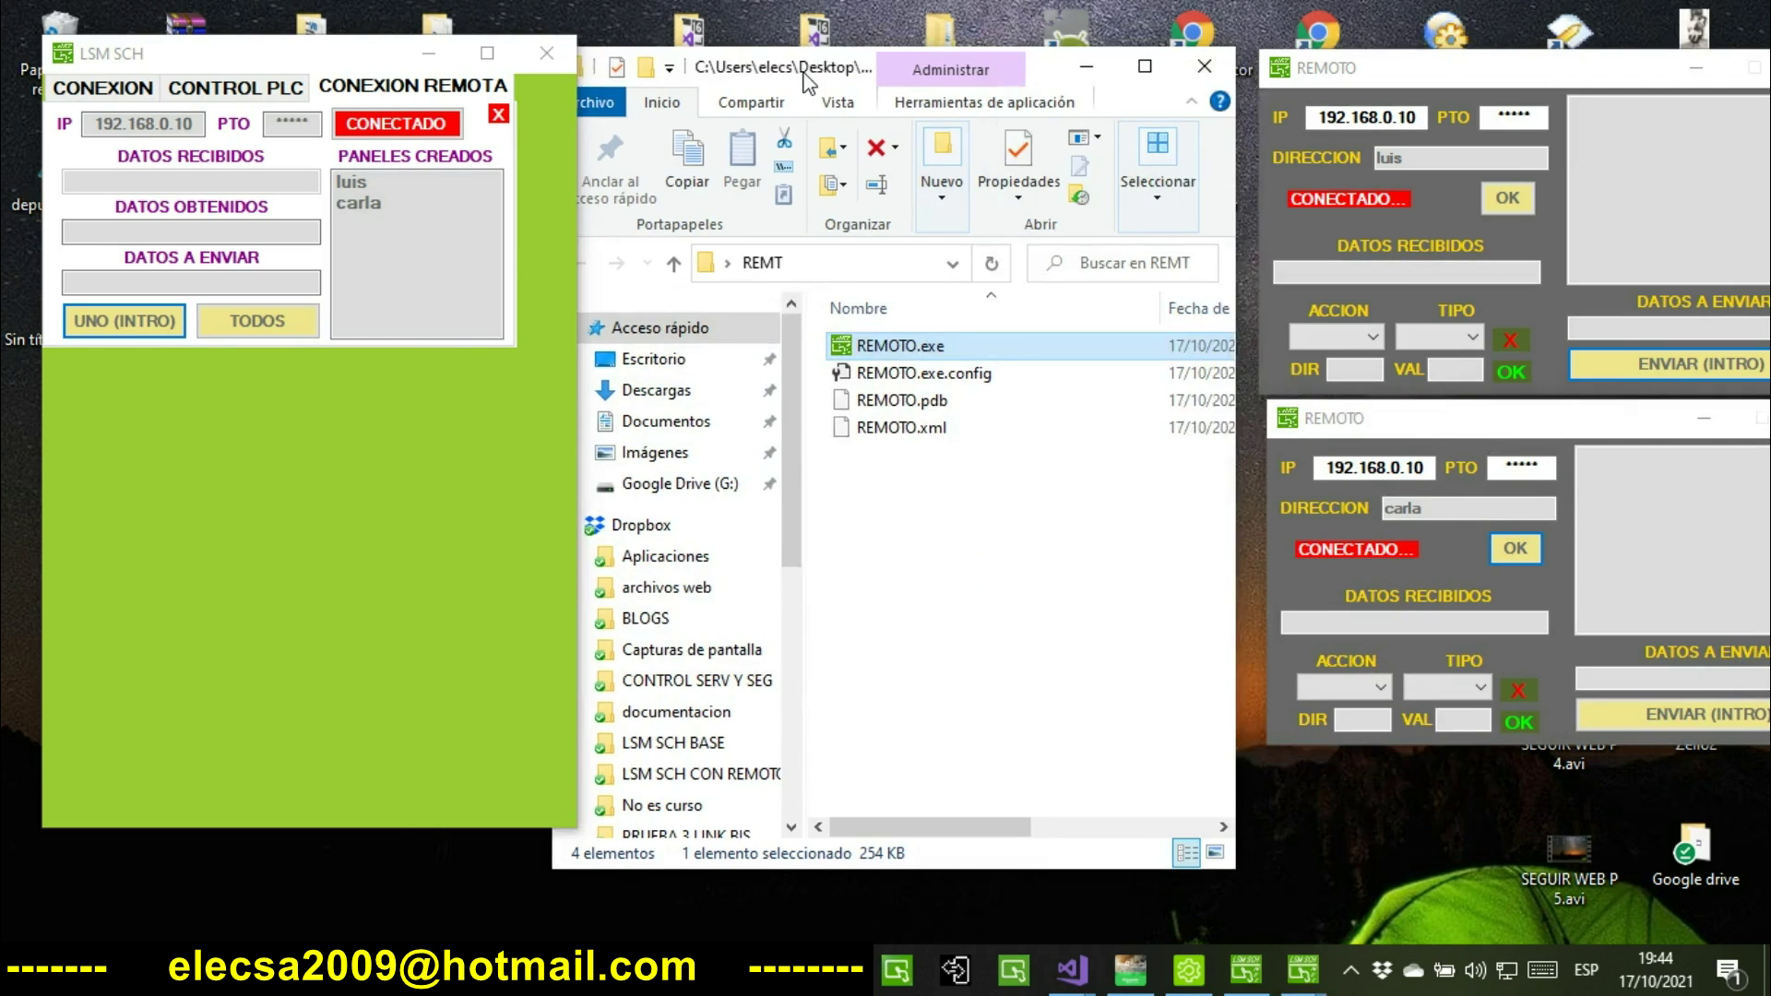
click(1102, 69)
click(1370, 68)
drag(1370, 68, 1626, 60)
click(1341, 423)
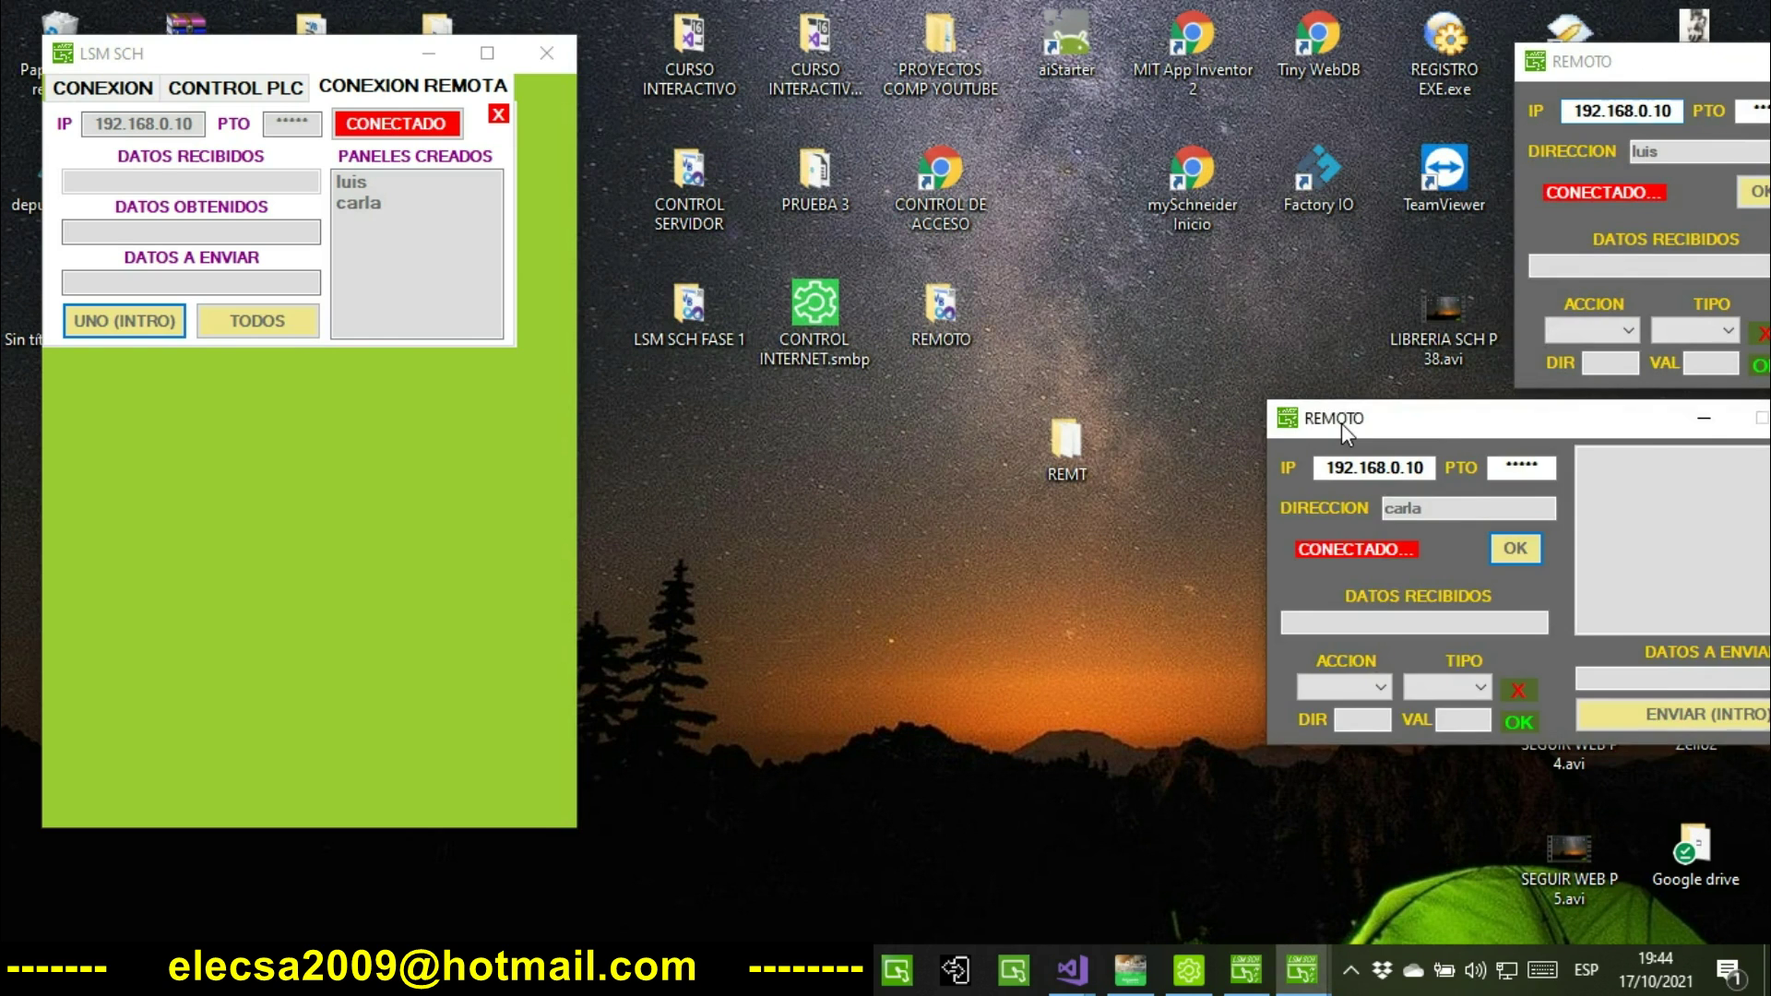
drag(1342, 423, 1597, 442)
click(211, 68)
drag(212, 68, 1300, 39)
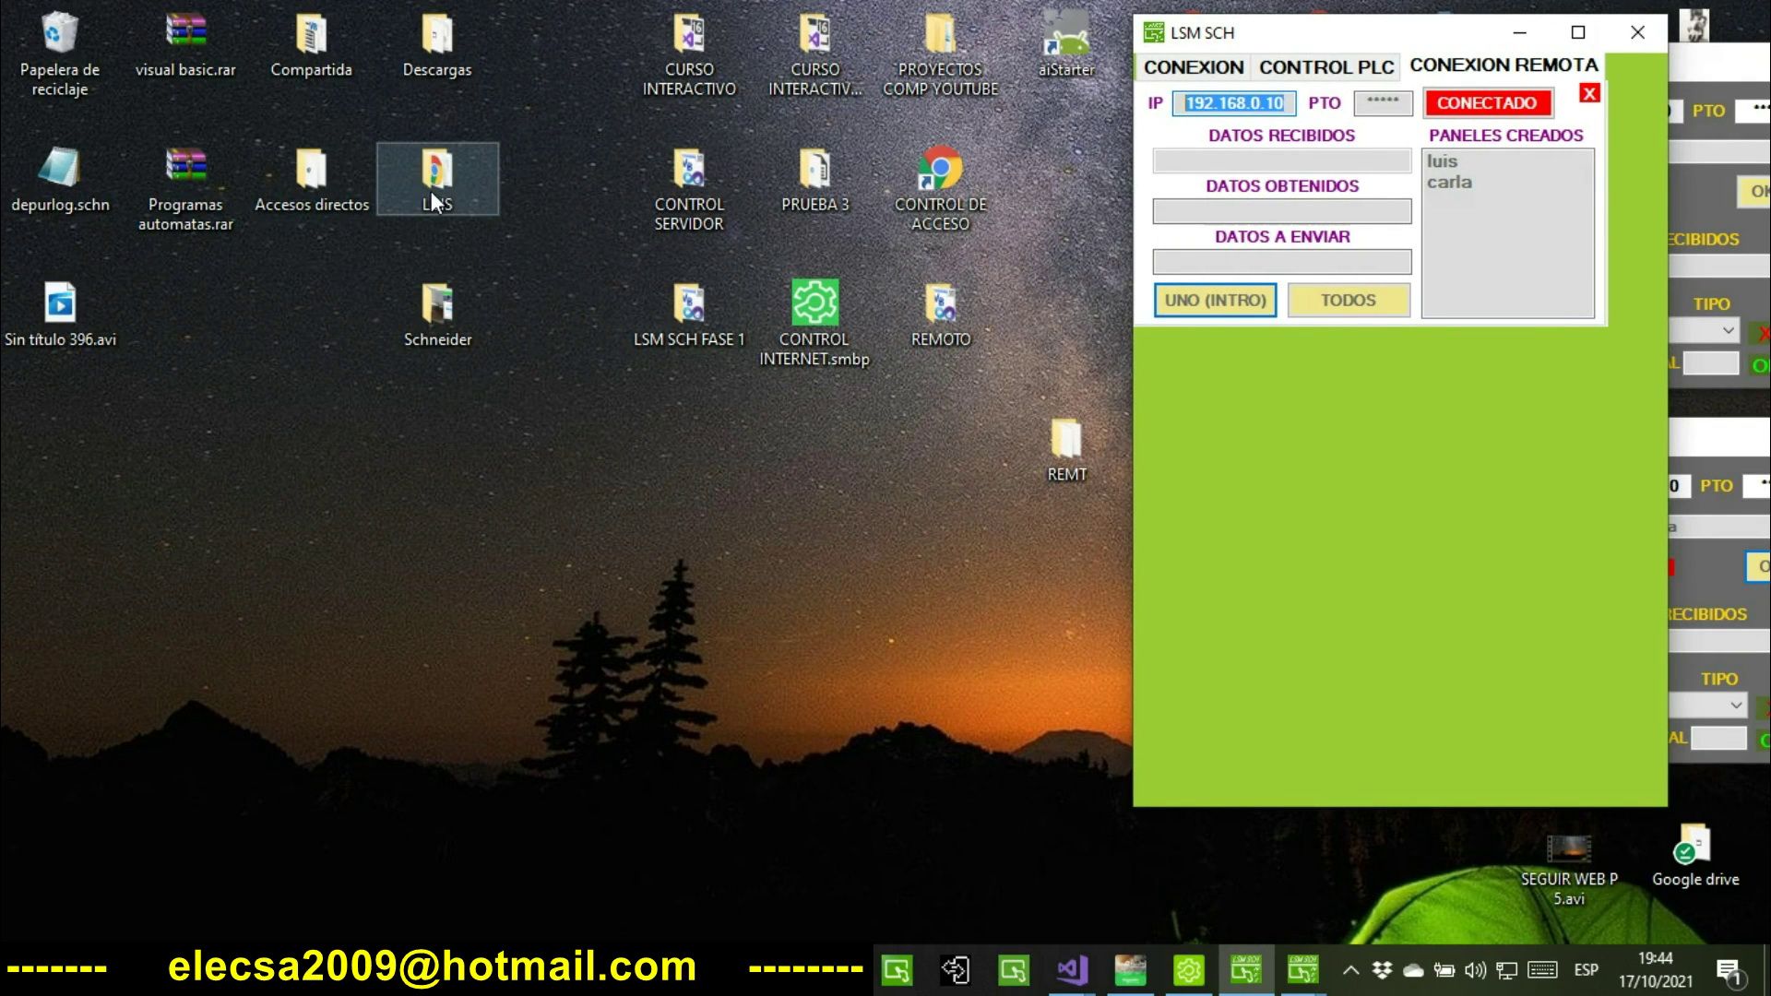
Open the Accesos directos folder on the desktop and launch GRABA MUULTIPLE.
click(339, 181)
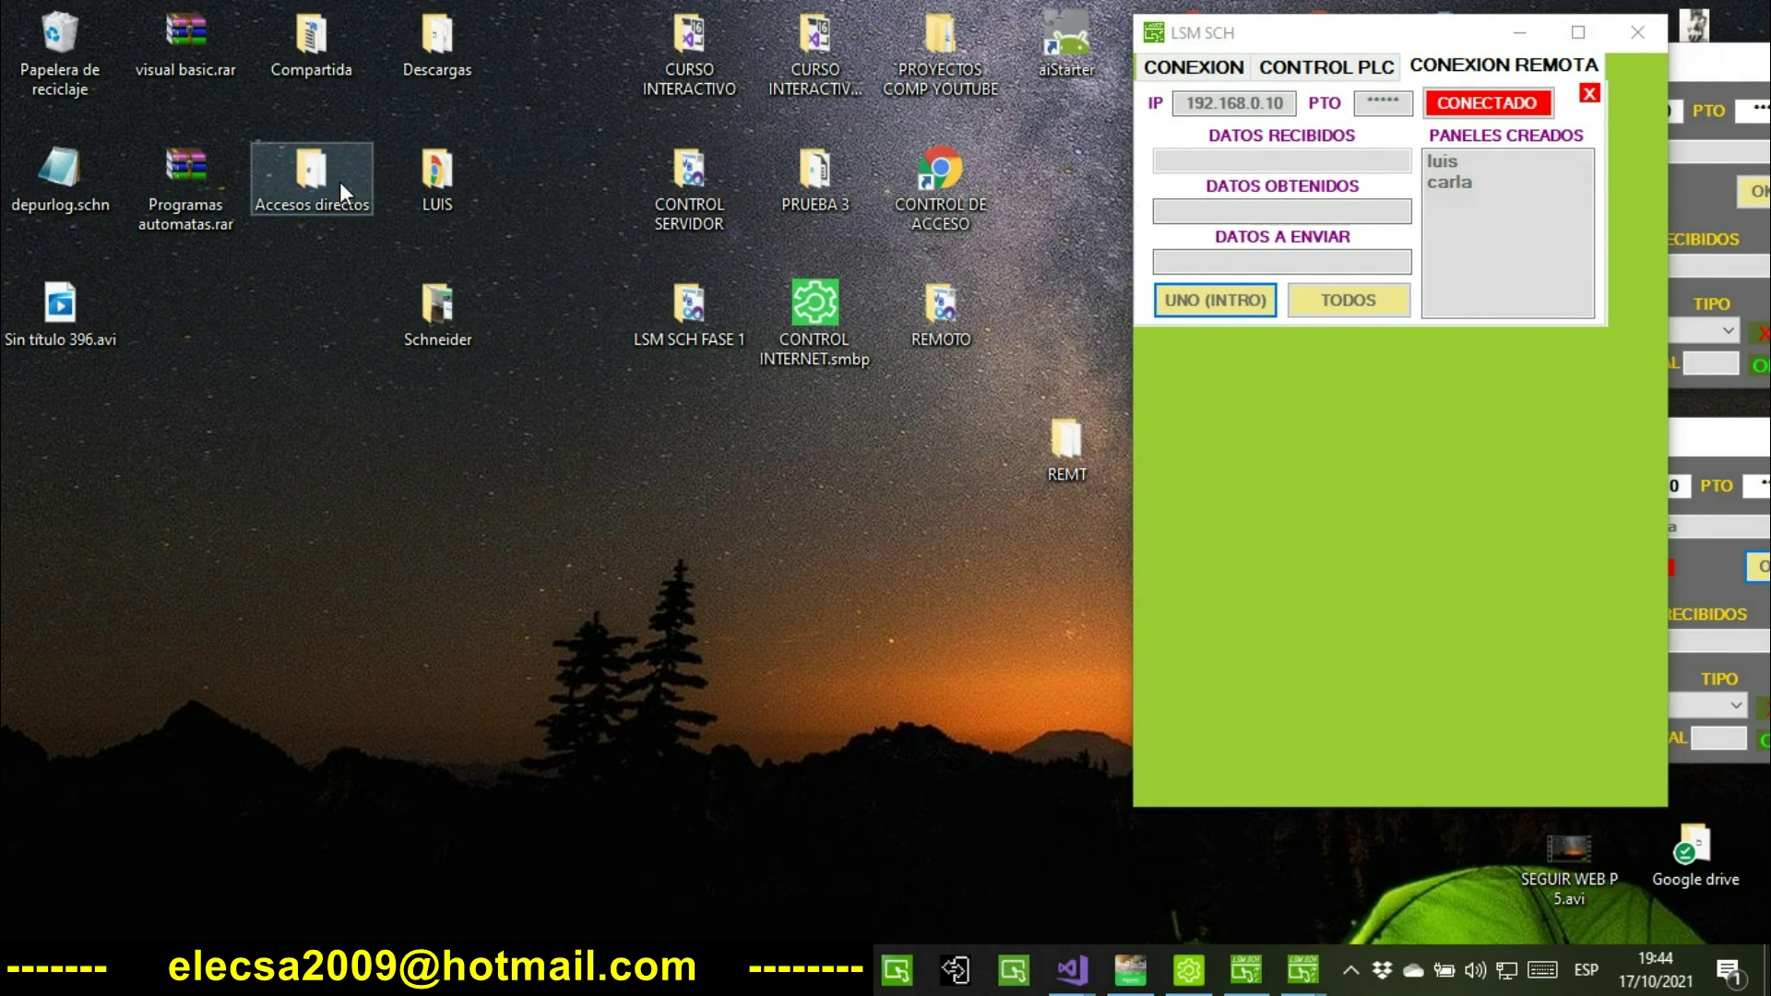
double_click(340, 180)
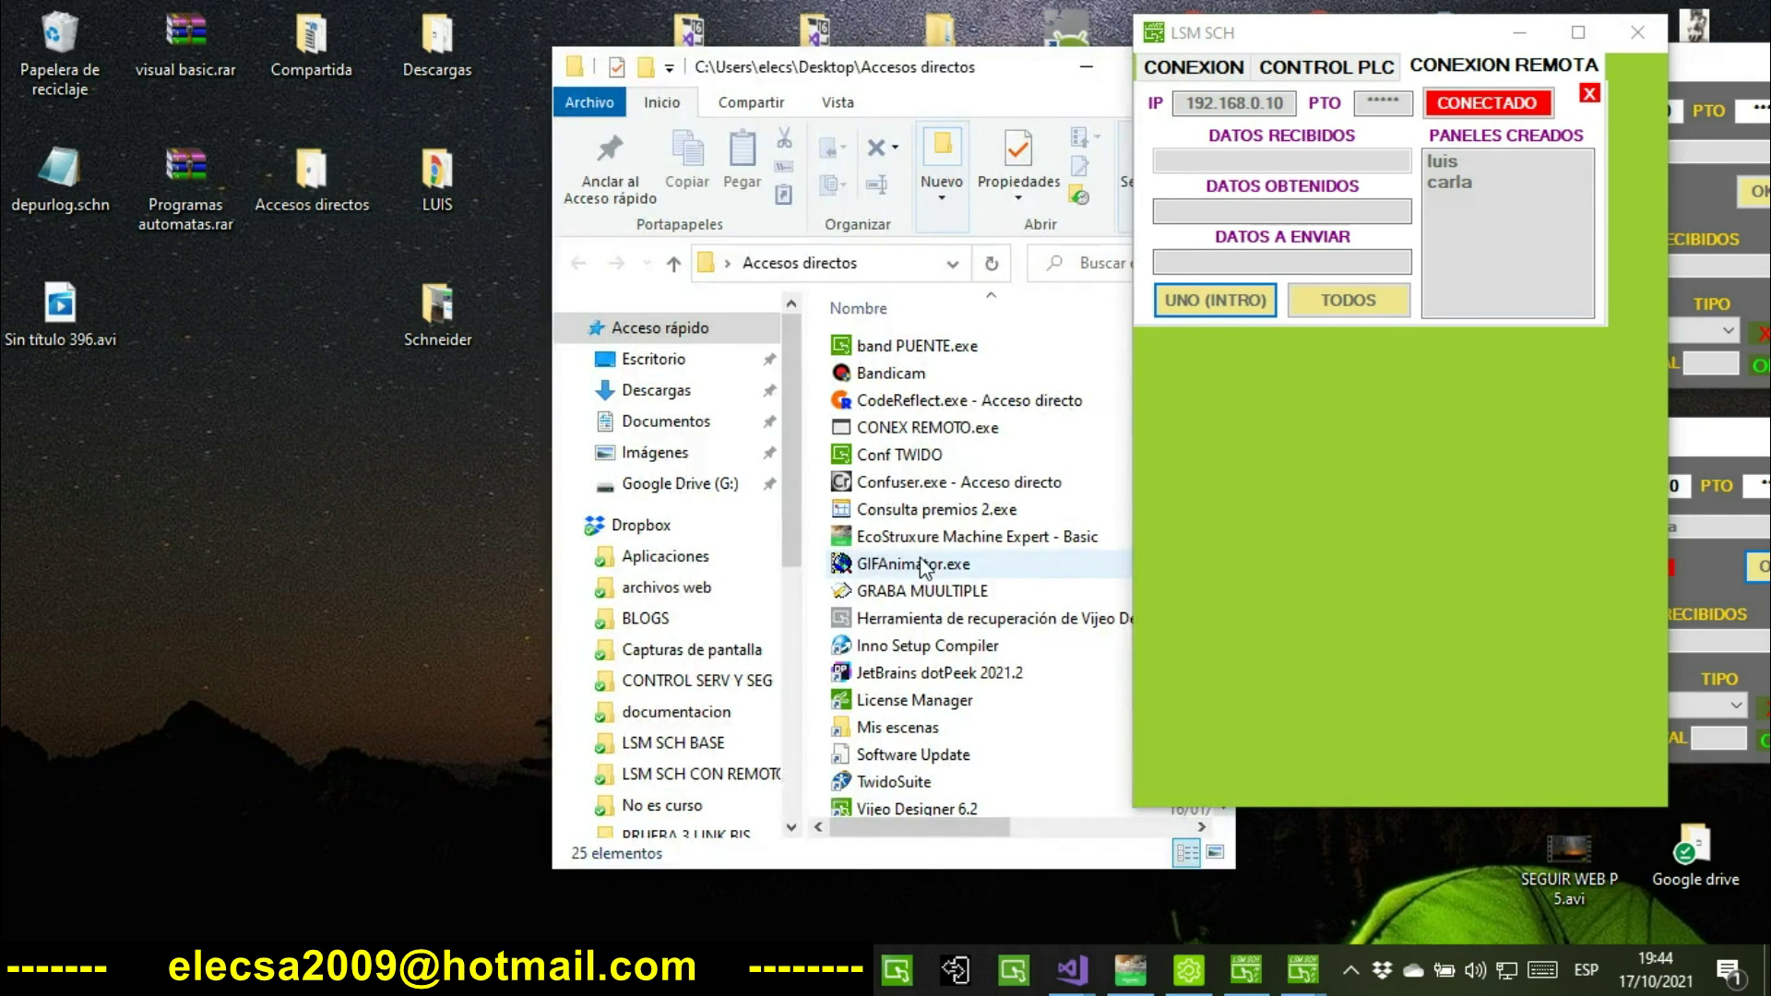
click(903, 590)
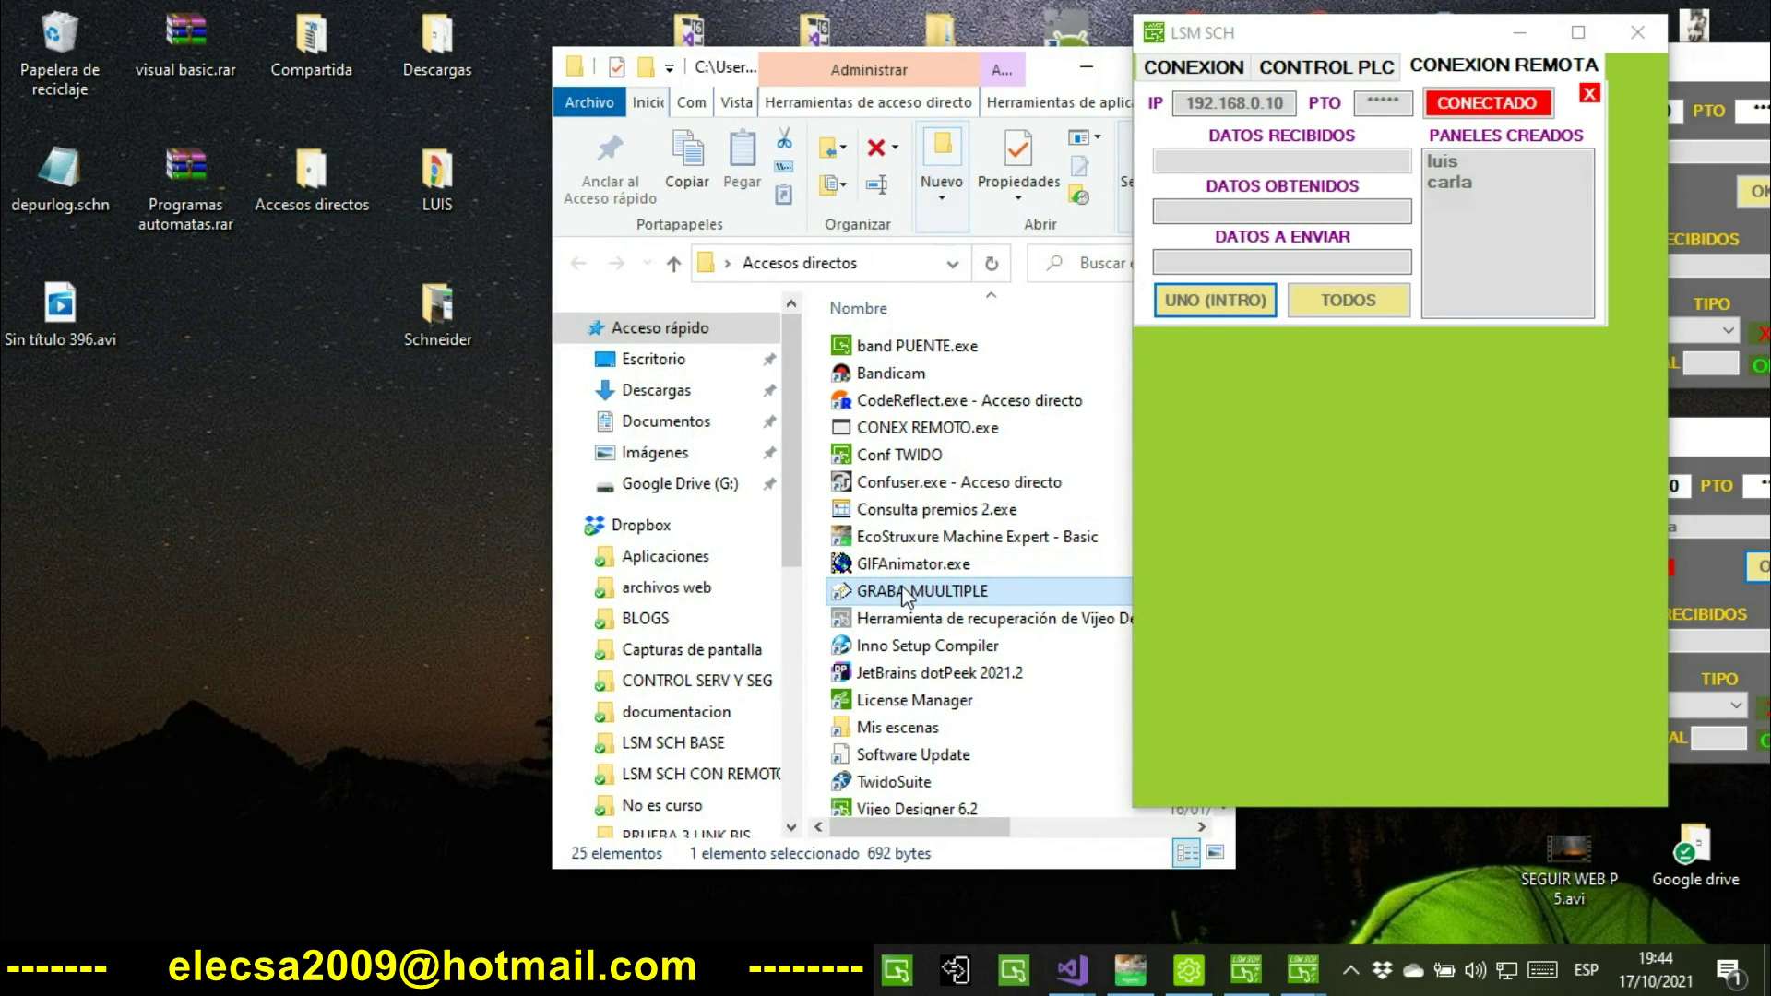
double_click(903, 592)
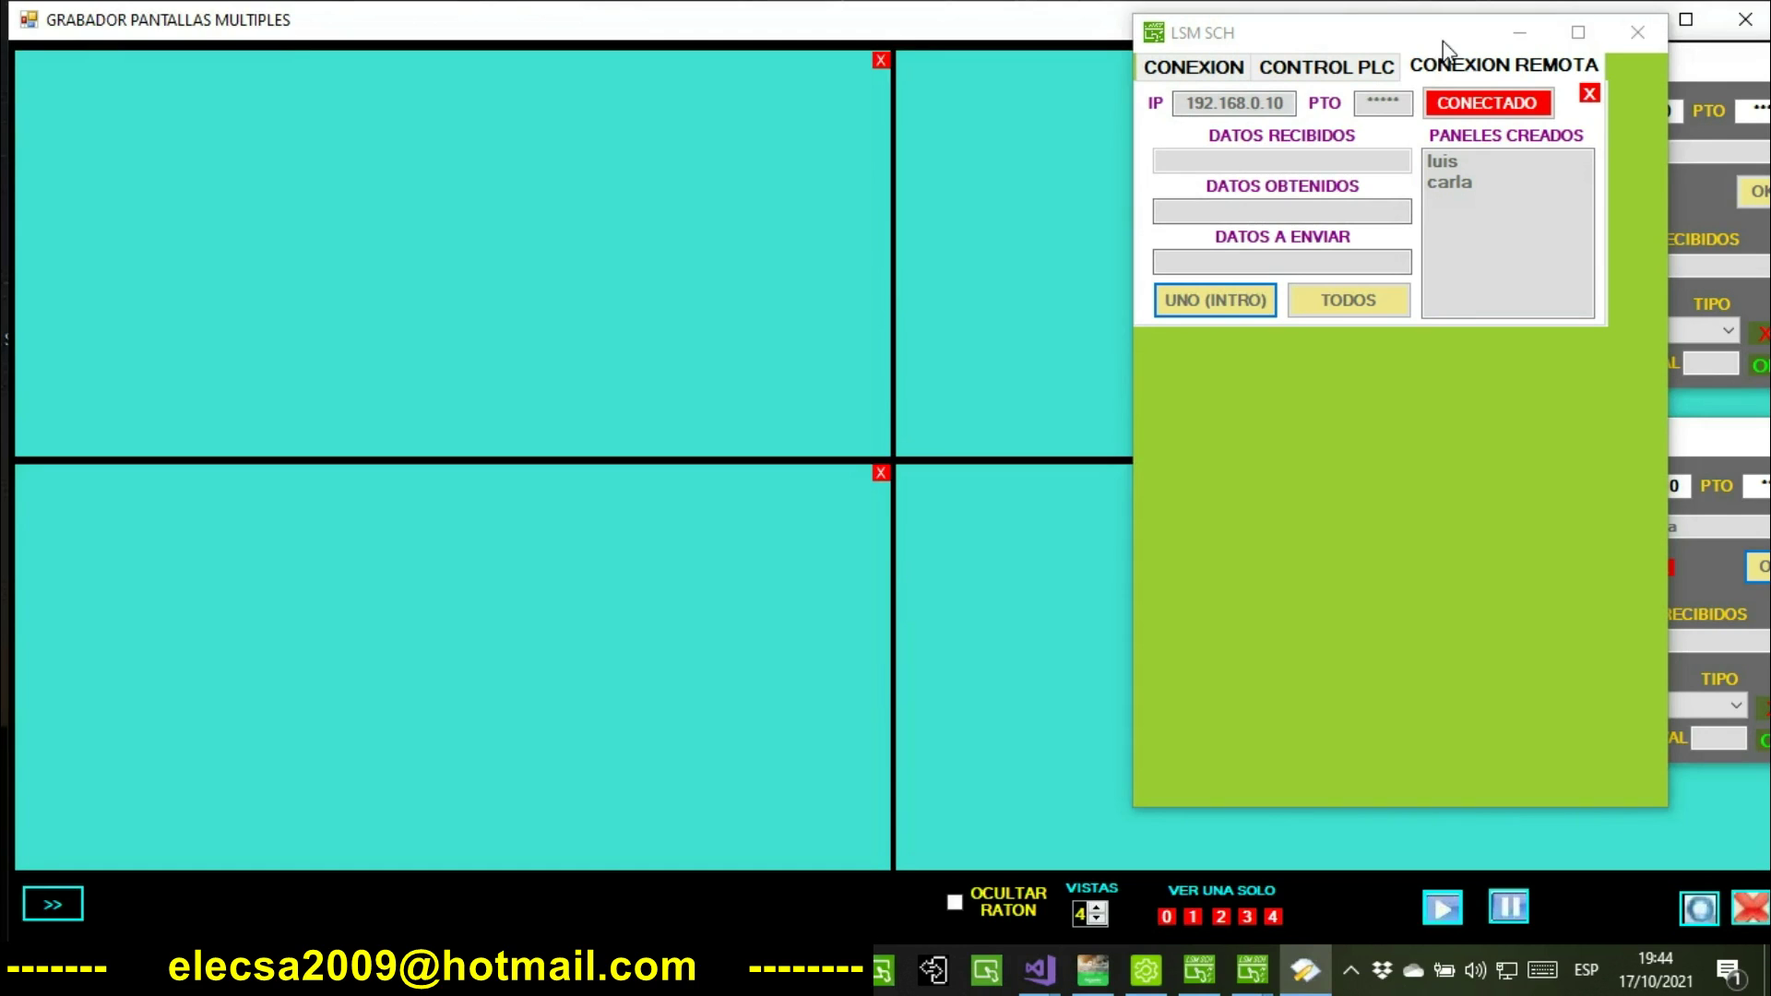
Move LSM SCH down and shift the multi-screen recorder window away from the REMOTO windows to expose its remote desktop view.
drag(1386, 37, 1366, 406)
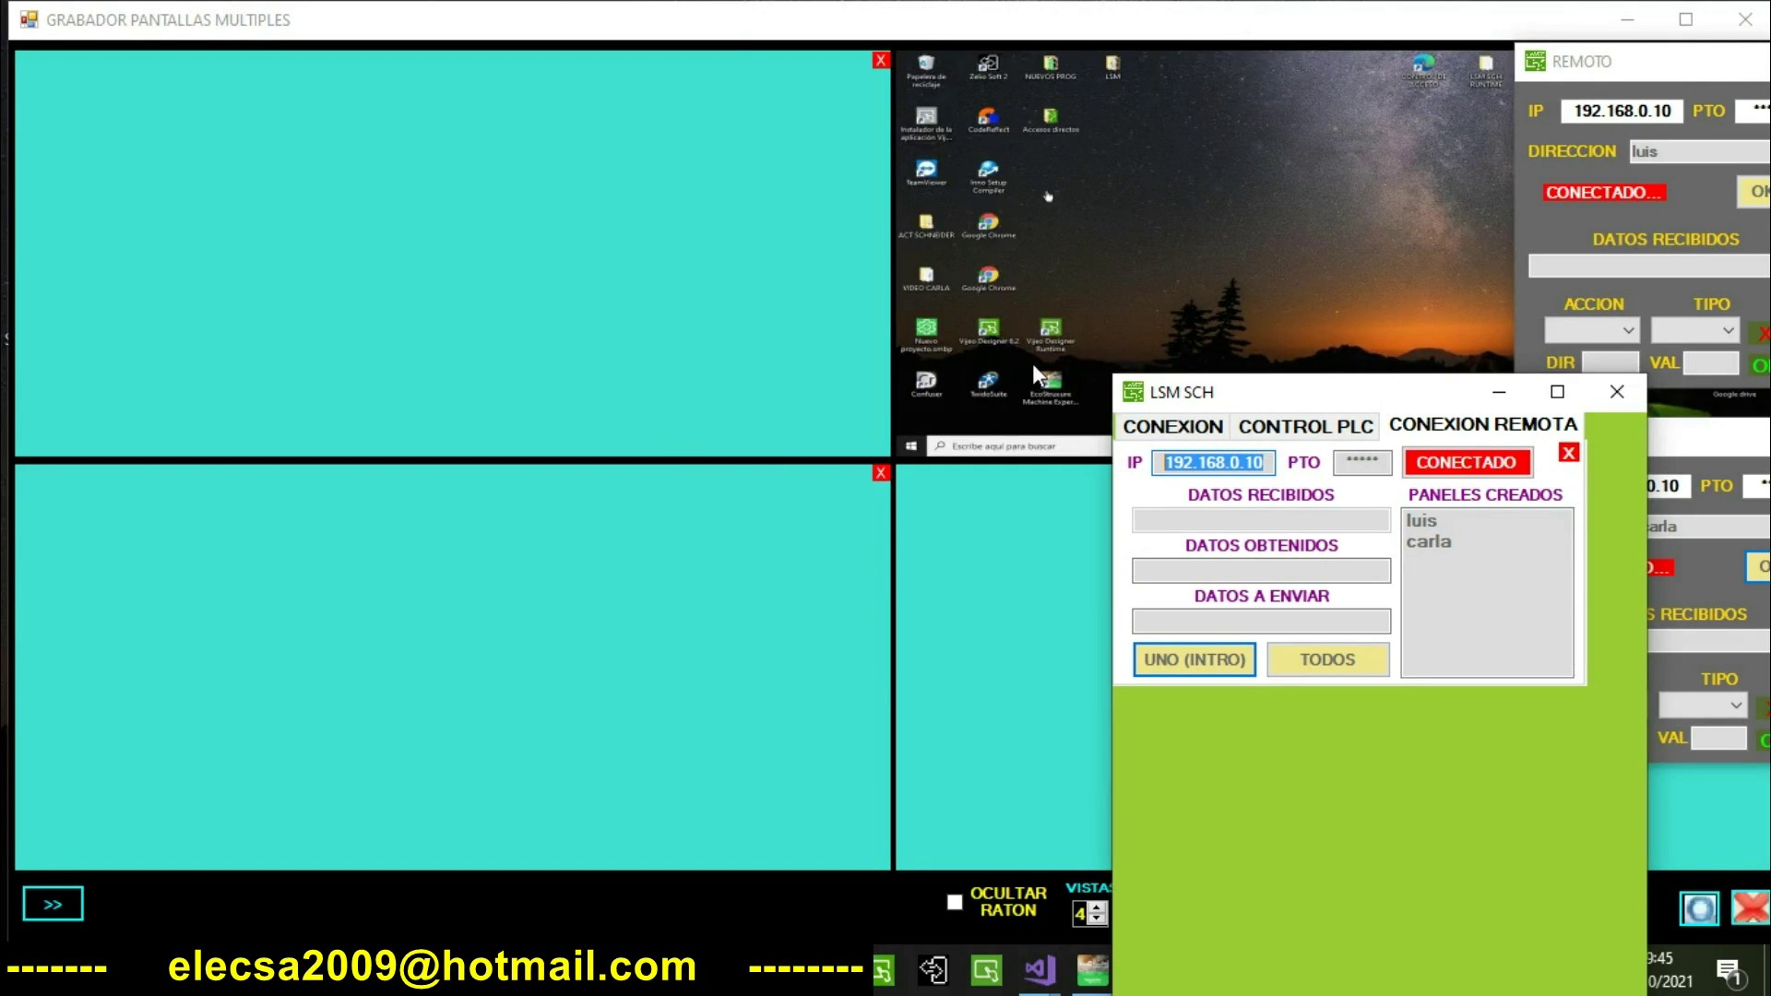
drag(1301, 392, 1085, 638)
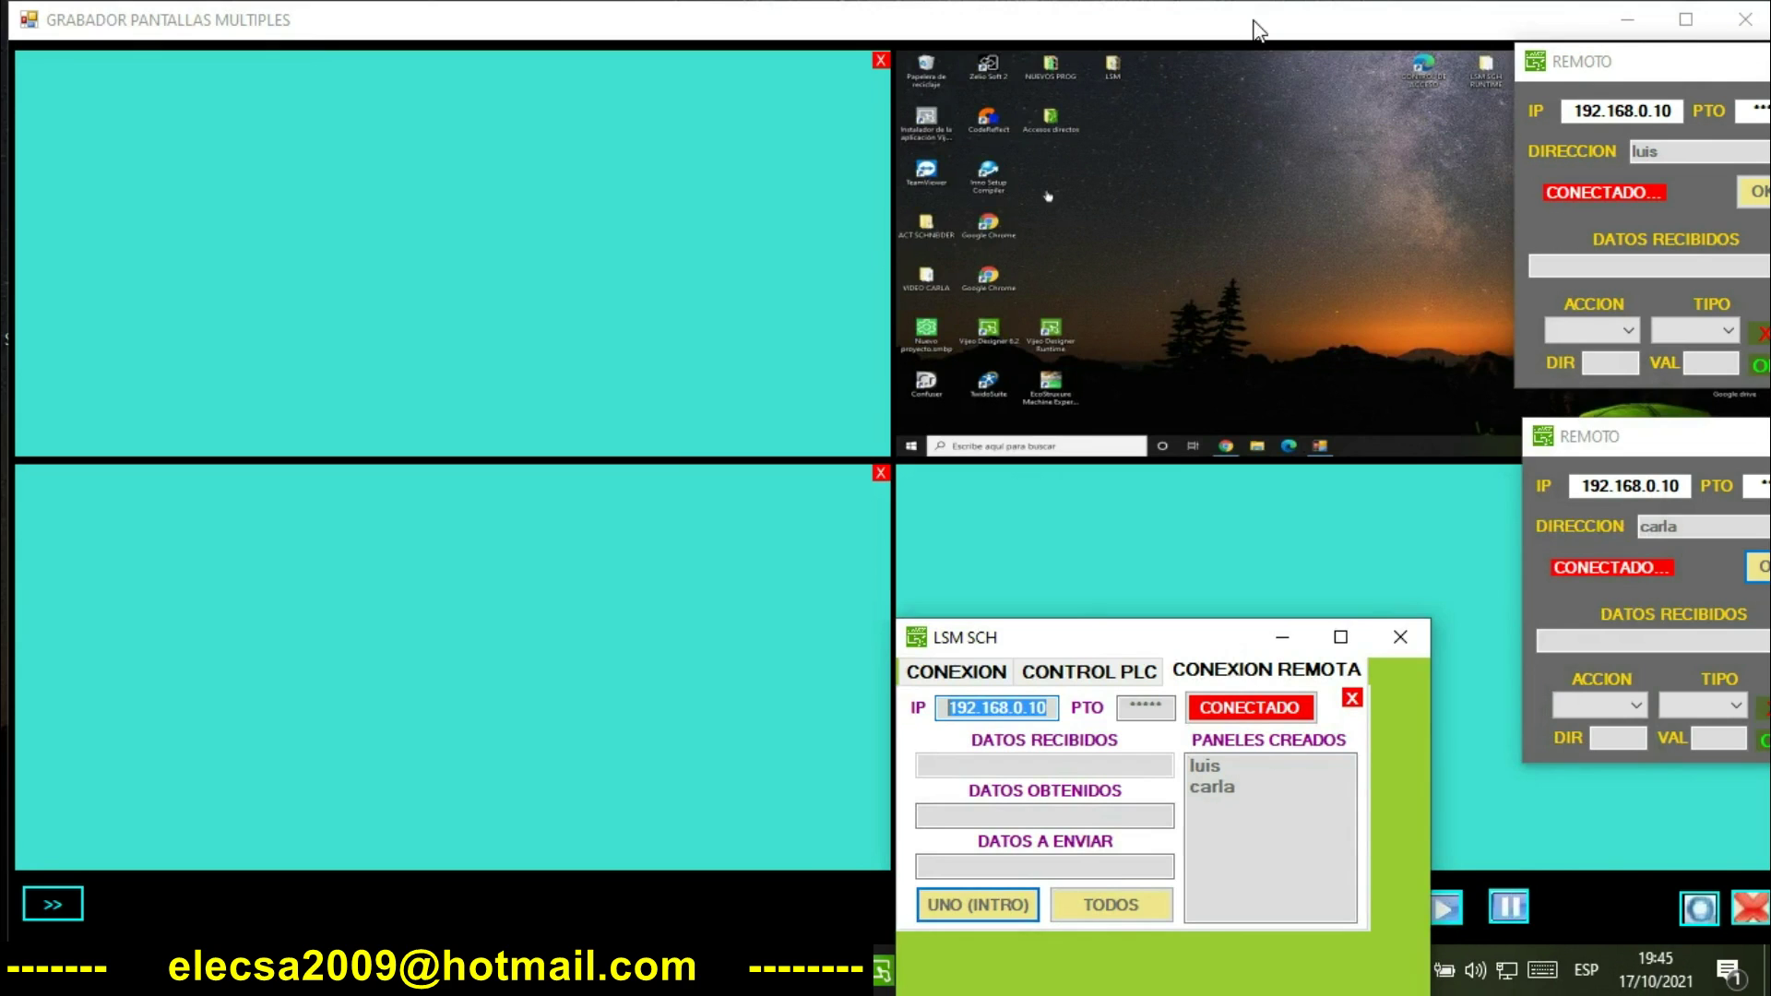
drag(1274, 25, 666, 89)
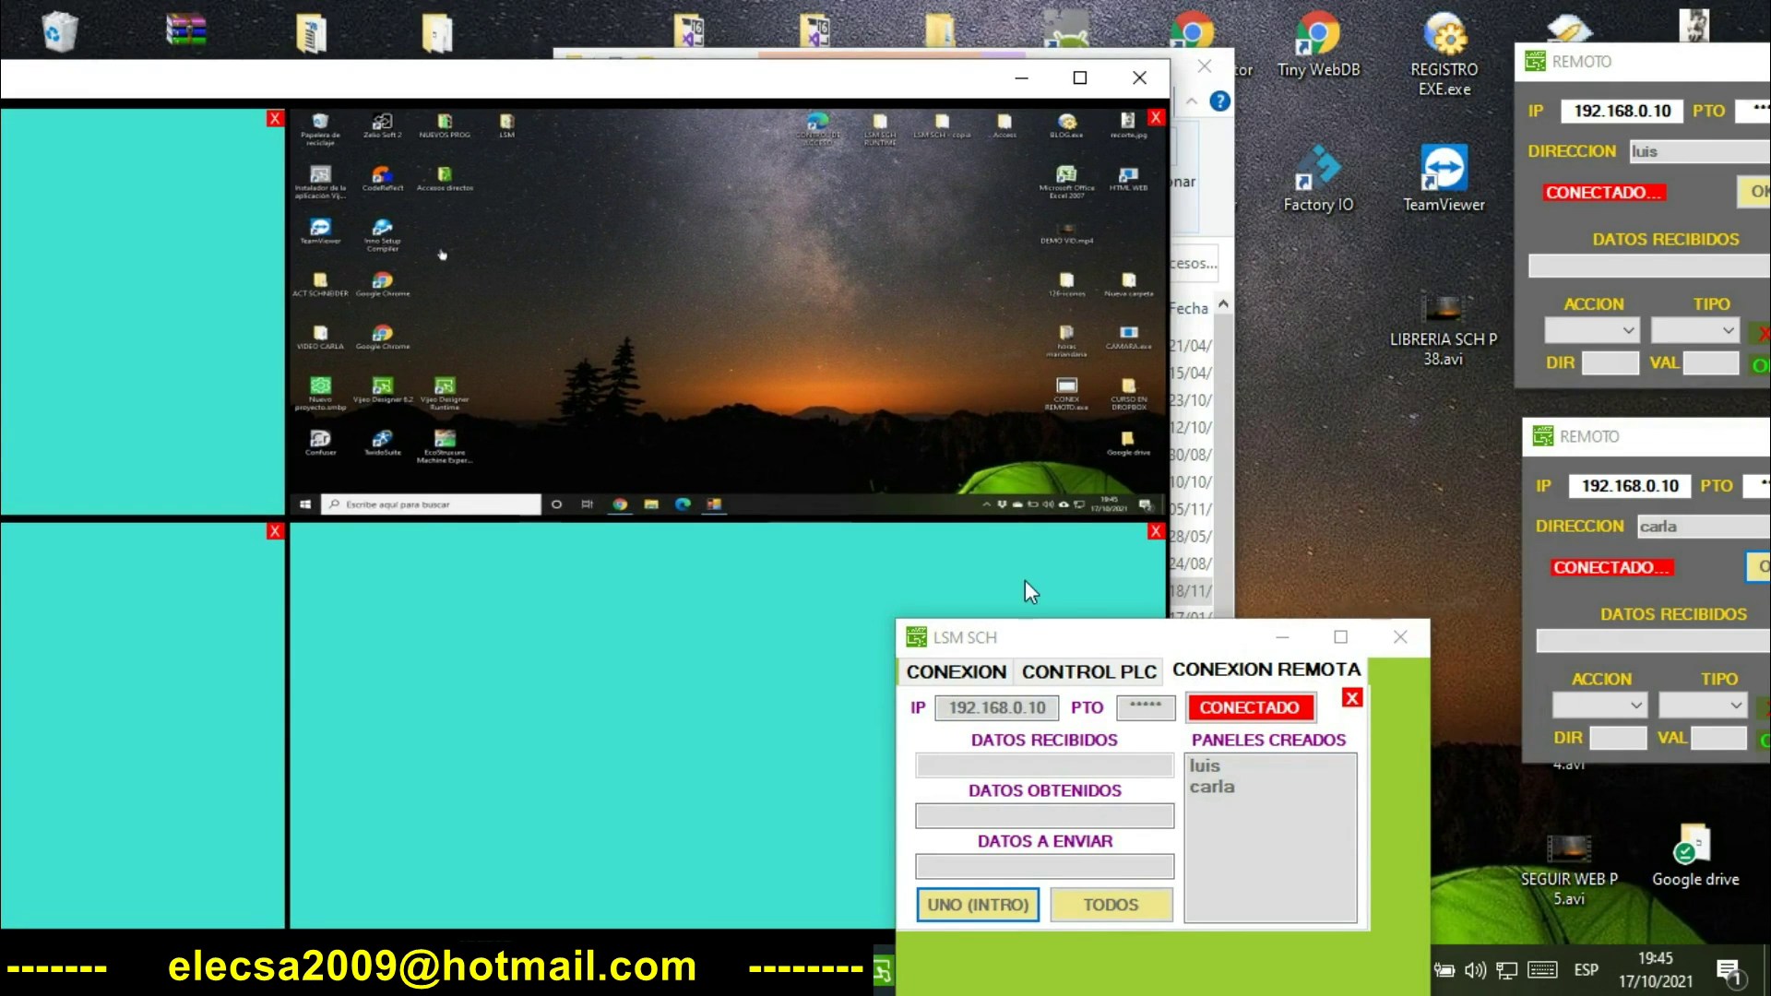
Move LSM SCH clear of the recorder window, shift the recorder up, and view screen 2 alone before returning to the four-view grid.
drag(1027, 637, 1485, 90)
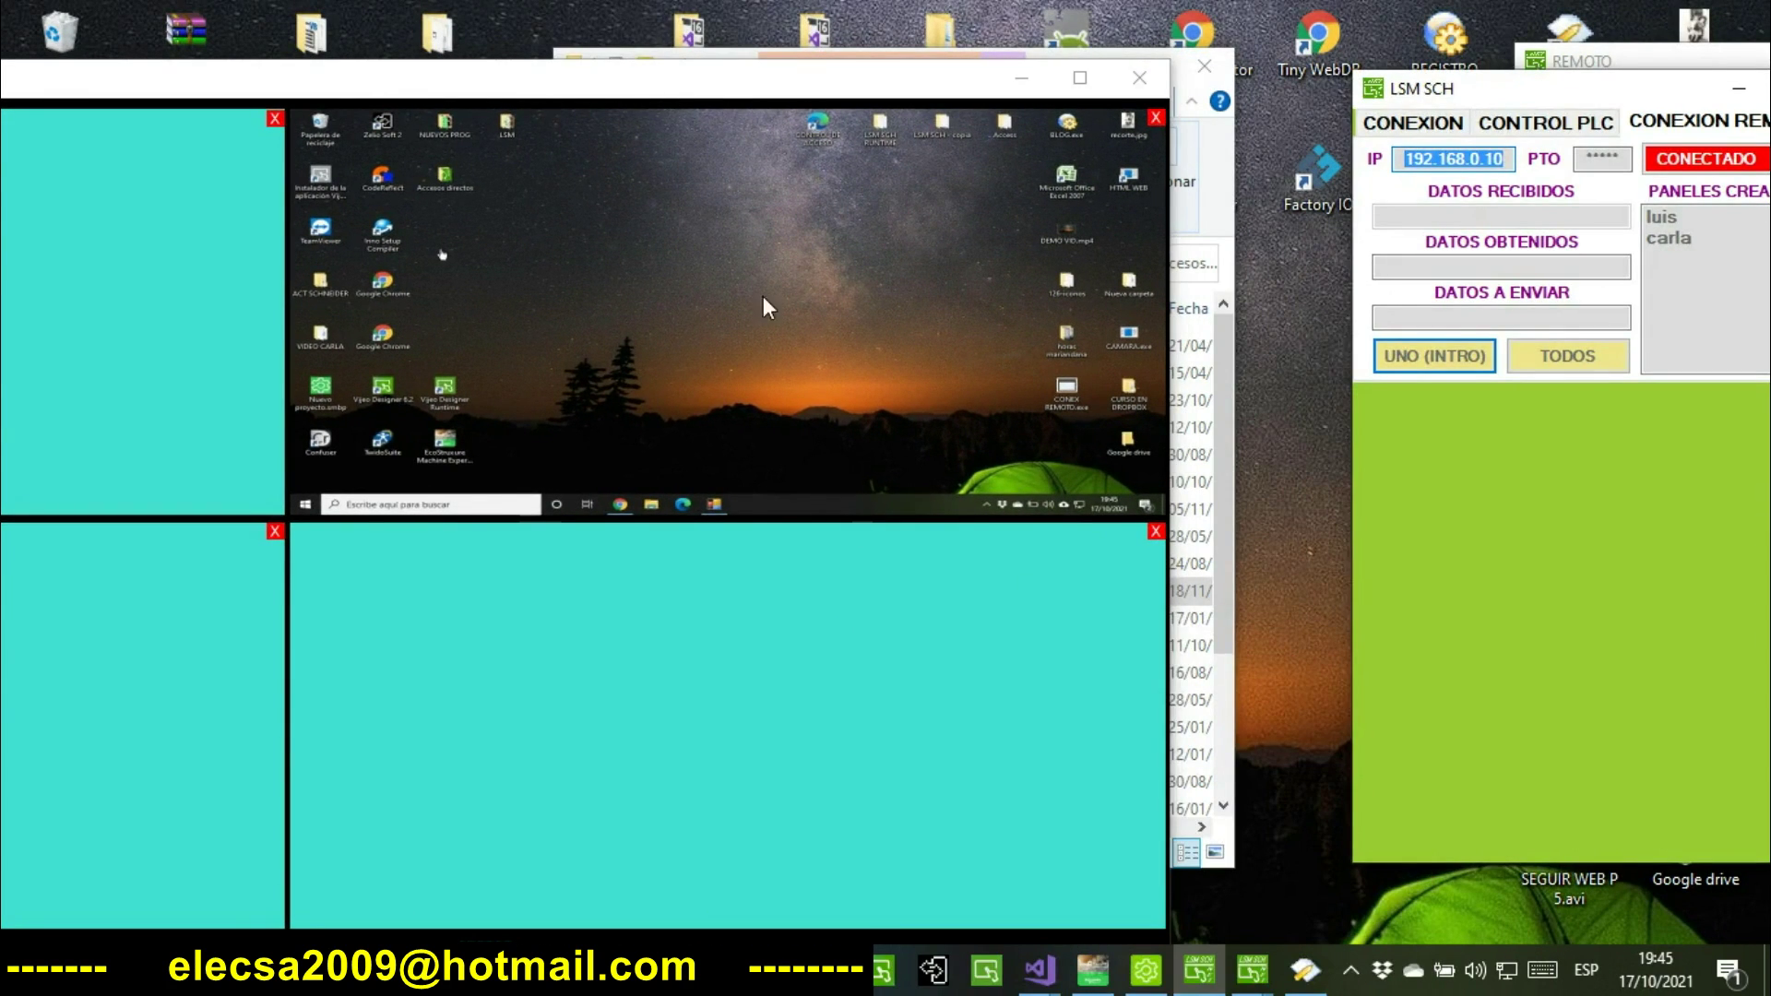
drag(711, 87, 779, 47)
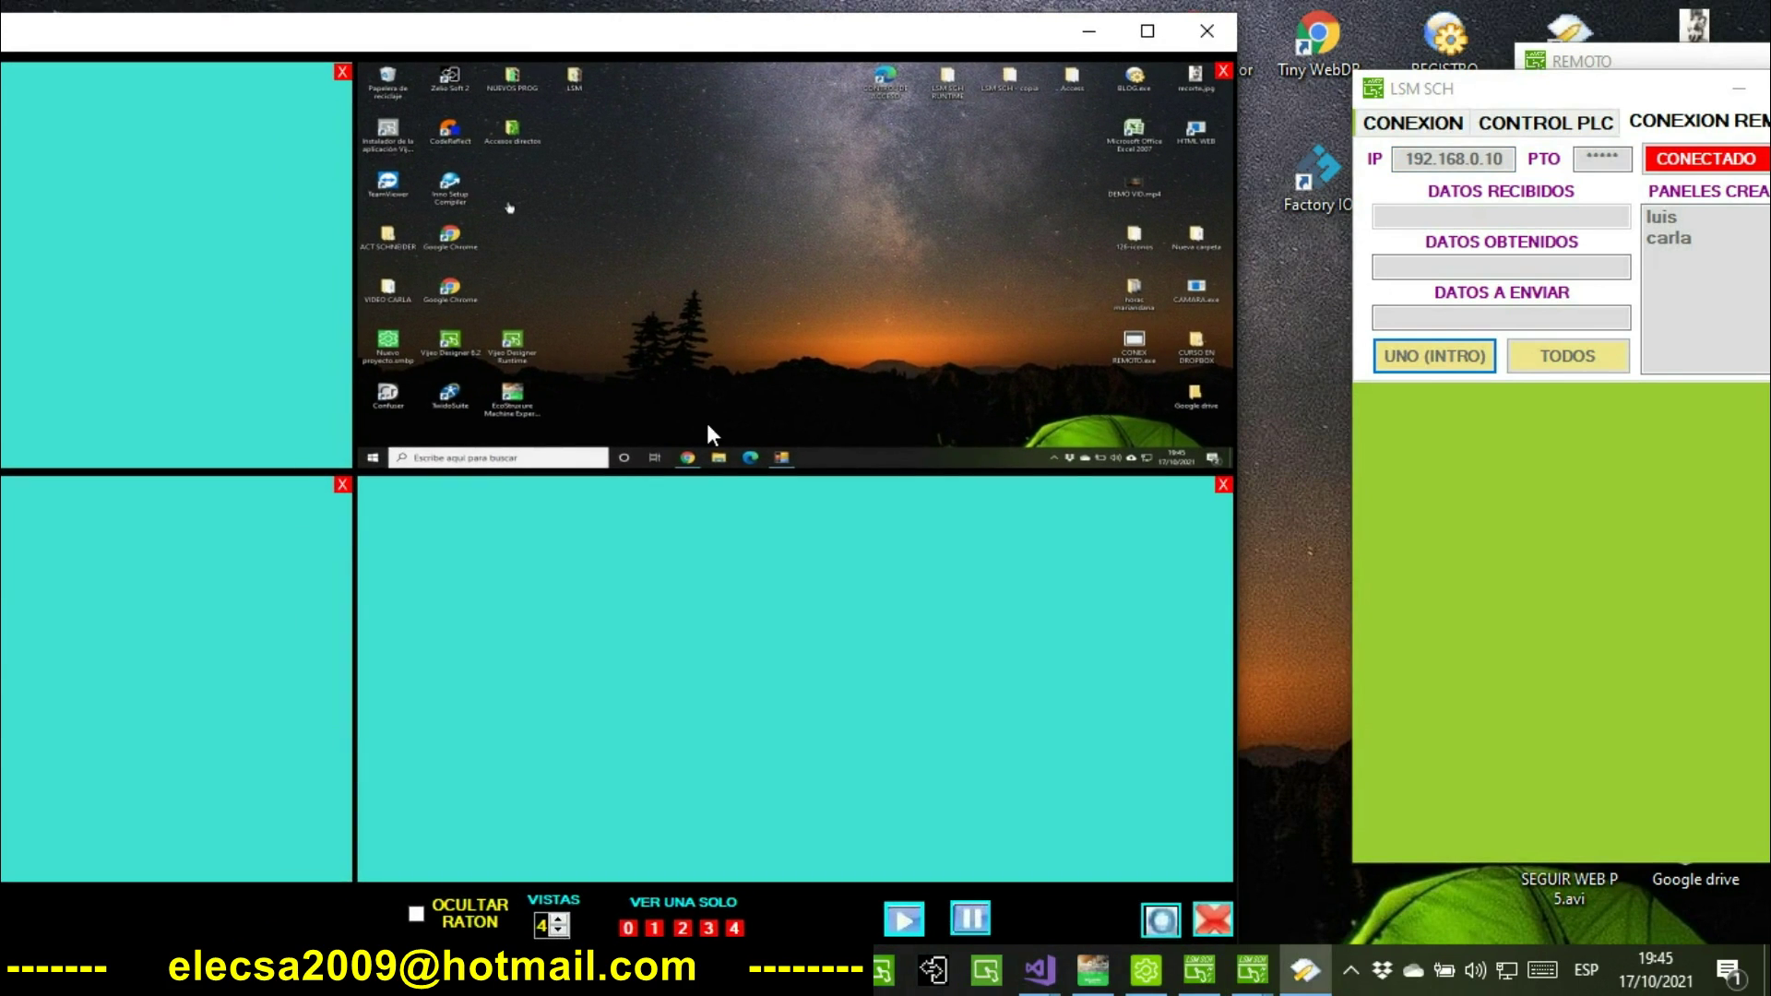
click(683, 930)
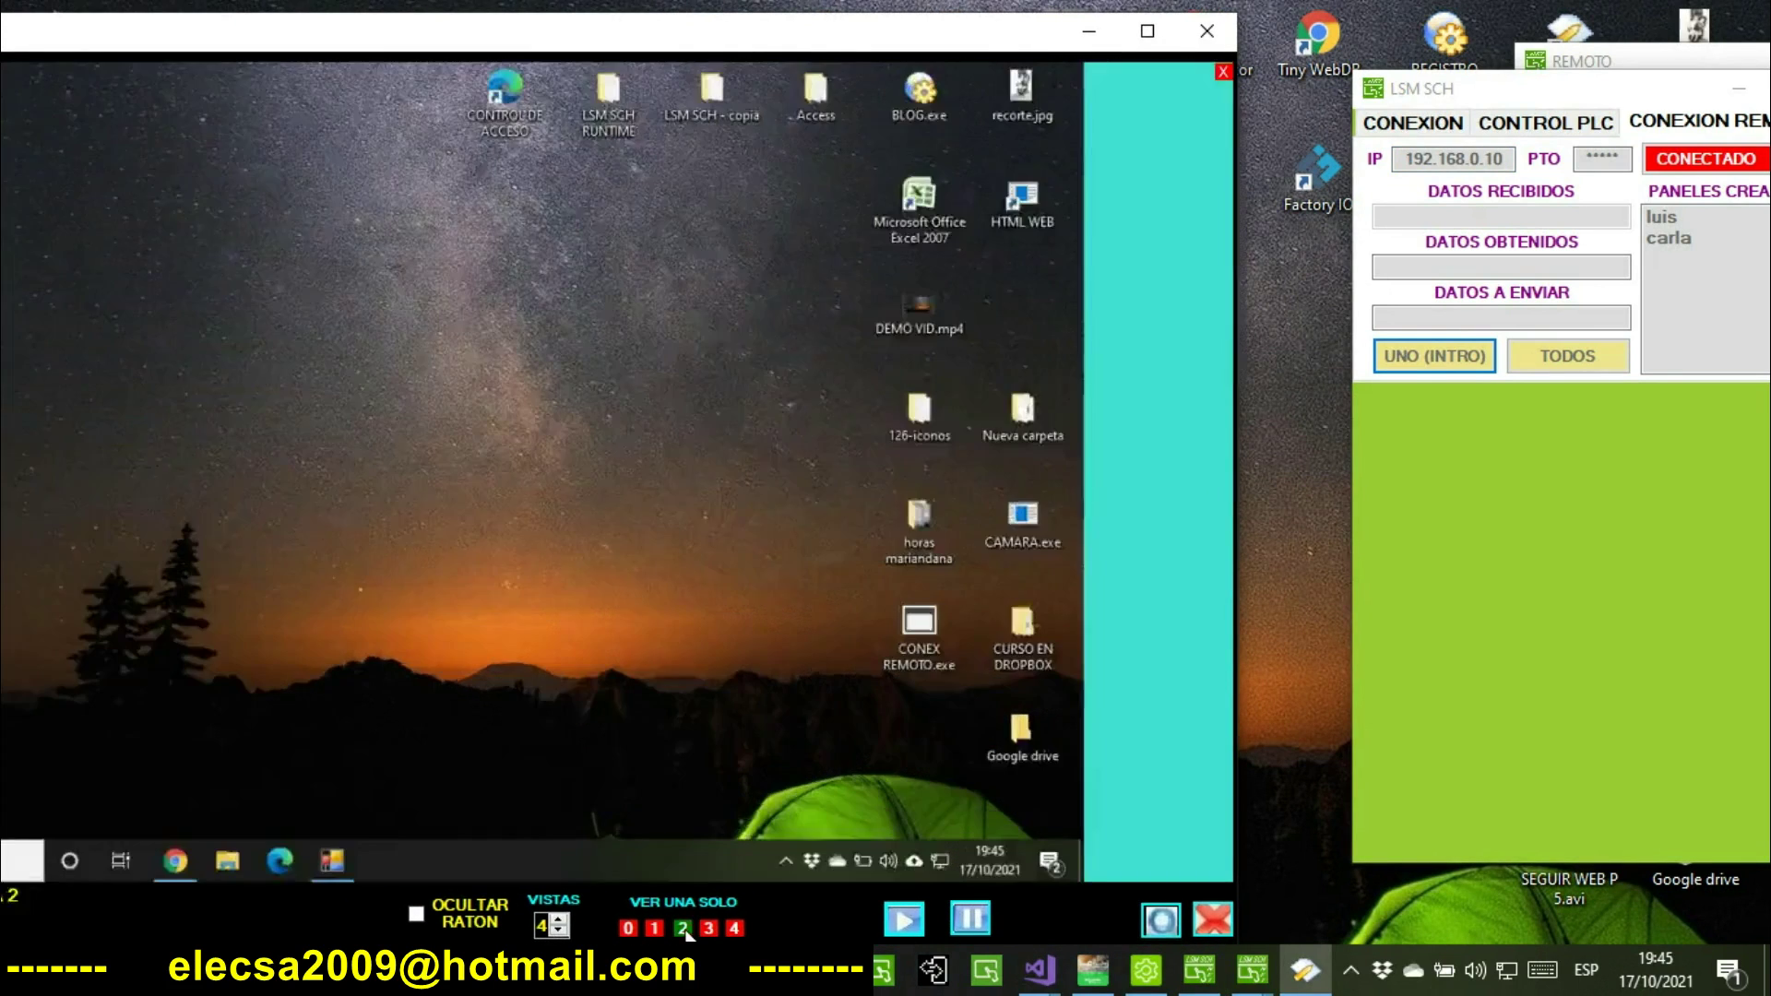
click(631, 929)
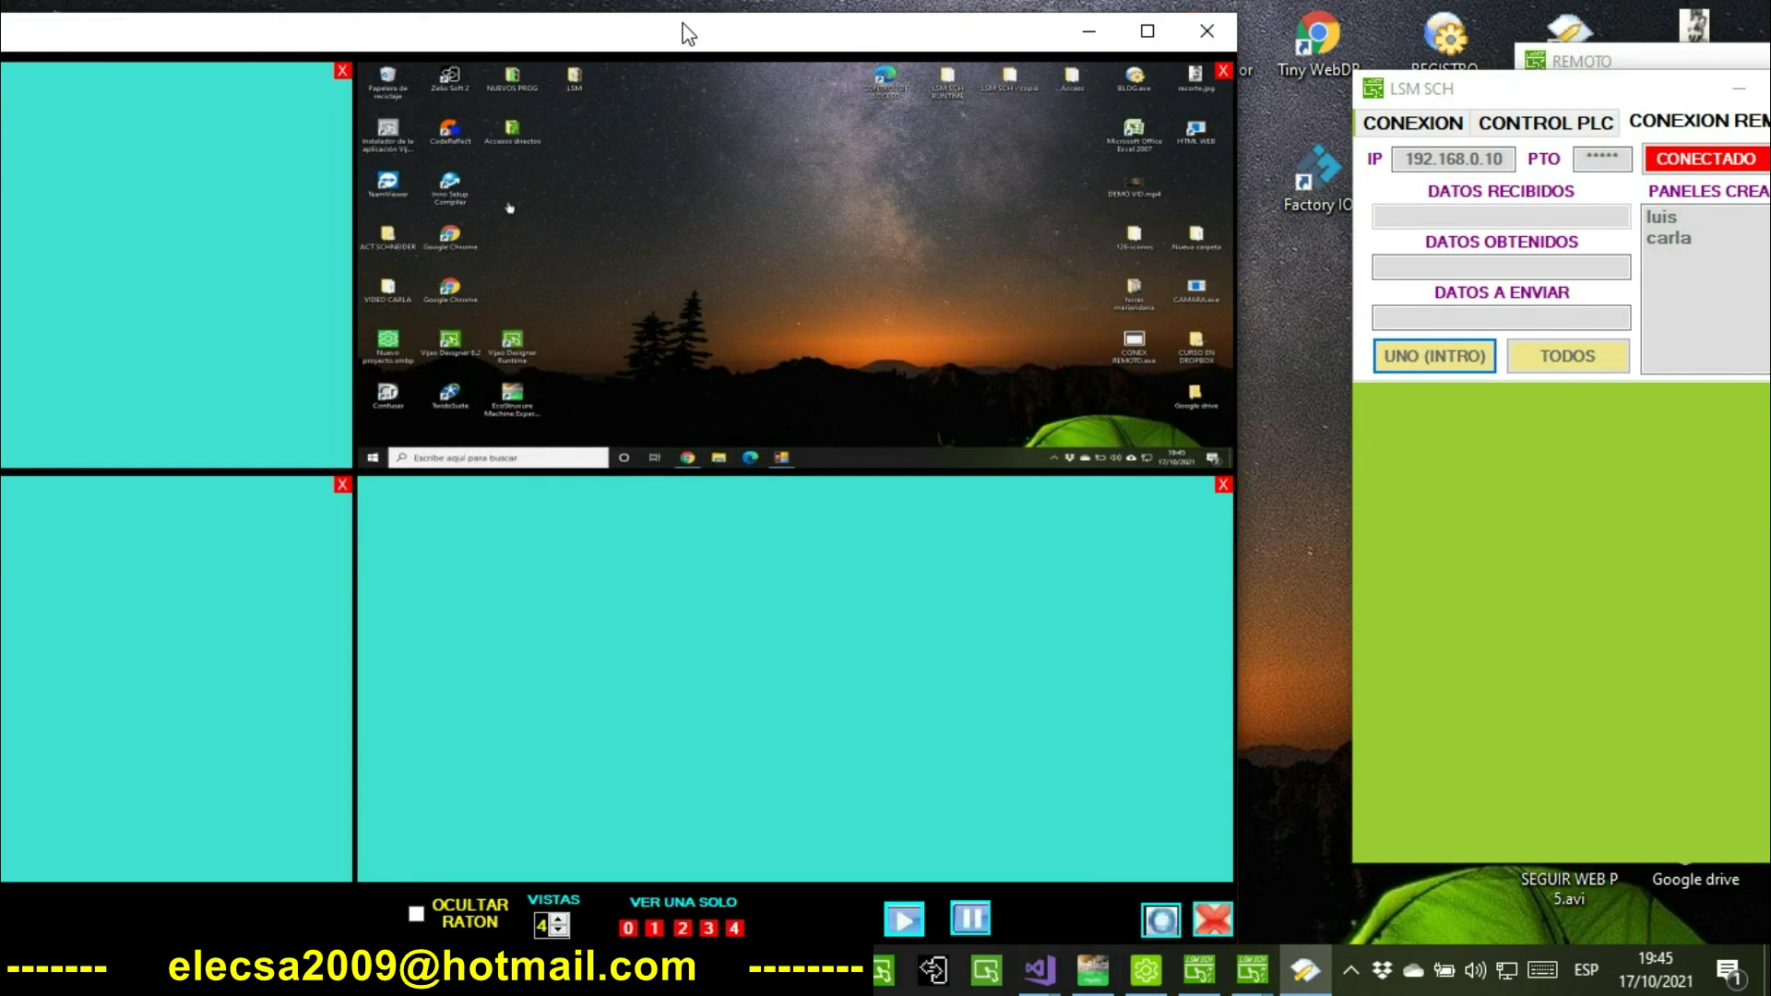
Maximize the multi-screen recorder and set its number of views to 2.
drag(685, 47, 743, 42)
double_click(741, 37)
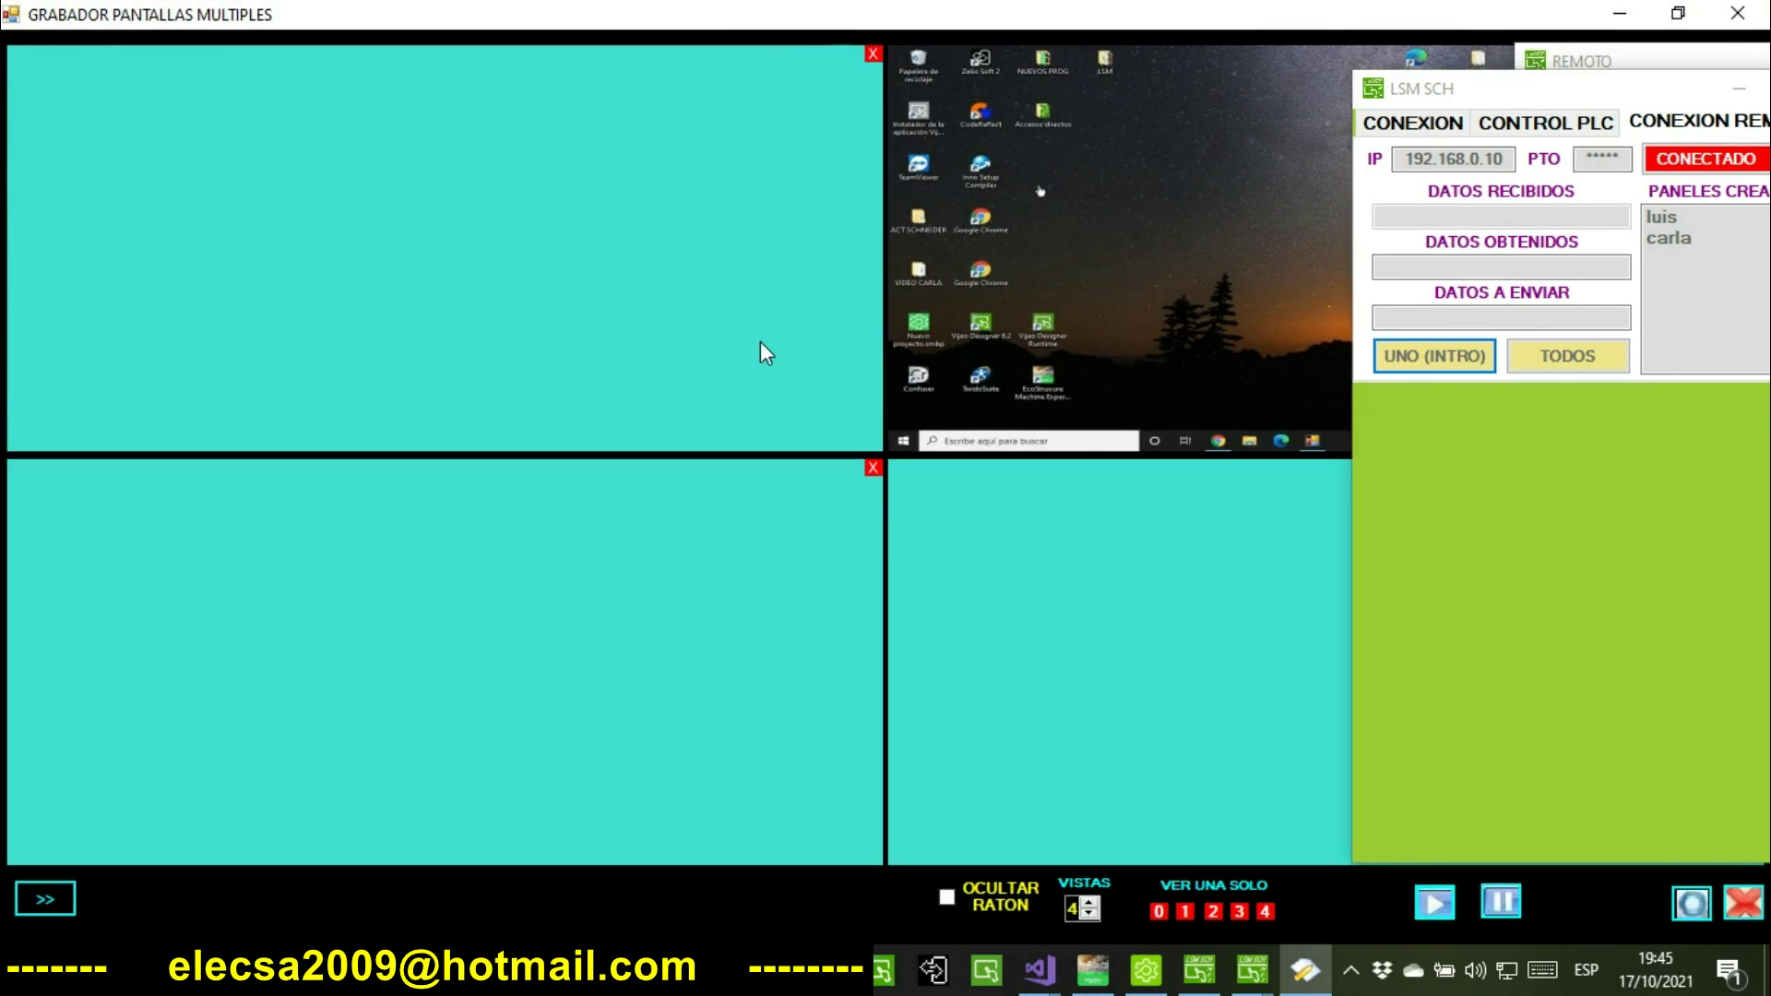
click(1088, 913)
click(1088, 913)
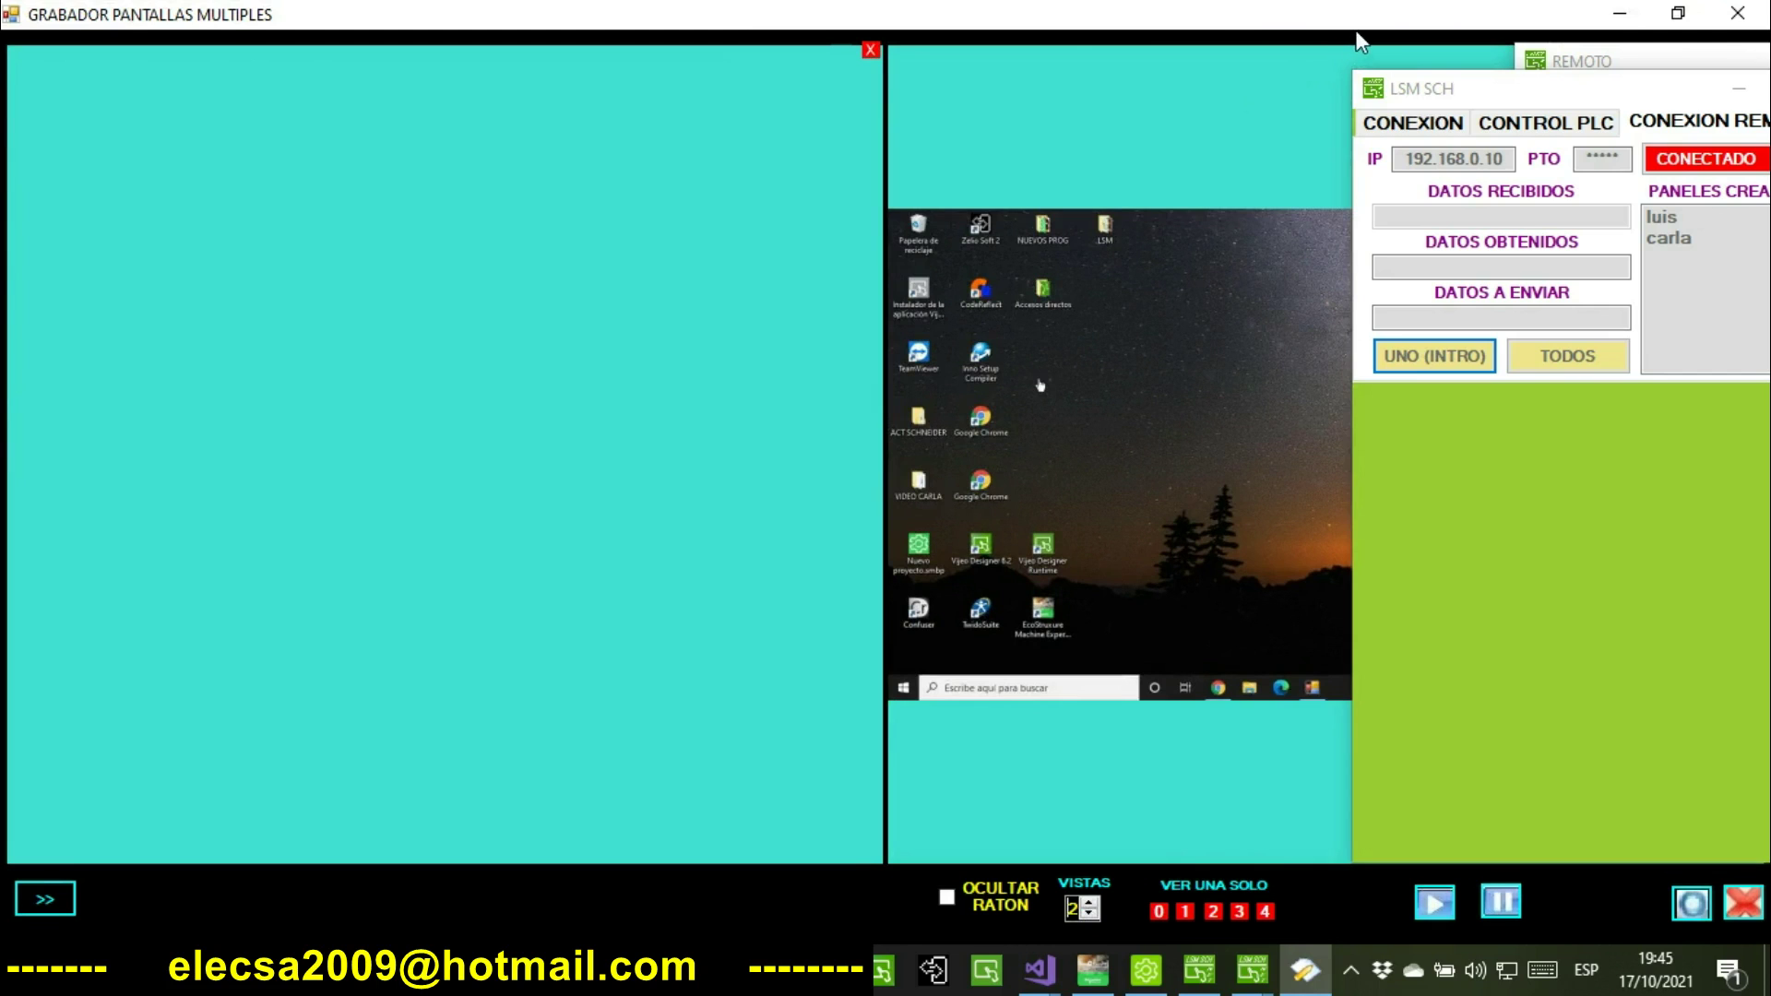
Restore the recorder to a floating window at the desktop's left edge and close the Accesos directos folder.
double_click(1154, 12)
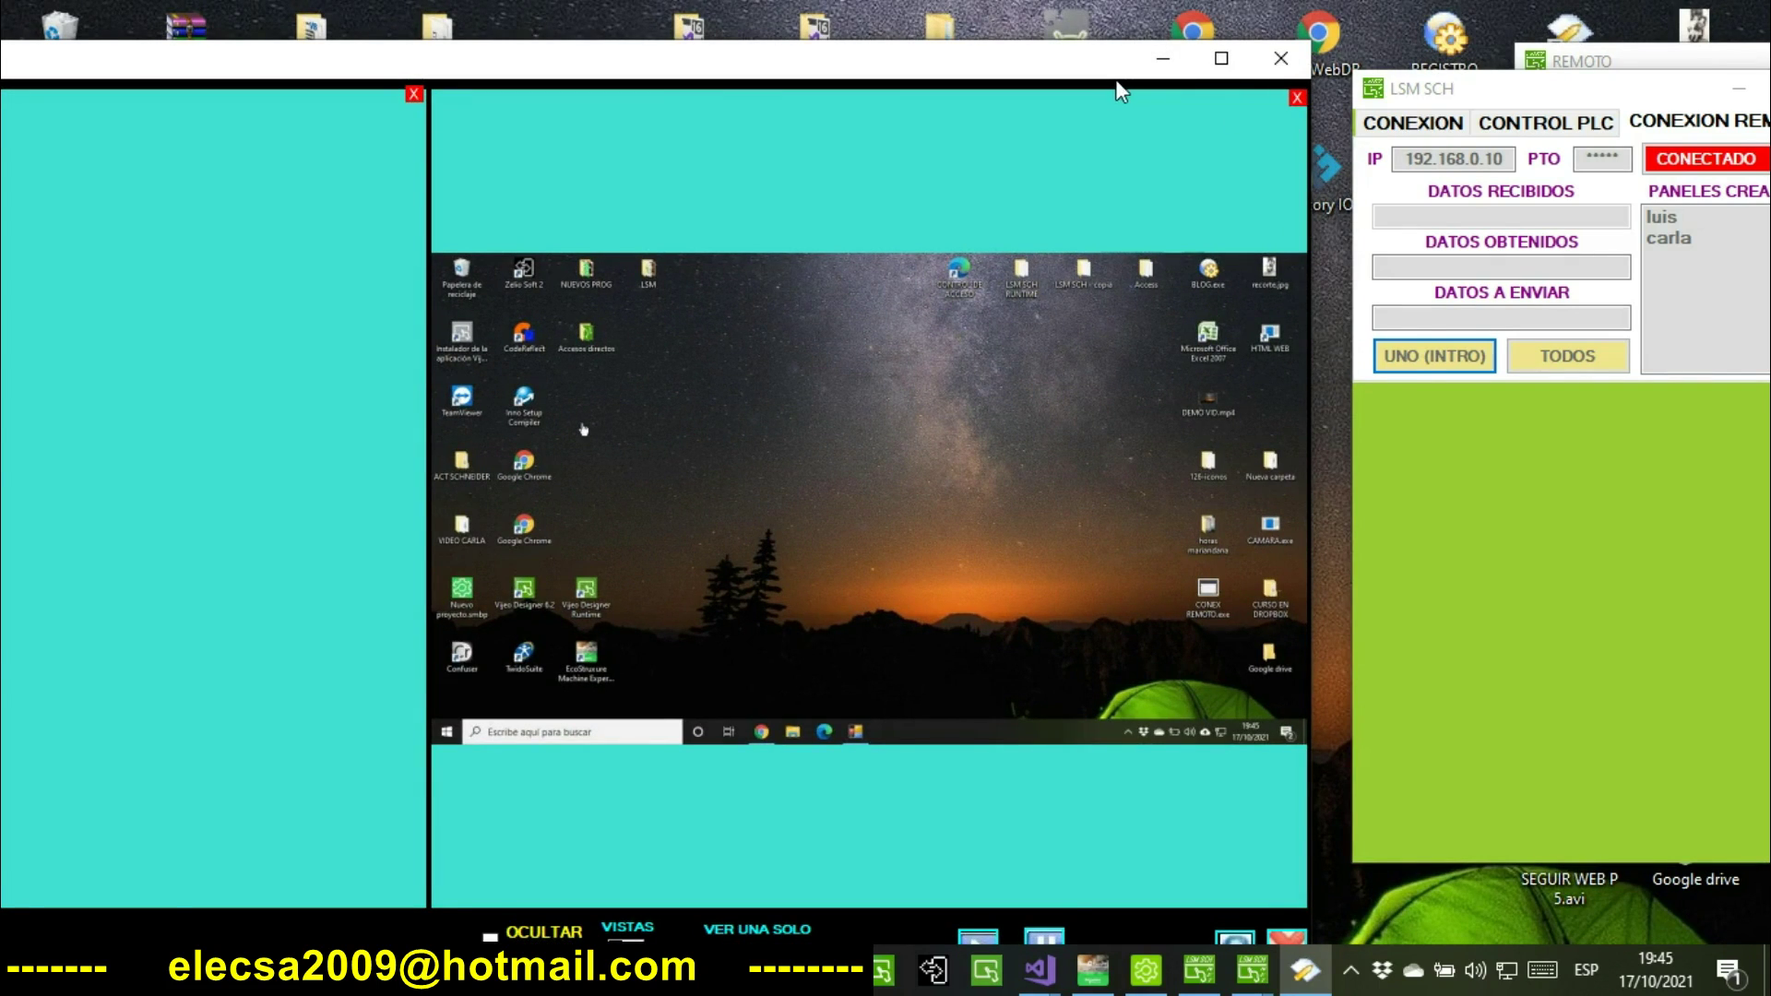
drag(1109, 70, 586, 72)
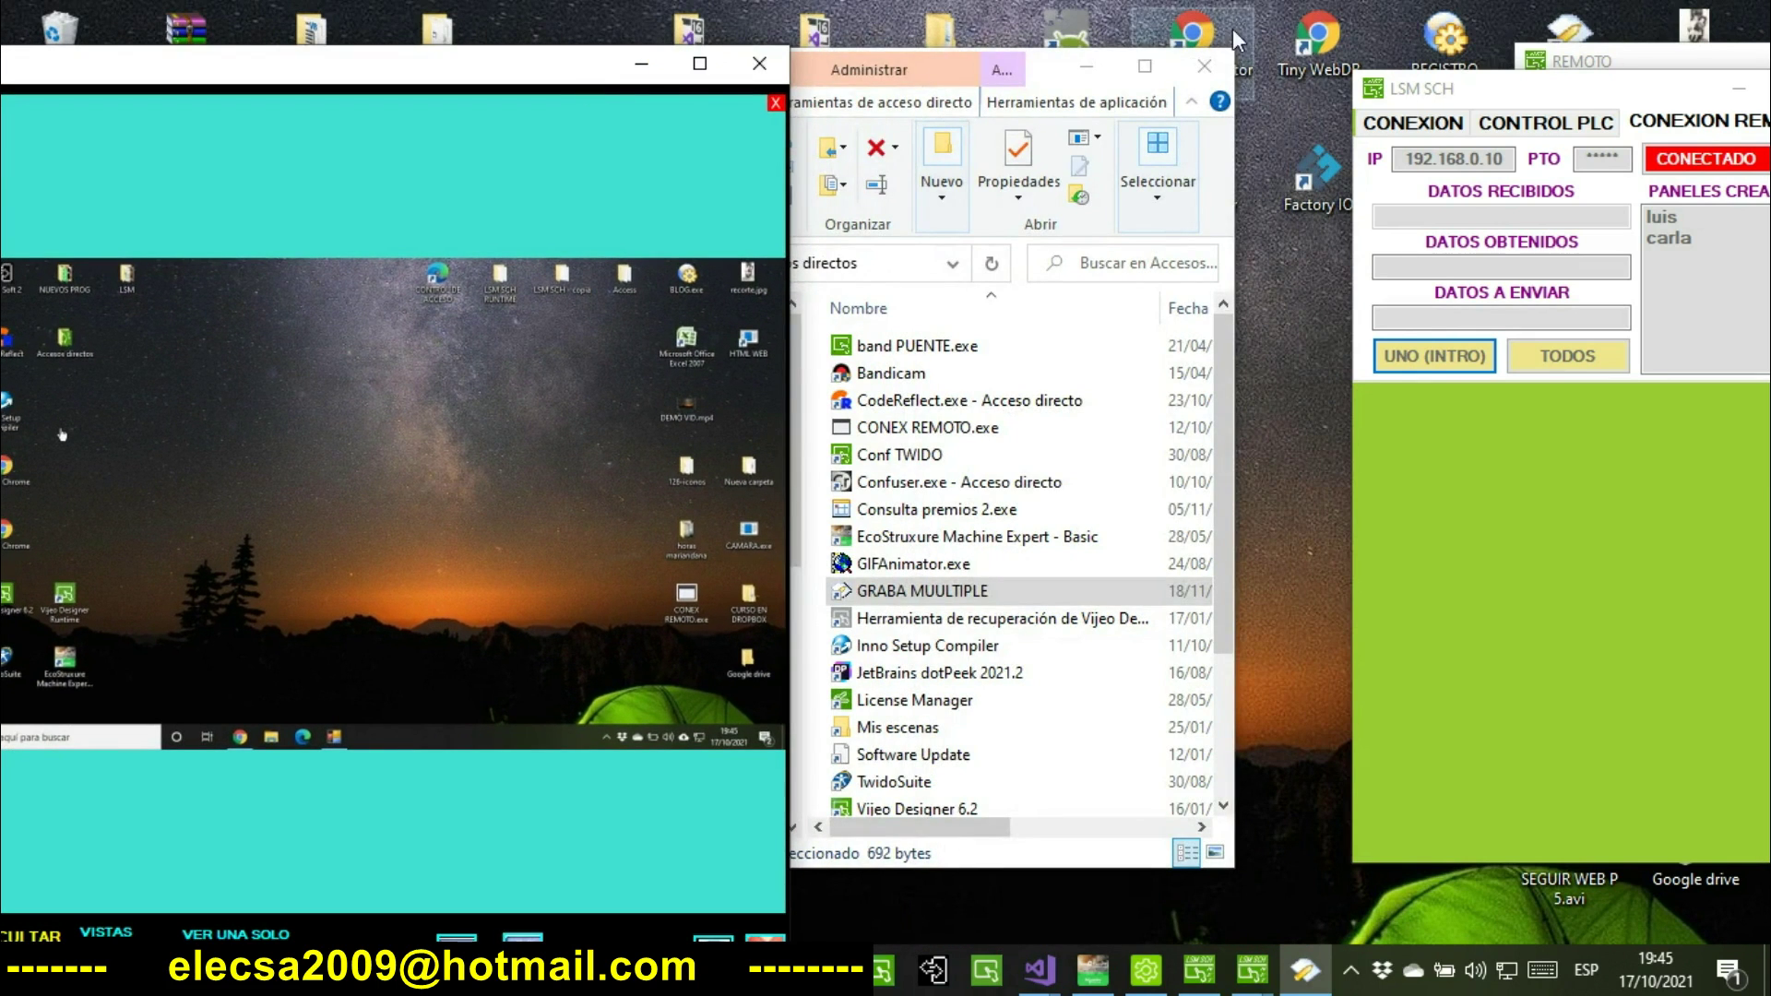
click(1203, 66)
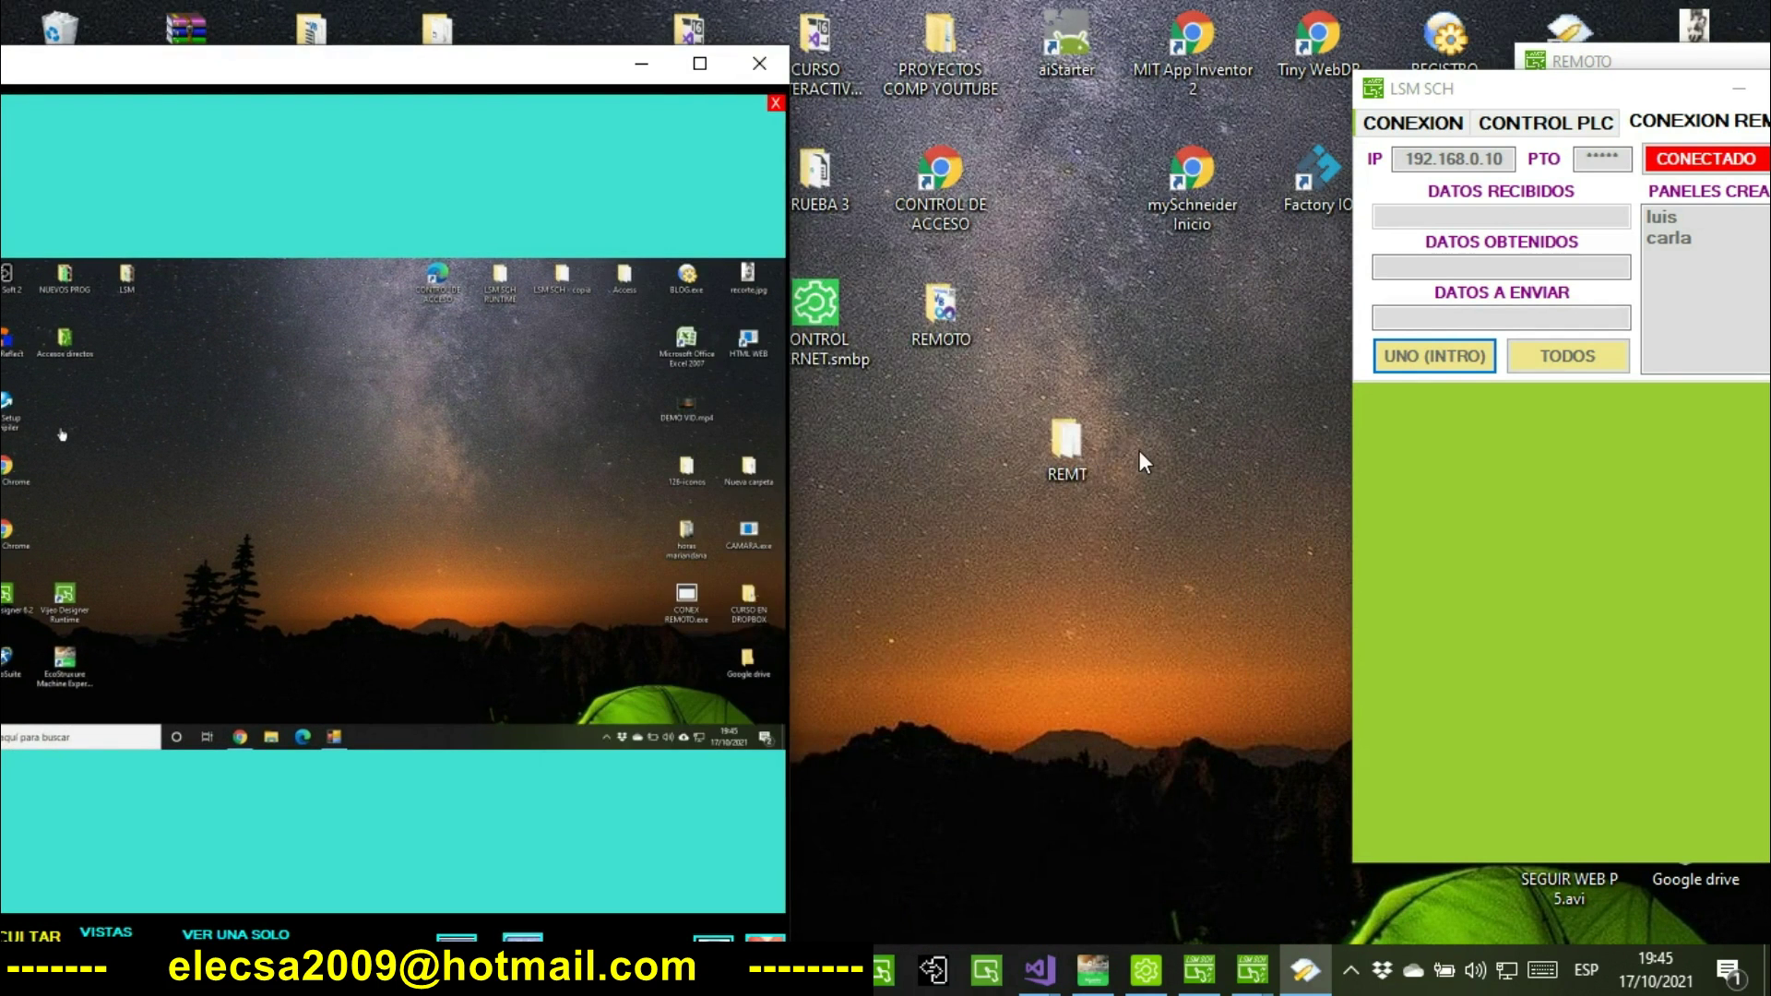
Copy the REMT folder from the desktop into the Dropbox folder.
right_click(1066, 466)
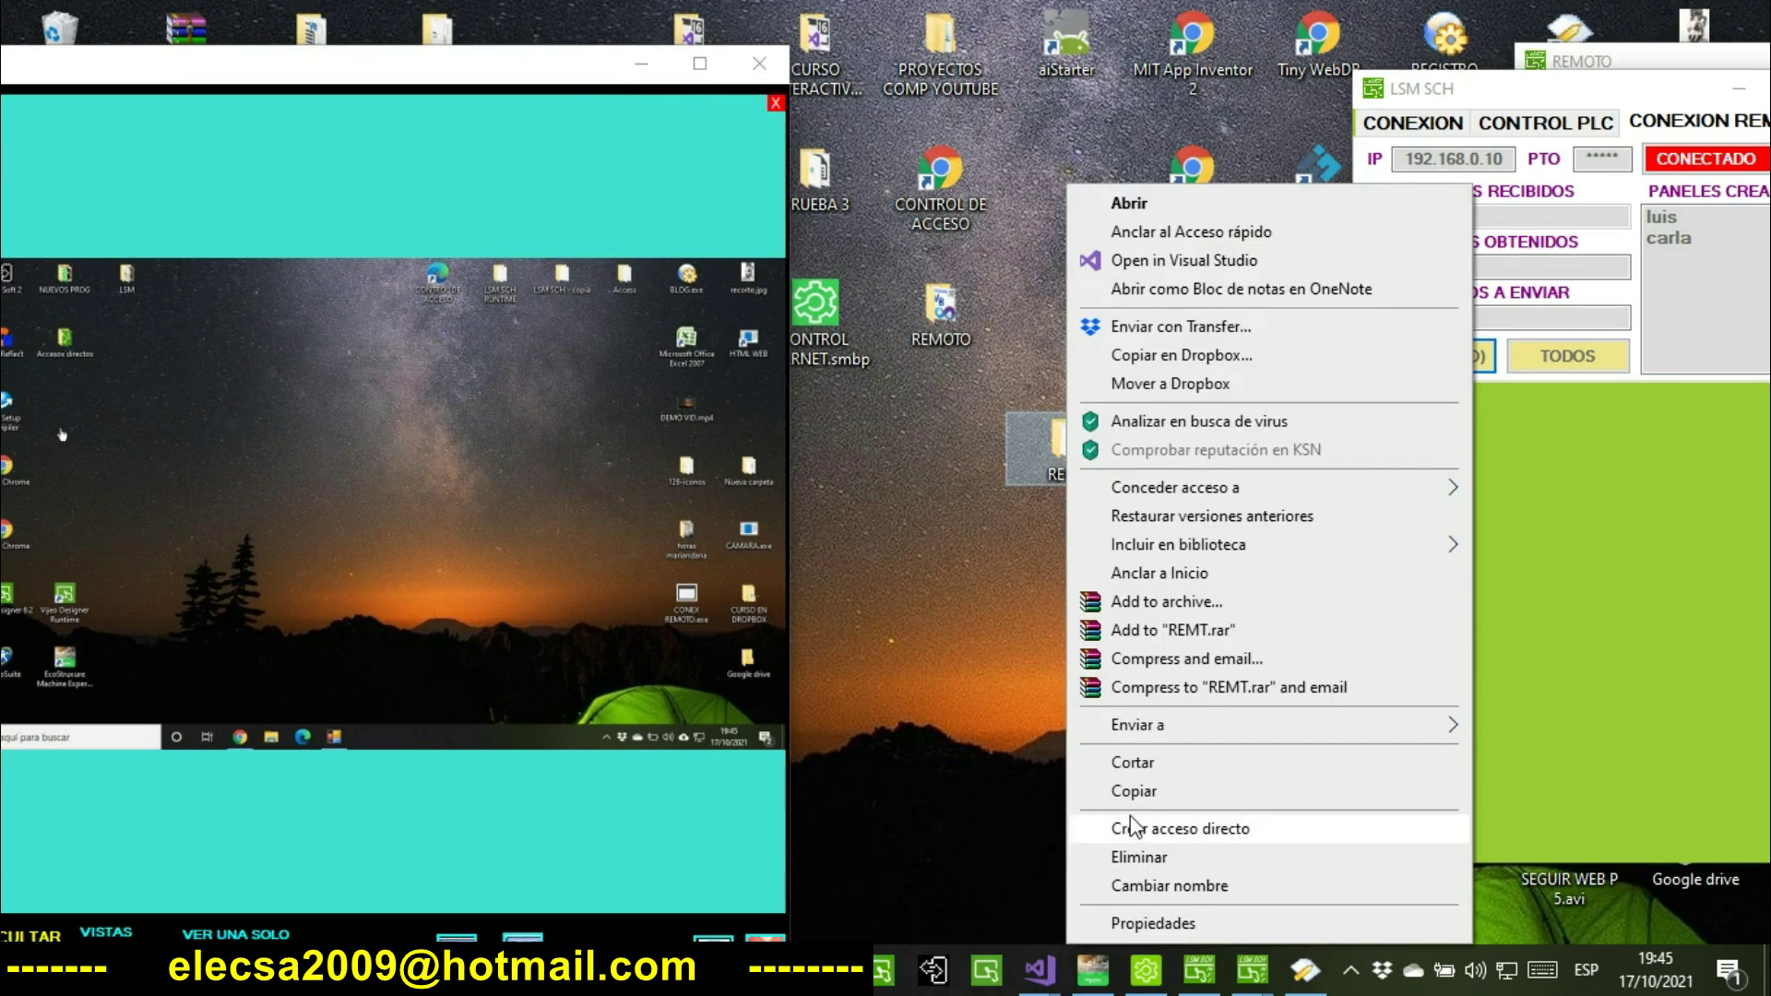
click(1131, 791)
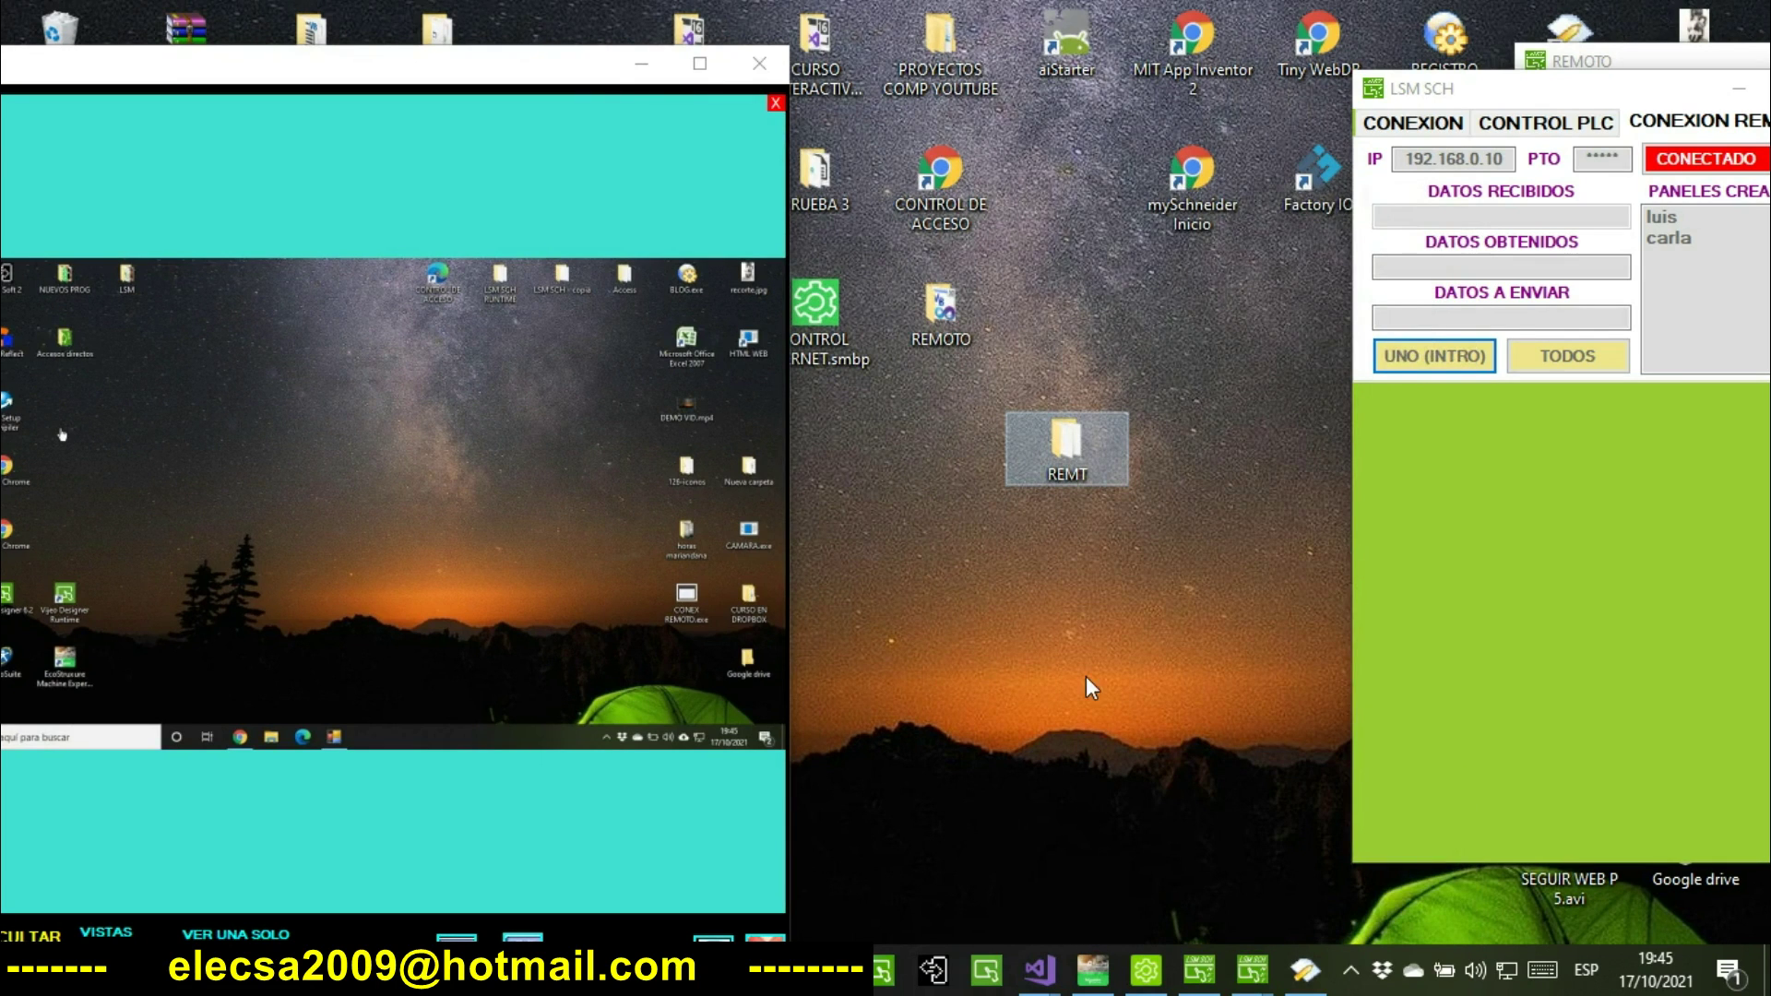
double_click(1066, 461)
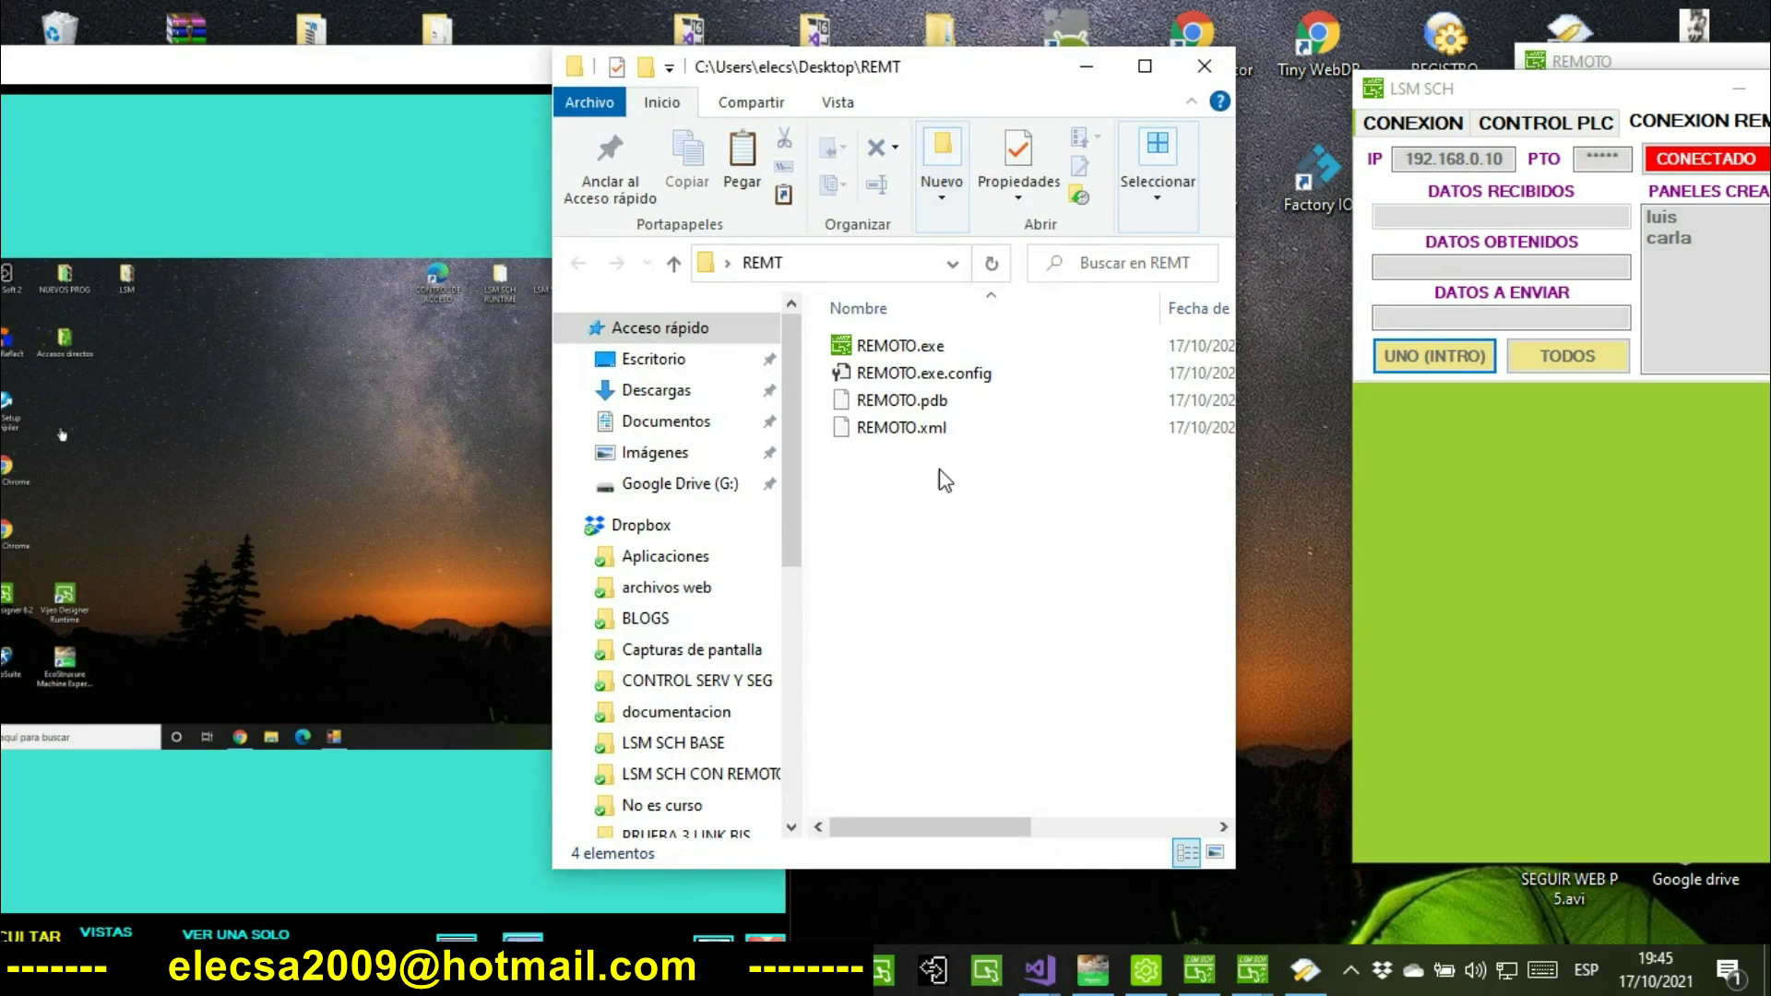
click(643, 524)
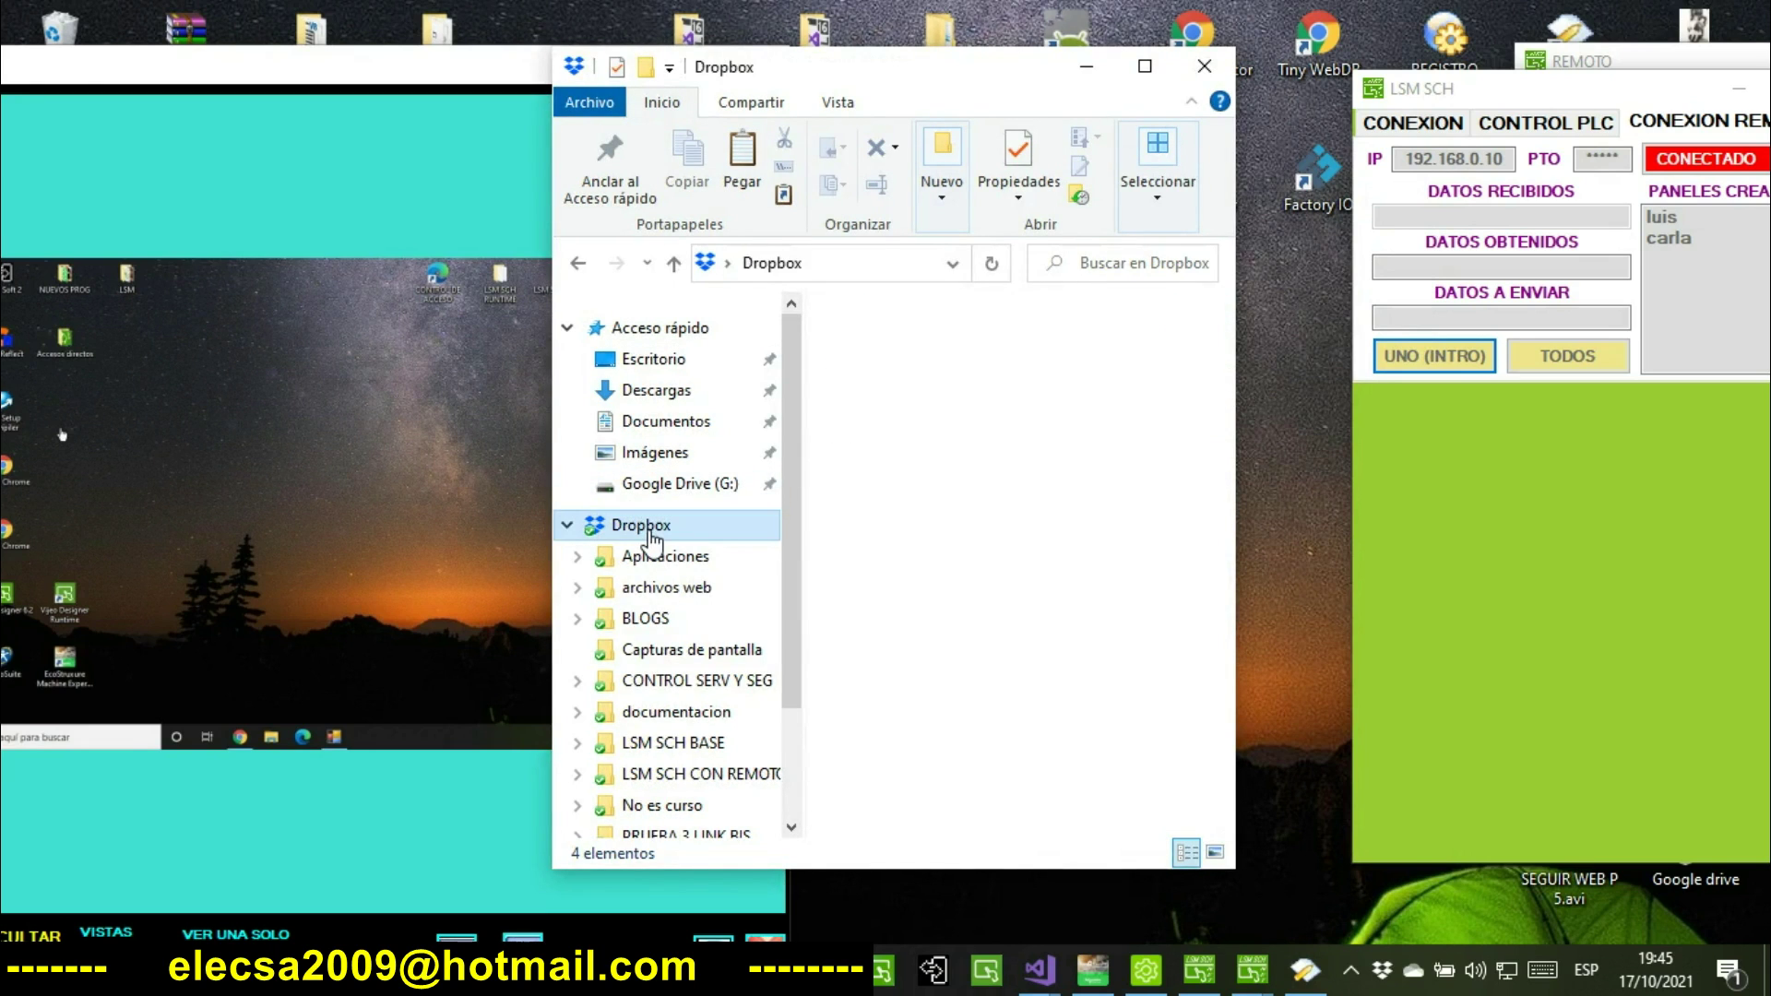
drag(1234, 546, 1655, 476)
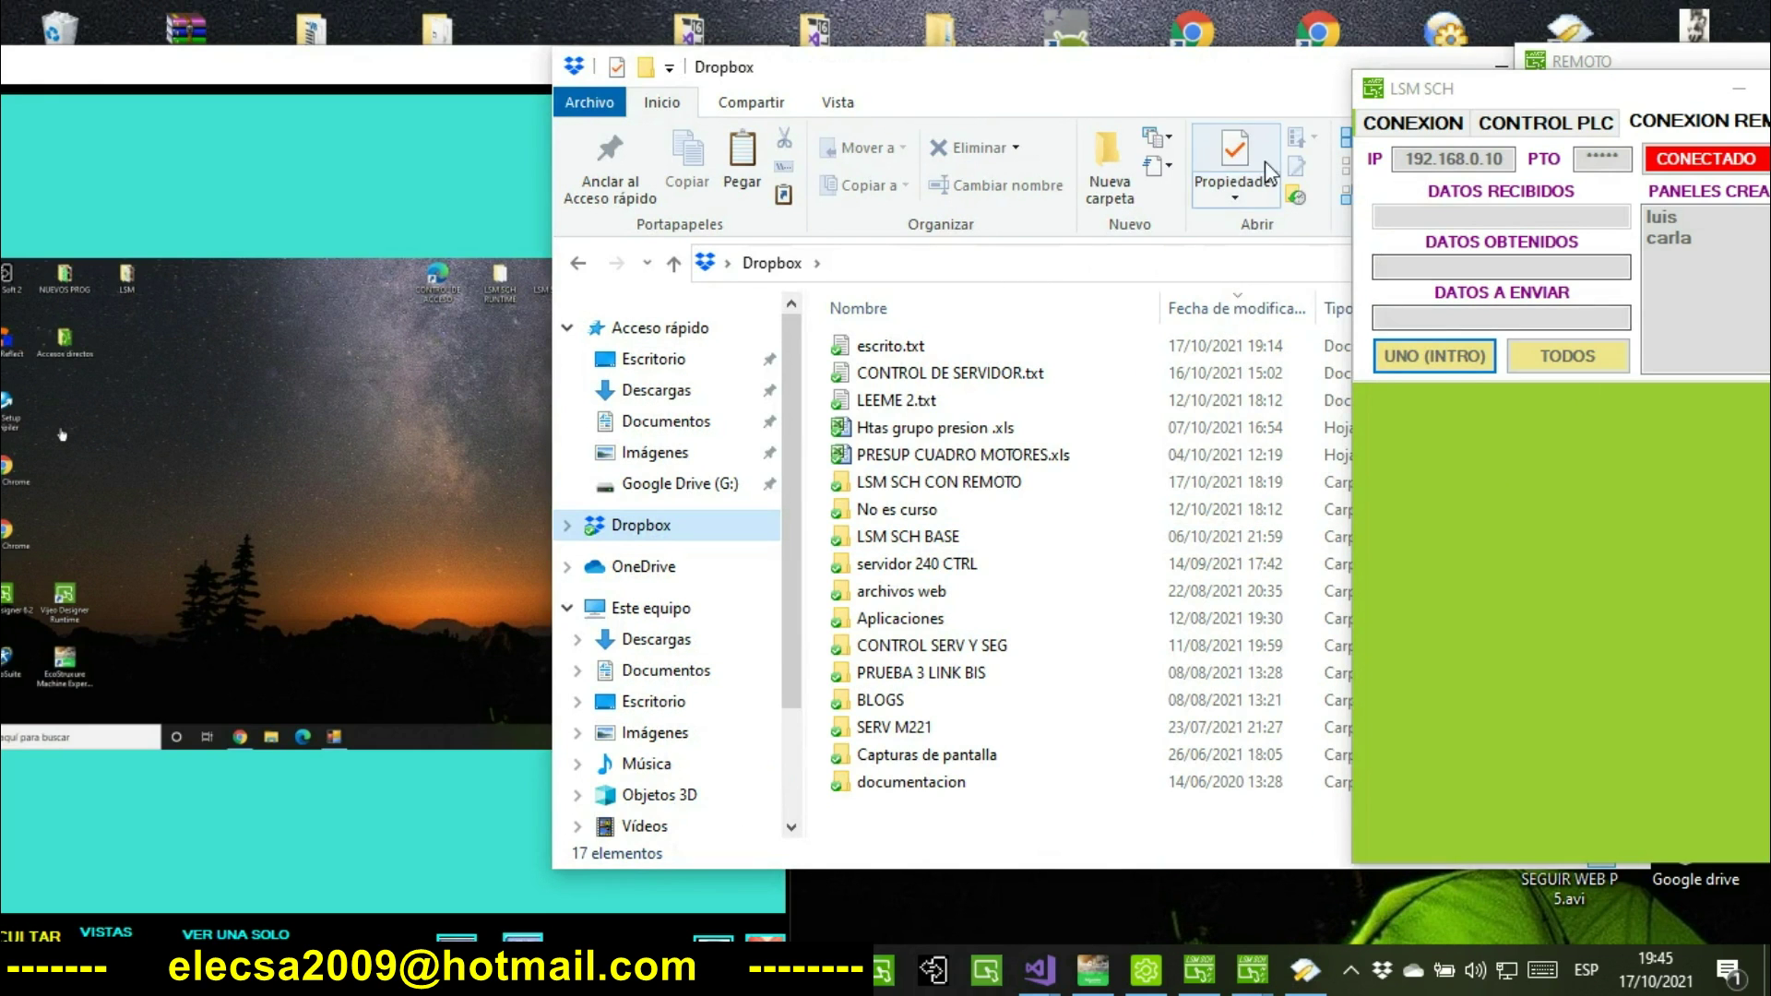
drag(1295, 85, 808, 129)
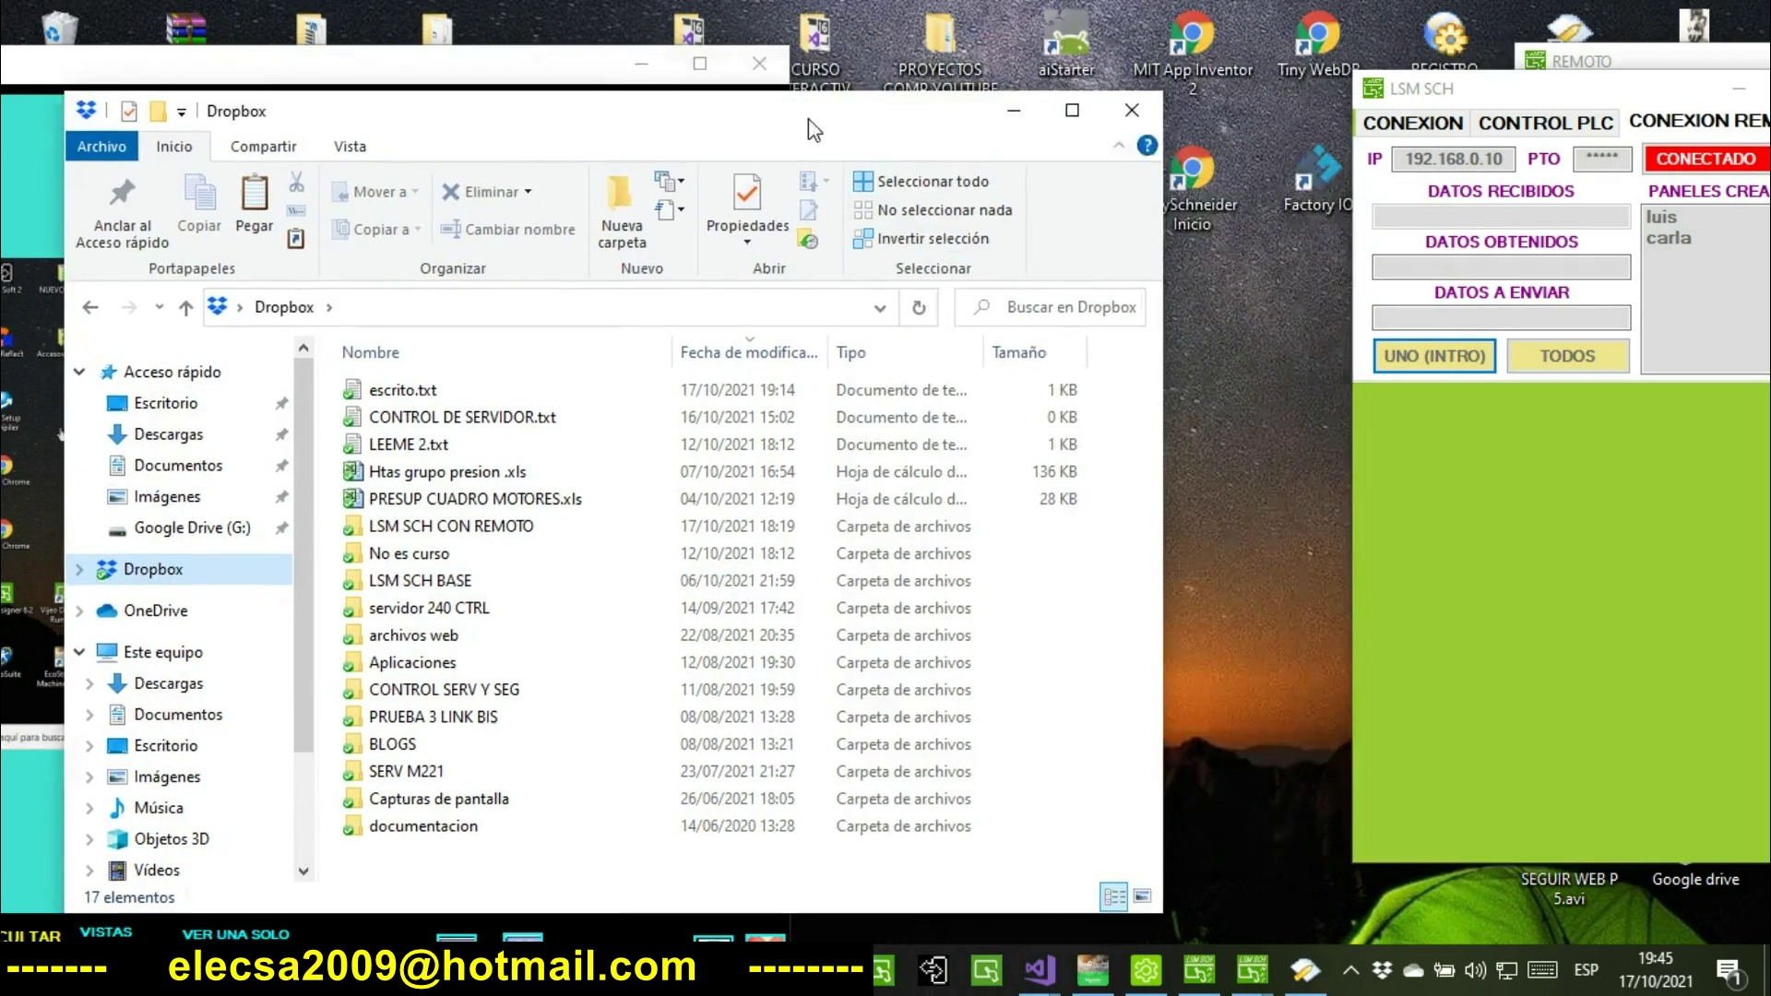
right_click(1141, 522)
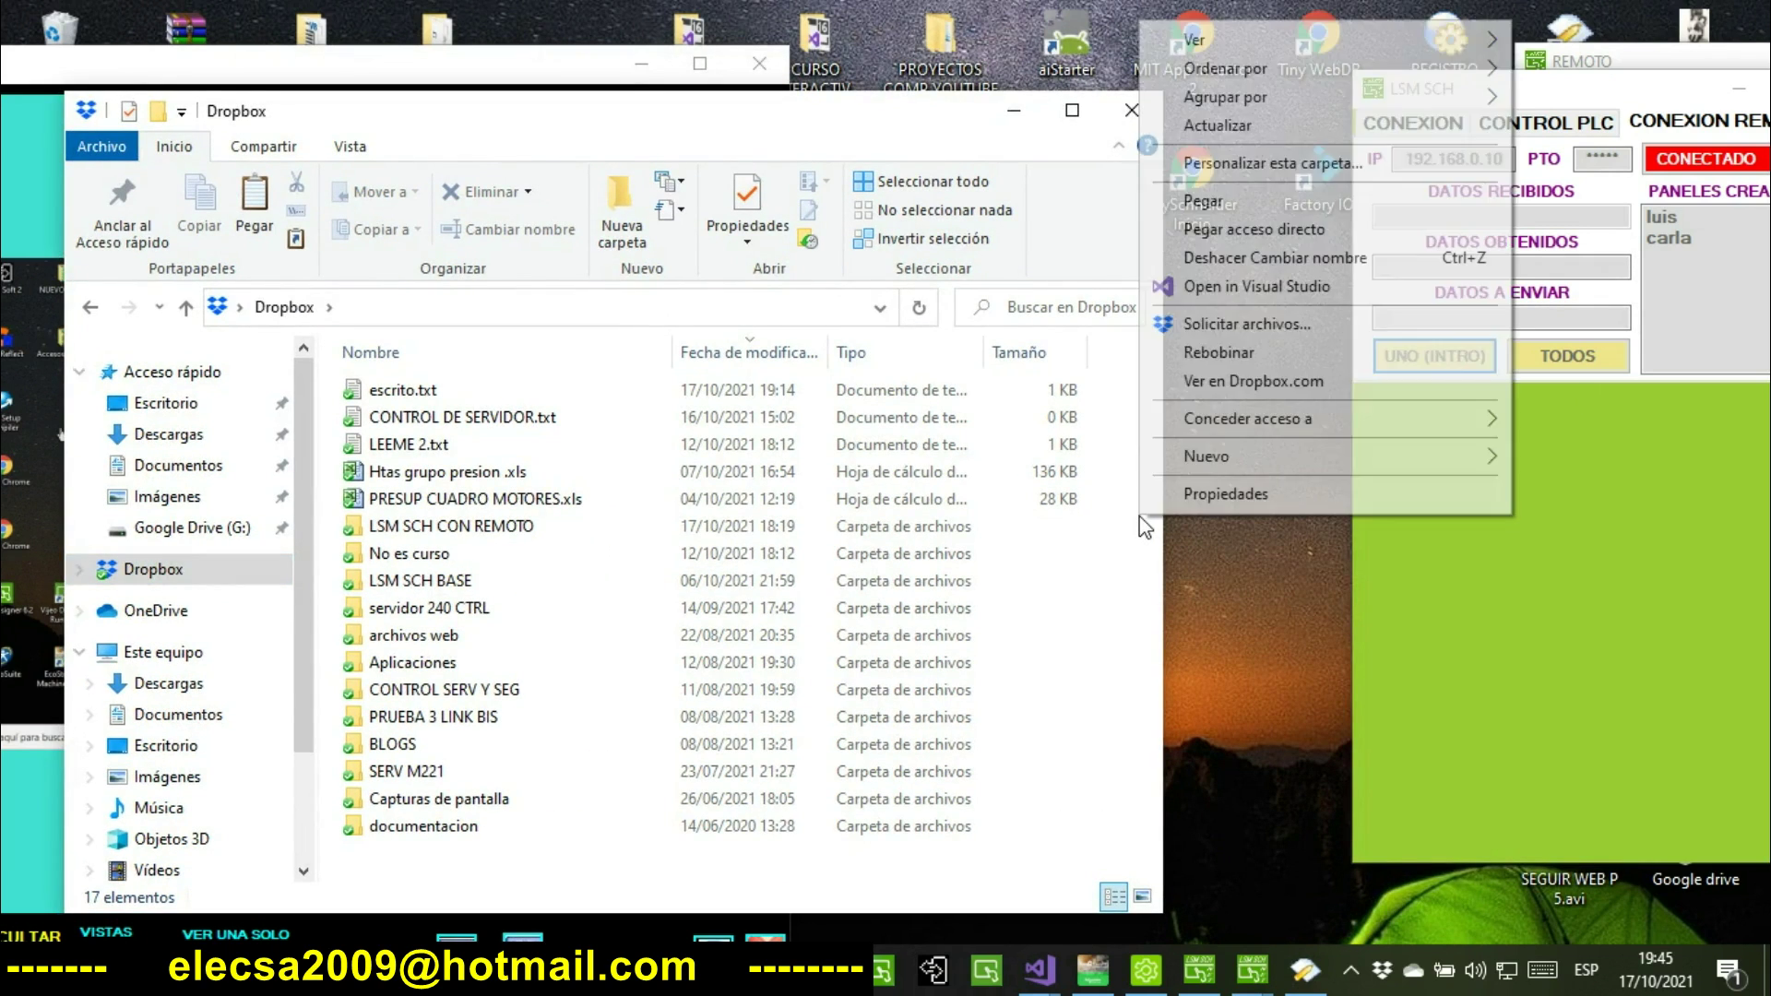
click(1241, 209)
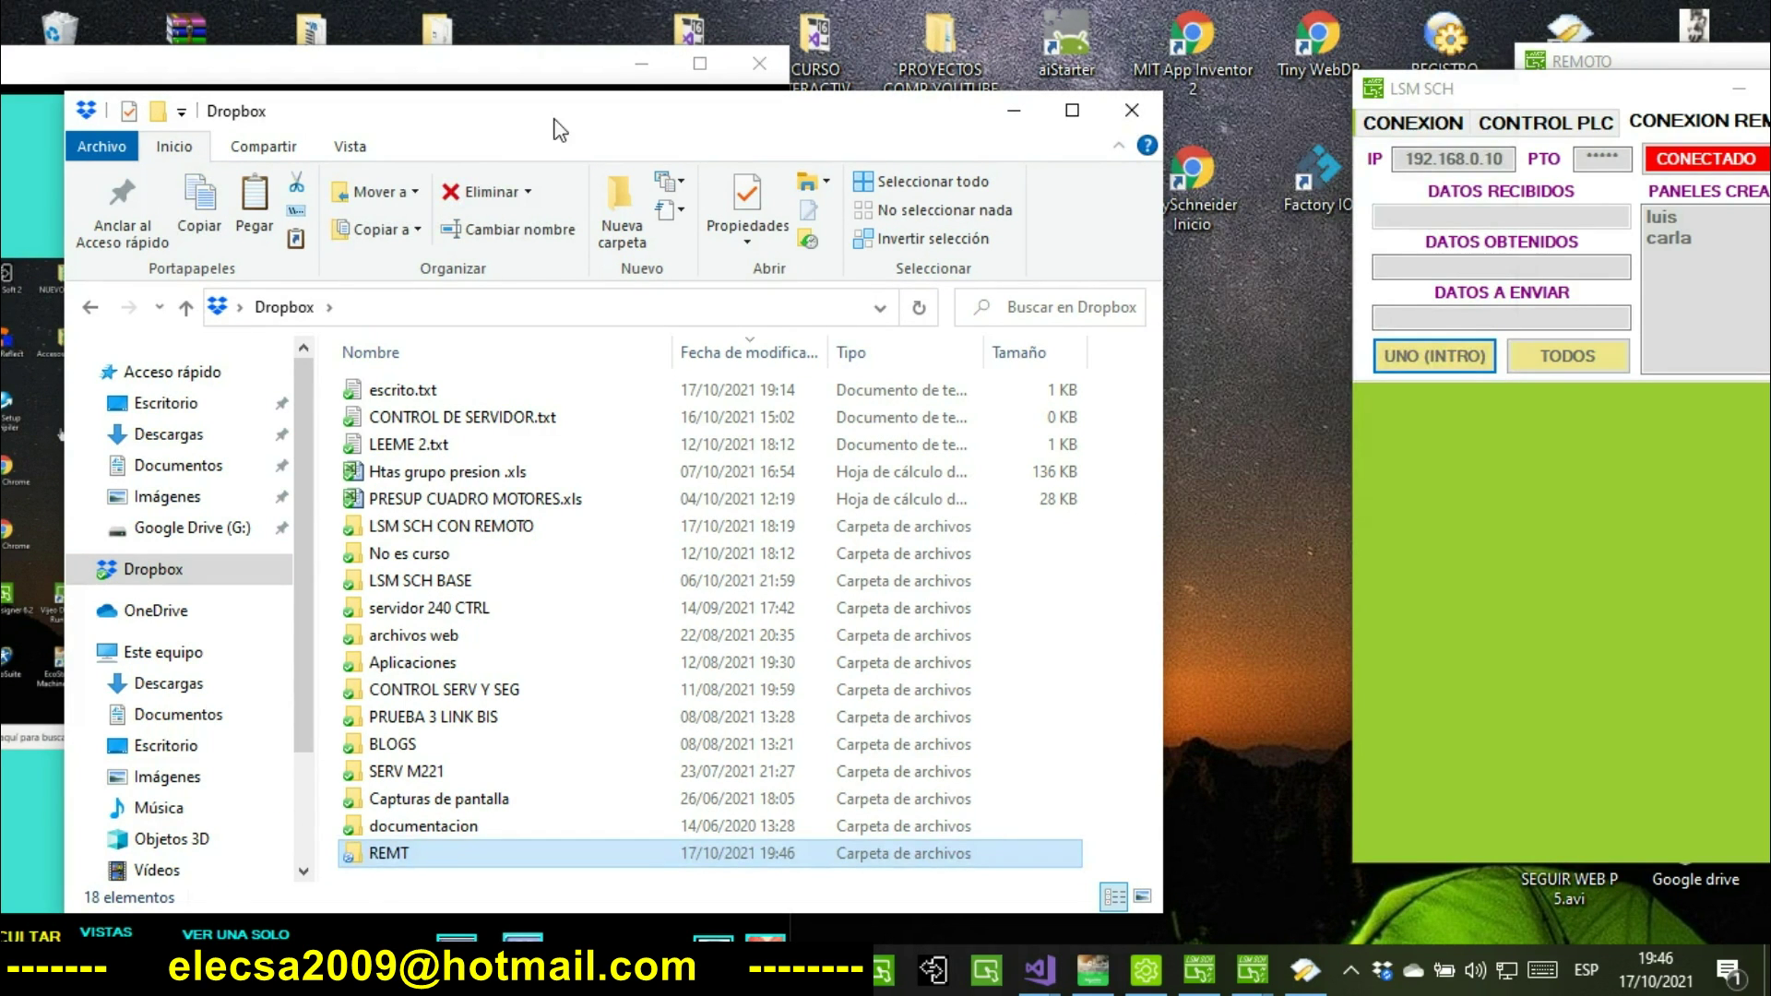
Move the local Dropbox window off the remote view and open the Dropbox folder on the remote computer.
drag(557, 117, 1291, 79)
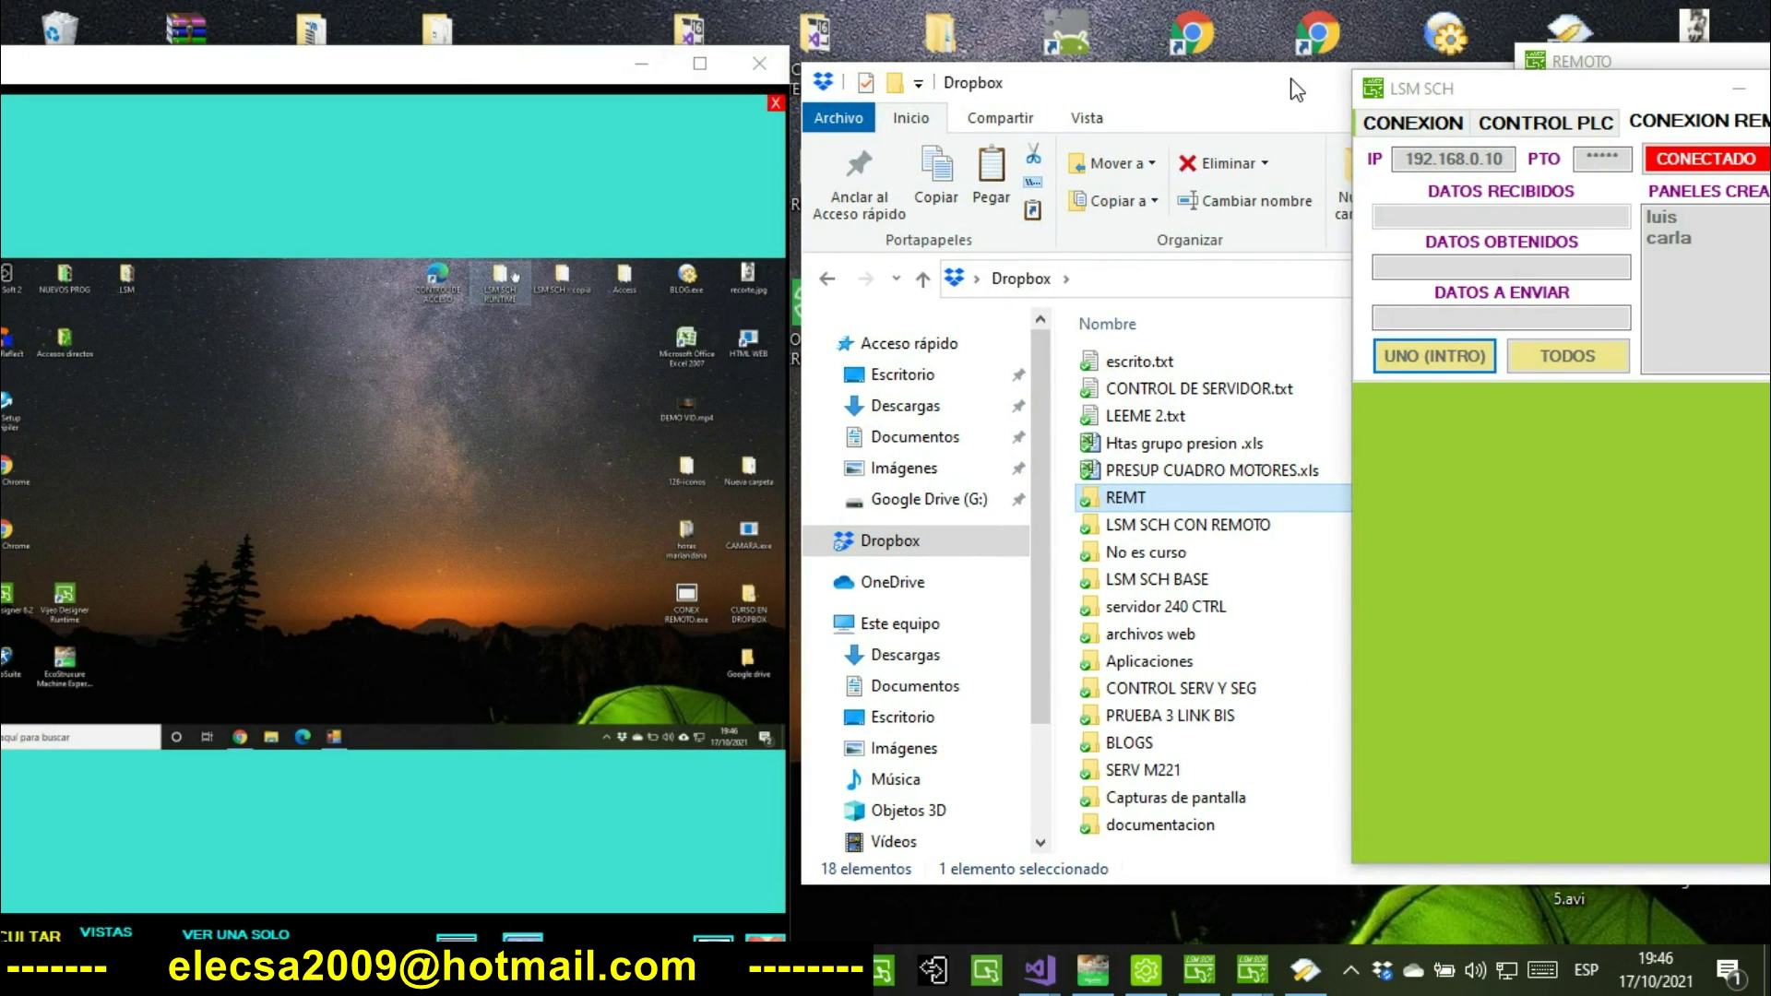
double_click(509, 282)
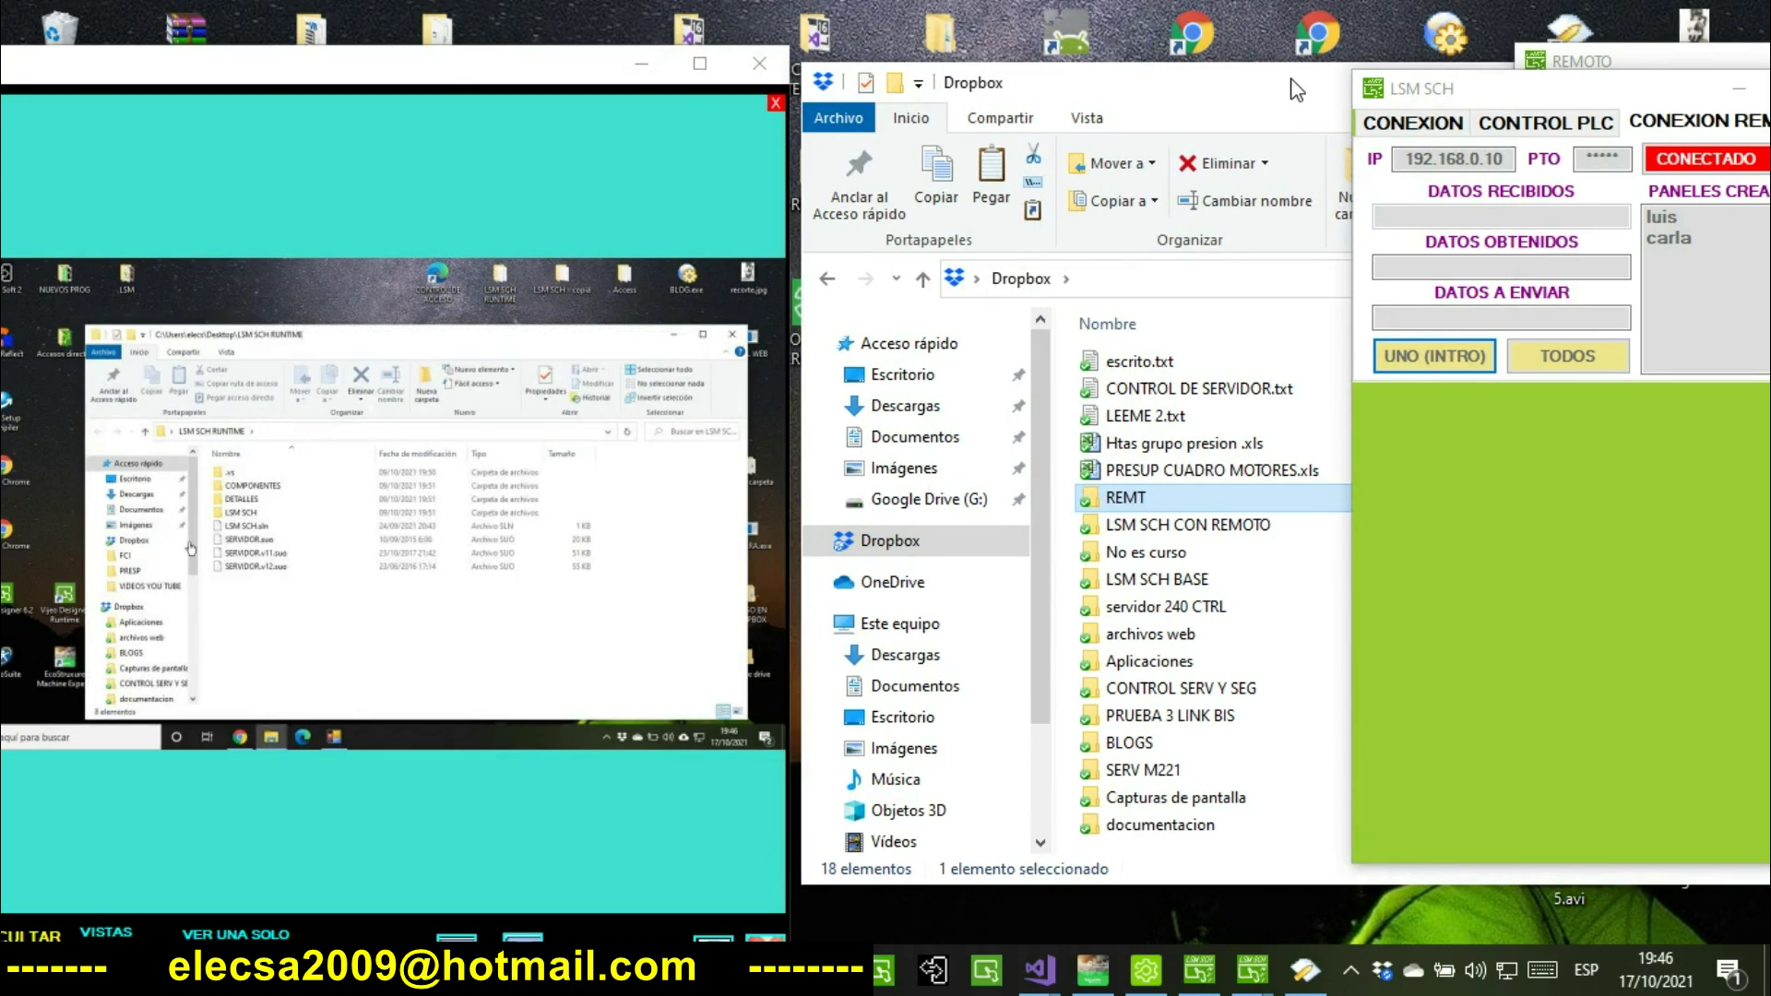
click(160, 544)
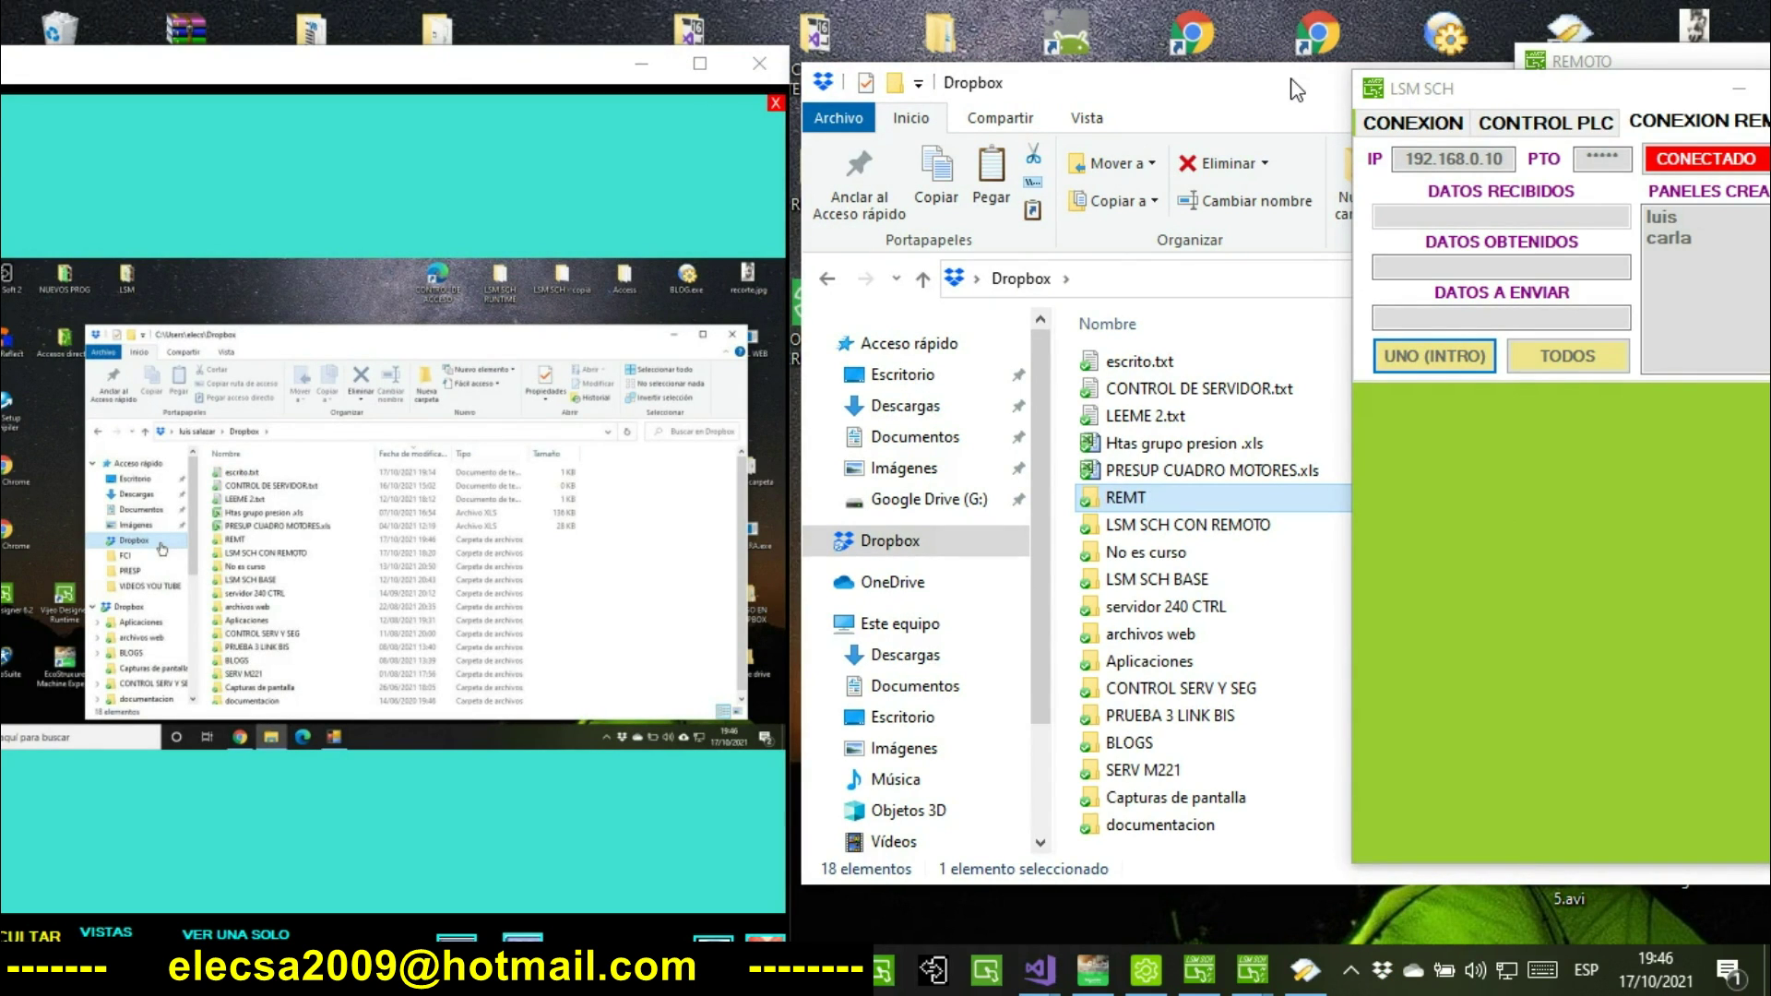
On the remote computer, uncover part of the desktop and move the REMT folder from Dropbox onto it.
drag(319, 330, 575, 399)
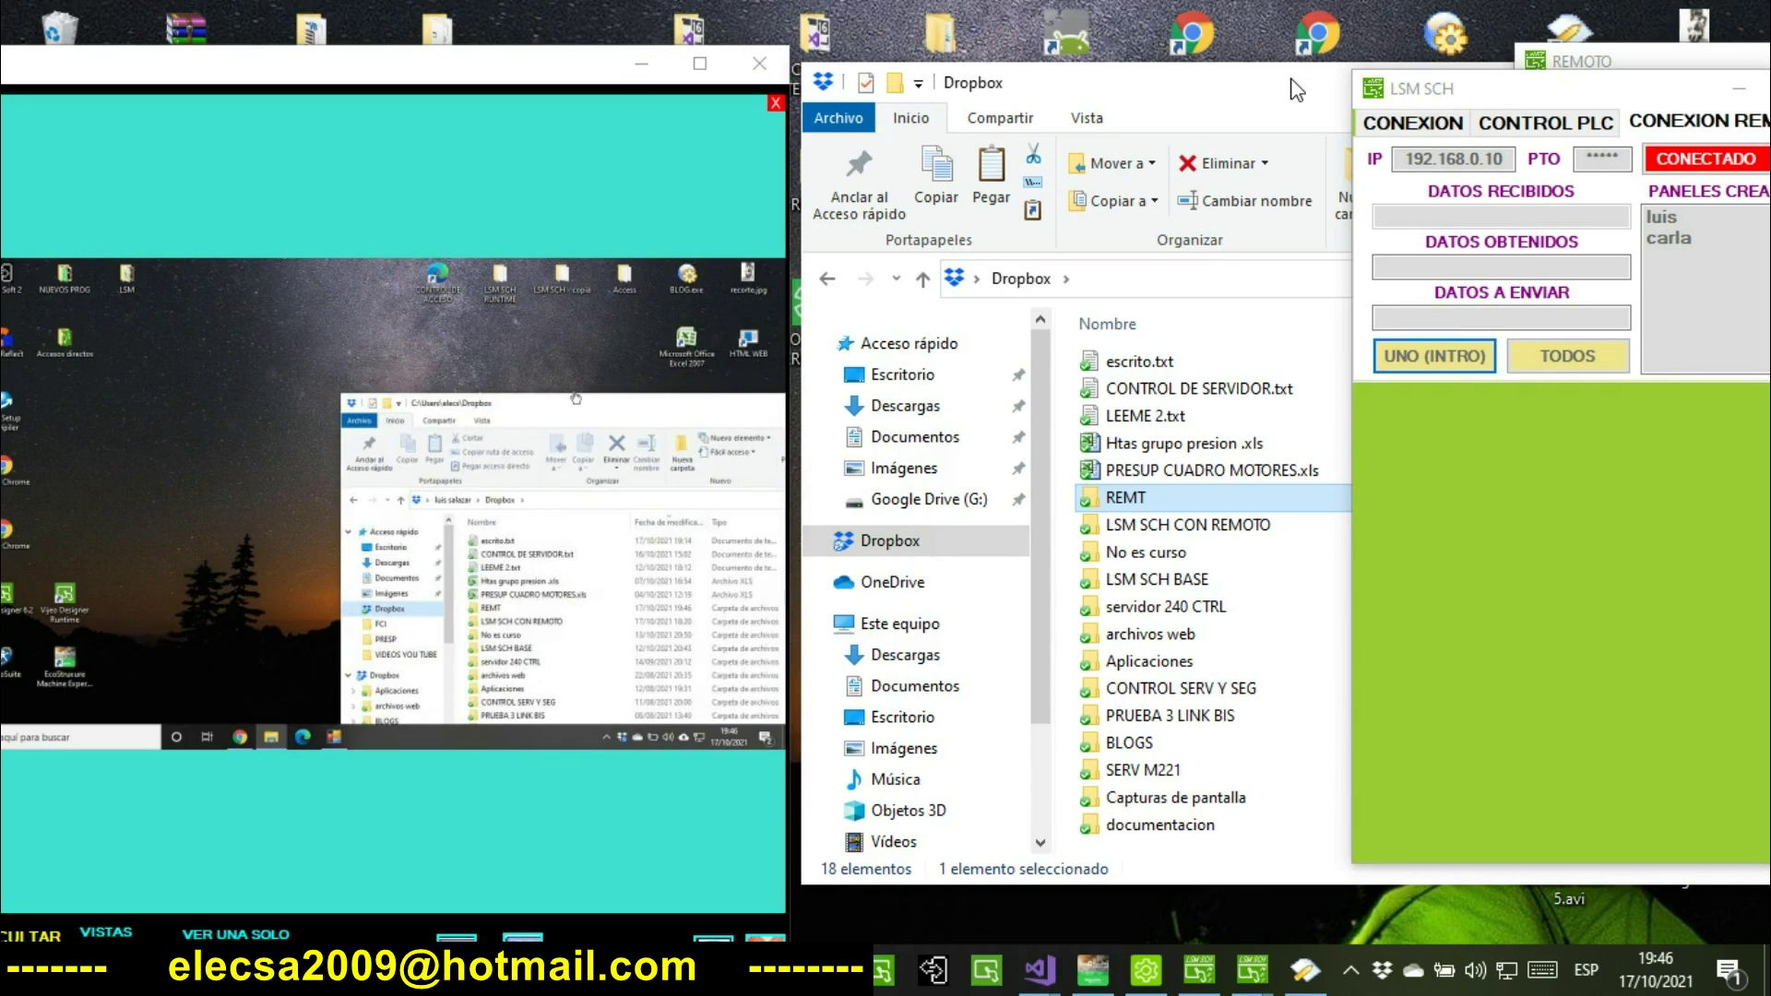
drag(576, 398, 584, 387)
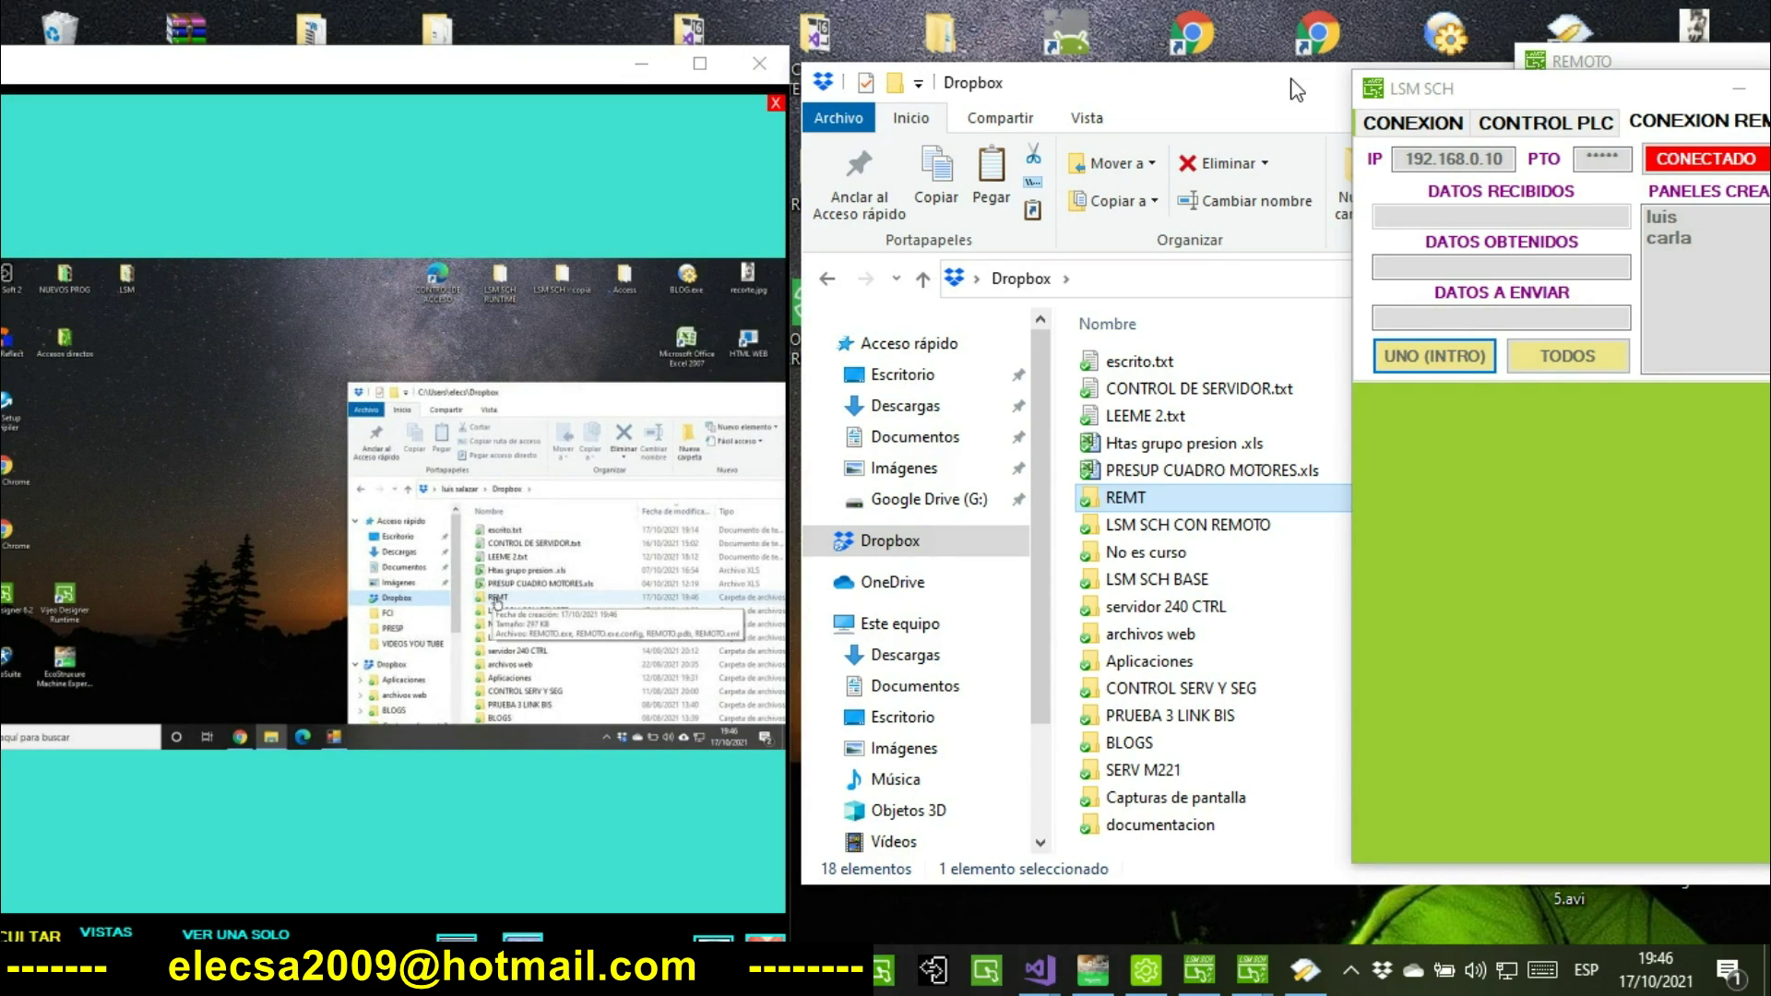
drag(497, 602, 237, 514)
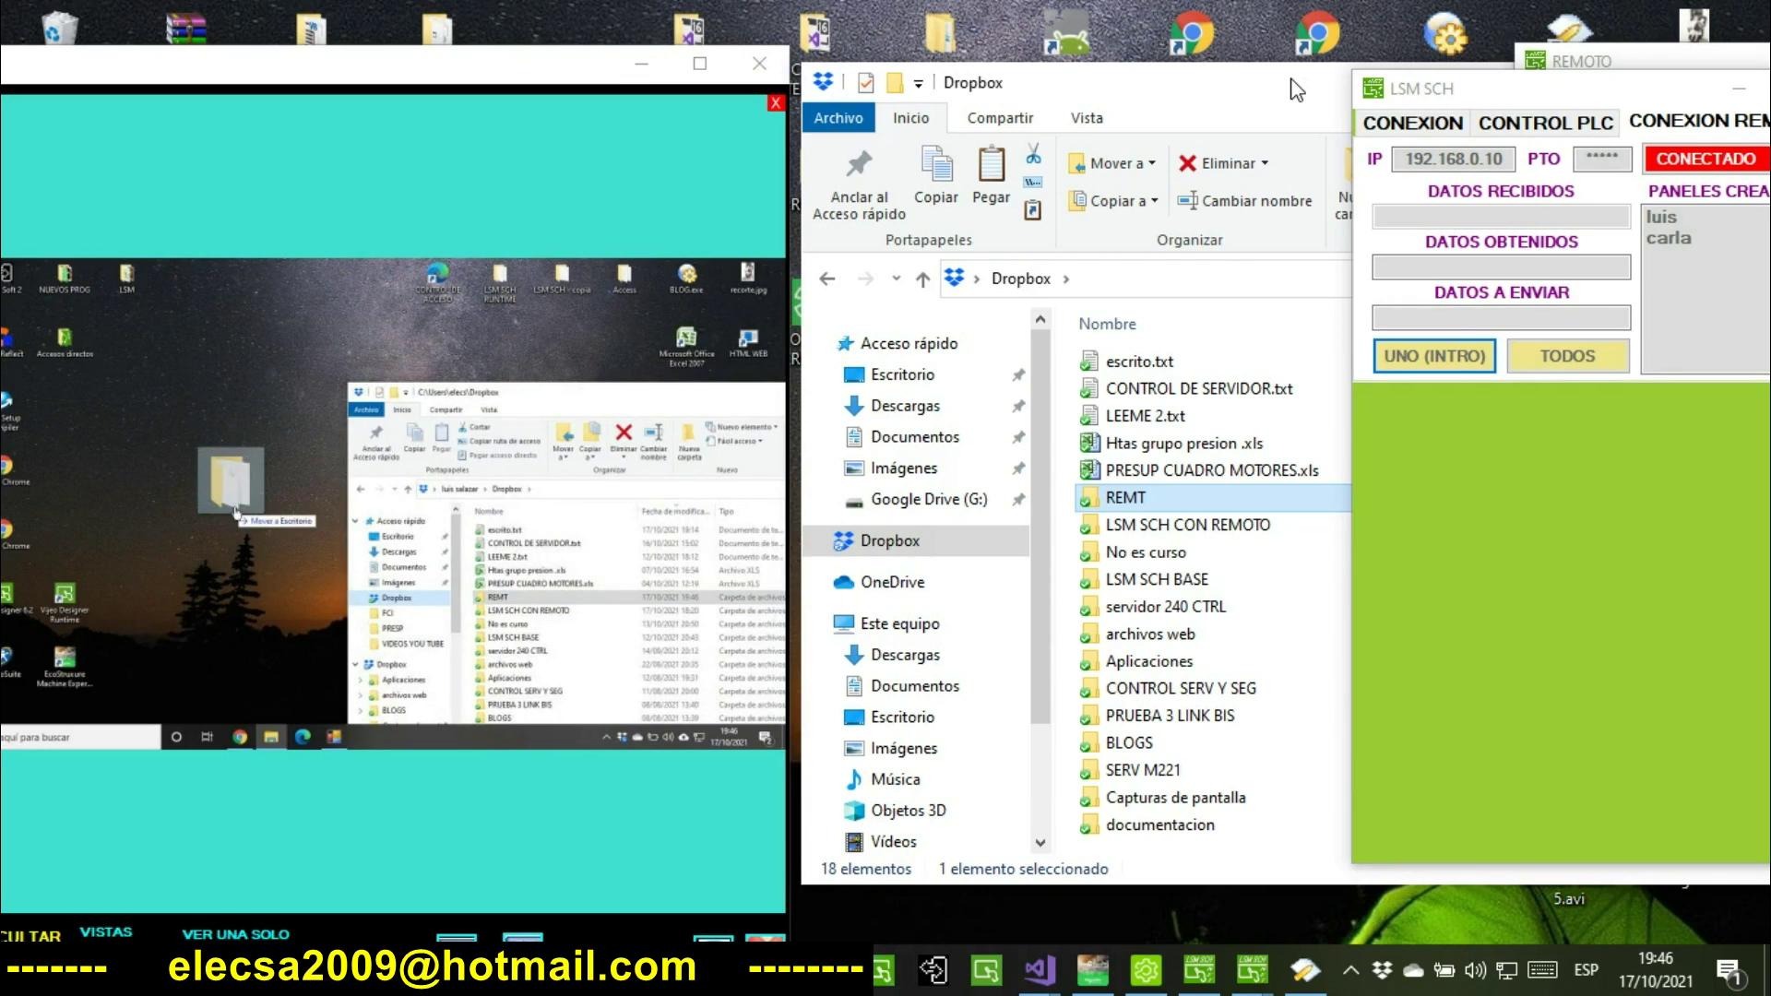
drag(237, 514, 242, 508)
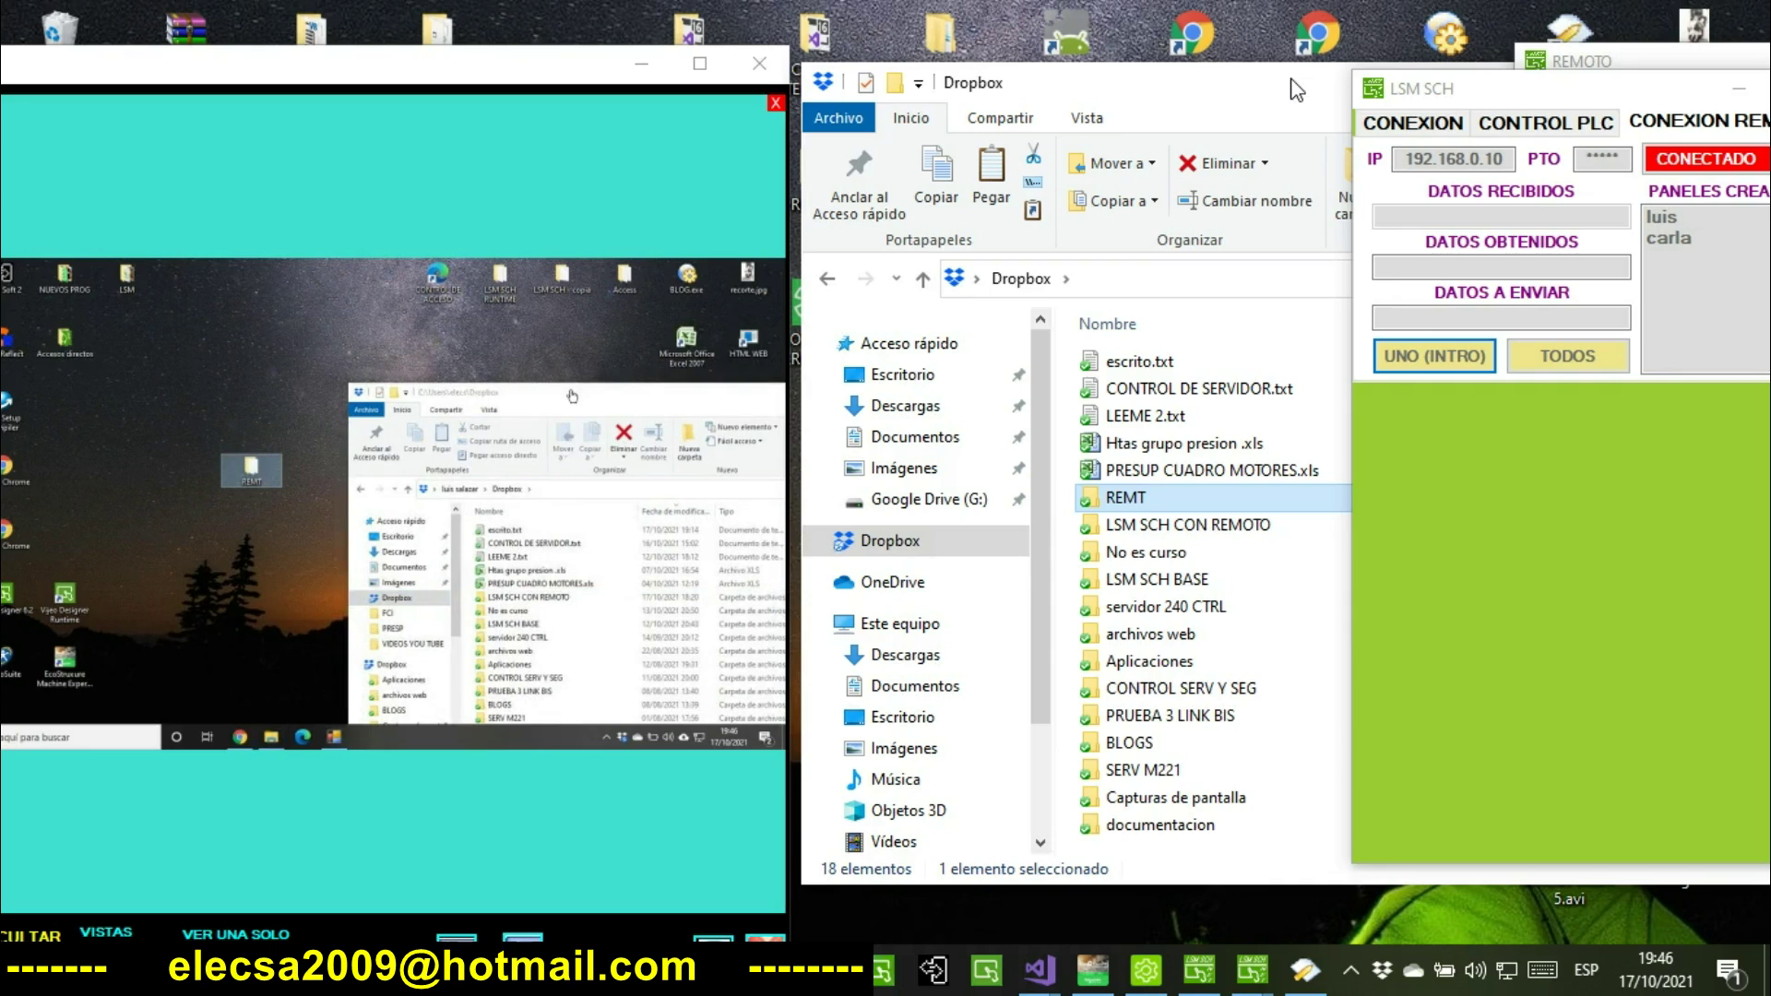
Clear the open window from the remote desktop, shift the REMT folder sideways and open it.
key(super+d)
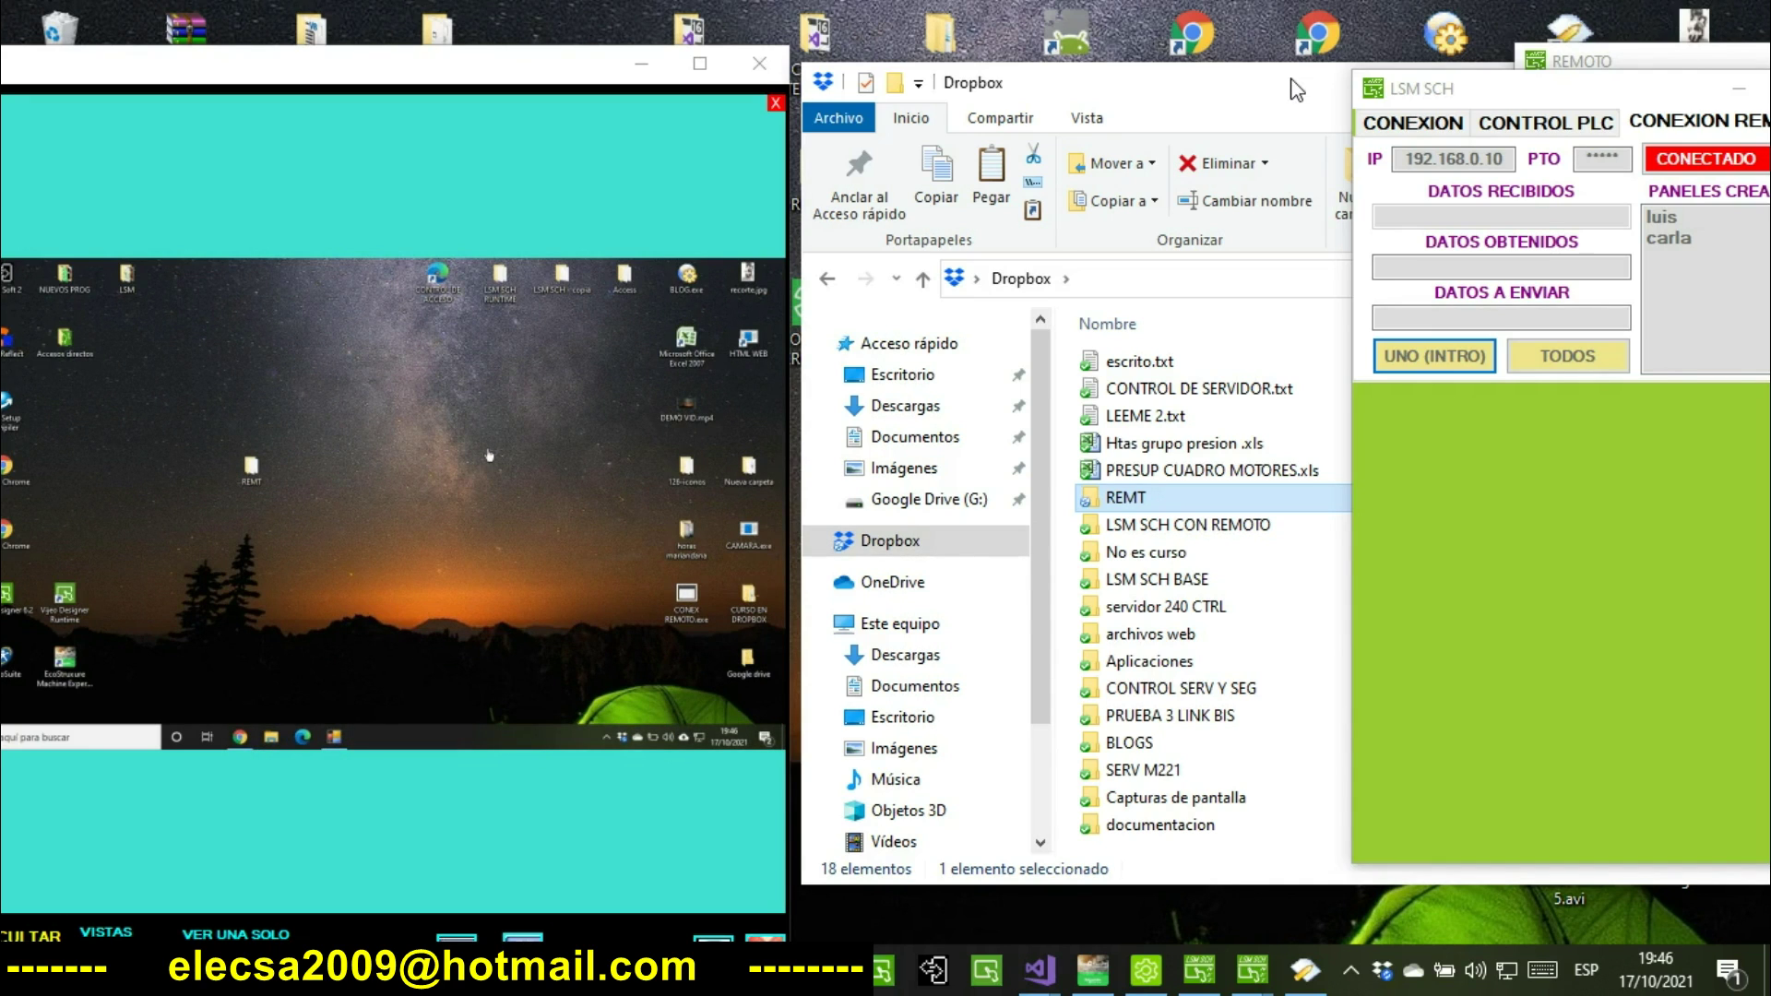
drag(255, 465, 325, 465)
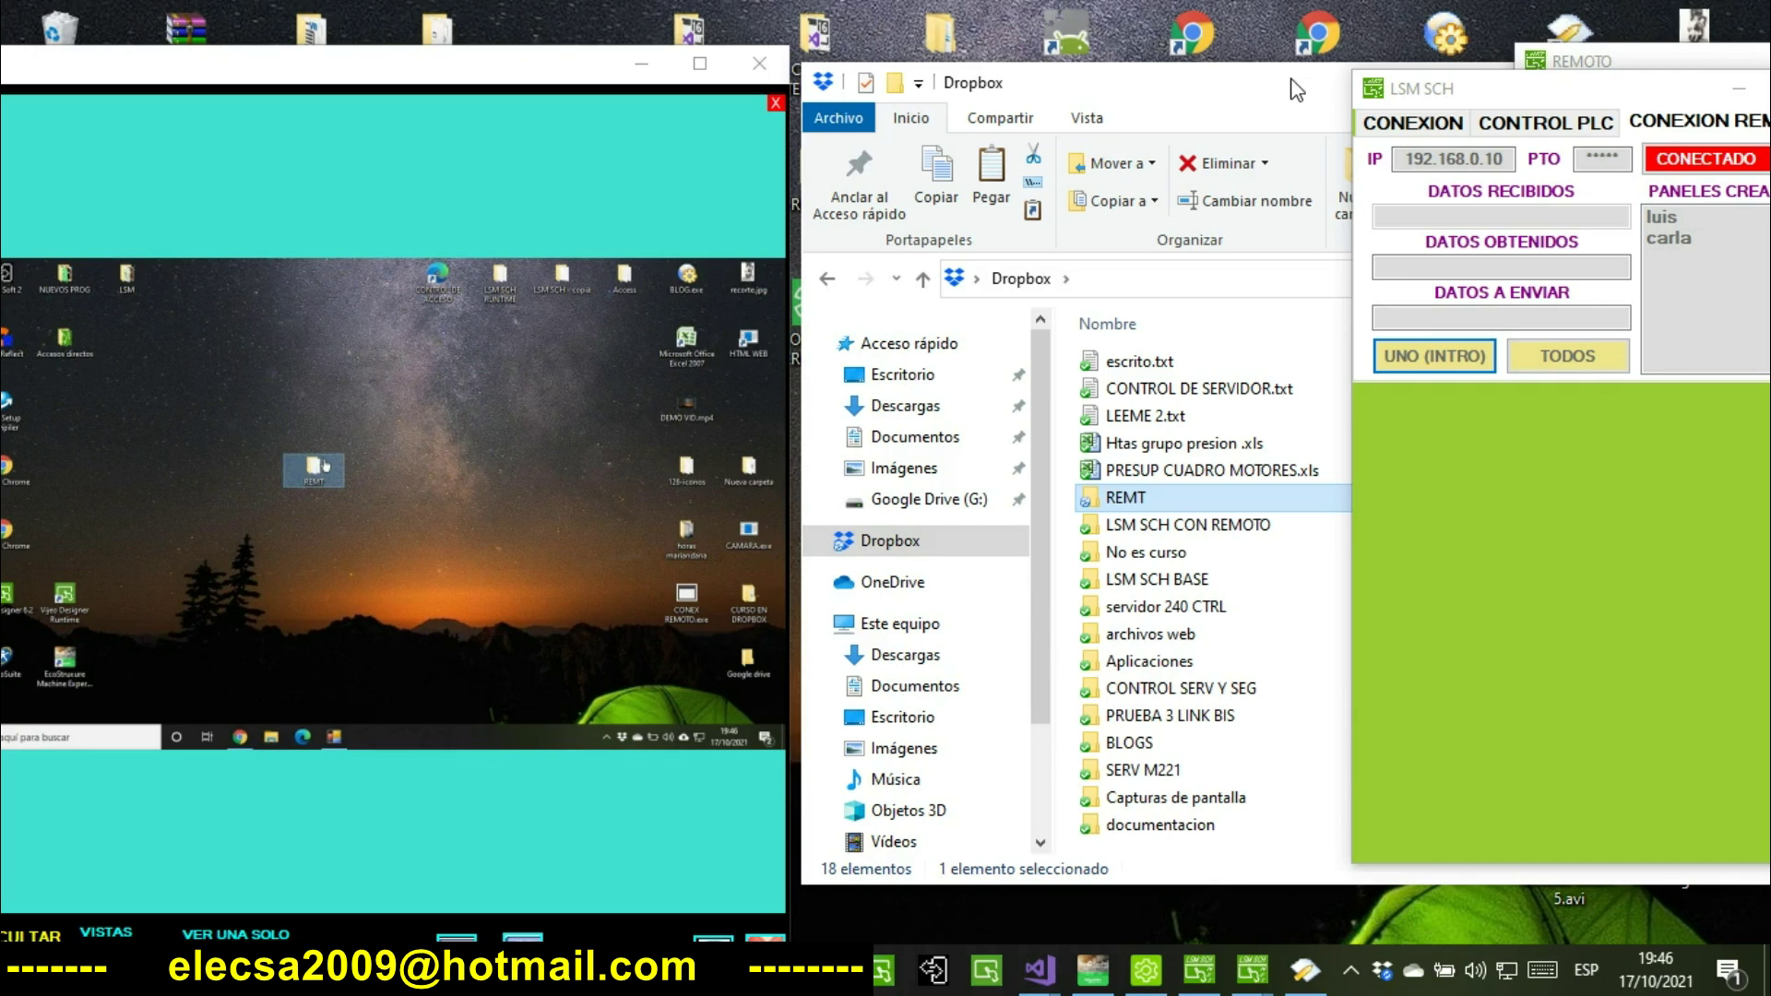
double_click(325, 465)
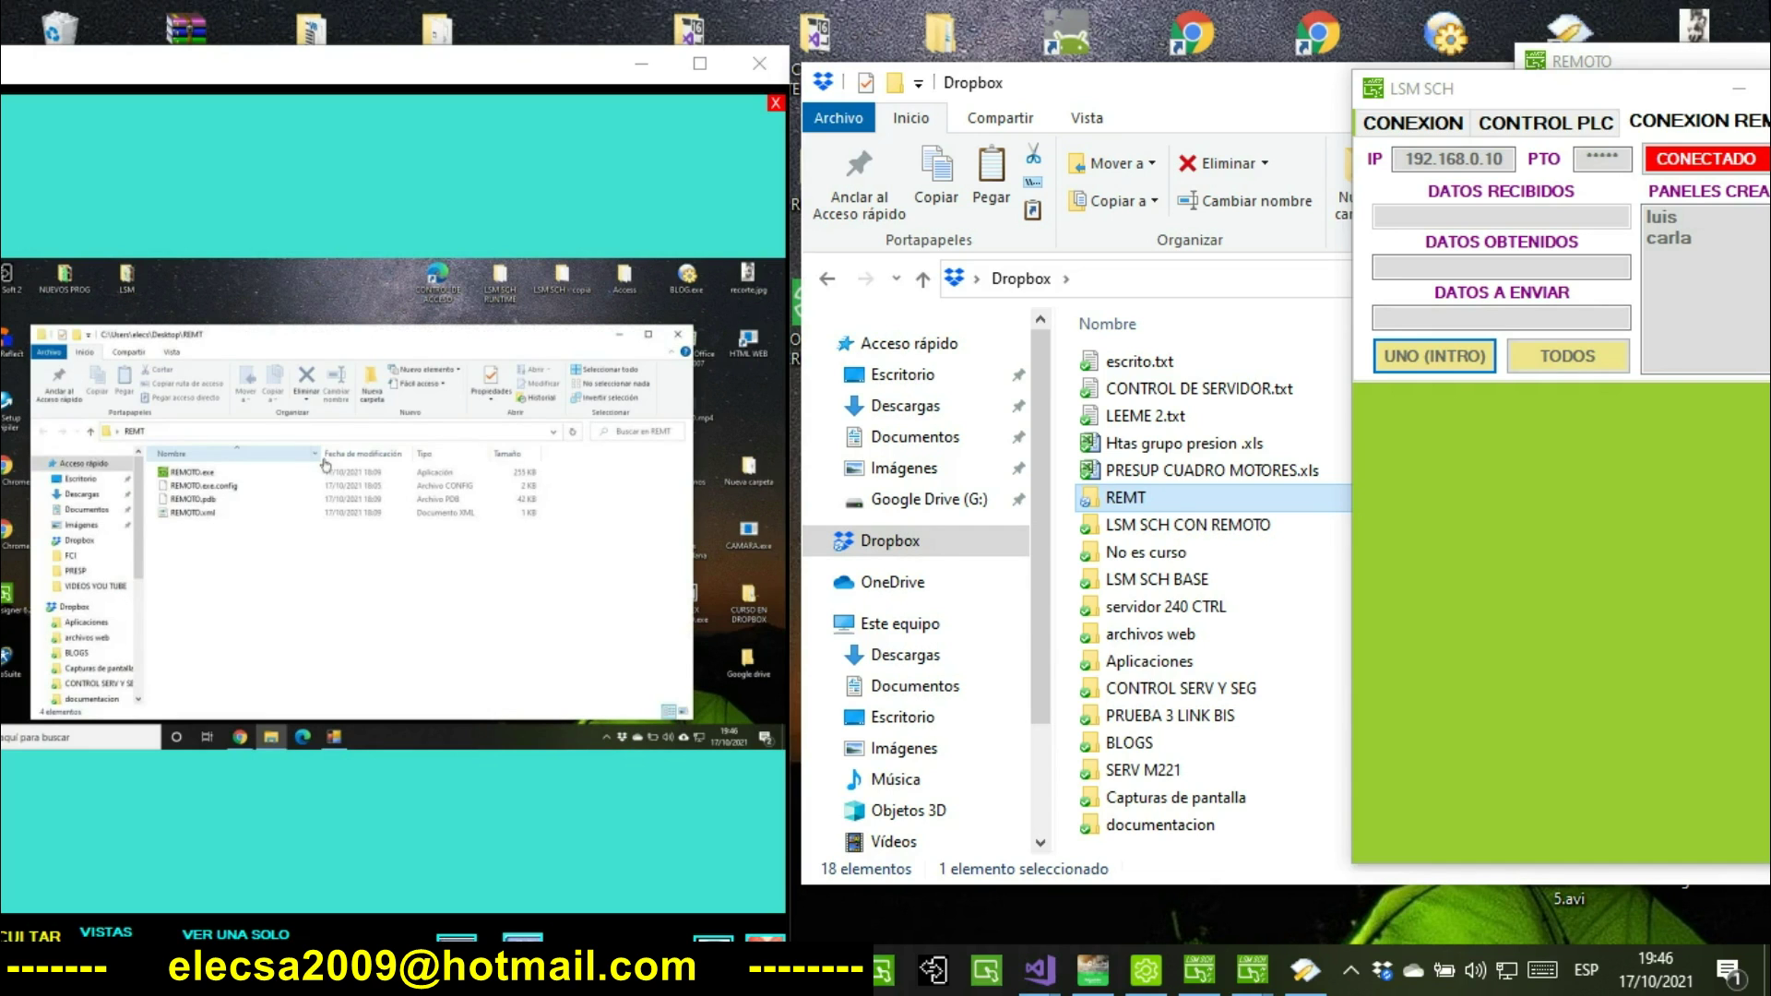
Close the Dropbox folder window on the local computer.
drag(1253, 92, 769, 86)
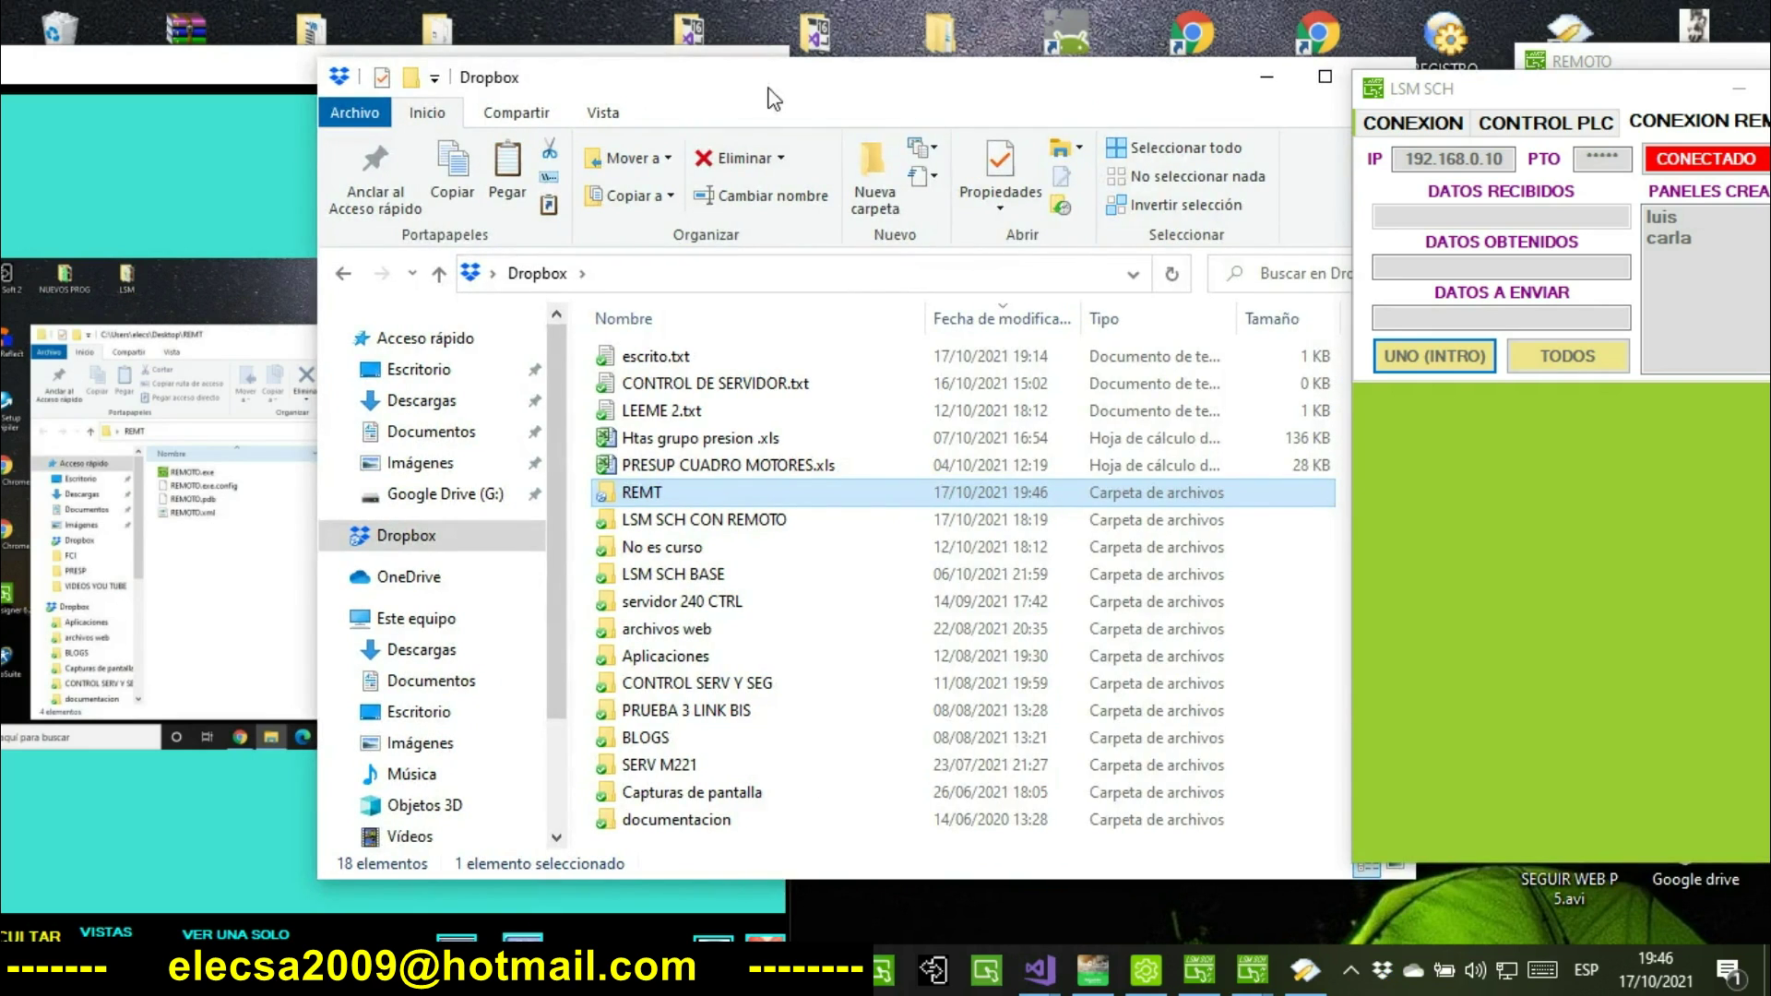
drag(1132, 84, 939, 85)
click(1181, 83)
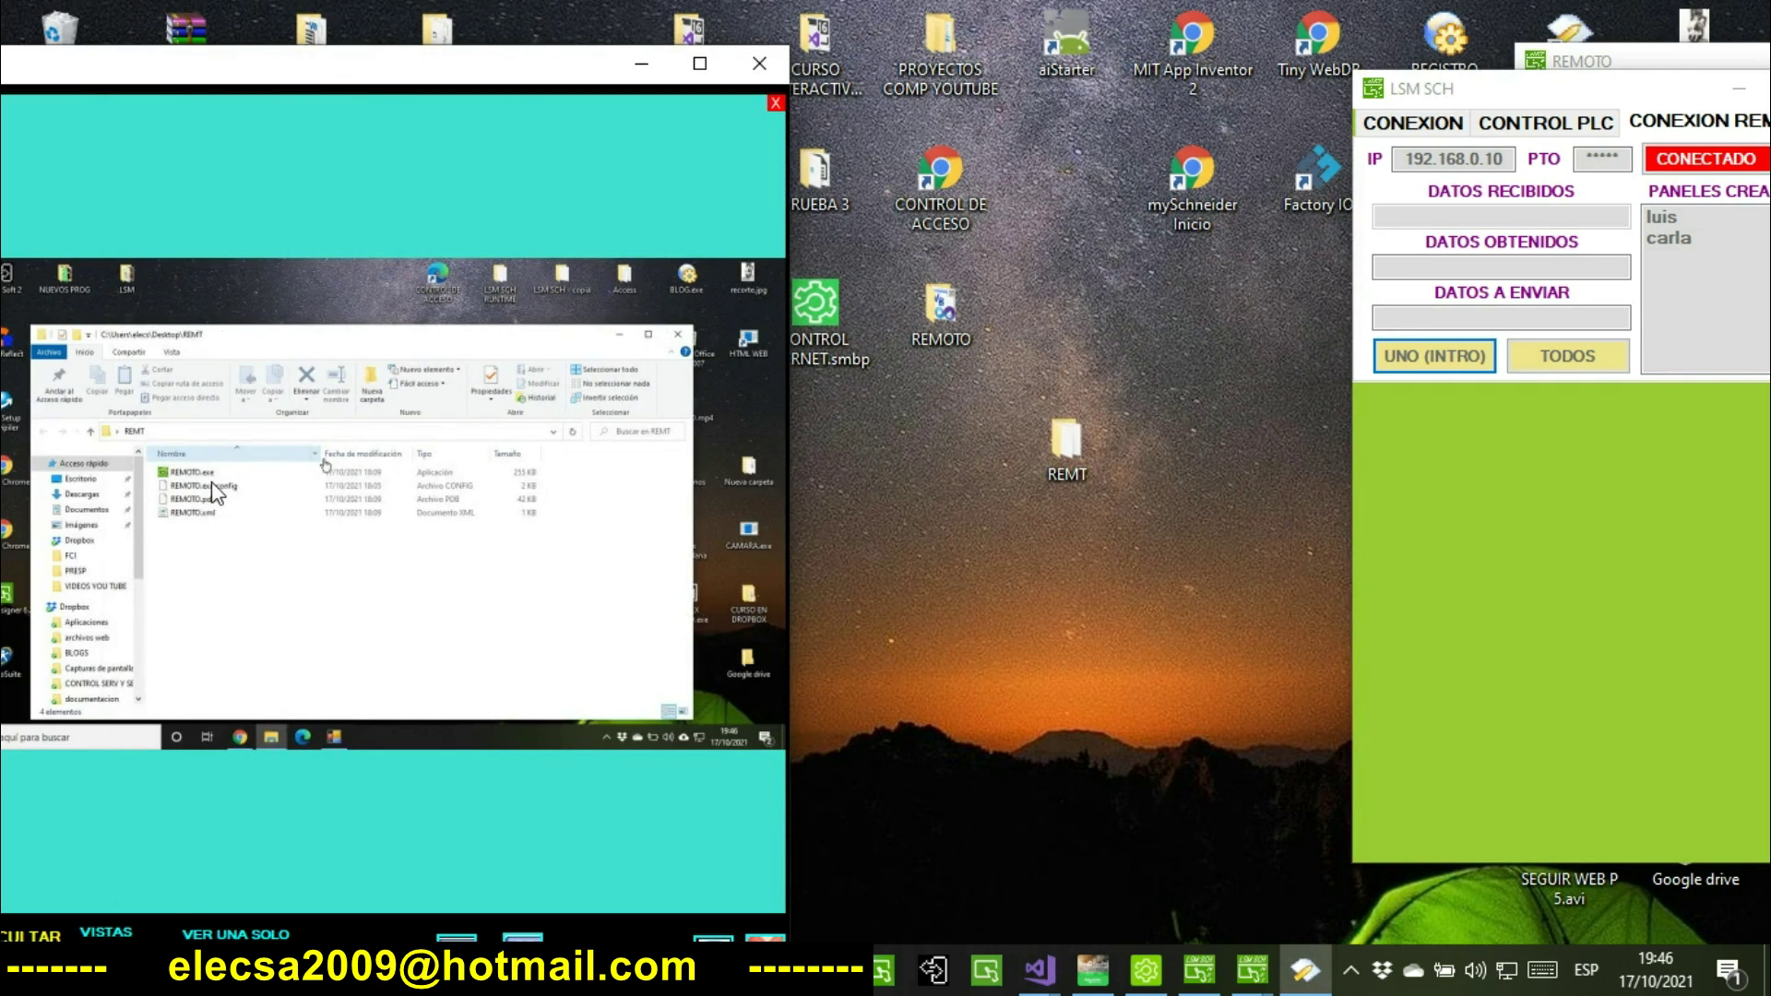
Place LSM SCH beside the recorder window and shift both REMOTO windows inward from the desktop's right edge.
drag(1541, 92, 987, 323)
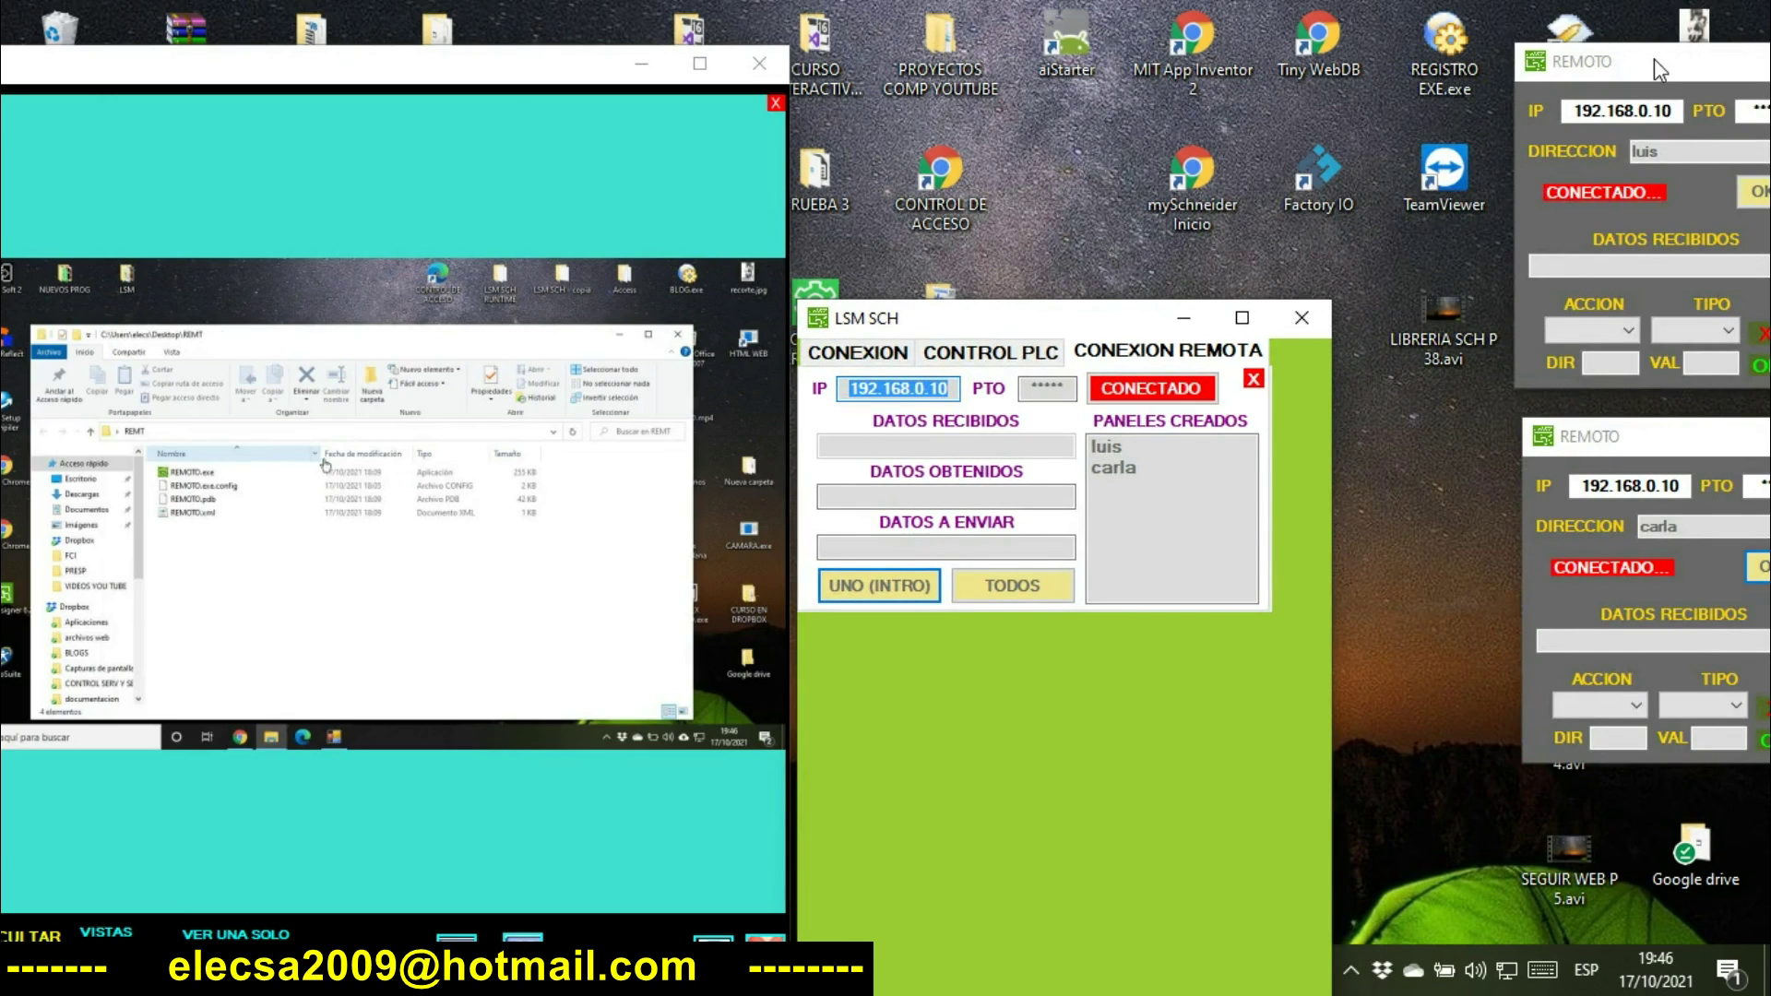
drag(1654, 58, 1428, 39)
drag(1622, 439, 1524, 449)
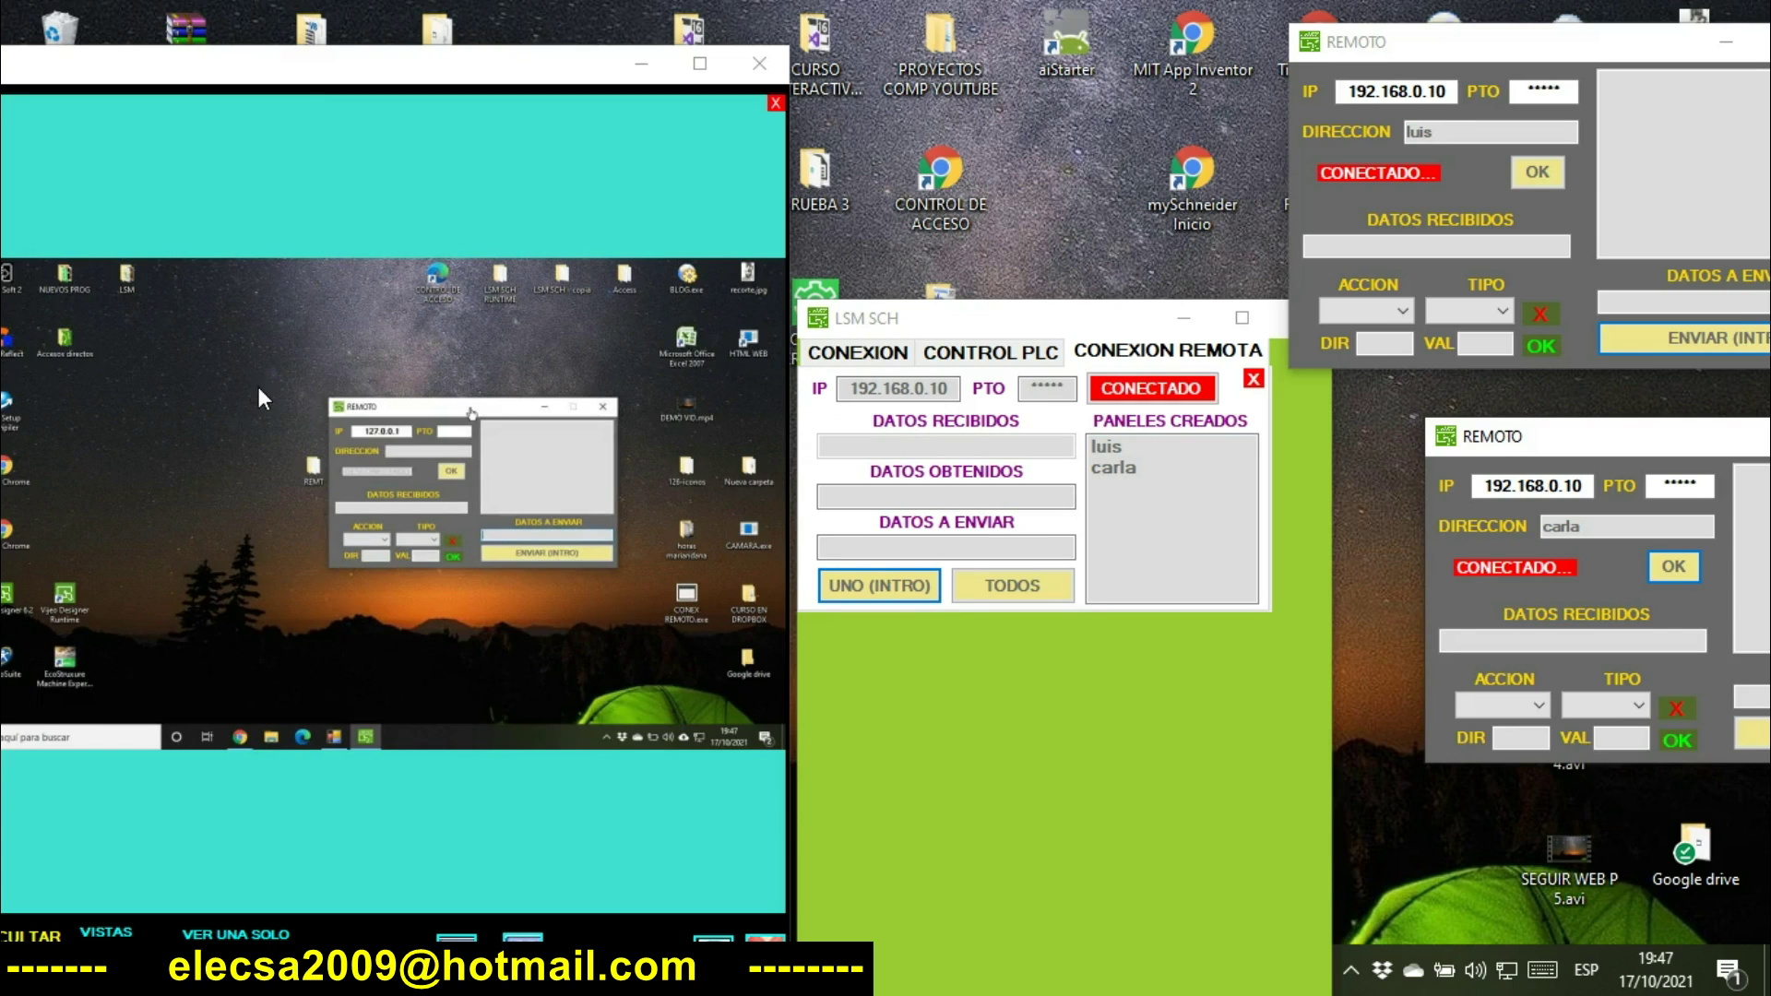
Spread the recorder, LSM SCH and both REMOTO windows so they no longer overlap and both panels show fully, and maximize LSM SCH.
drag(371, 72, 146, 38)
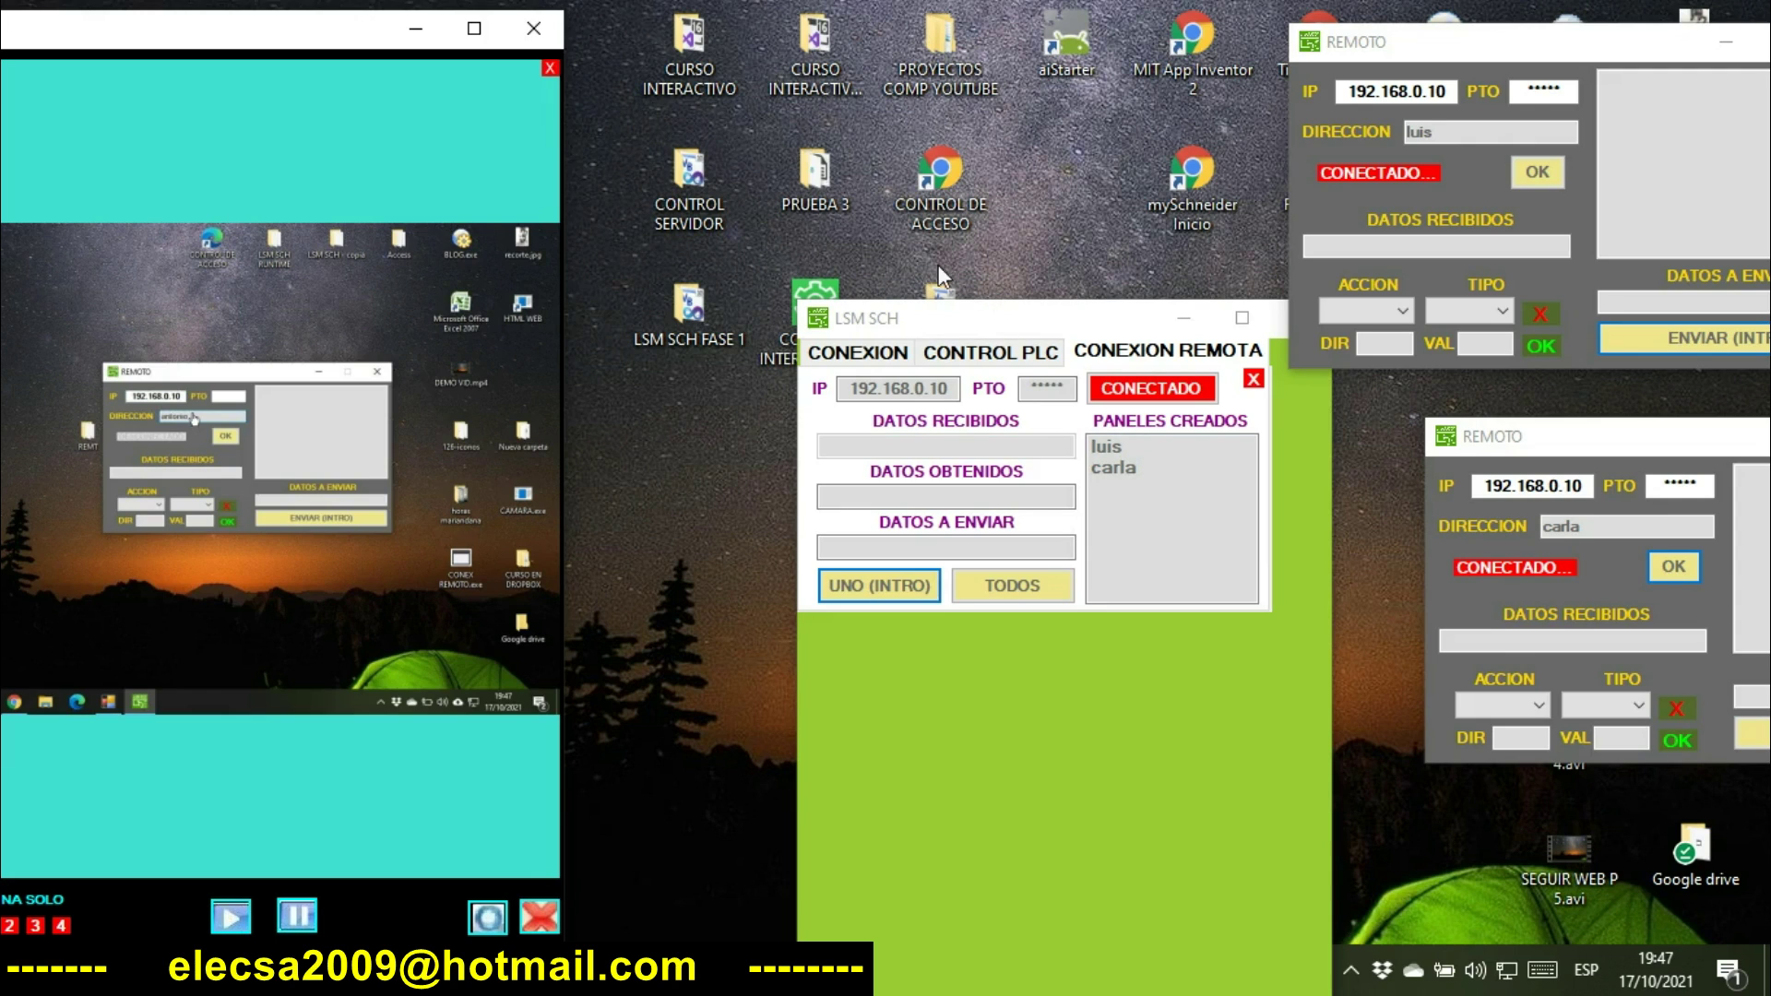
drag(1016, 330, 806, 74)
drag(1459, 42, 1325, 39)
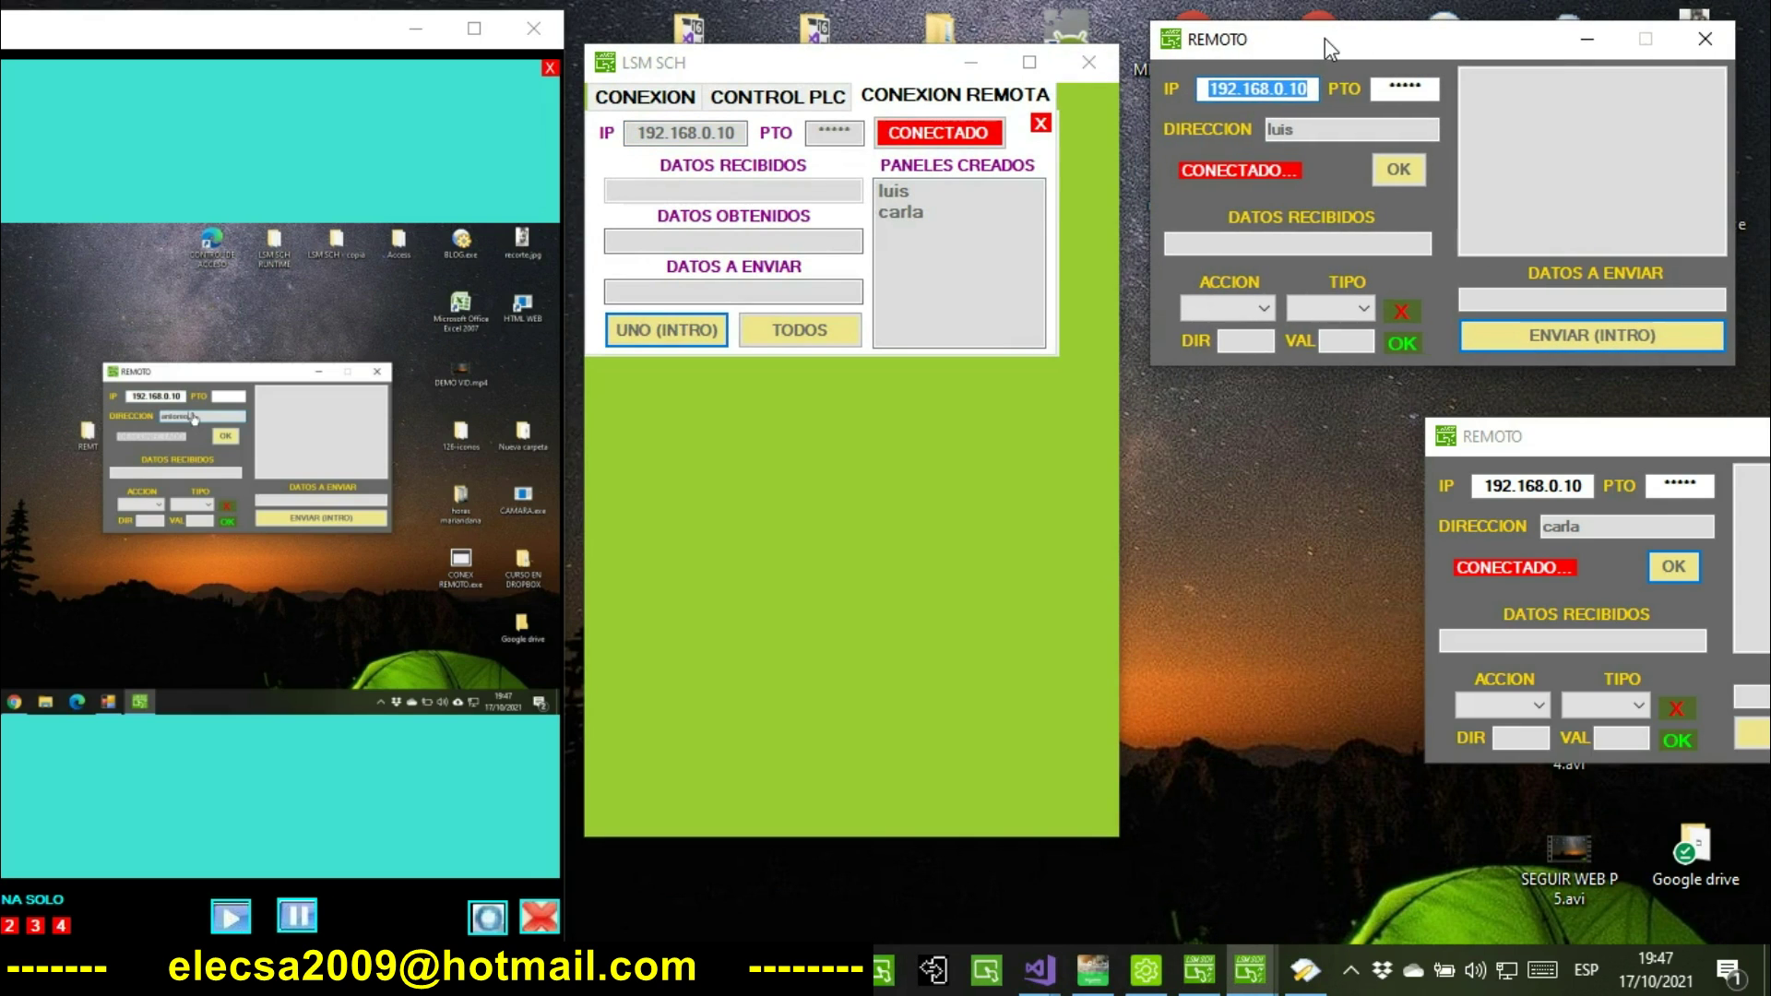
click(1578, 441)
drag(1578, 441, 1310, 410)
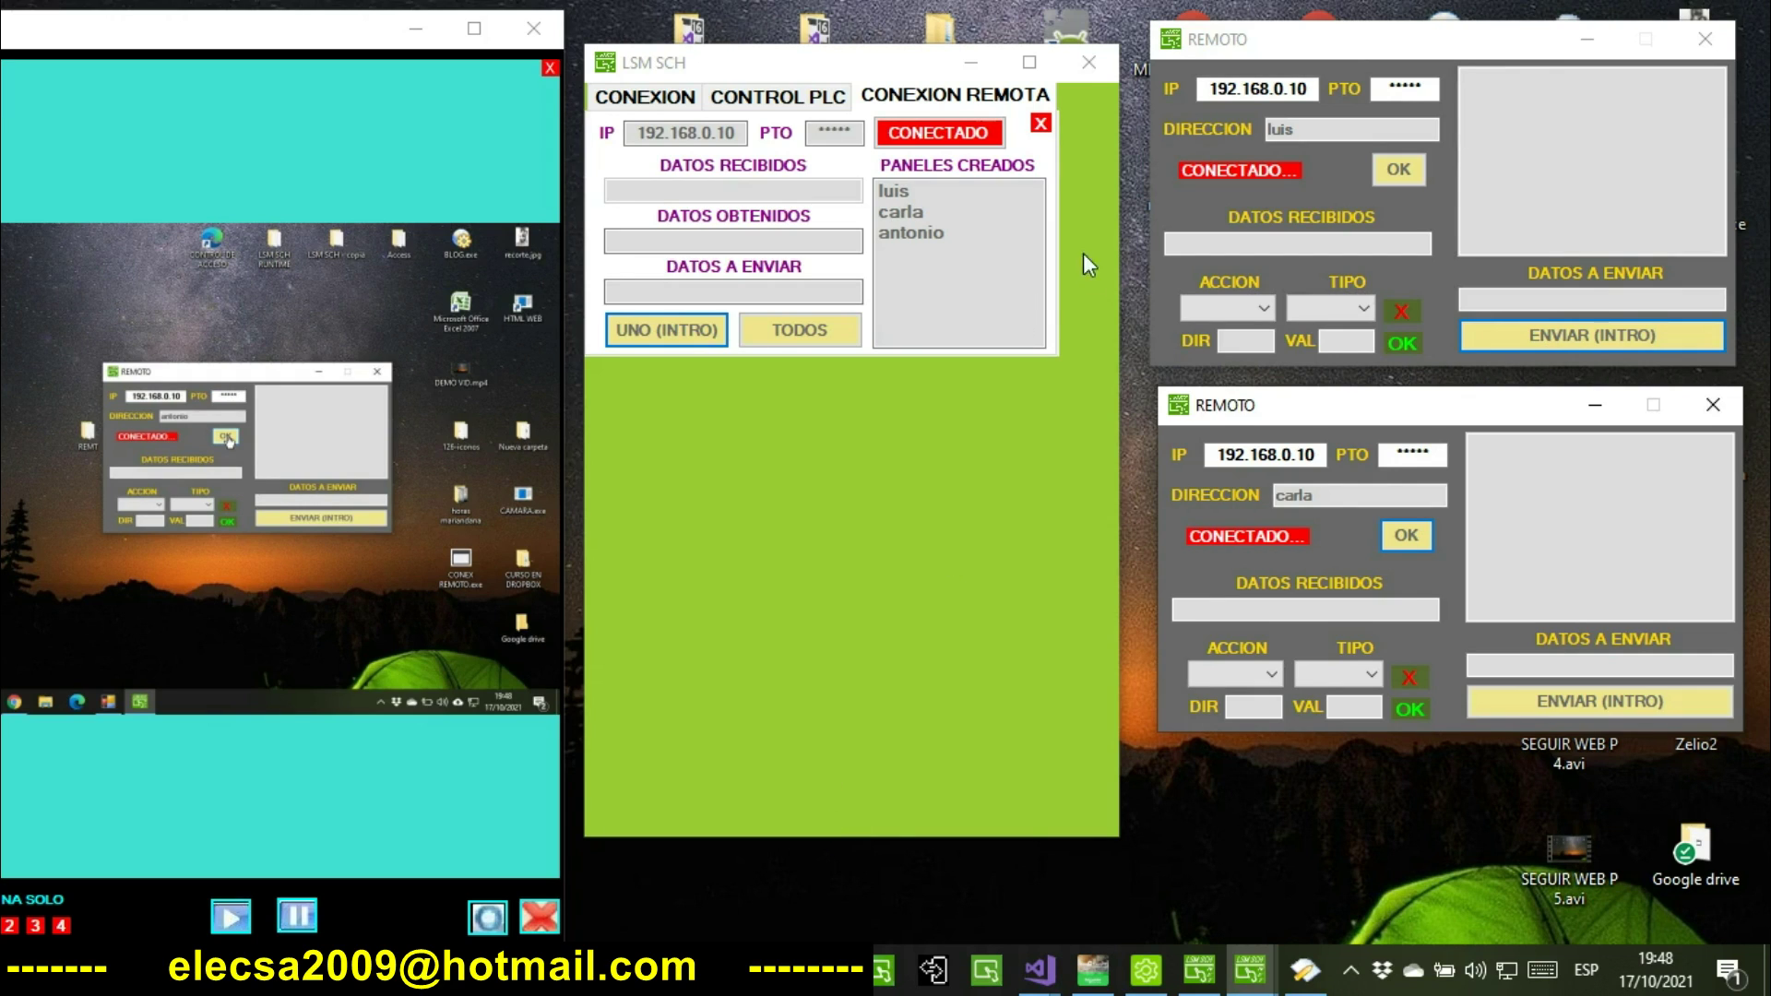
click(1041, 58)
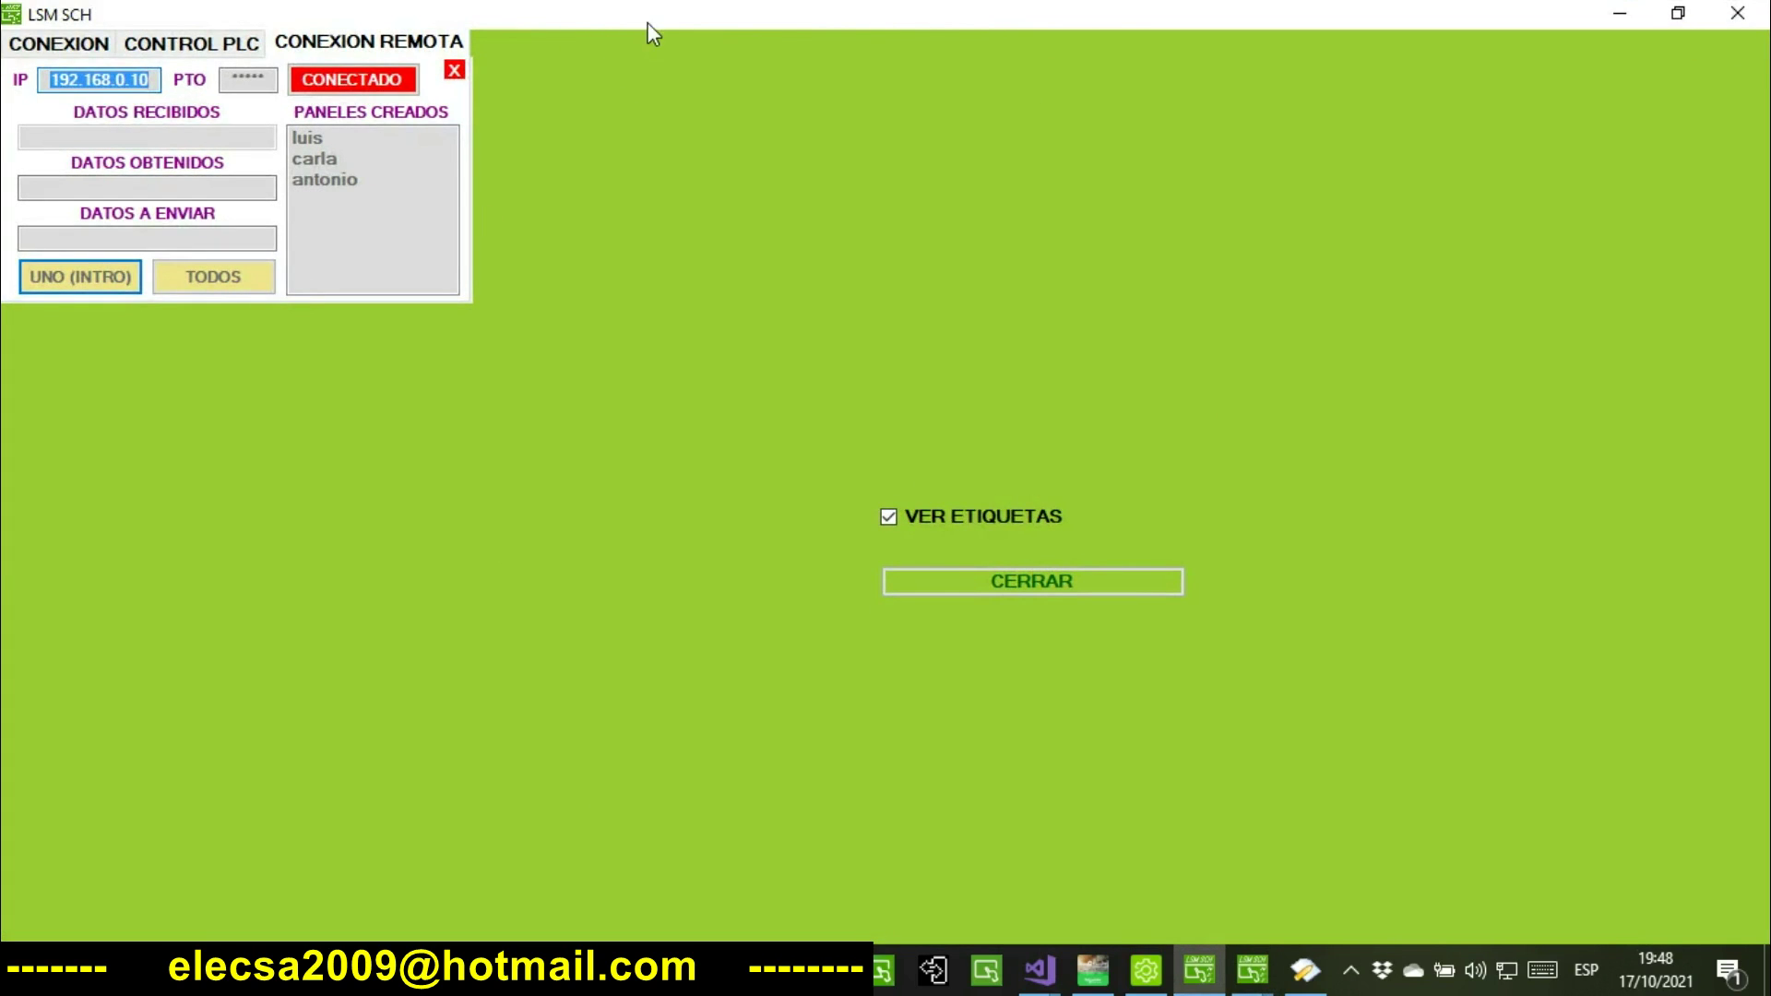
Restore LSM SCH to its smaller window and nudge both REMOTO windows slightly so they sit clear beside it.
double_click(659, 22)
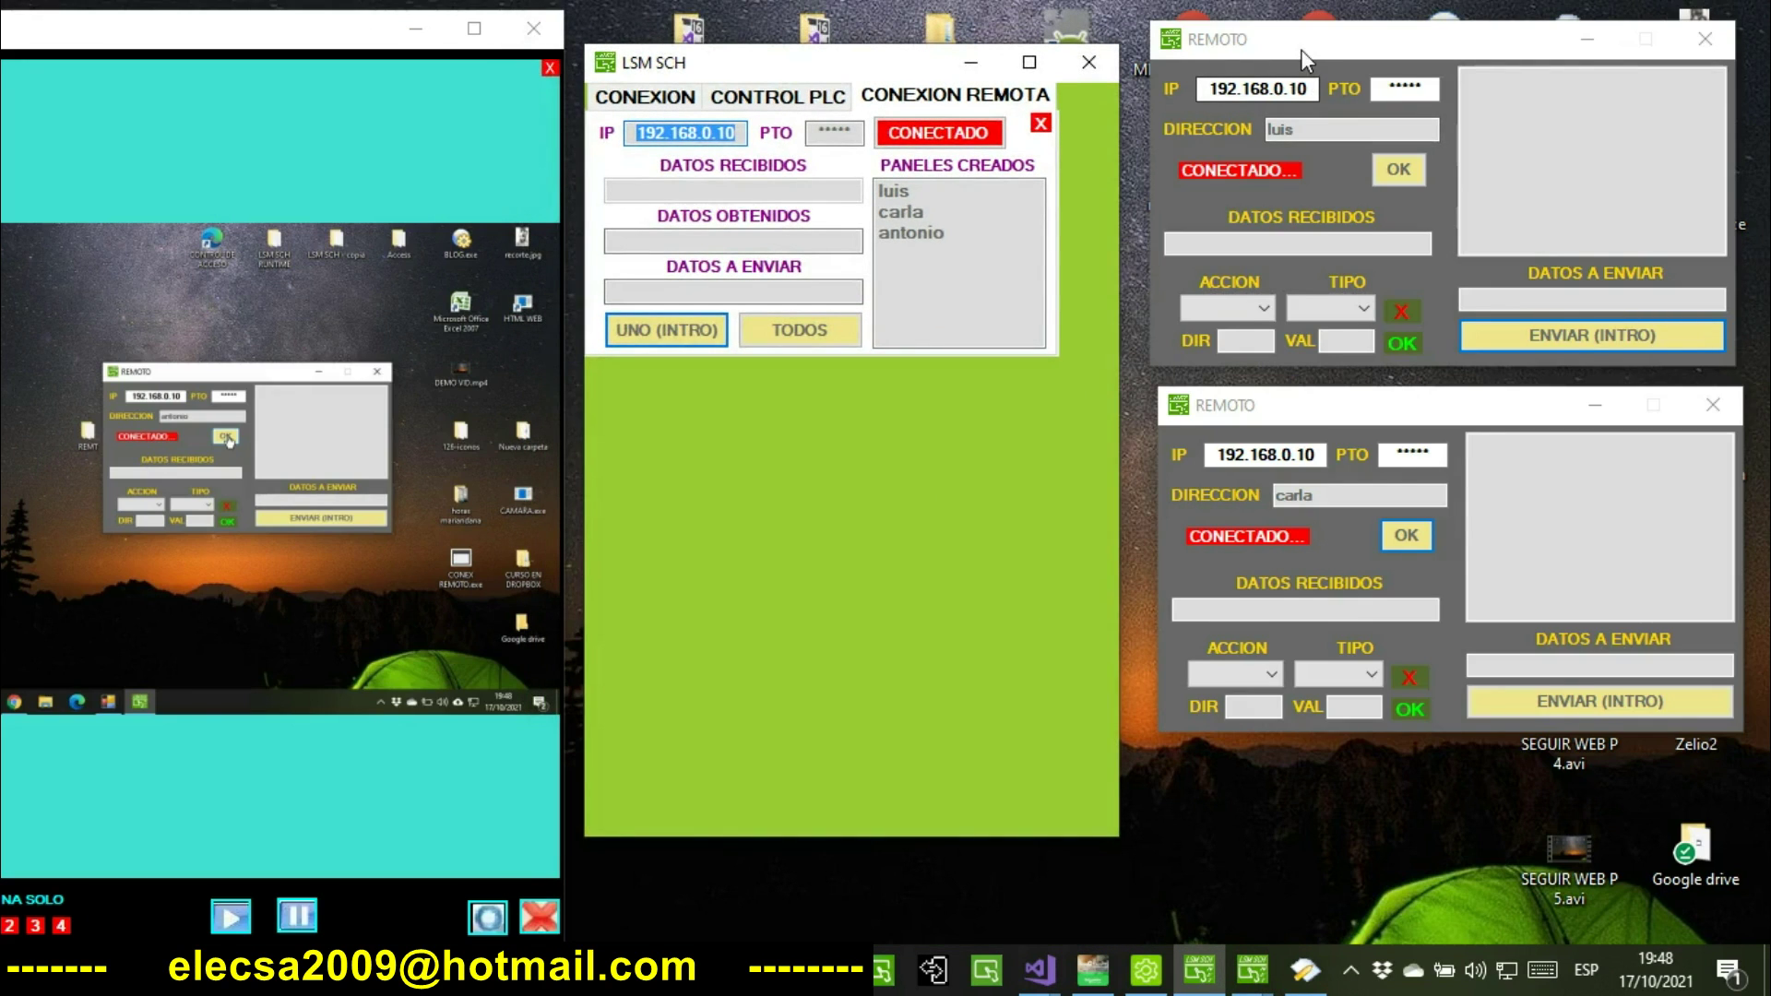
drag(1303, 46, 1299, 47)
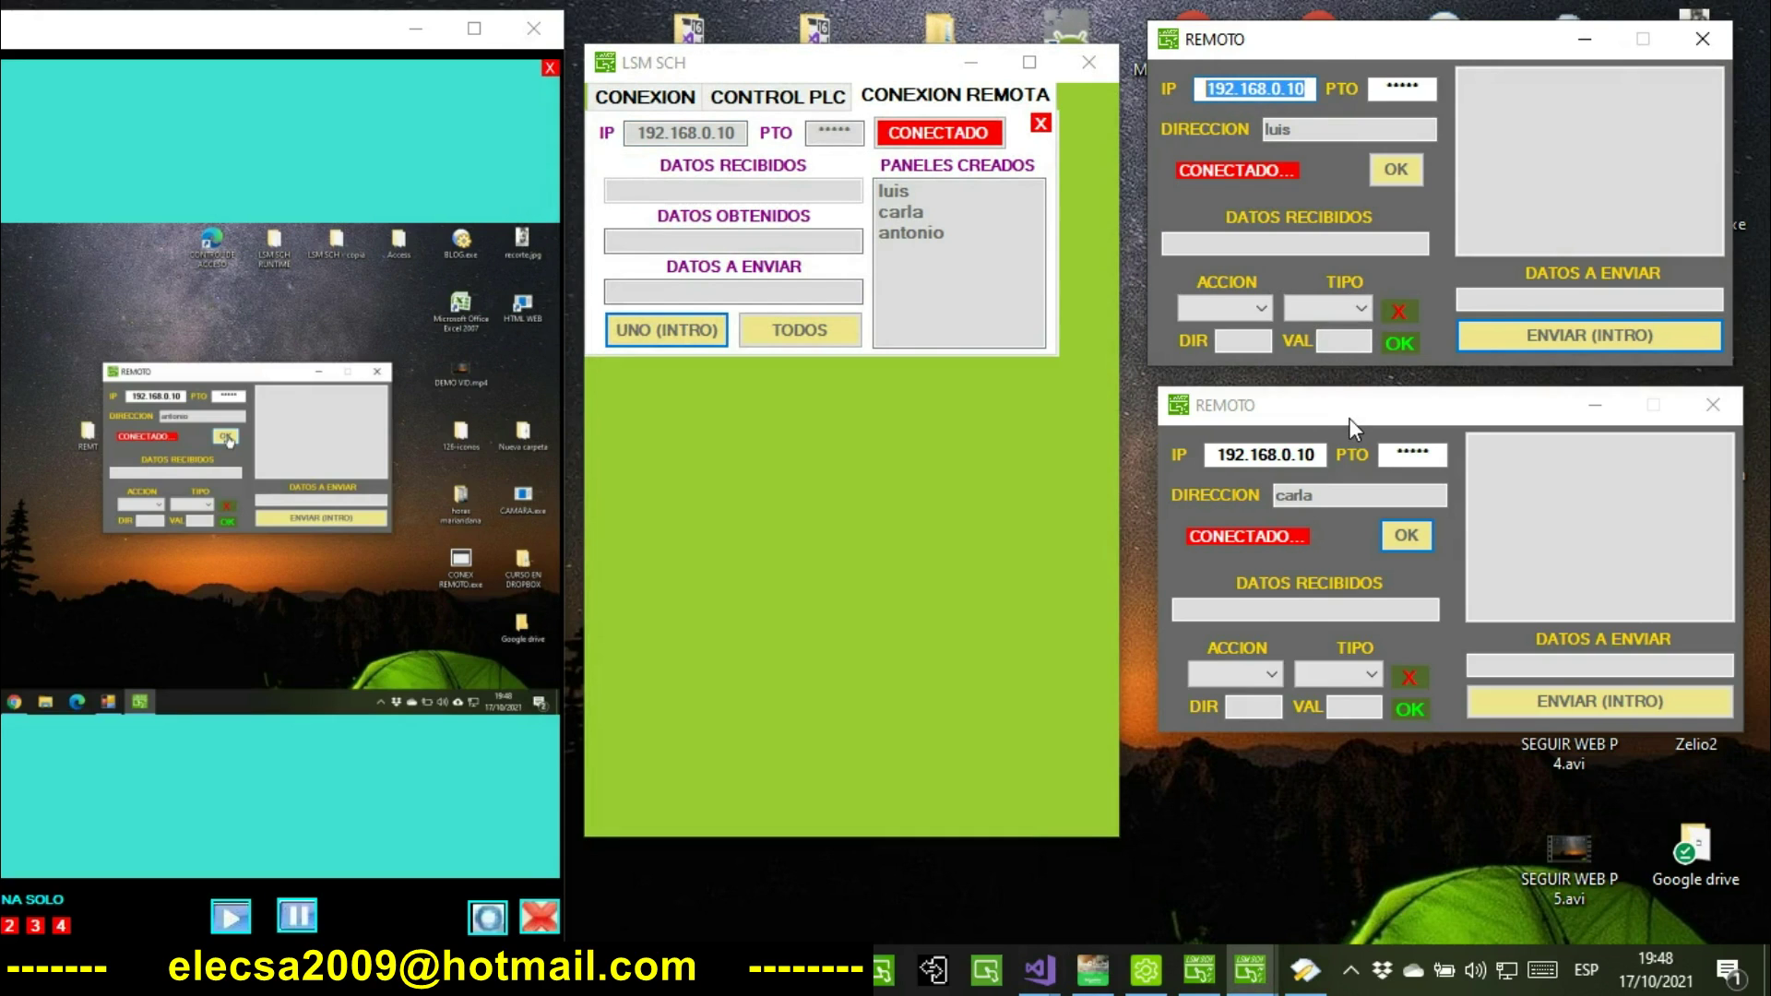
drag(1349, 418, 1361, 424)
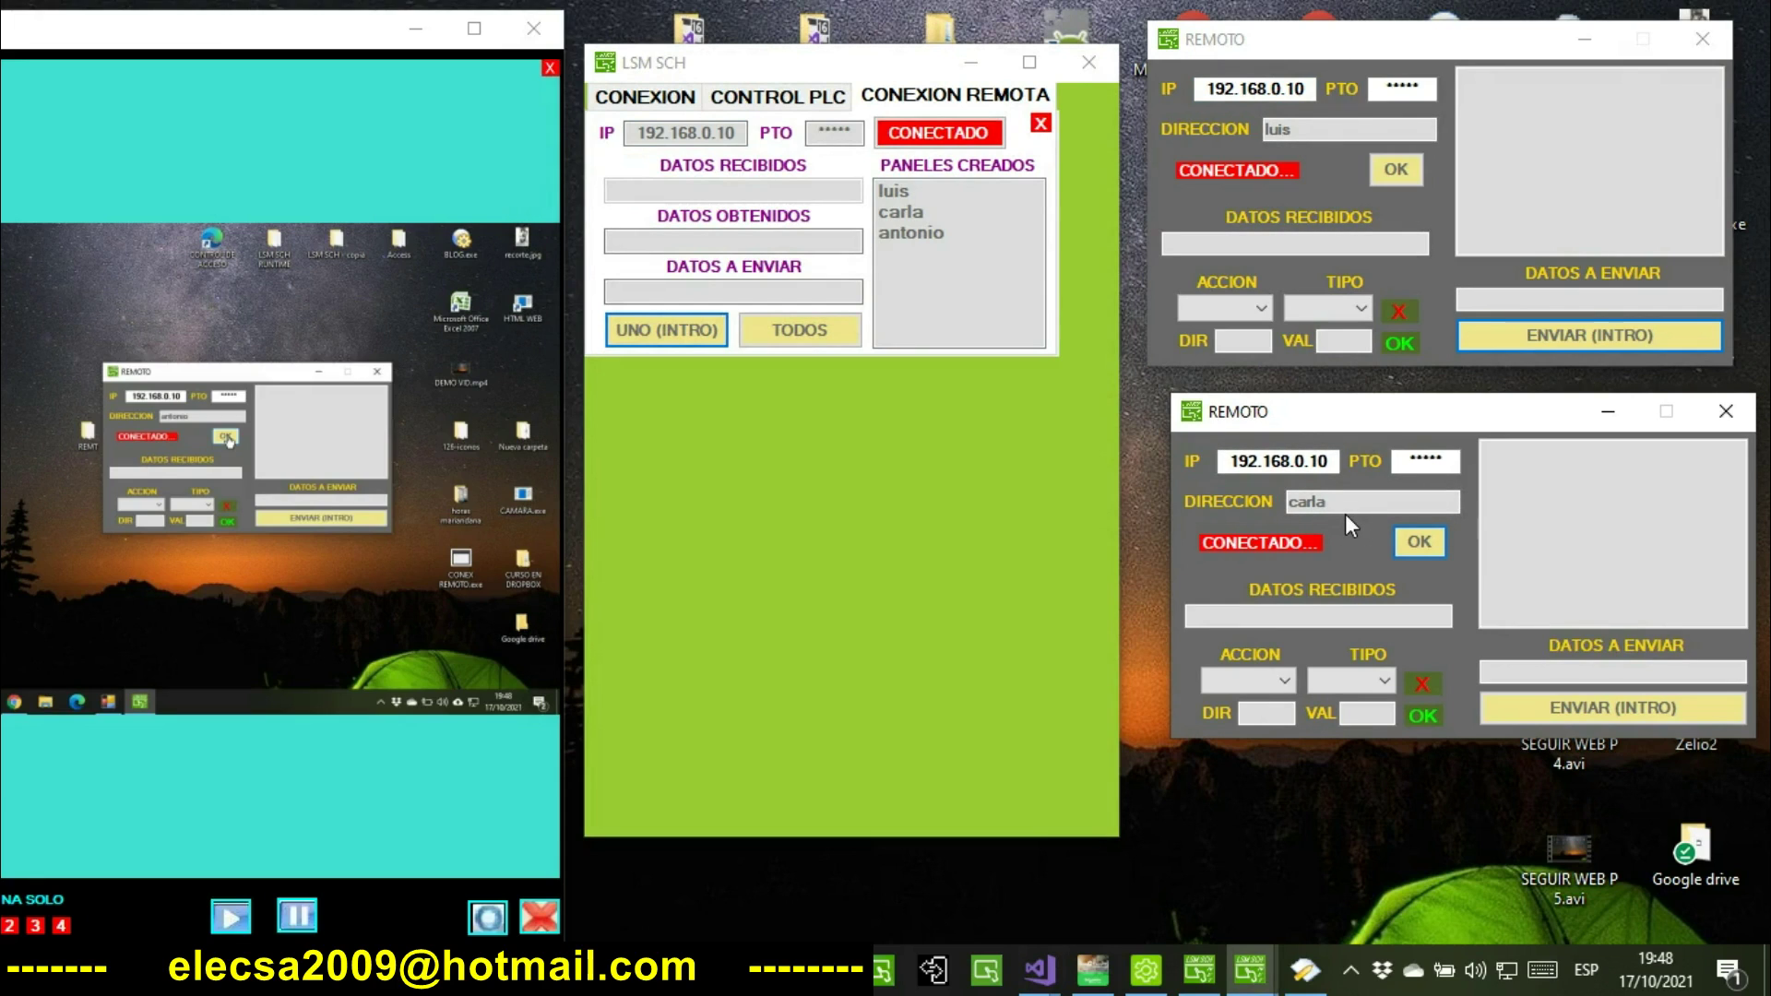
drag(1409, 423, 1395, 417)
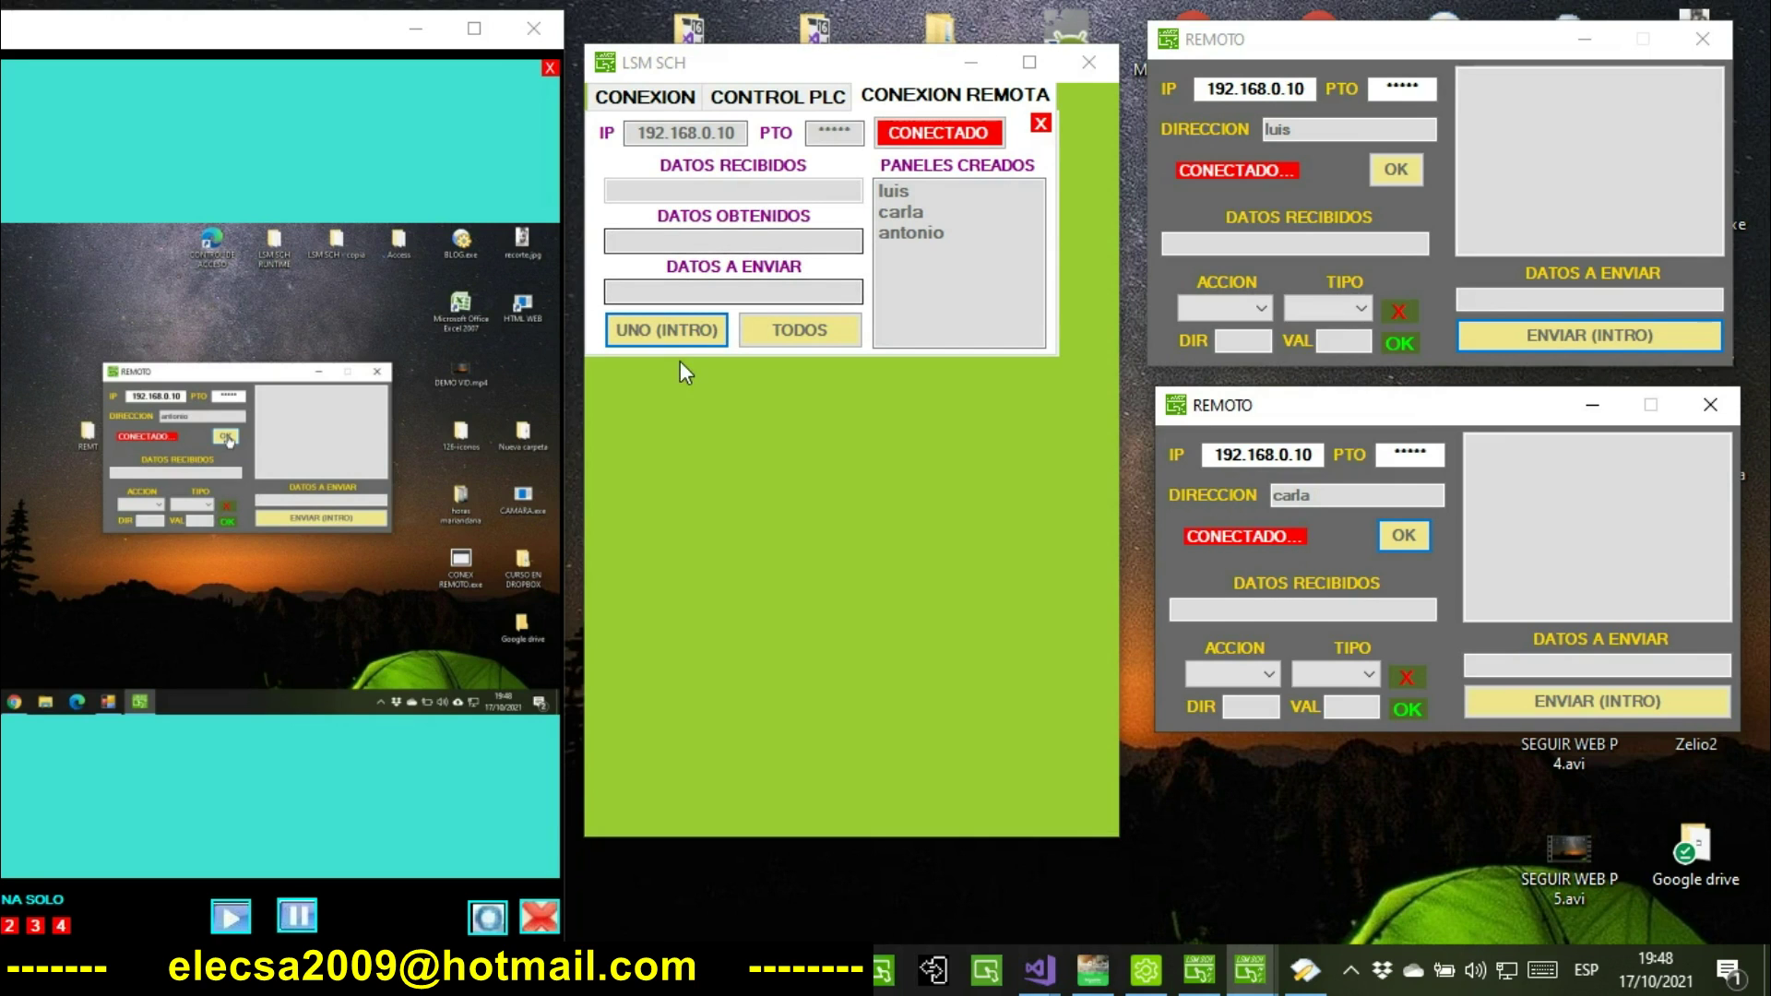
Send the text "kjbfkhebkh" from LSM SCH to only the third created panel, the one running on the remote computer.
click(937, 242)
click(709, 292)
text(kjbfkhebkh)
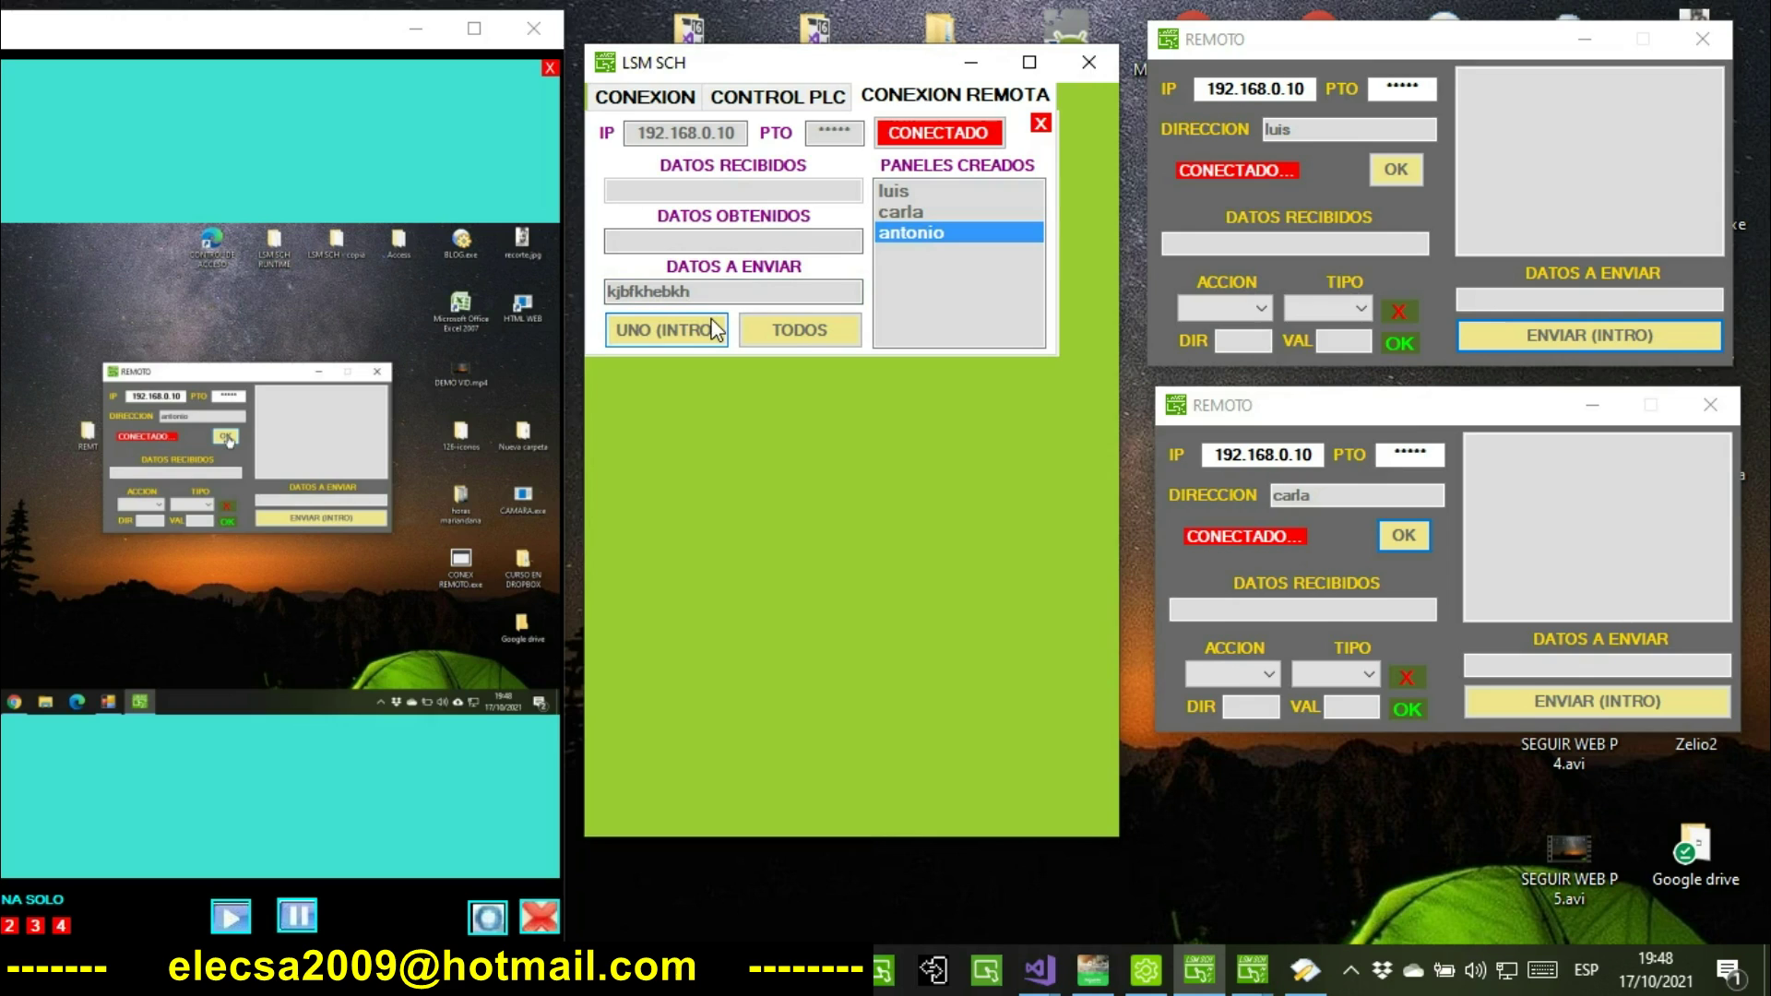
click(715, 330)
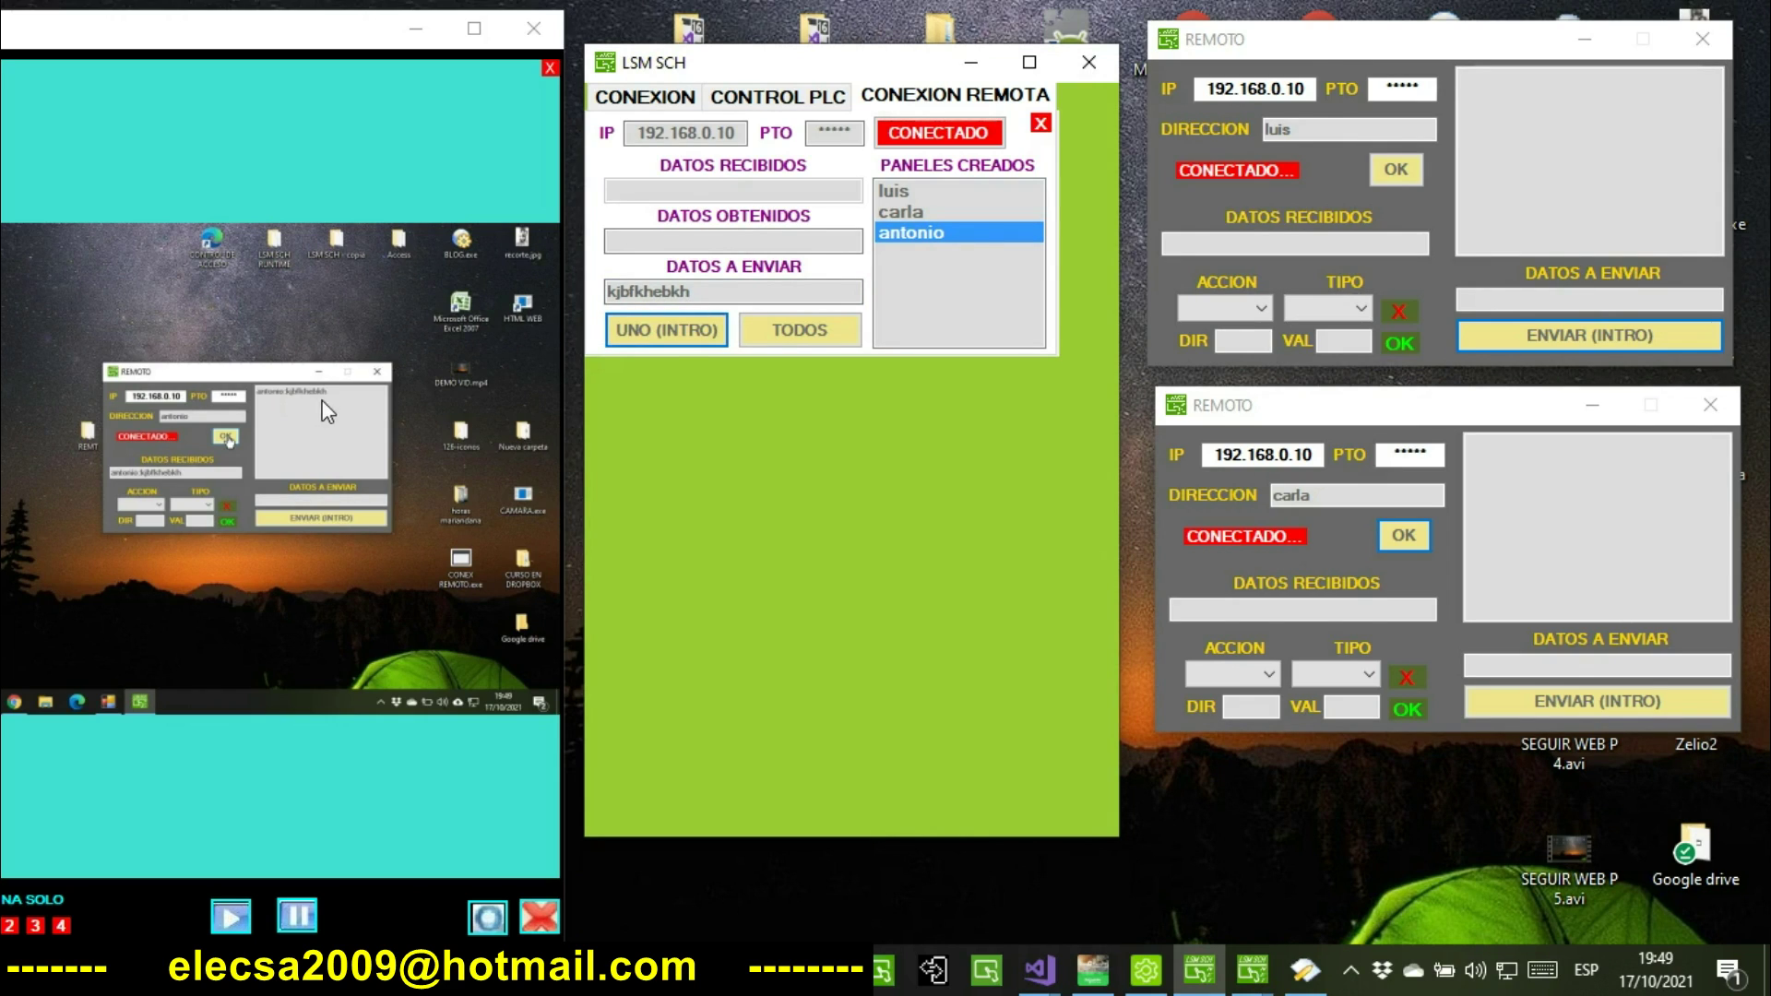
Replace the outgoing text with "aqwwedcfrfegeesgfw" and send it to the same remote computer's panel.
drag(738, 293, 543, 297)
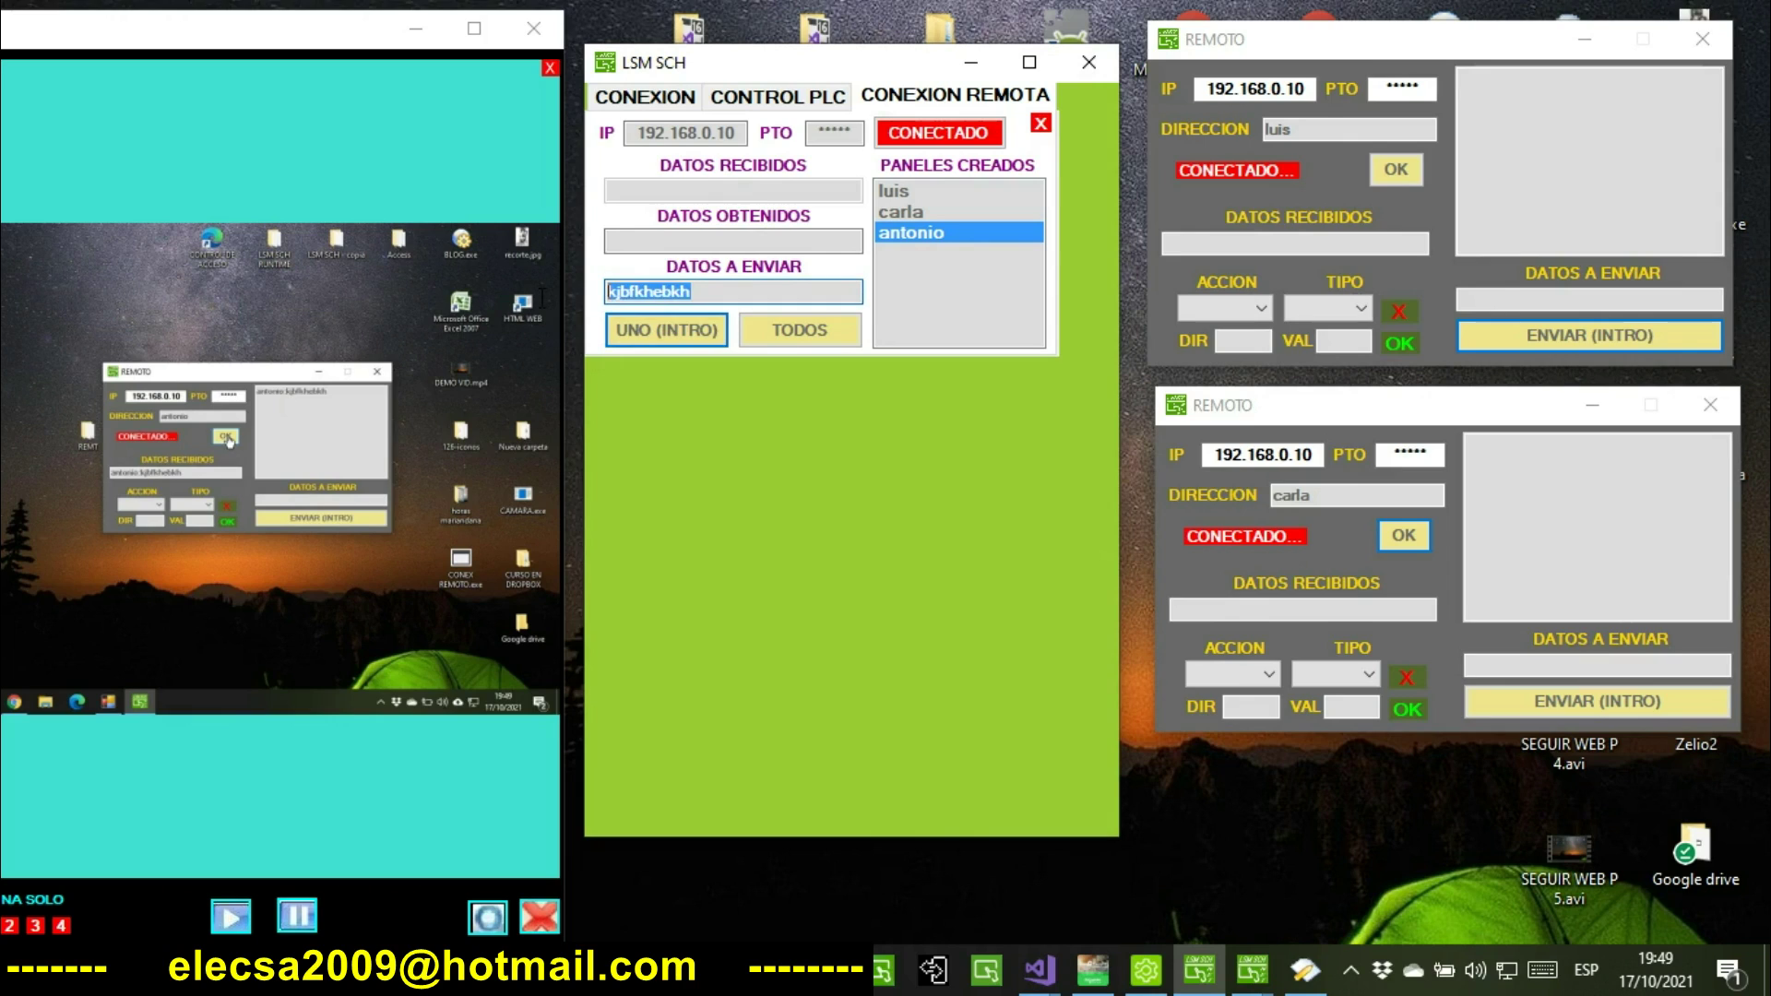
text(aqwwedcfrfegeesgfw)
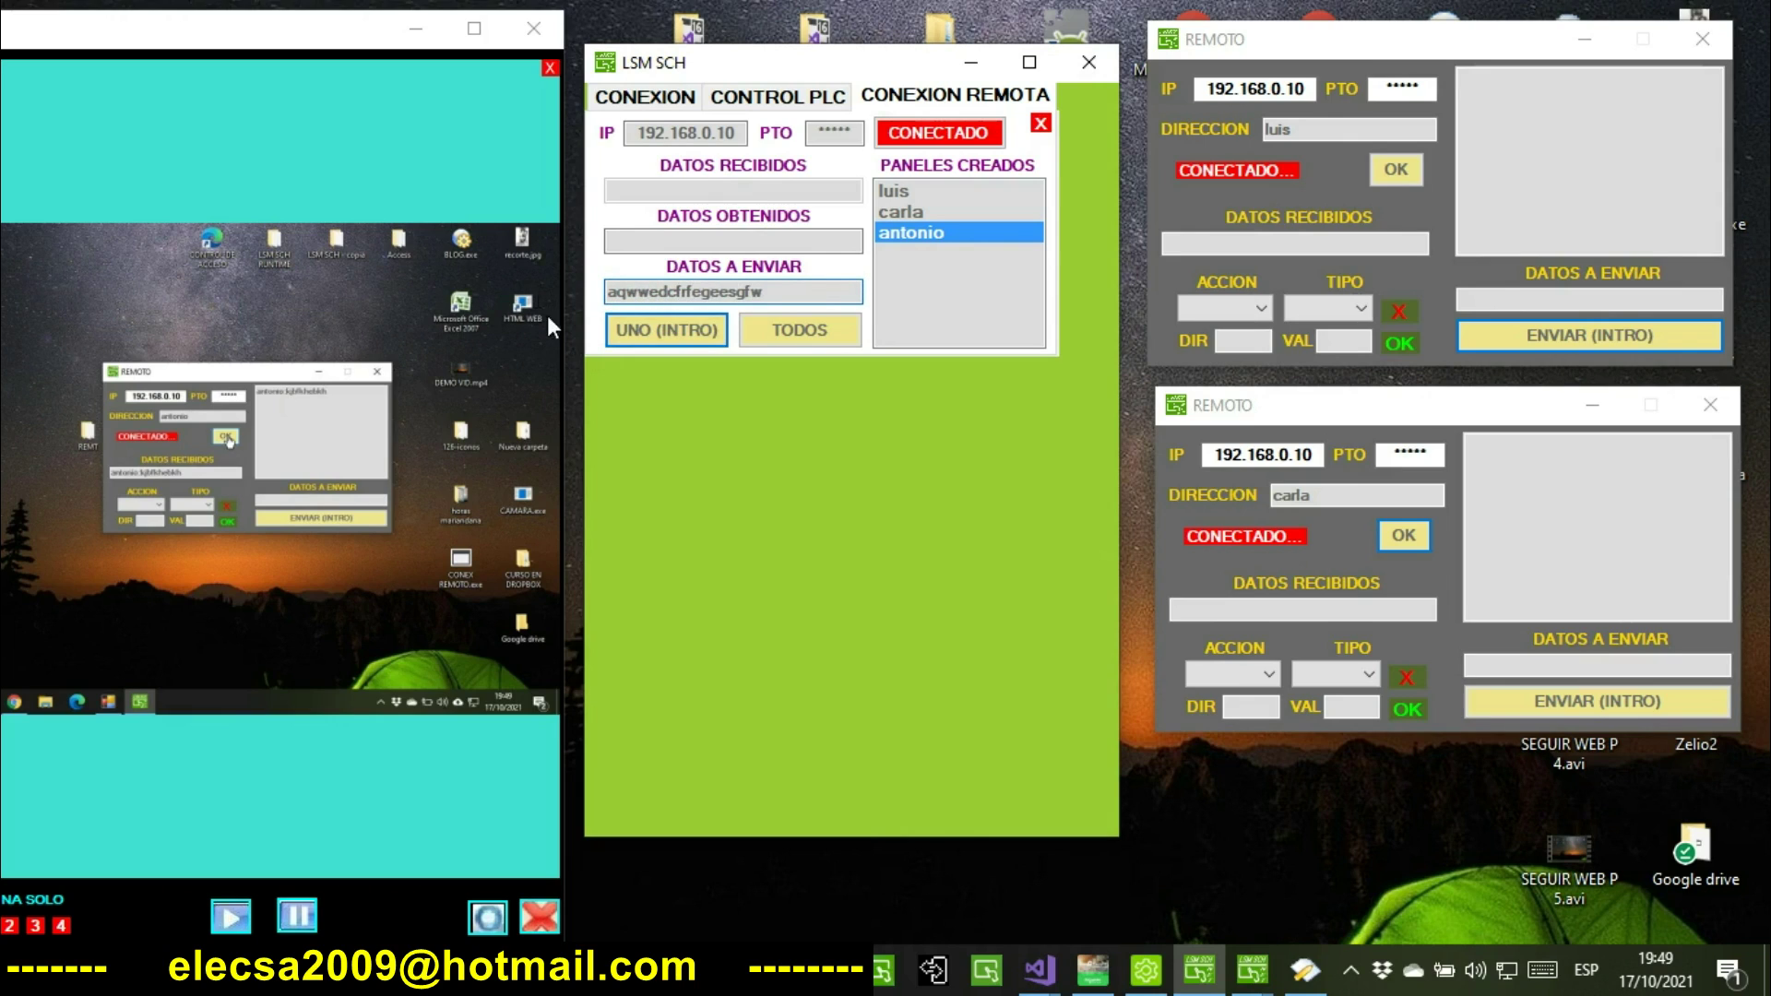
click(659, 334)
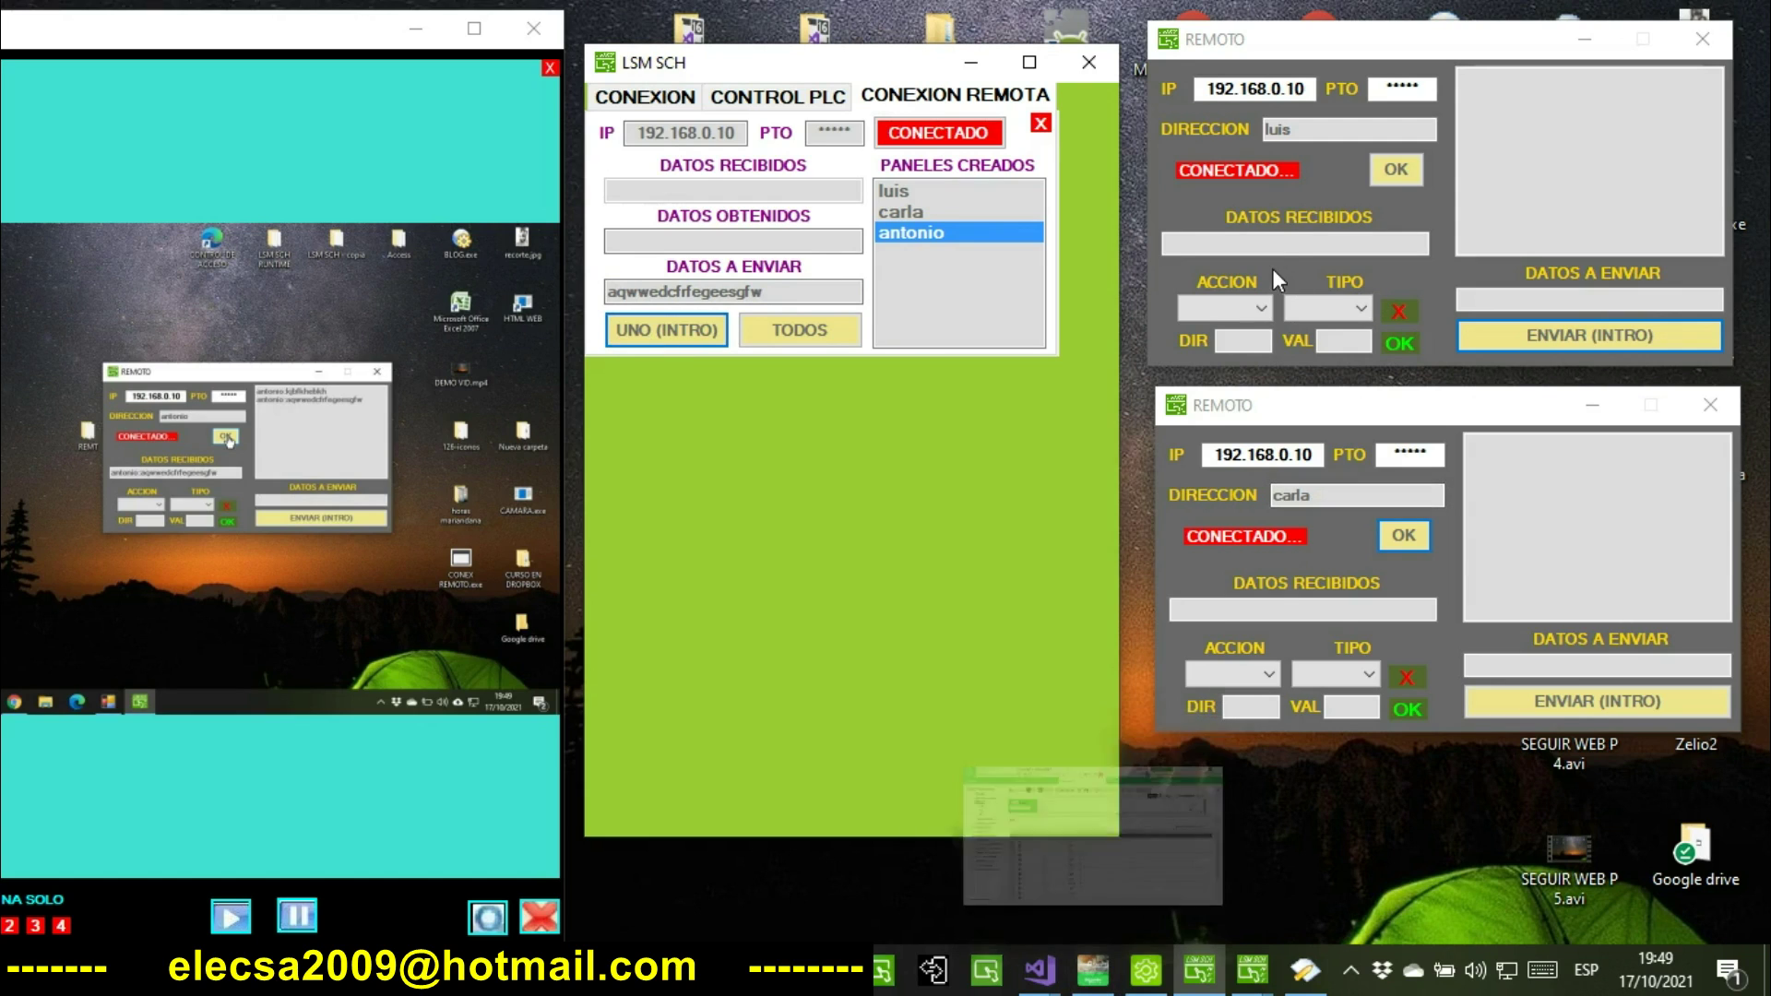
Send the current outgoing text individually to the first and second created panels.
click(913, 189)
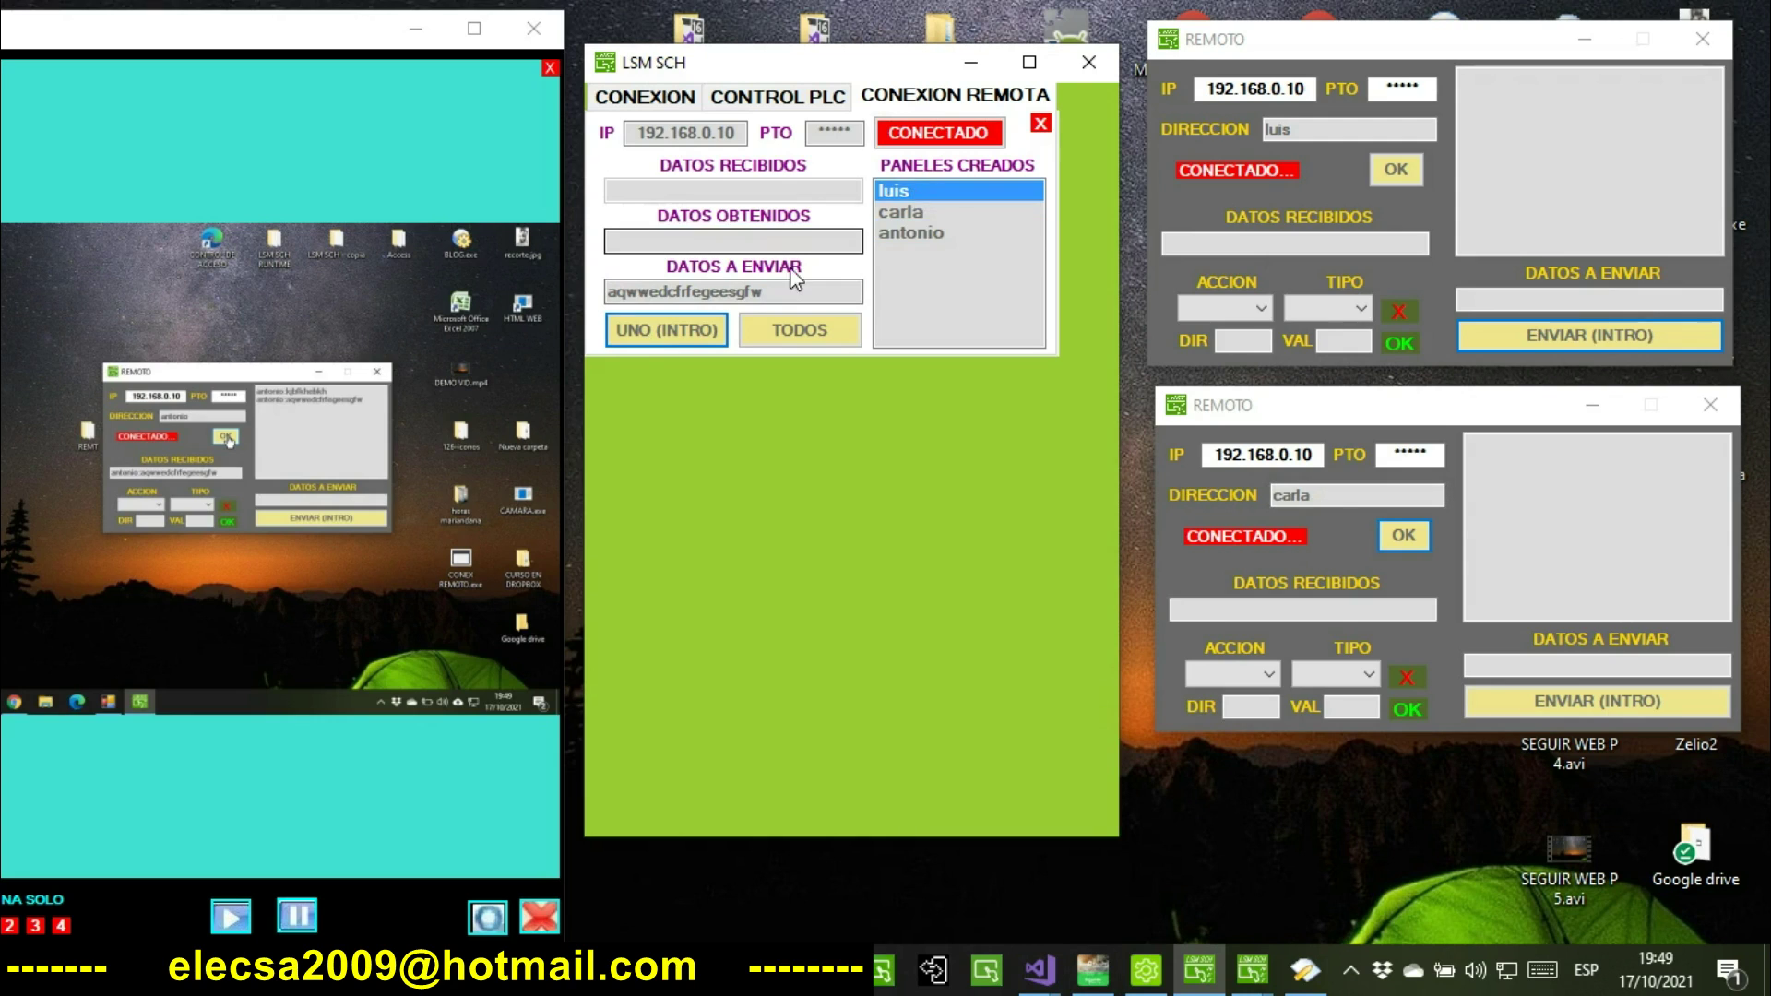
click(674, 336)
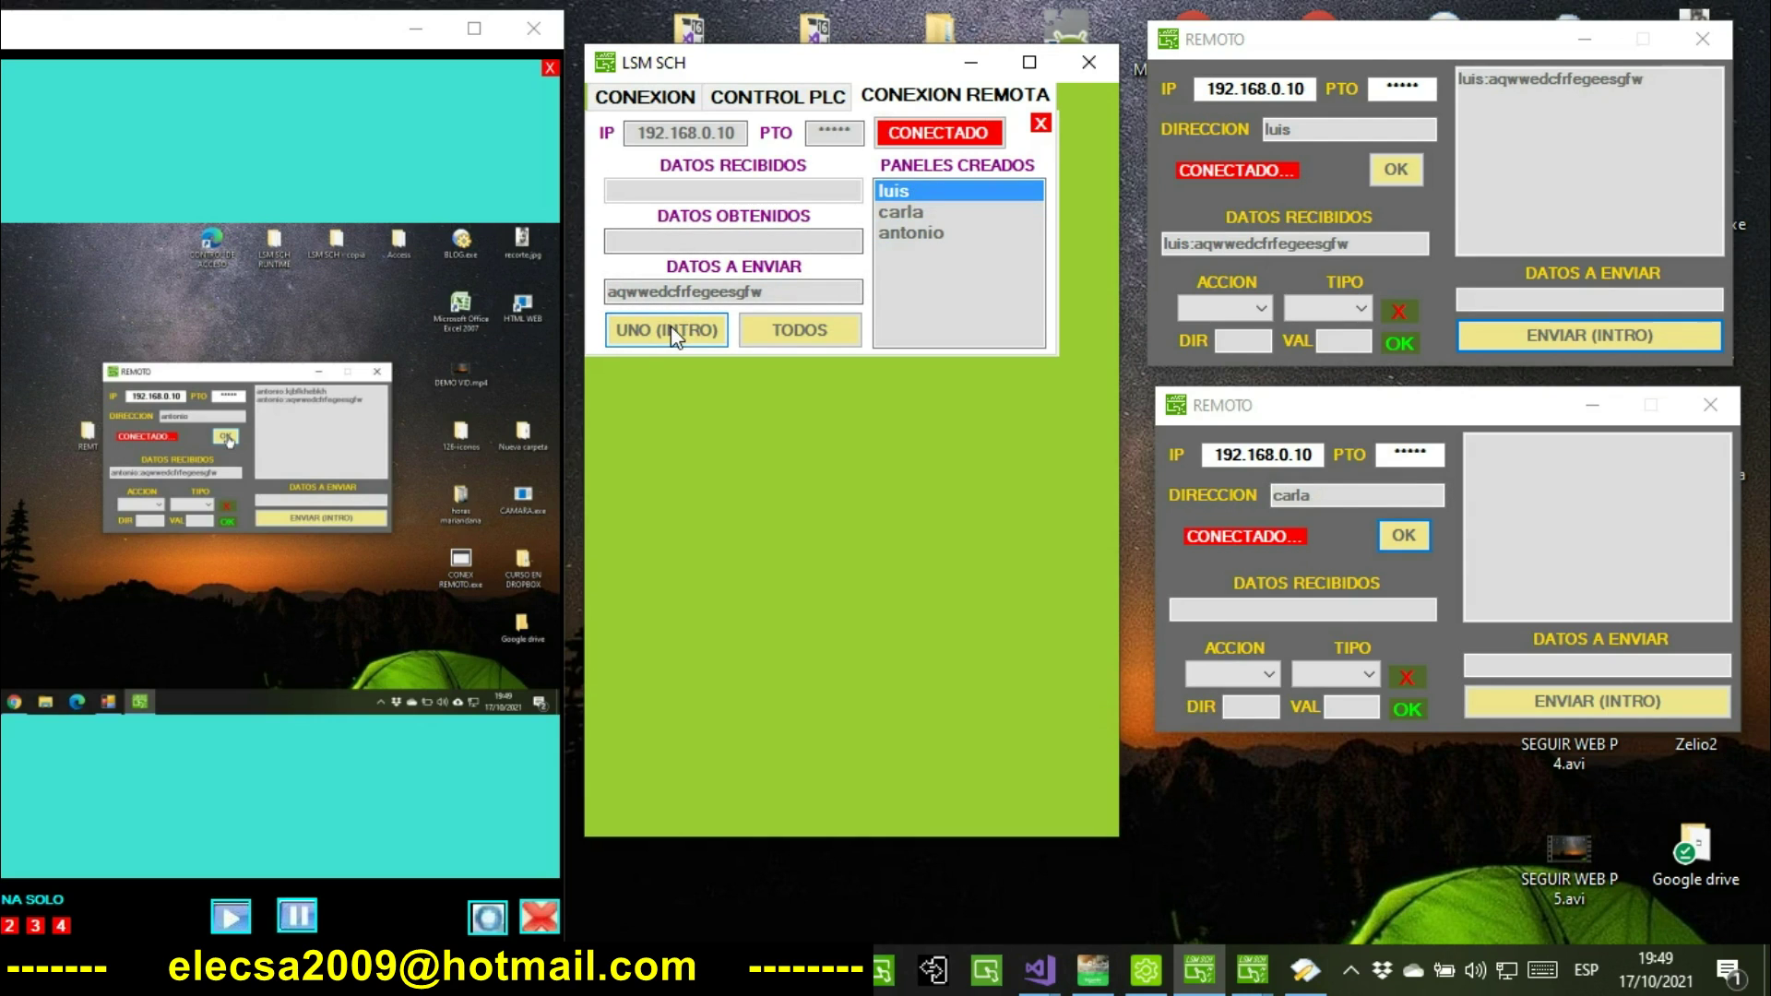
click(886, 212)
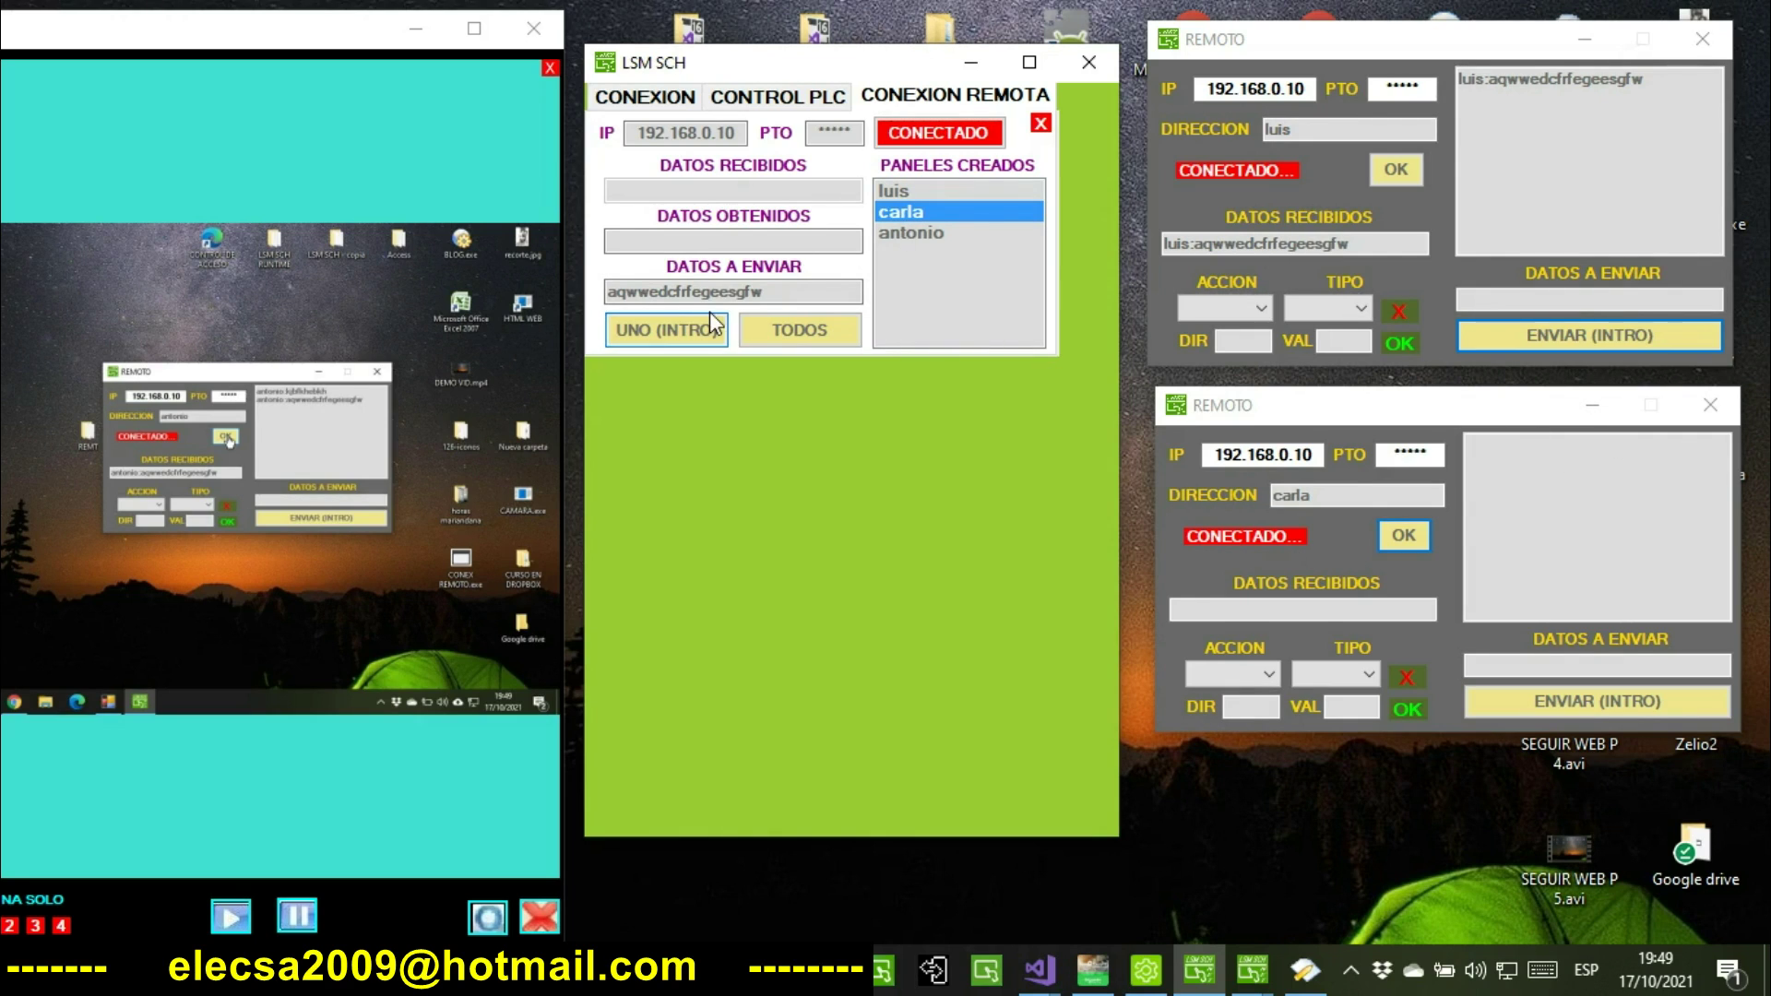
click(668, 337)
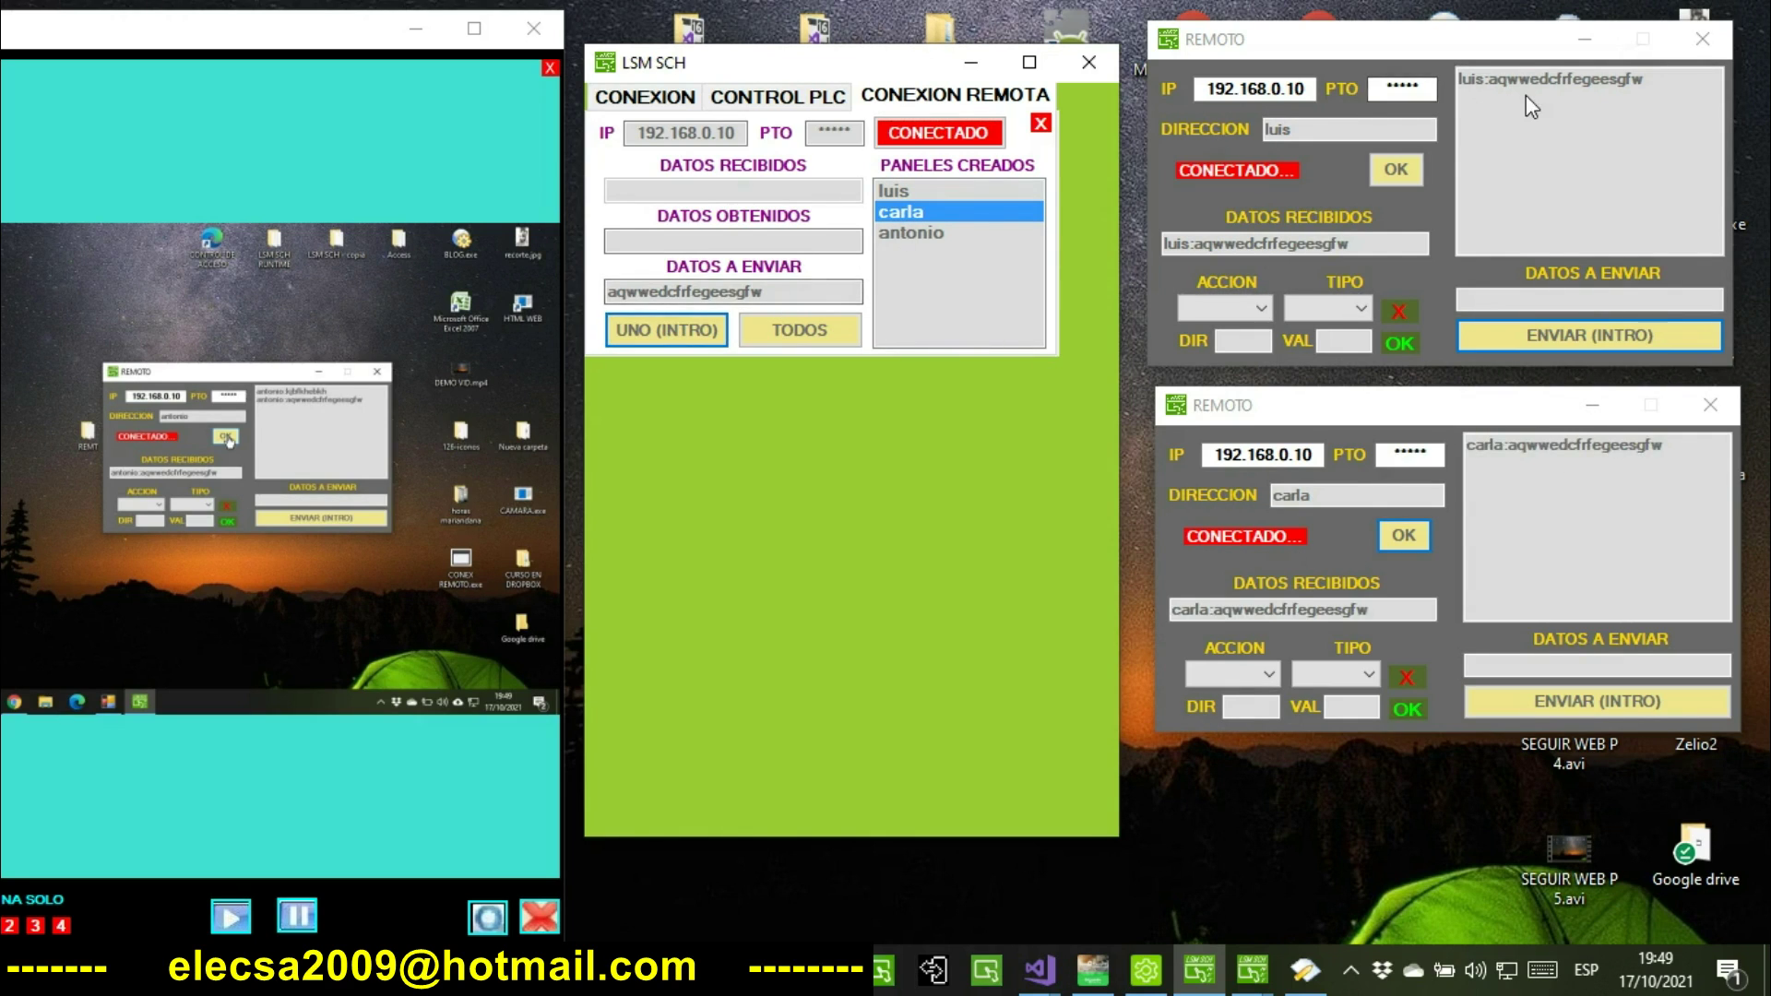
Minimize both local REMOTO windows and move LSM SCH into the space they occupied.
click(1580, 41)
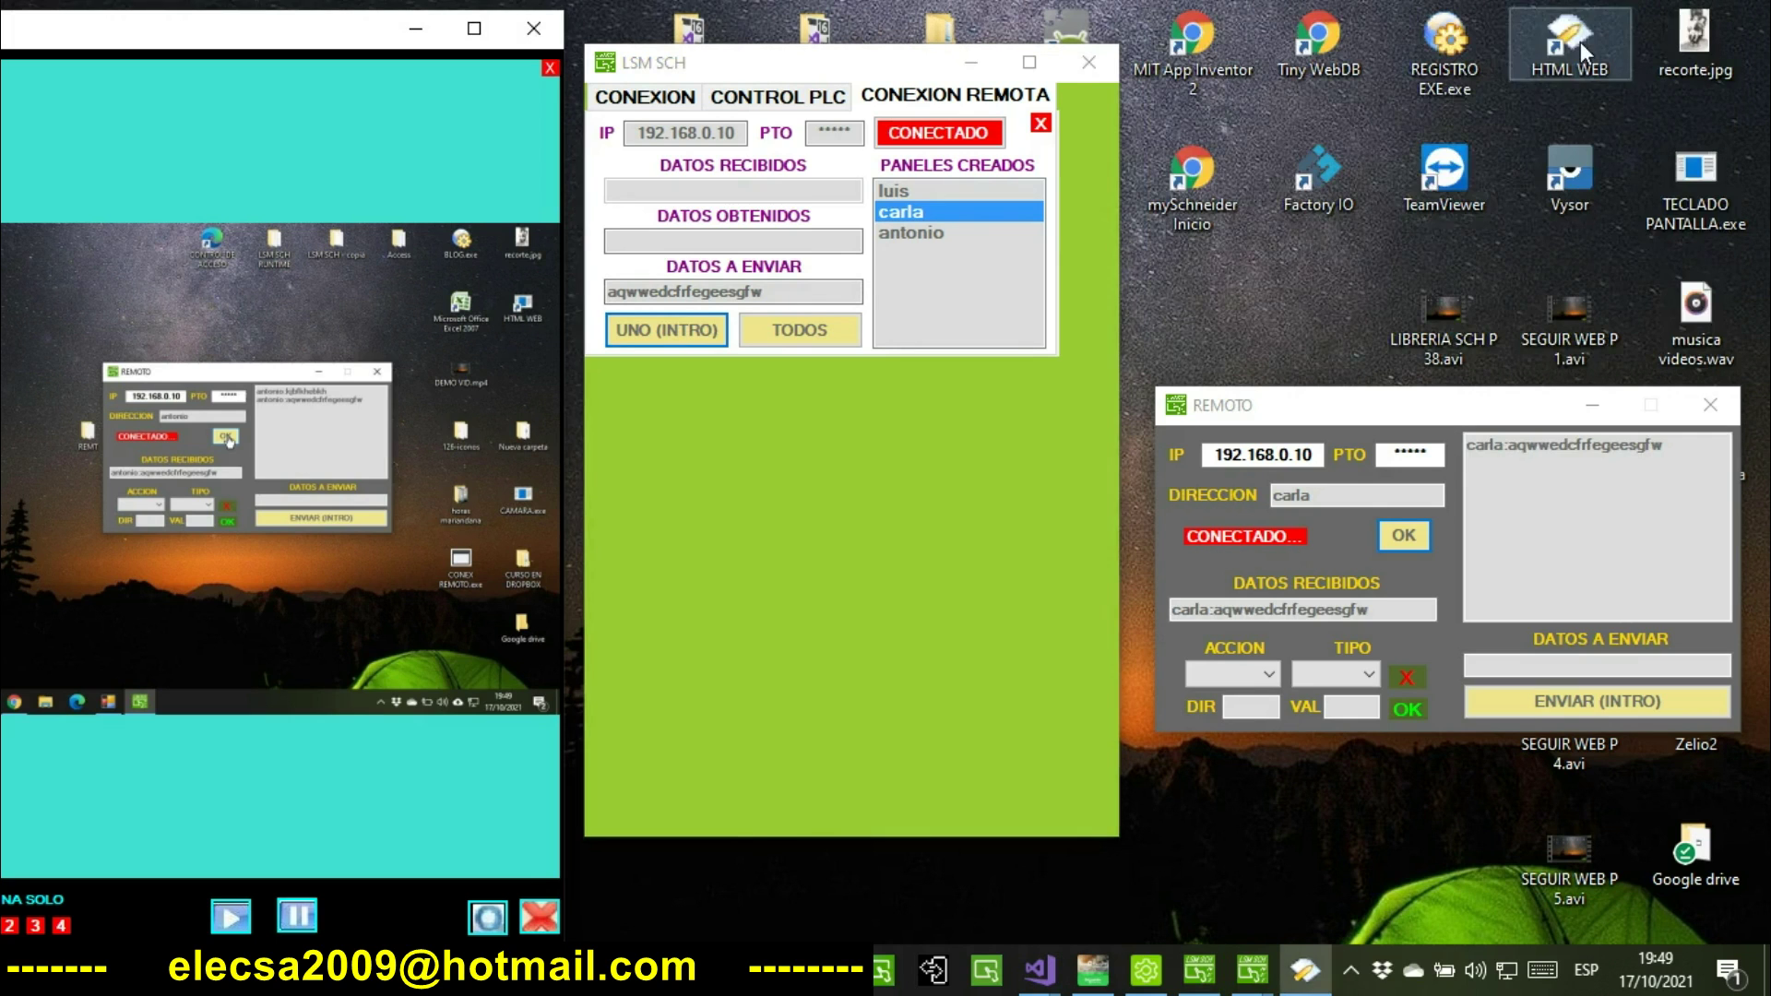
click(1594, 409)
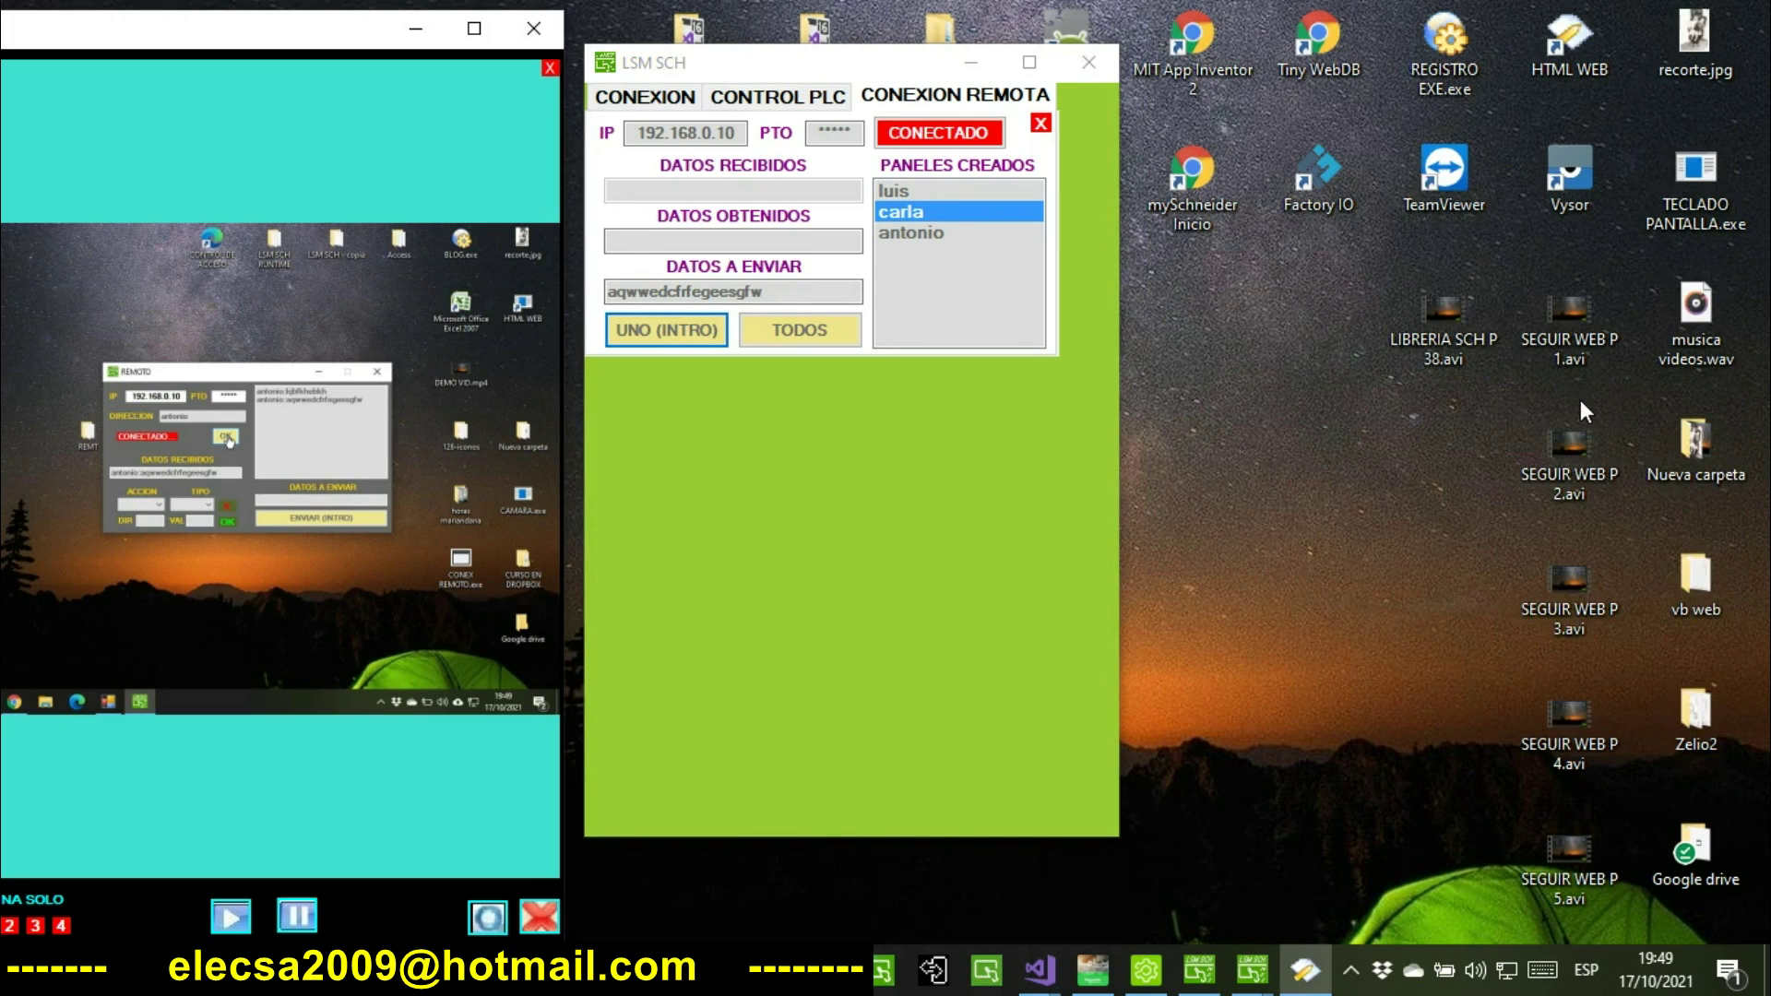
drag(738, 65, 1317, 64)
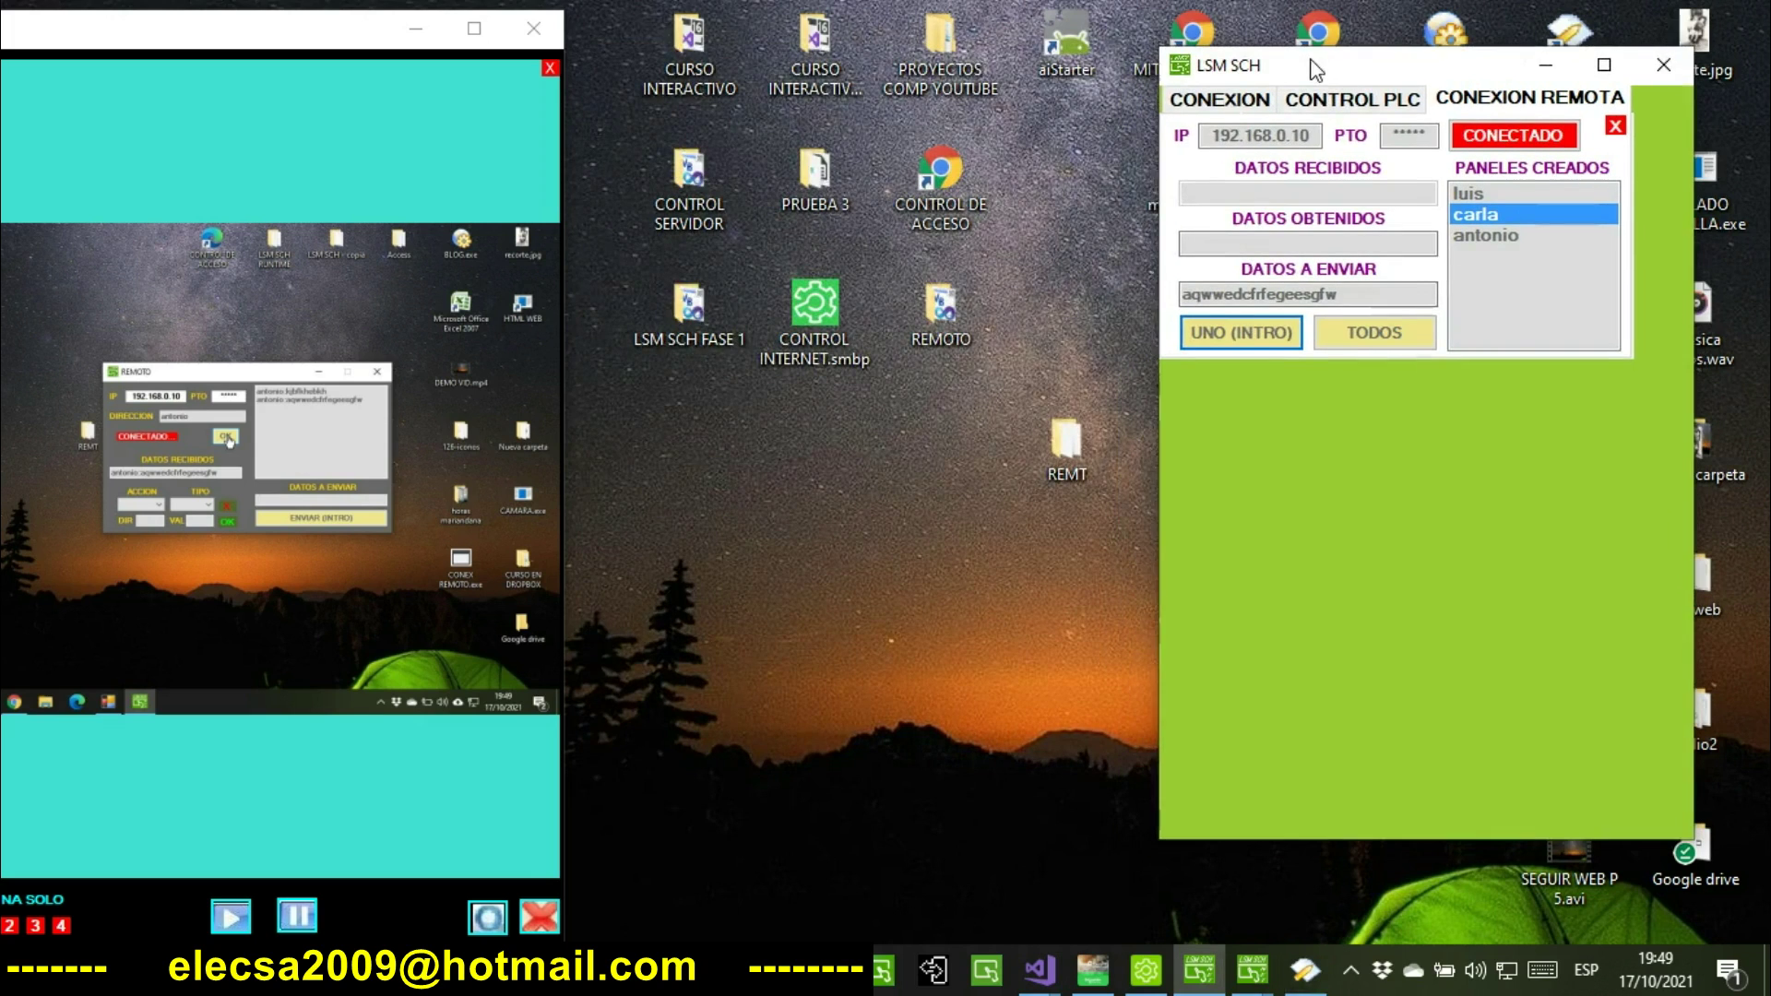
Switch to Machine Expert - Basic and arrange the recorder window and LSM SCH so the BITS addresses and values stay visible between them.
click(1090, 980)
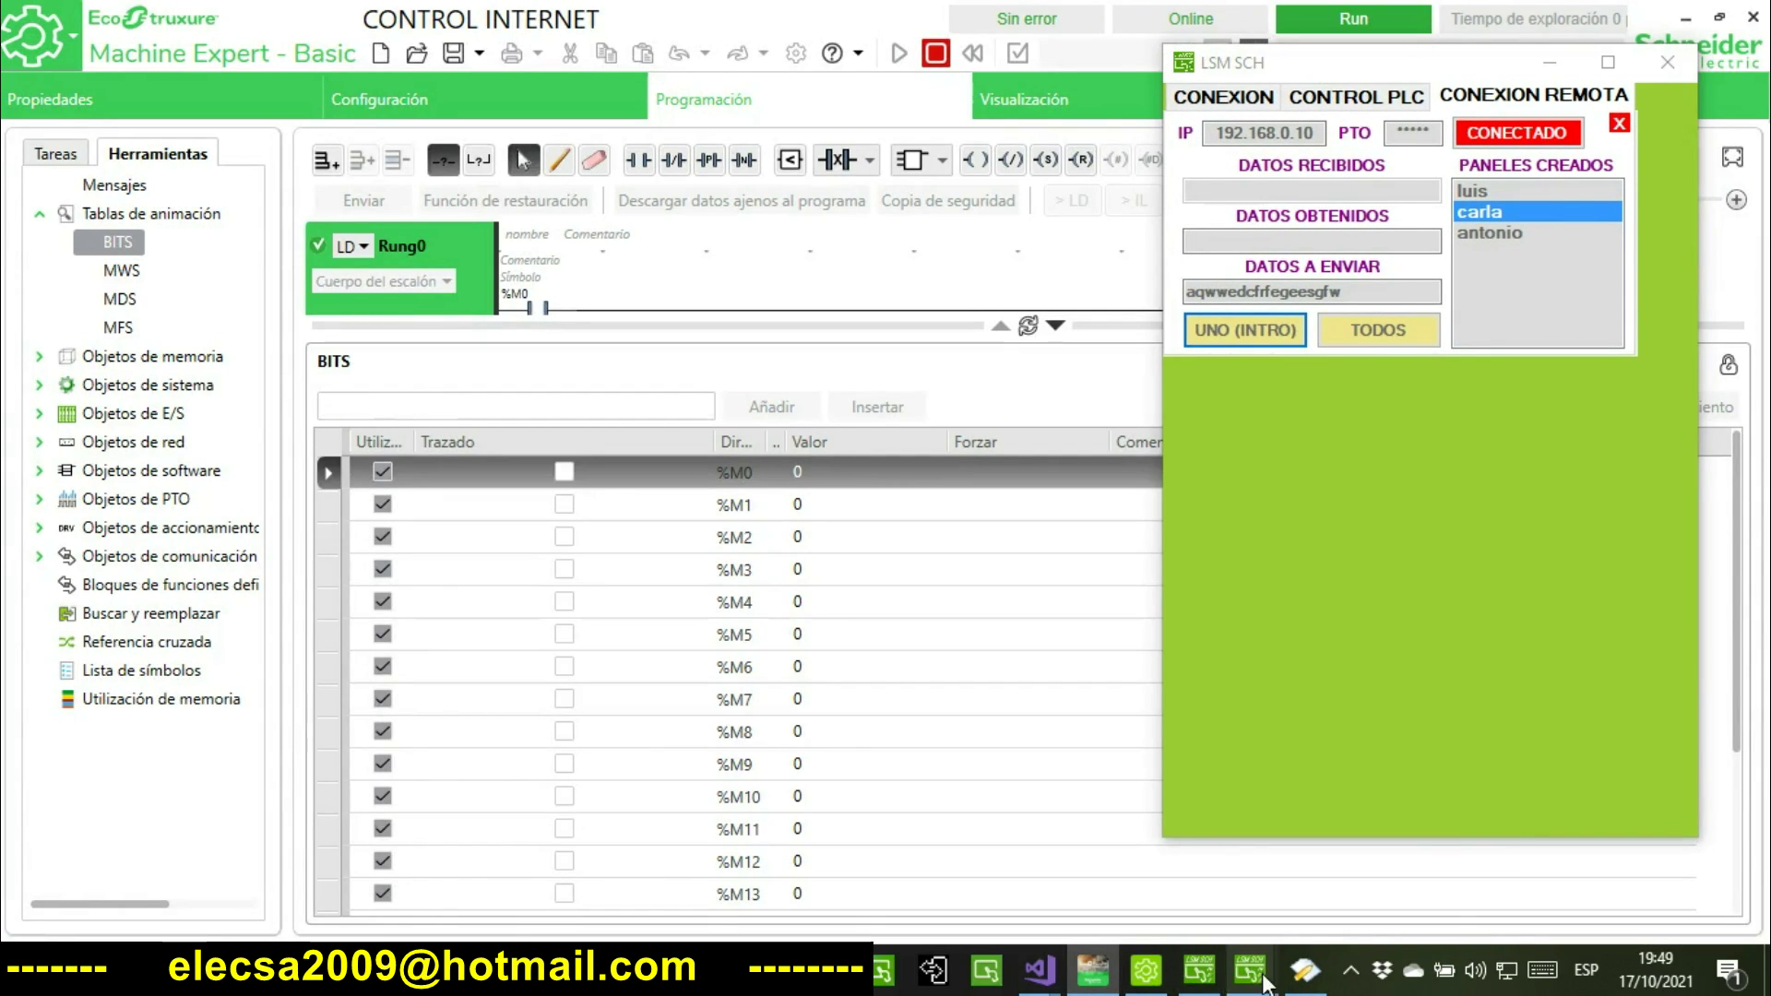
mouse_move(1296, 985)
click(1305, 858)
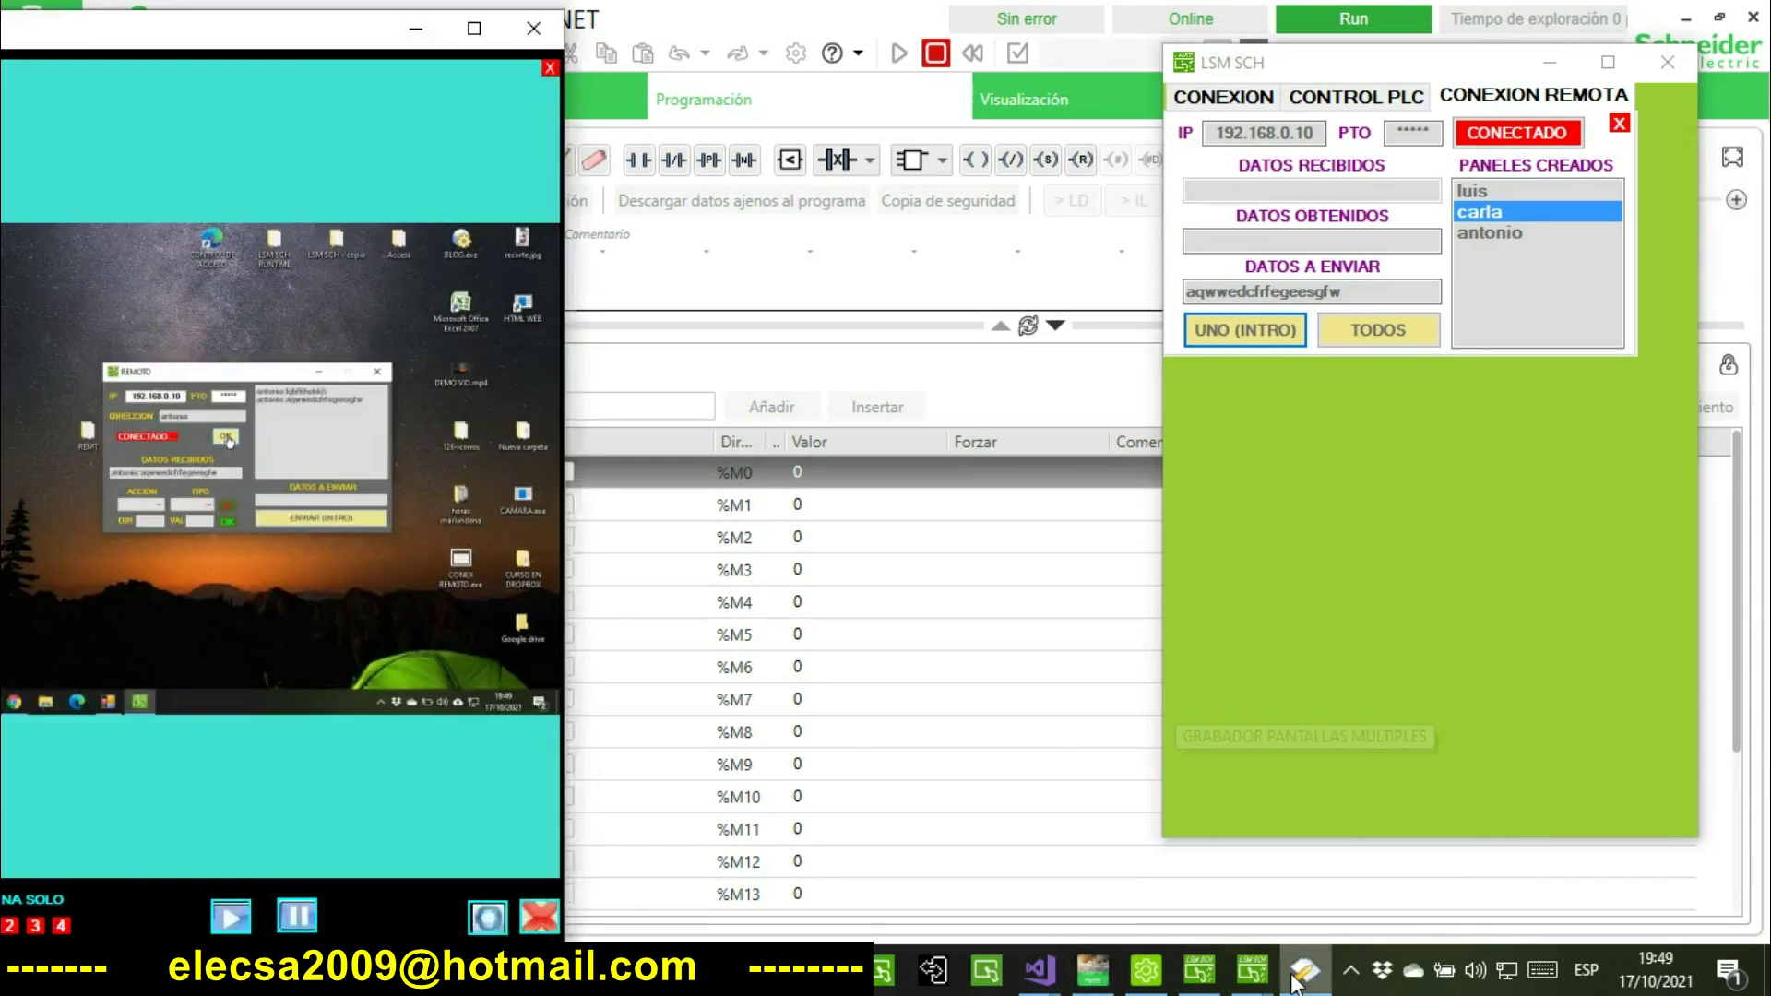
drag(273, 42, 352, 34)
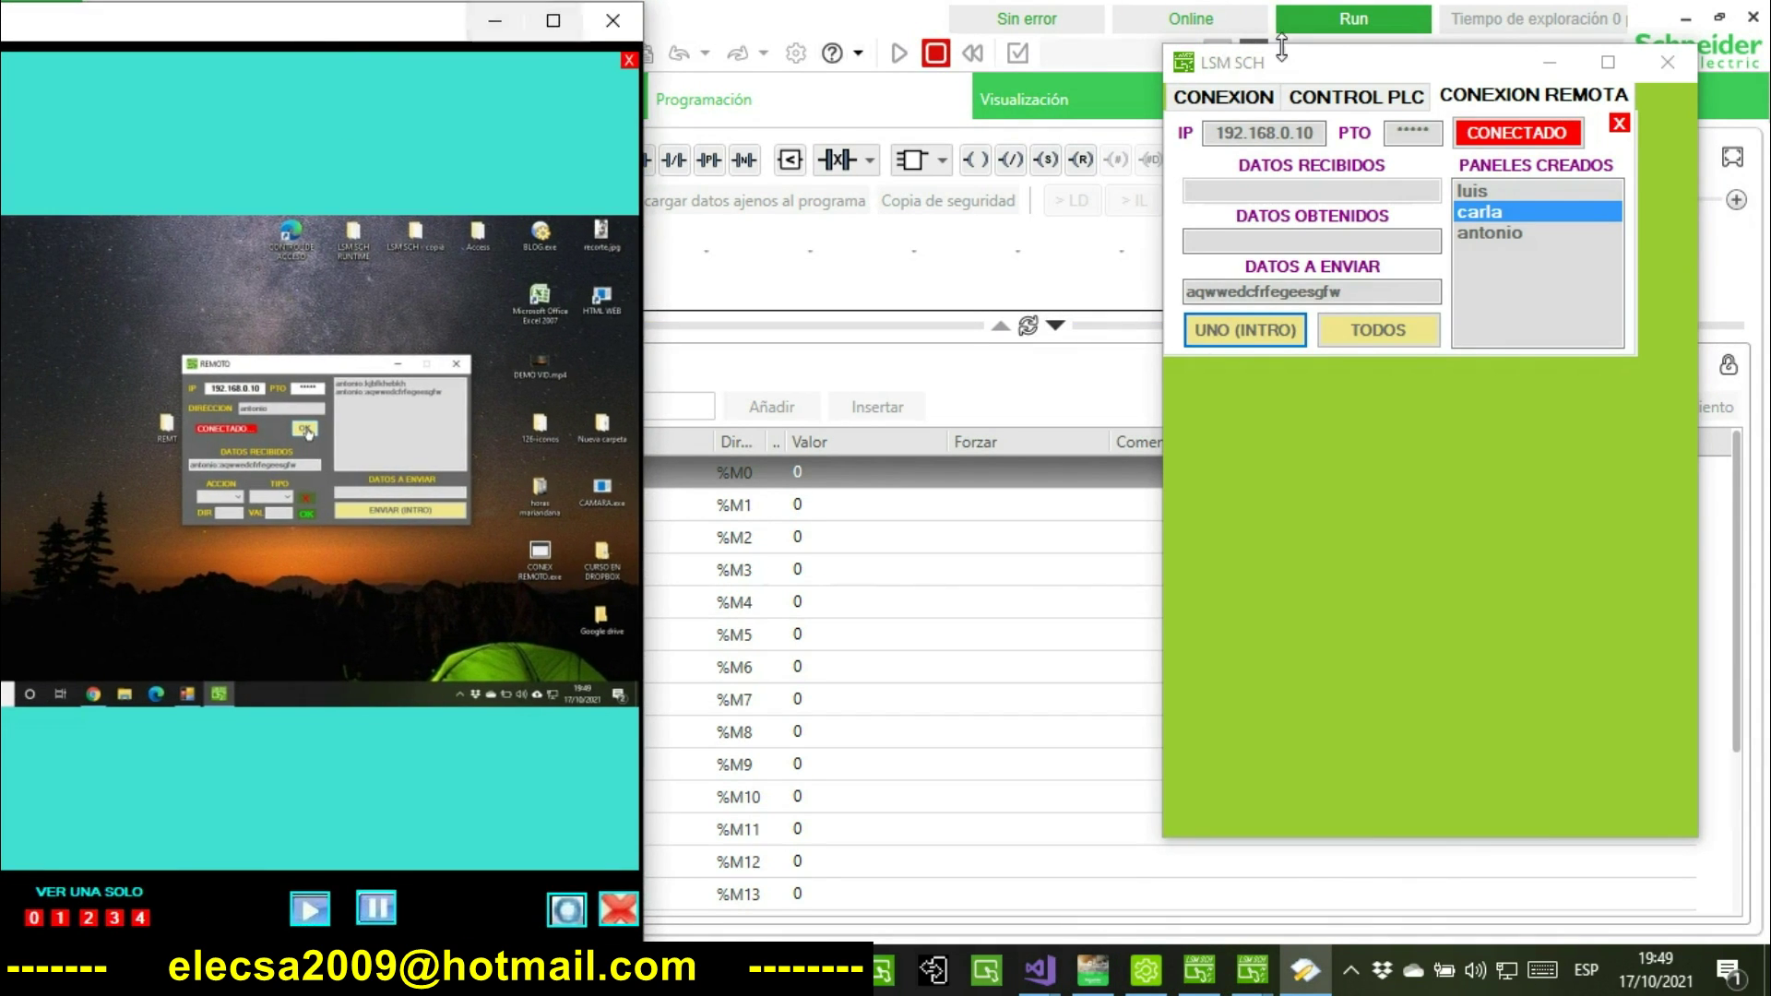
drag(1325, 72, 1121, 97)
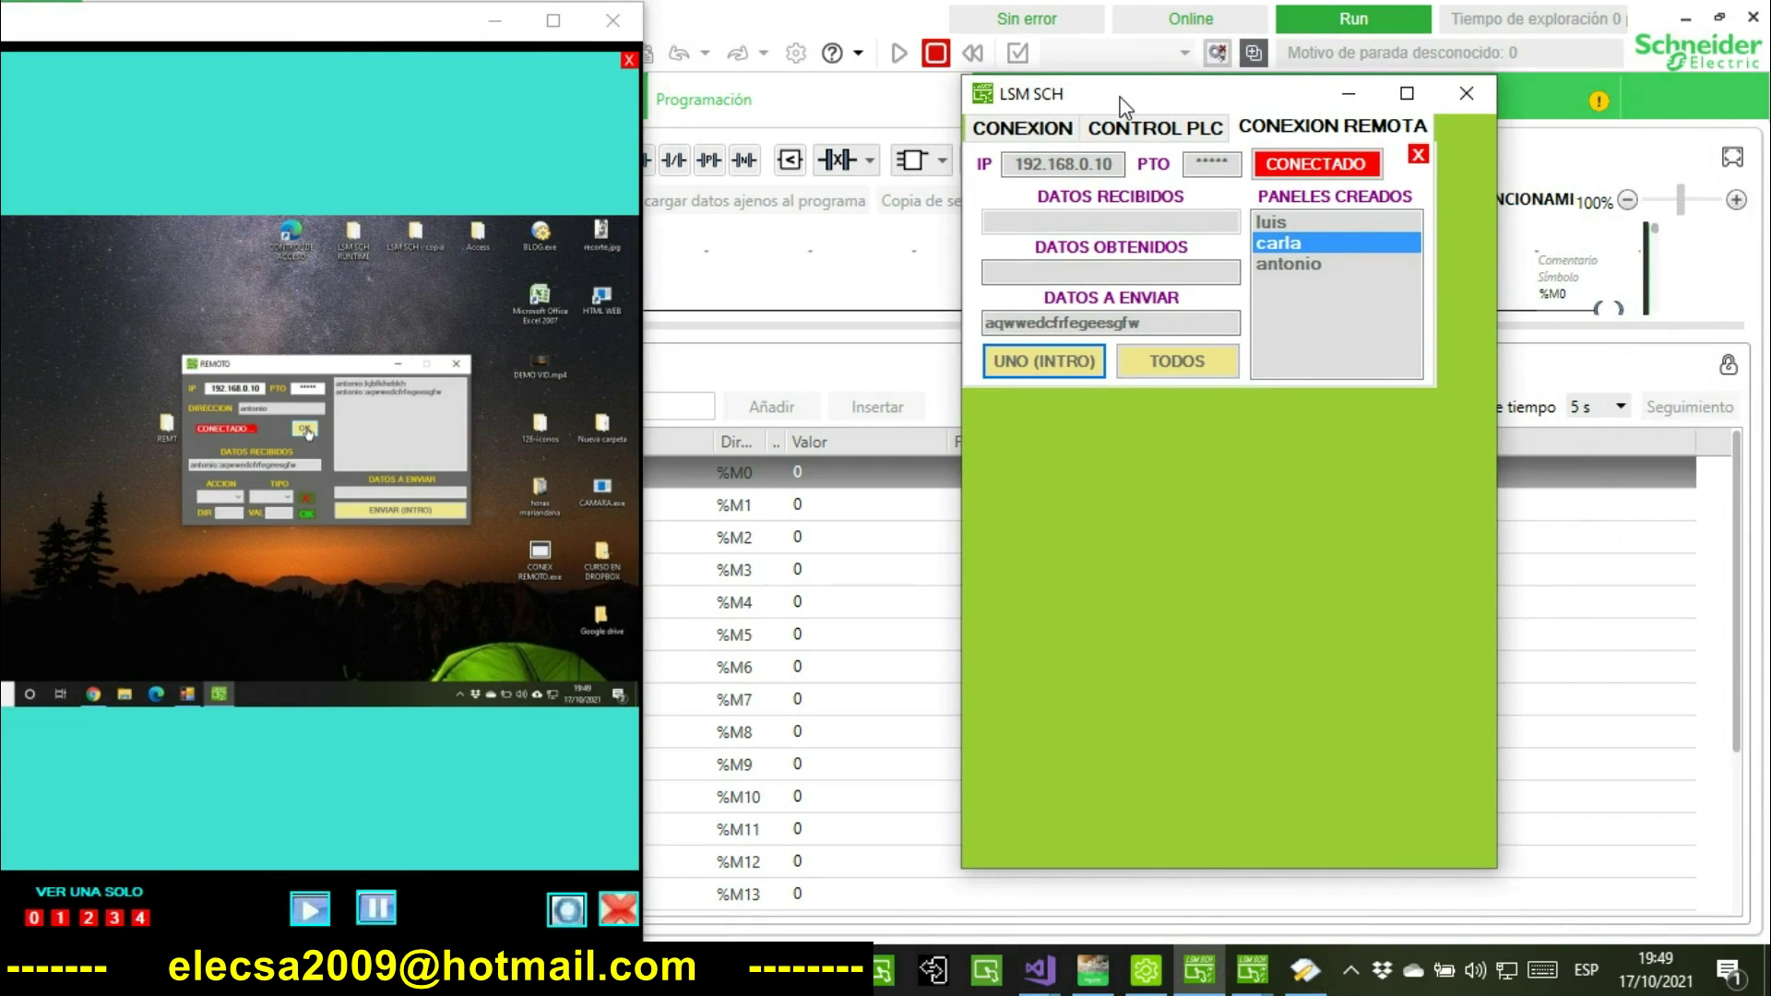
drag(1120, 97, 1171, 83)
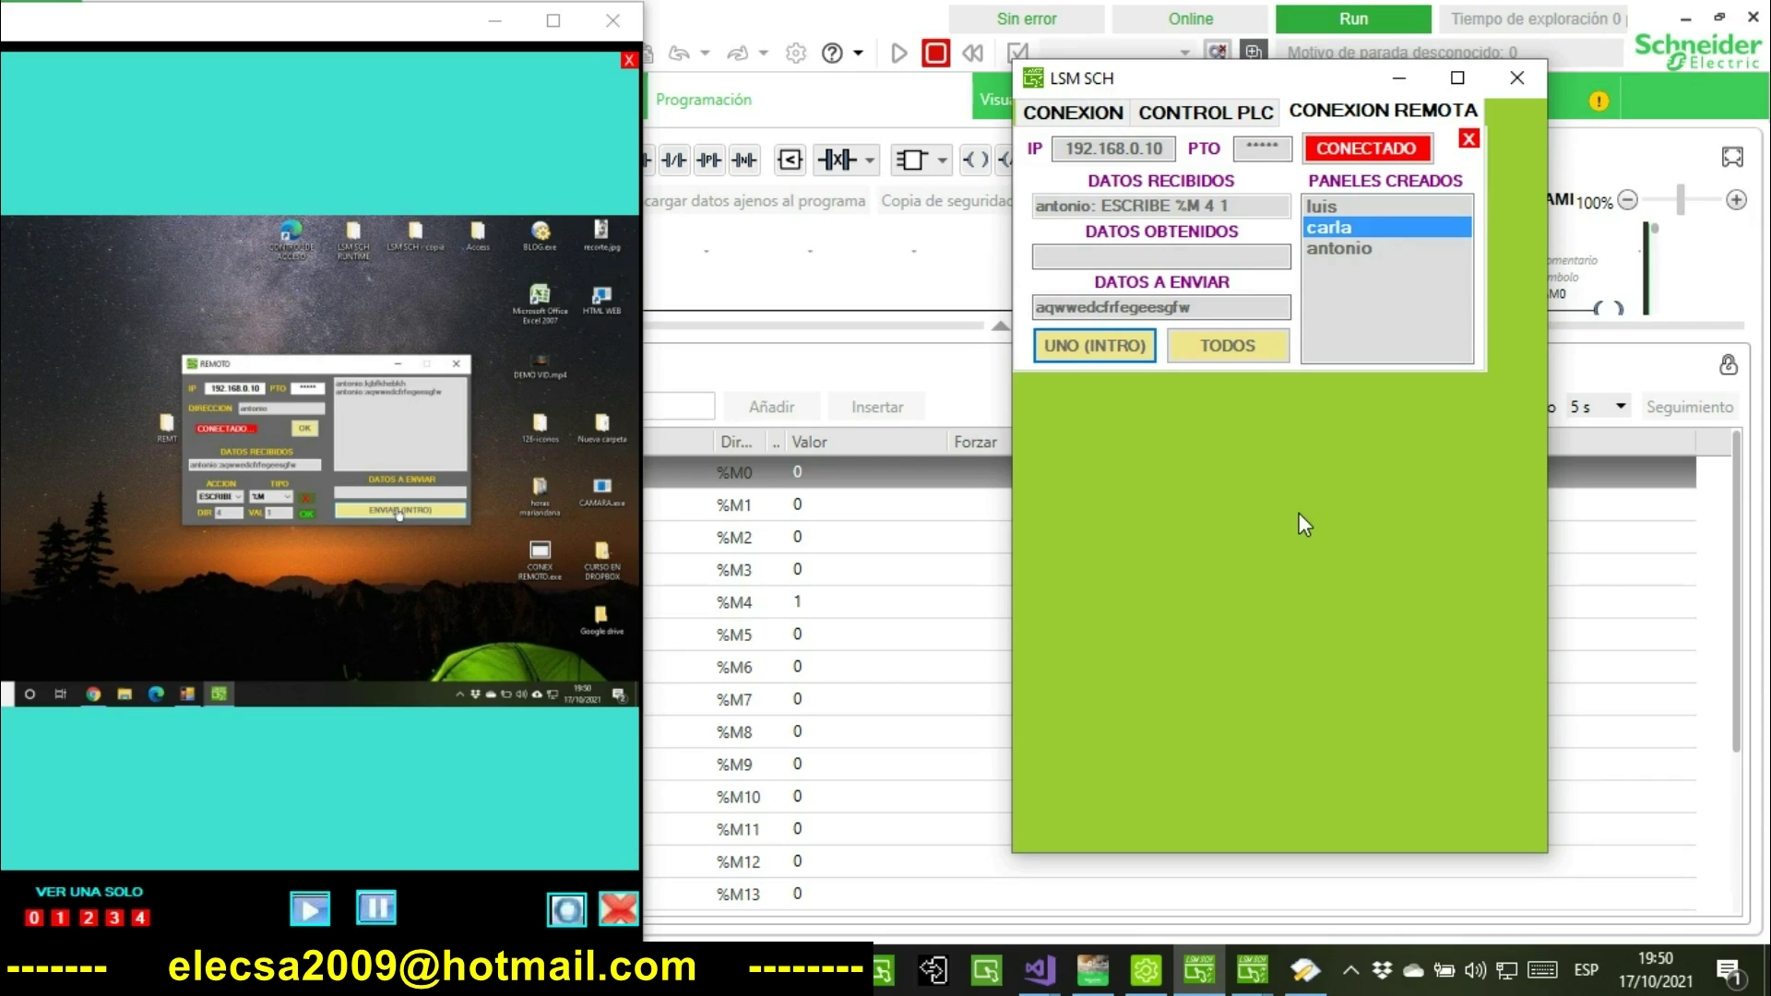
Check the %M4 row in the BITS table and bring the recorder window back to the front.
click(750, 614)
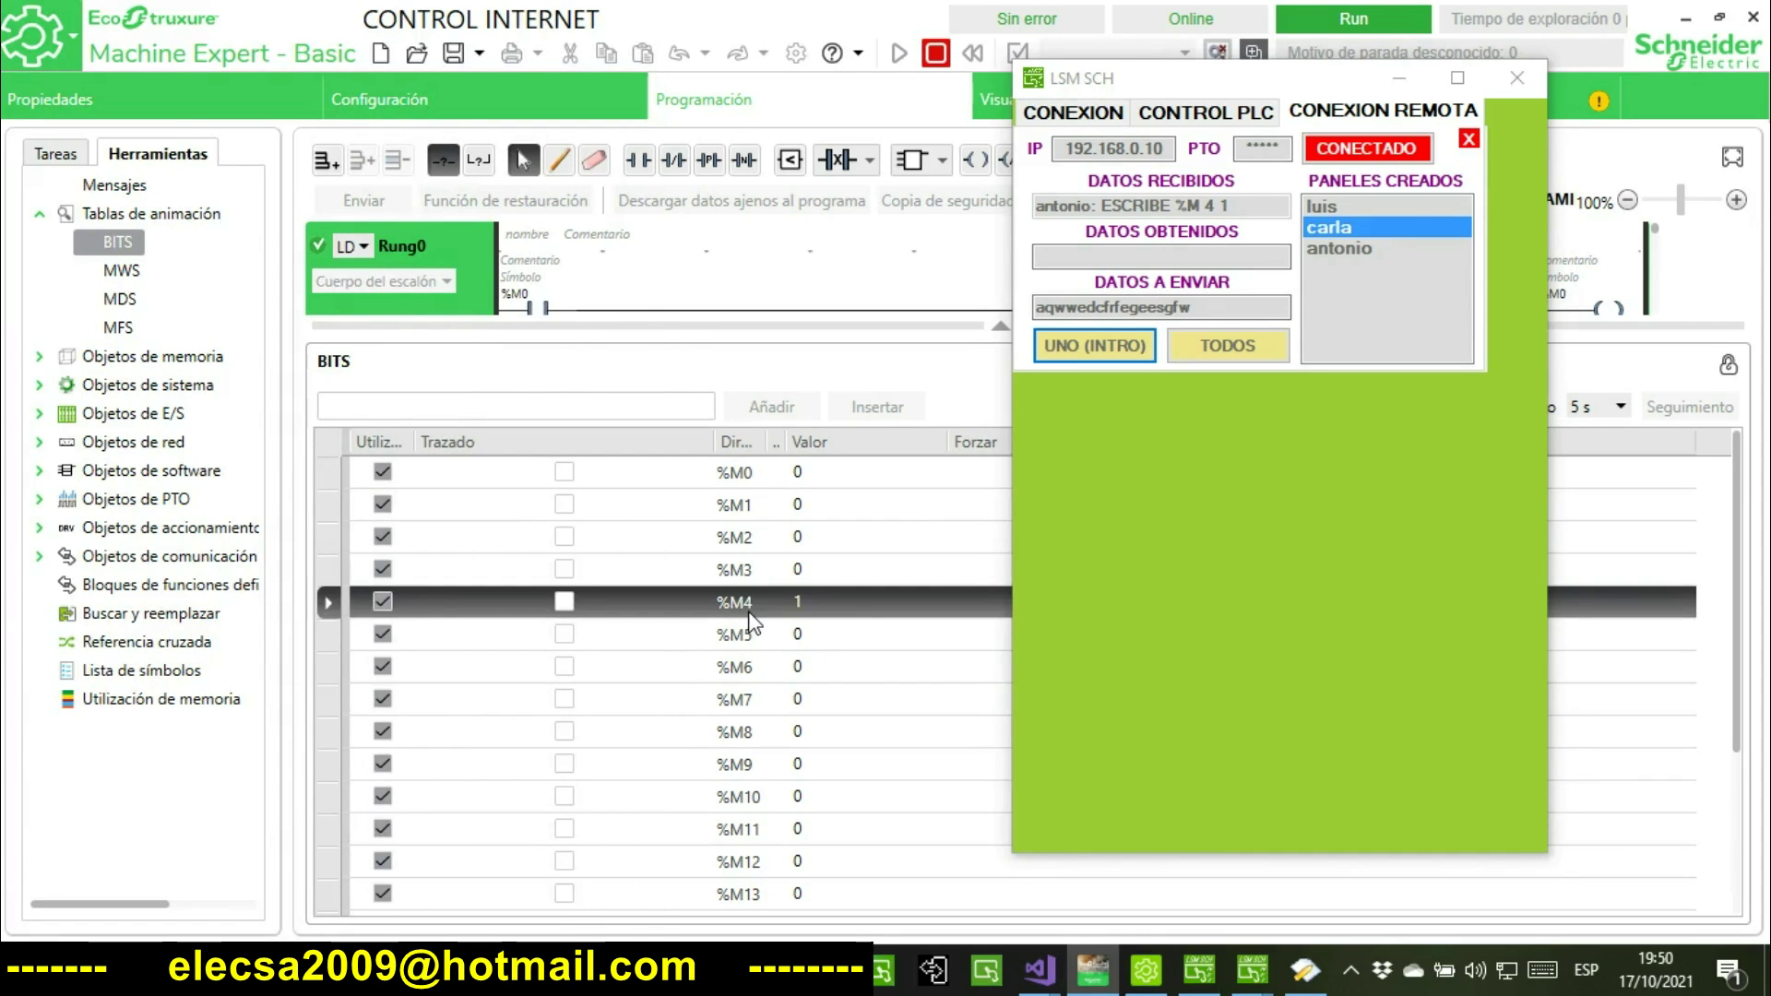
click(1305, 973)
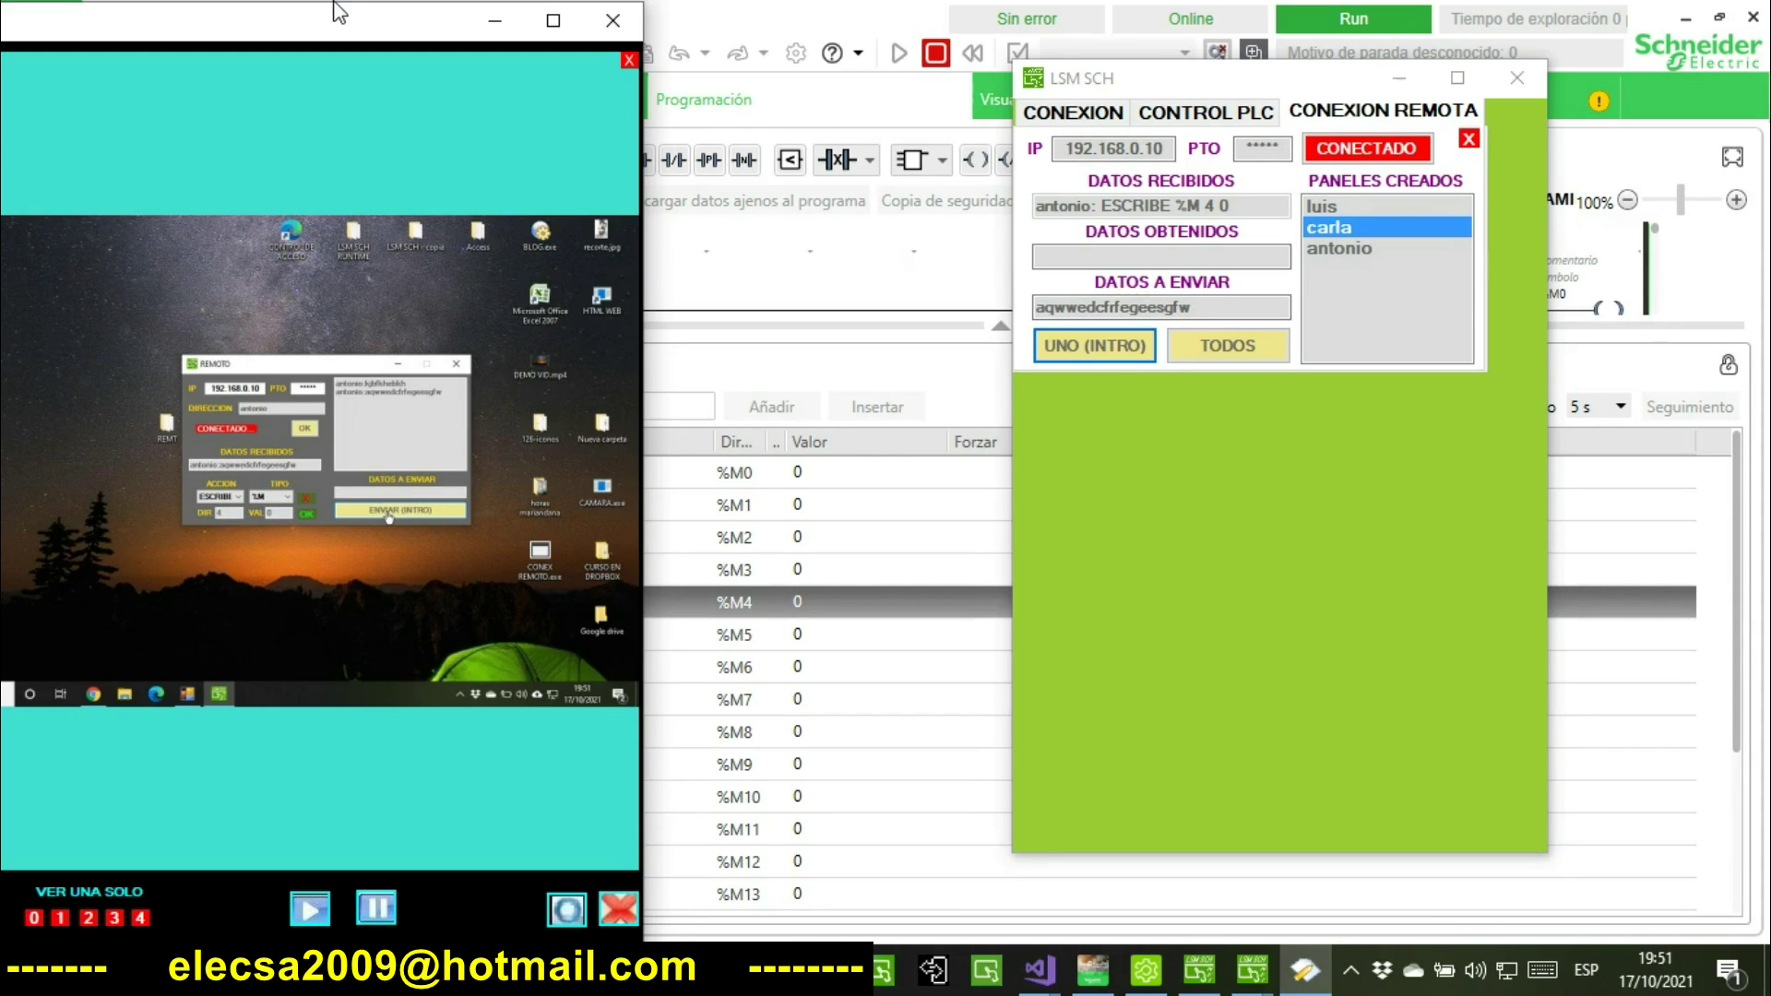
Open the MWS animation table, widen its address column and return the recorder window and LSM SCH to the front.
drag(337, 17, 360, 410)
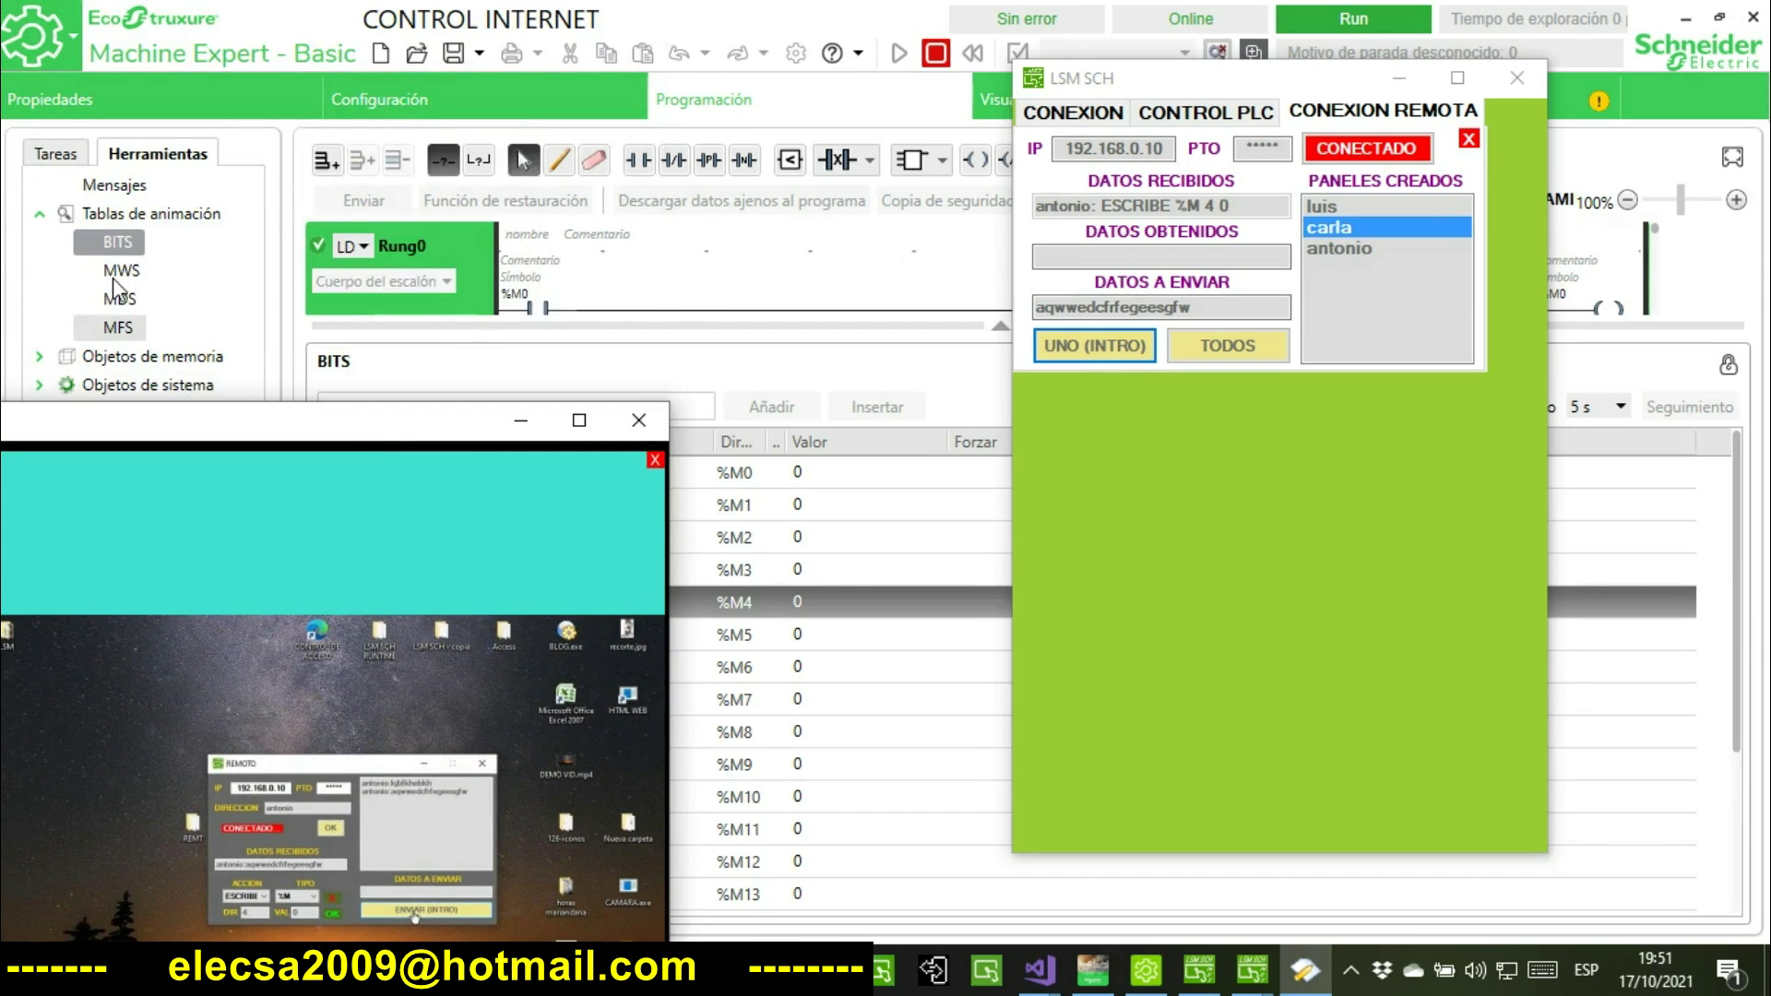
click(117, 272)
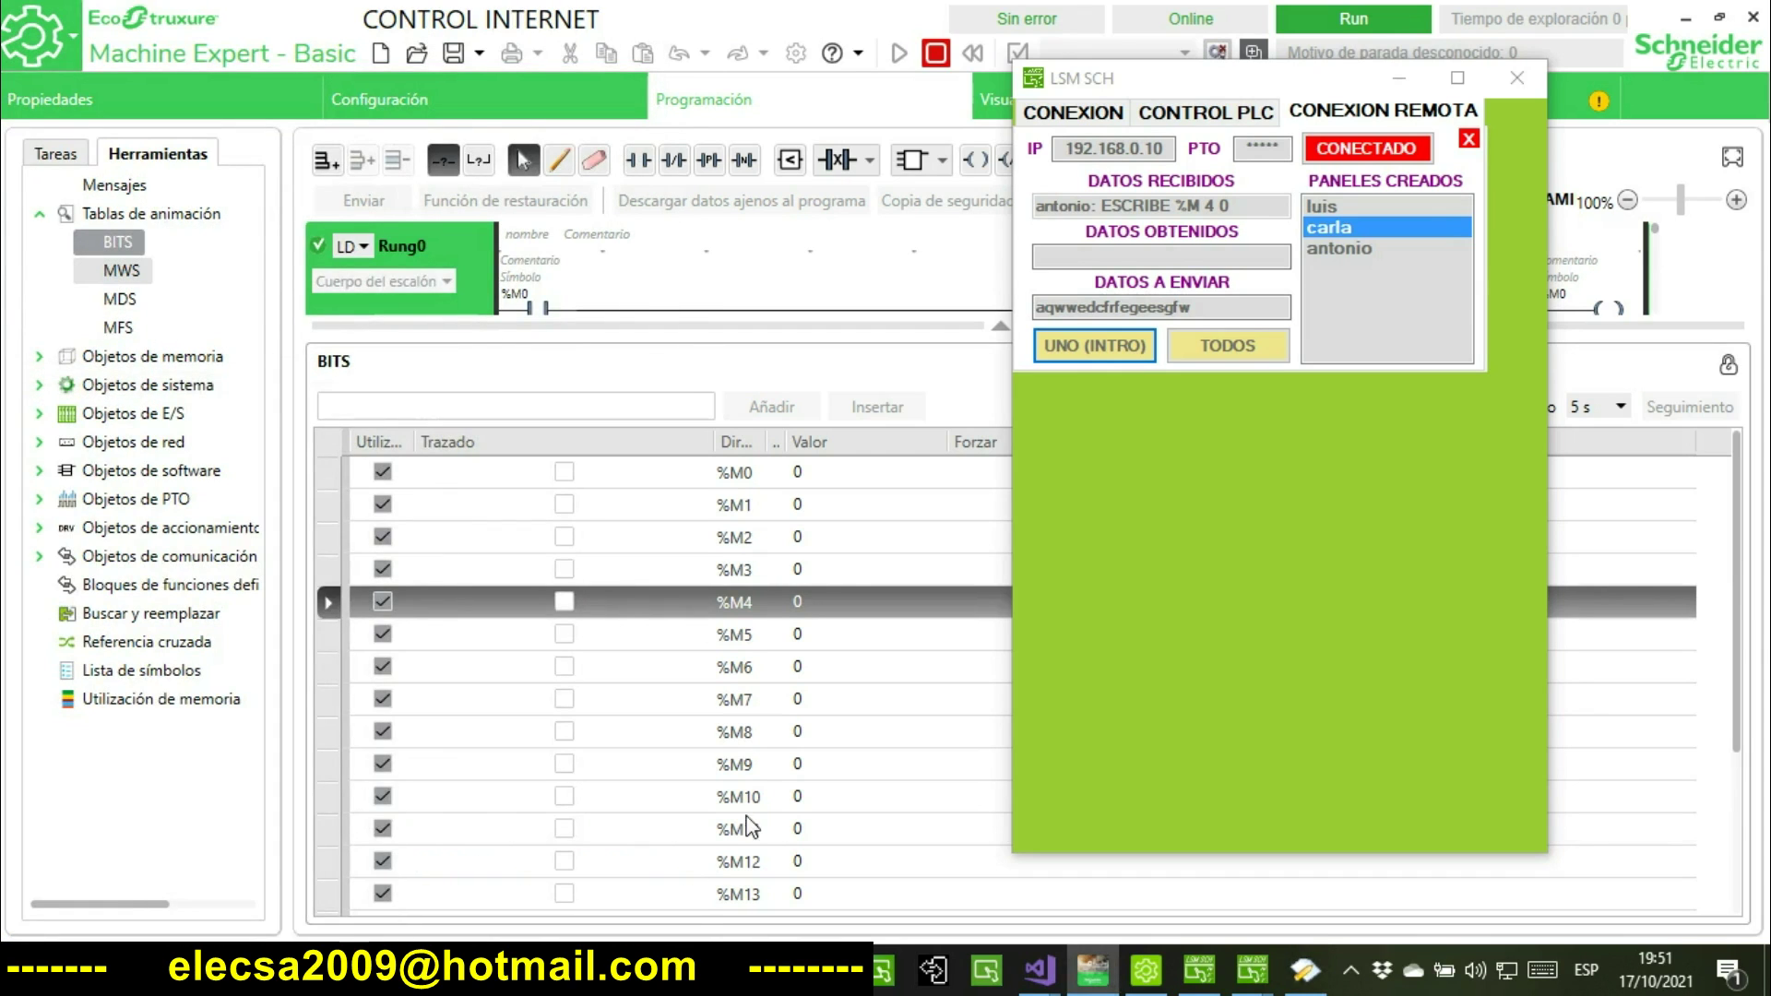
click(1307, 980)
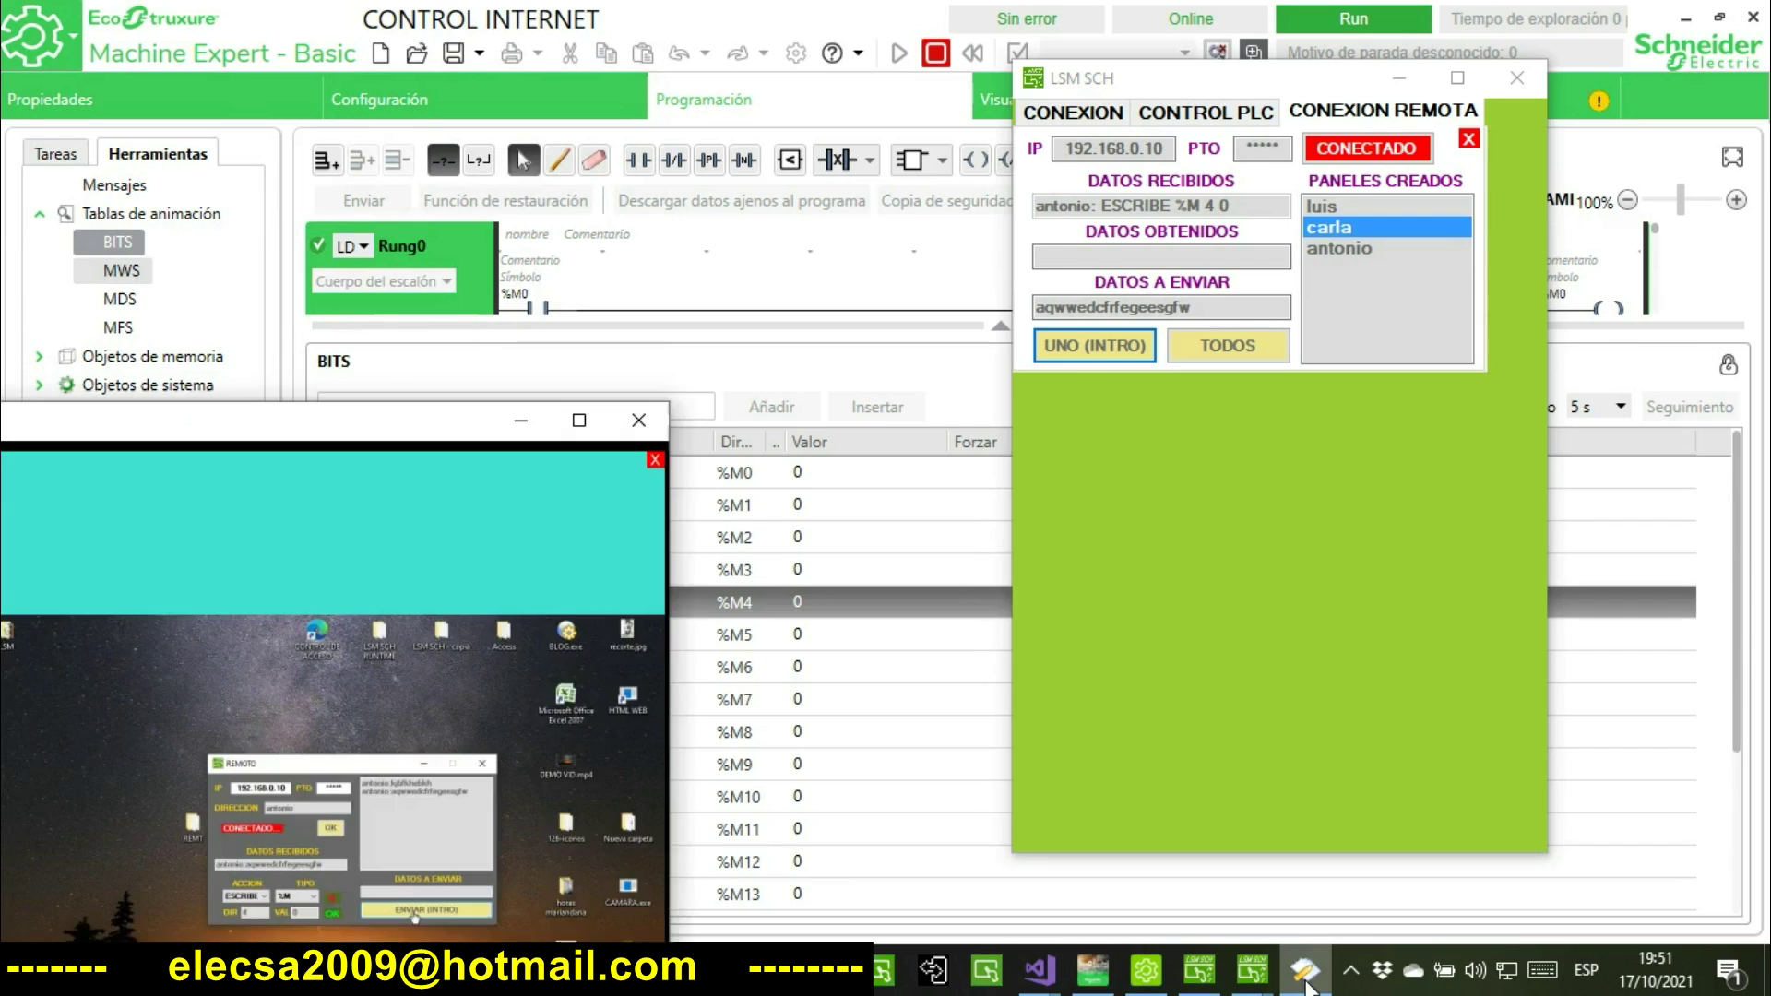
drag(309, 448, 293, 52)
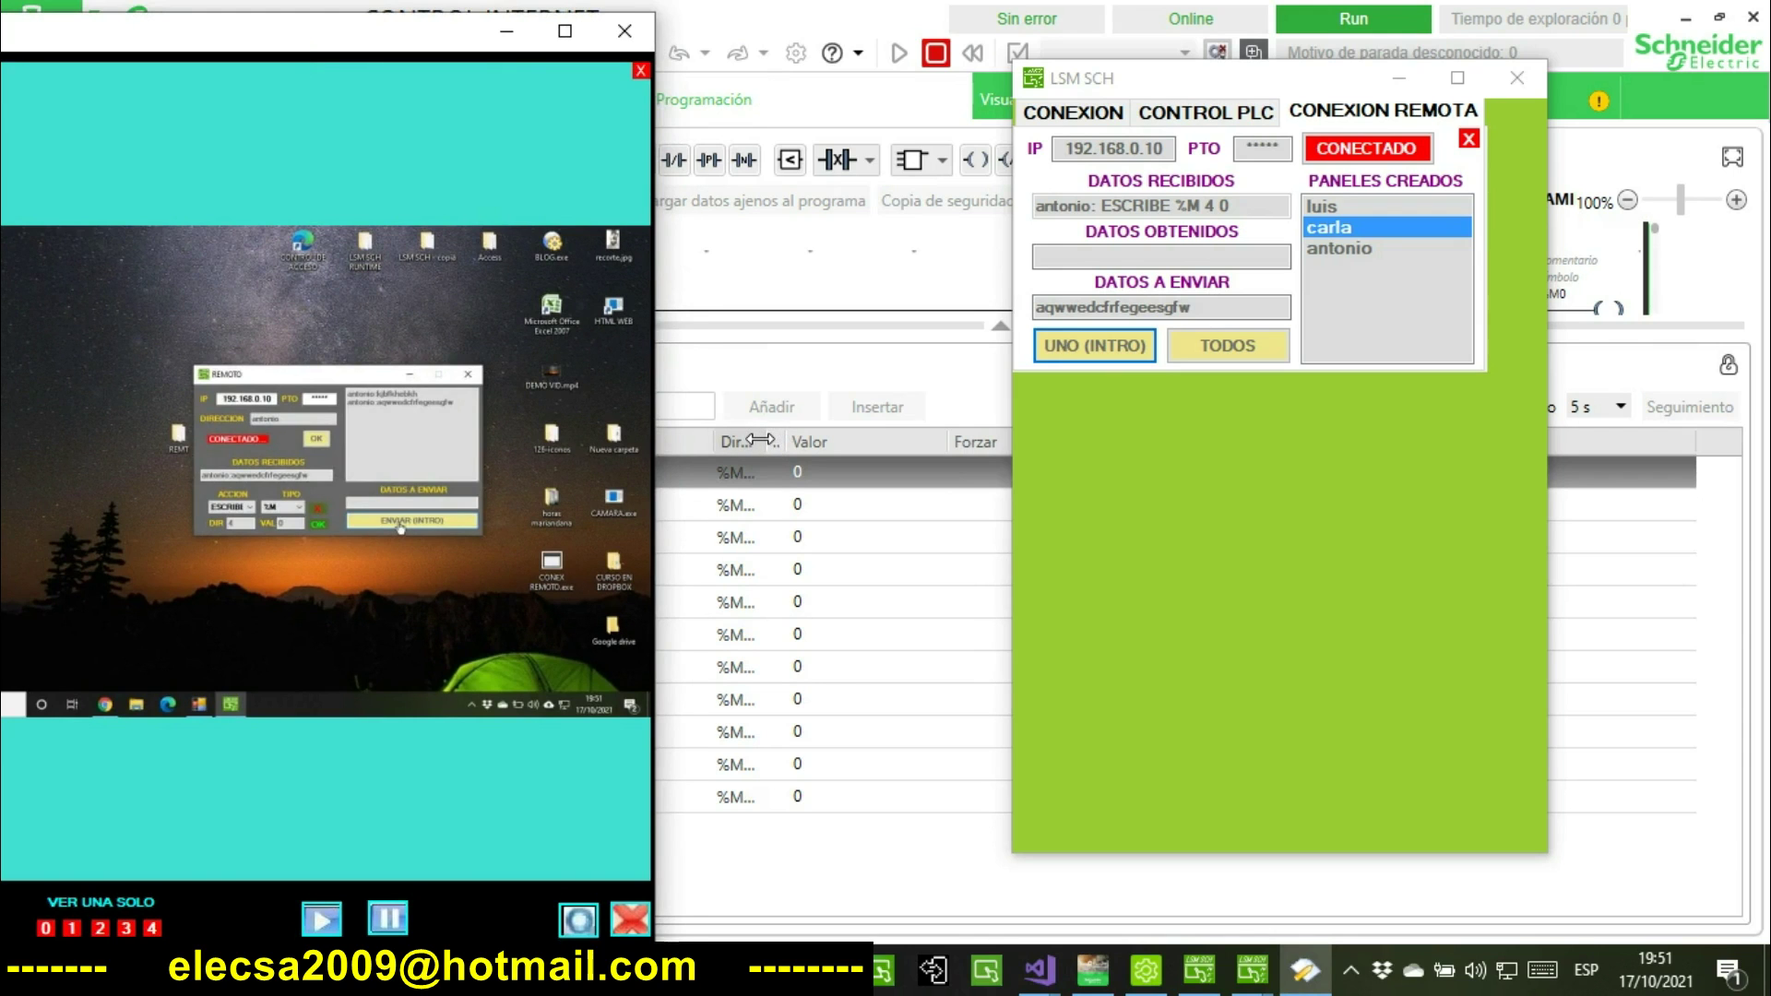
drag(760, 440, 804, 440)
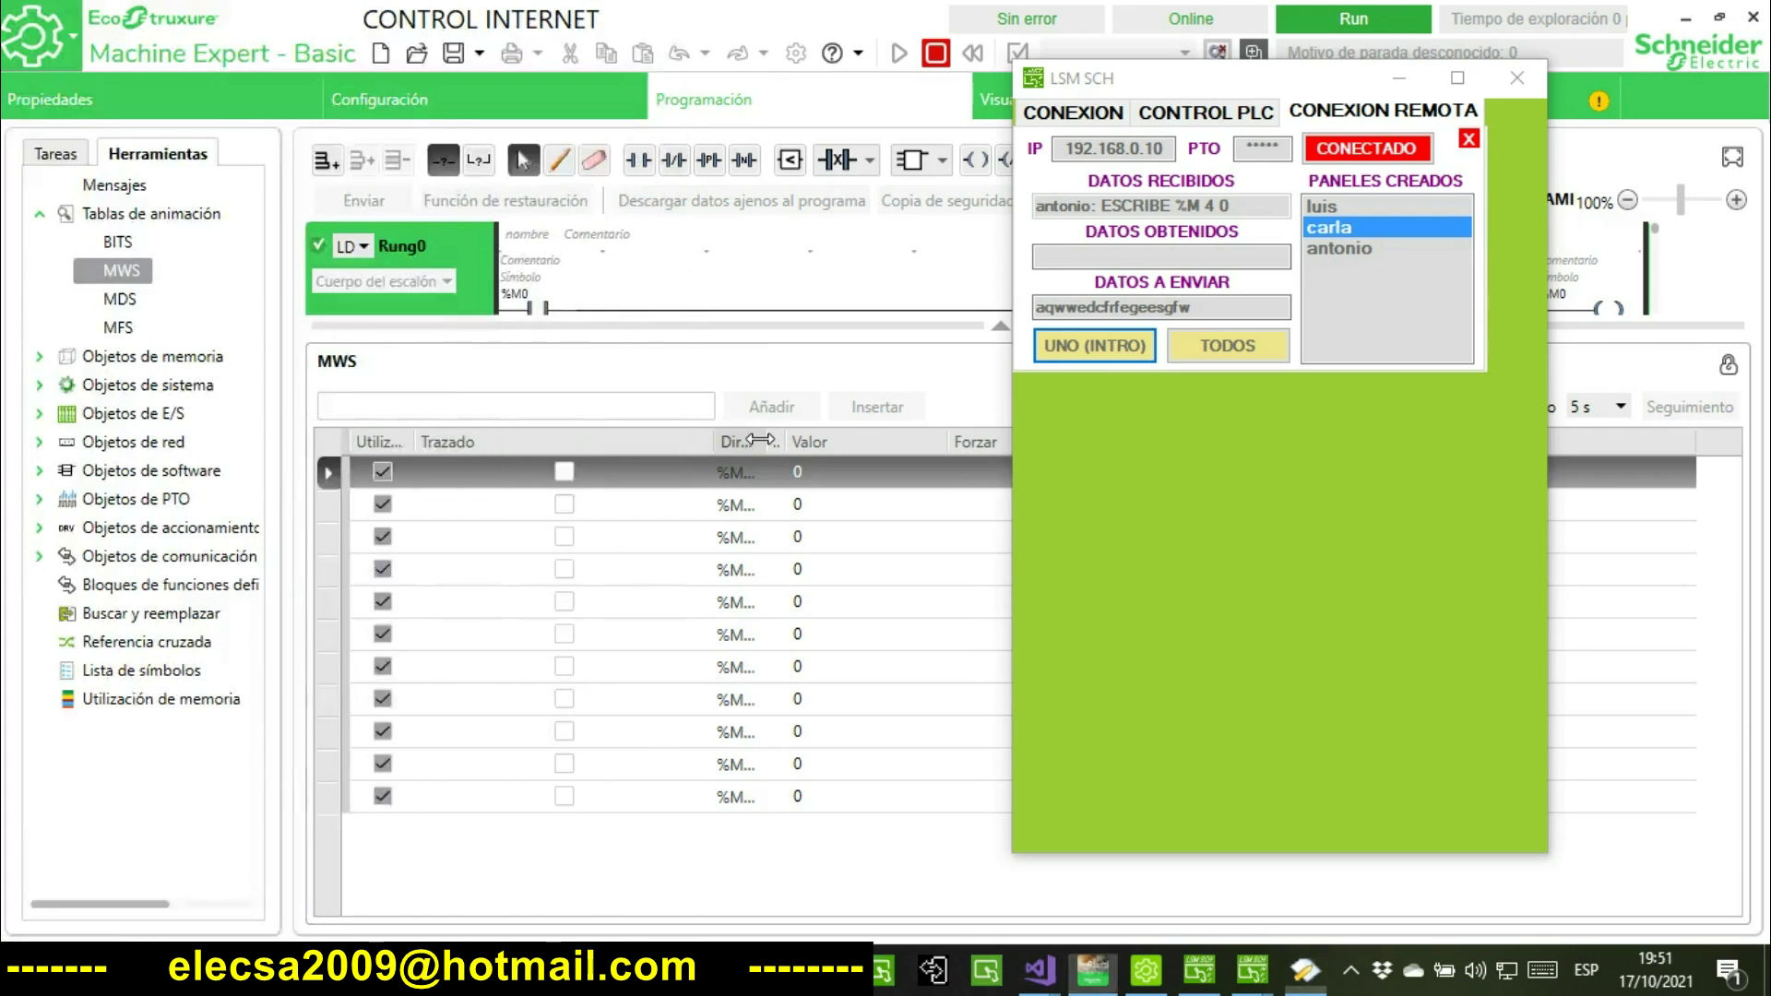
click(1273, 980)
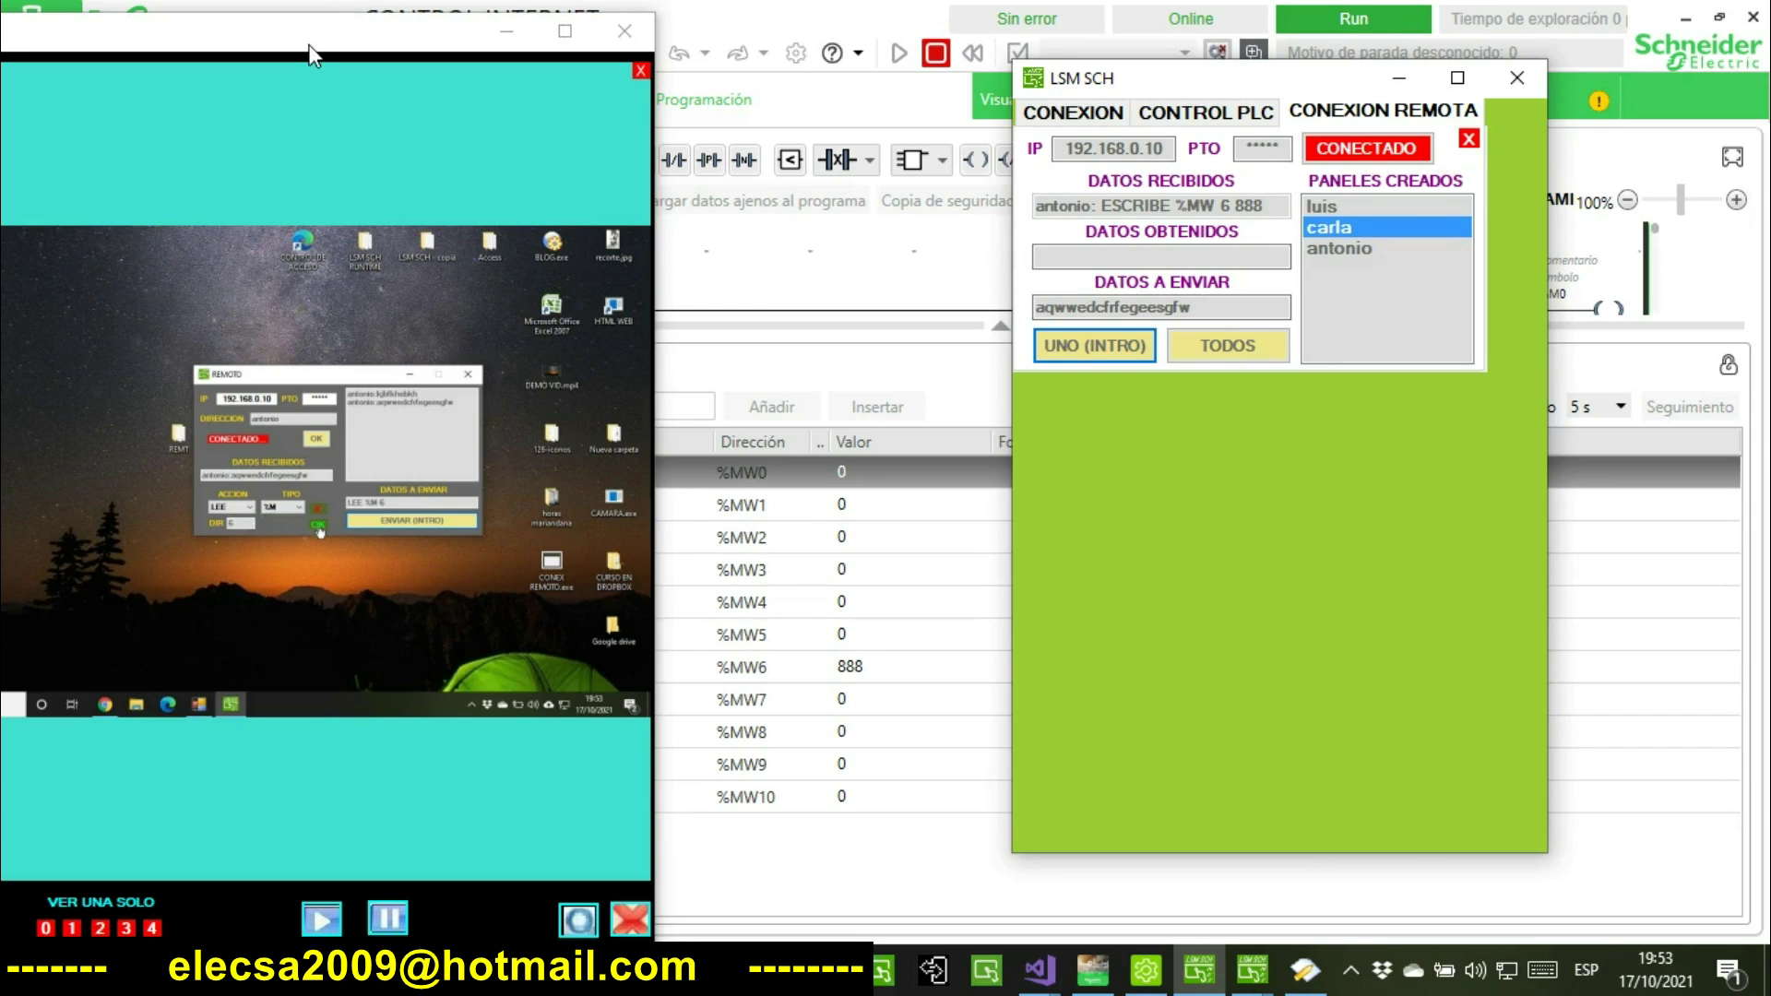
Switch back to the BITS animation table and reposition the recorder window beside its addresses.
drag(309, 47, 336, 510)
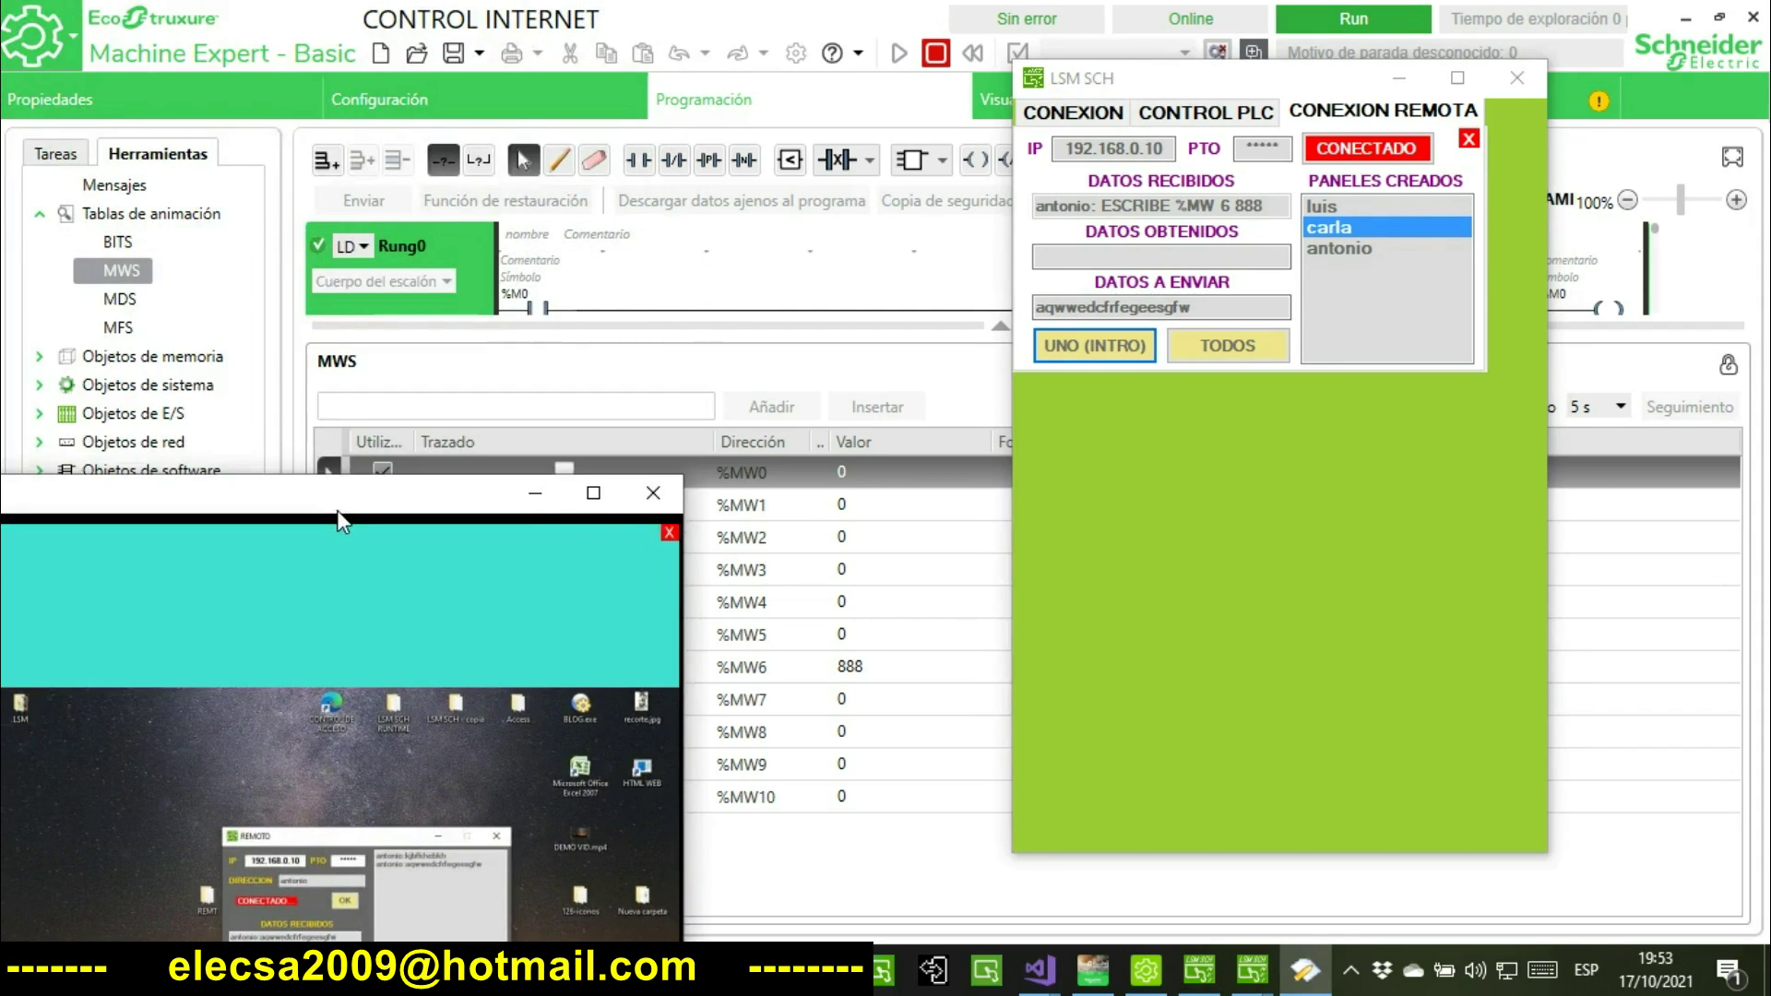
click(111, 253)
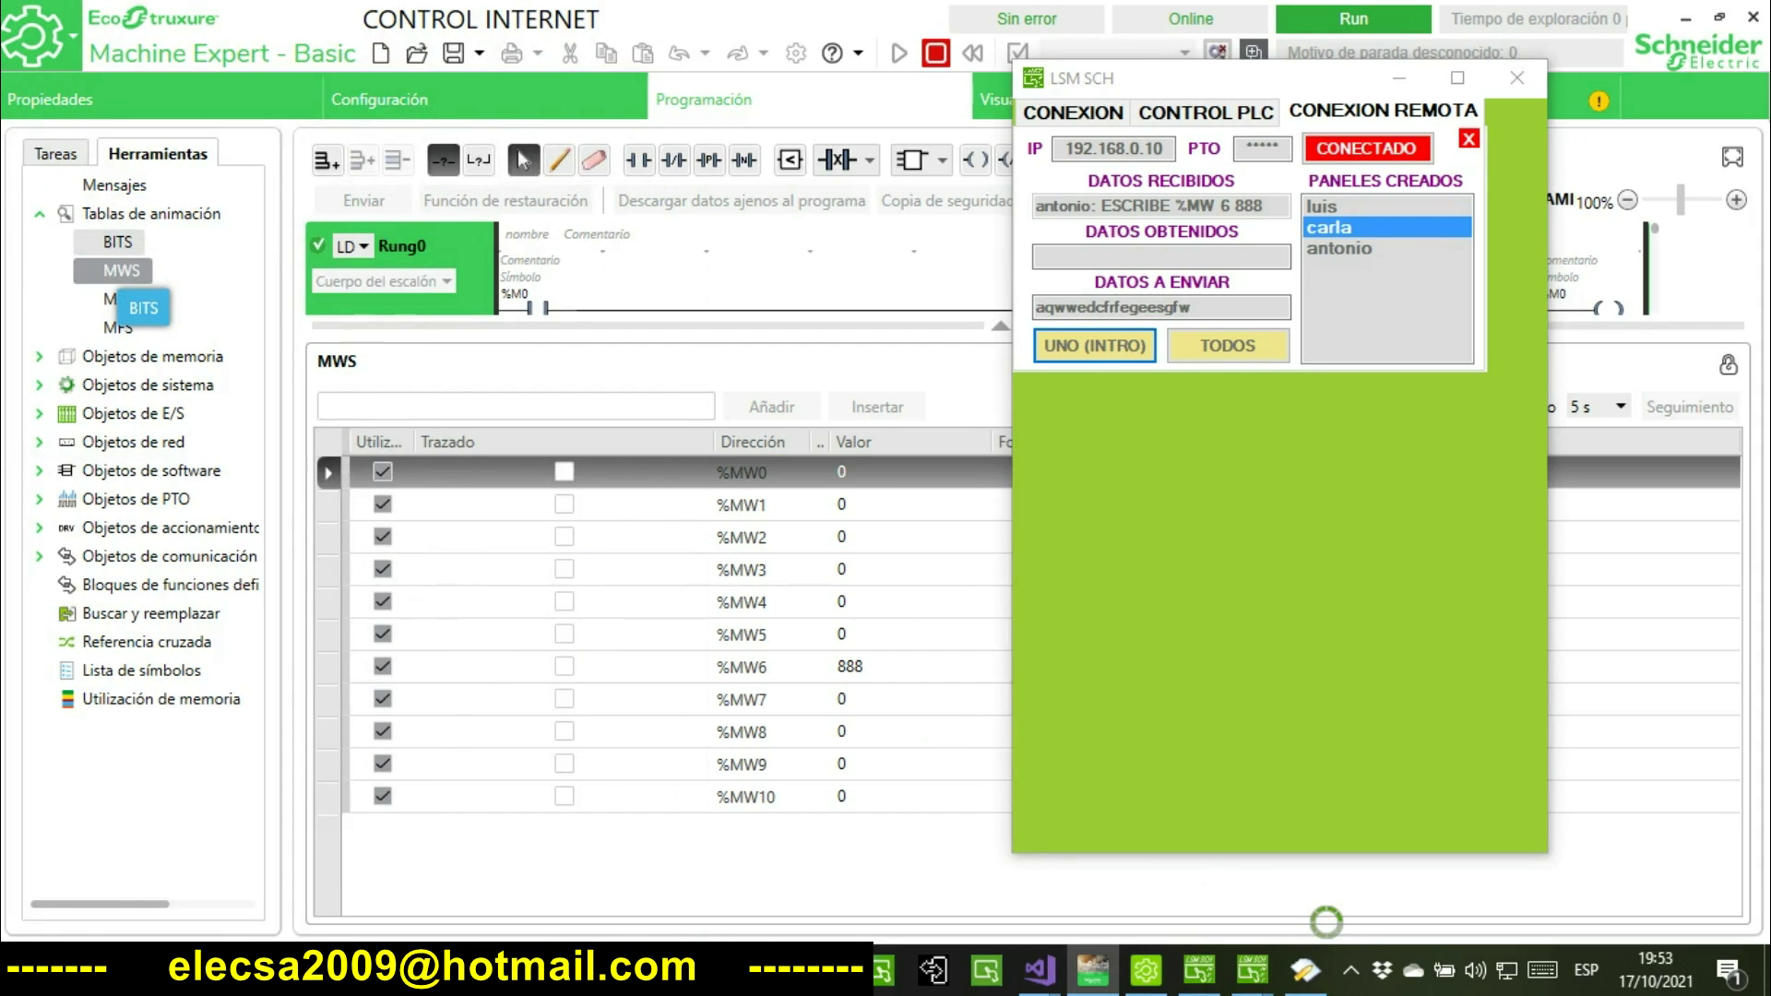
click(1317, 983)
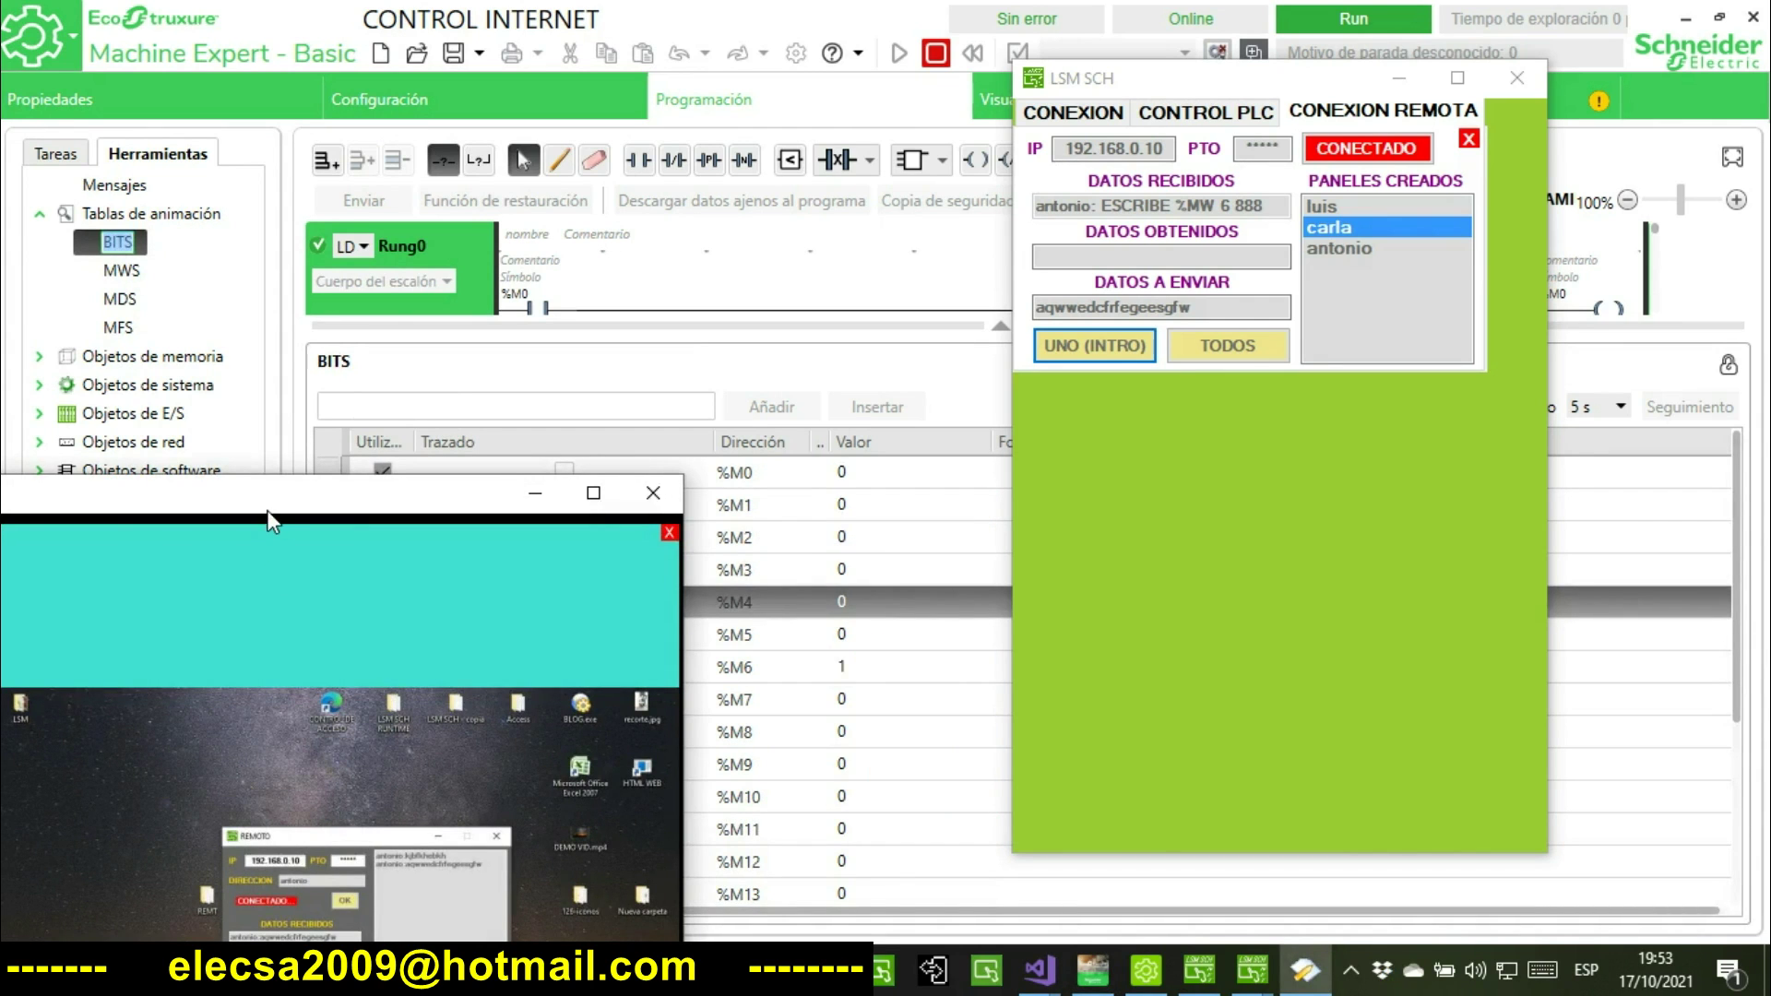
drag(273, 521, 287, 69)
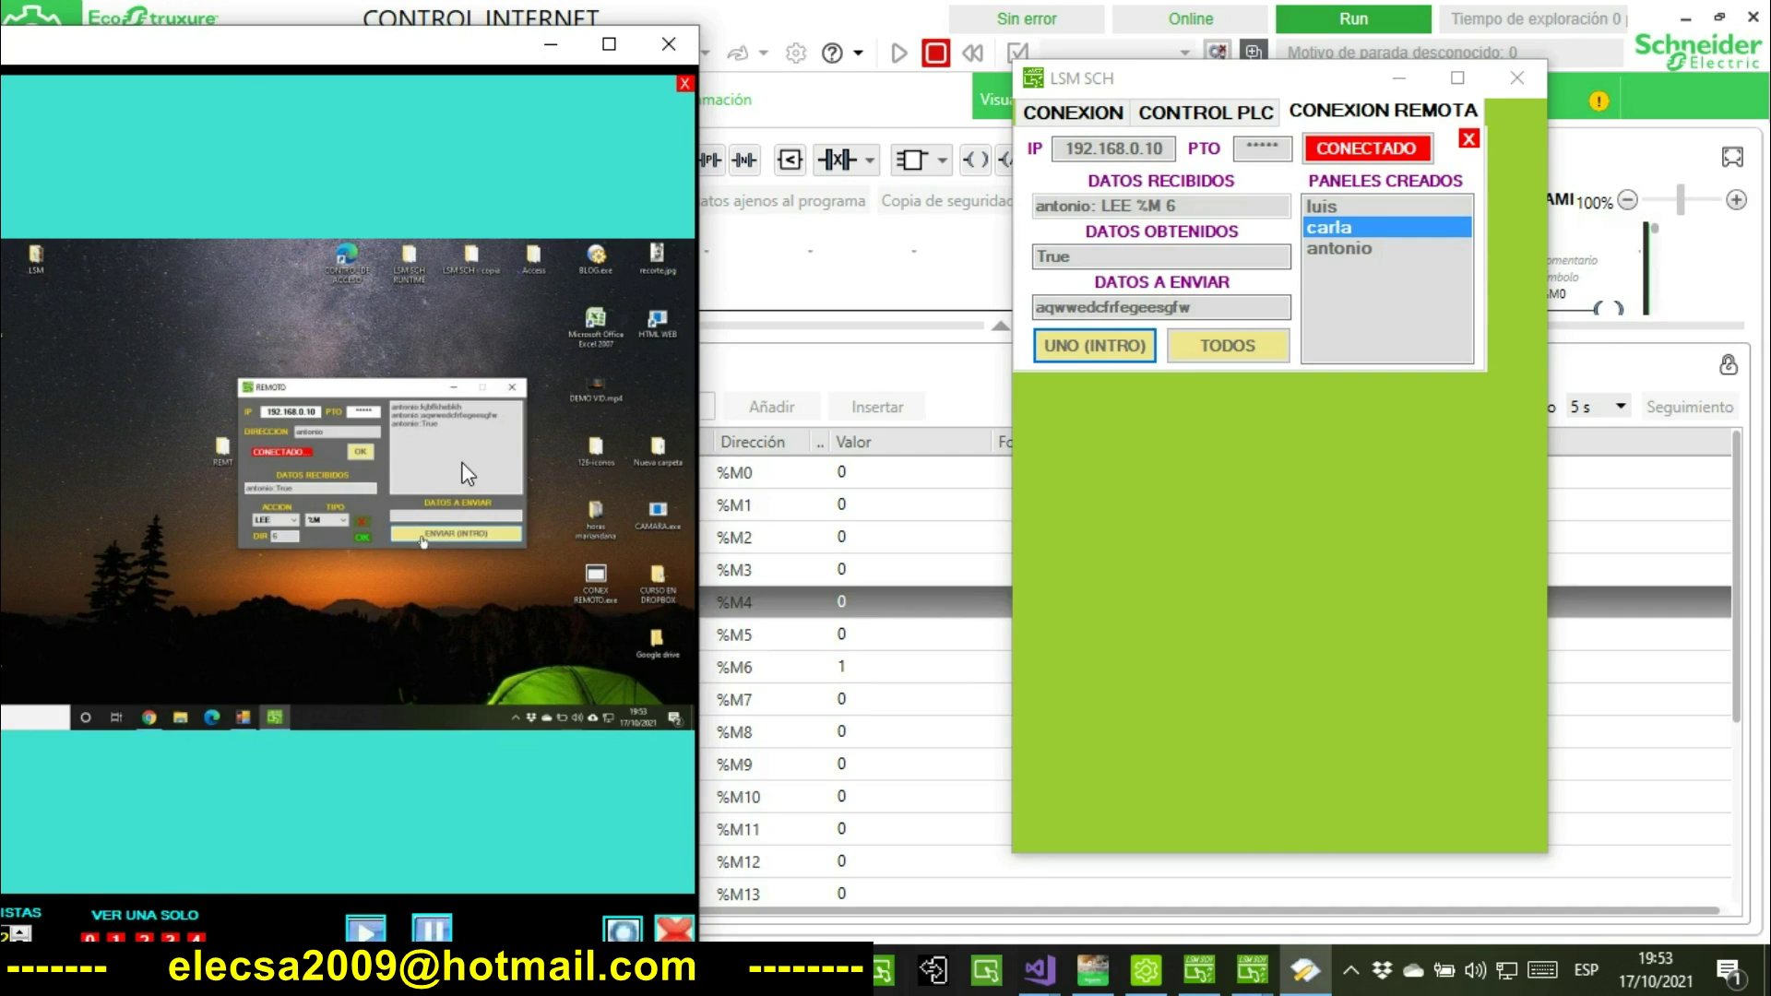
Set the read address to 4 in the remote computer's REMOTO panel and send the LEE %M 4 request.
double_click(270, 537)
text(4)
click(362, 542)
click(432, 535)
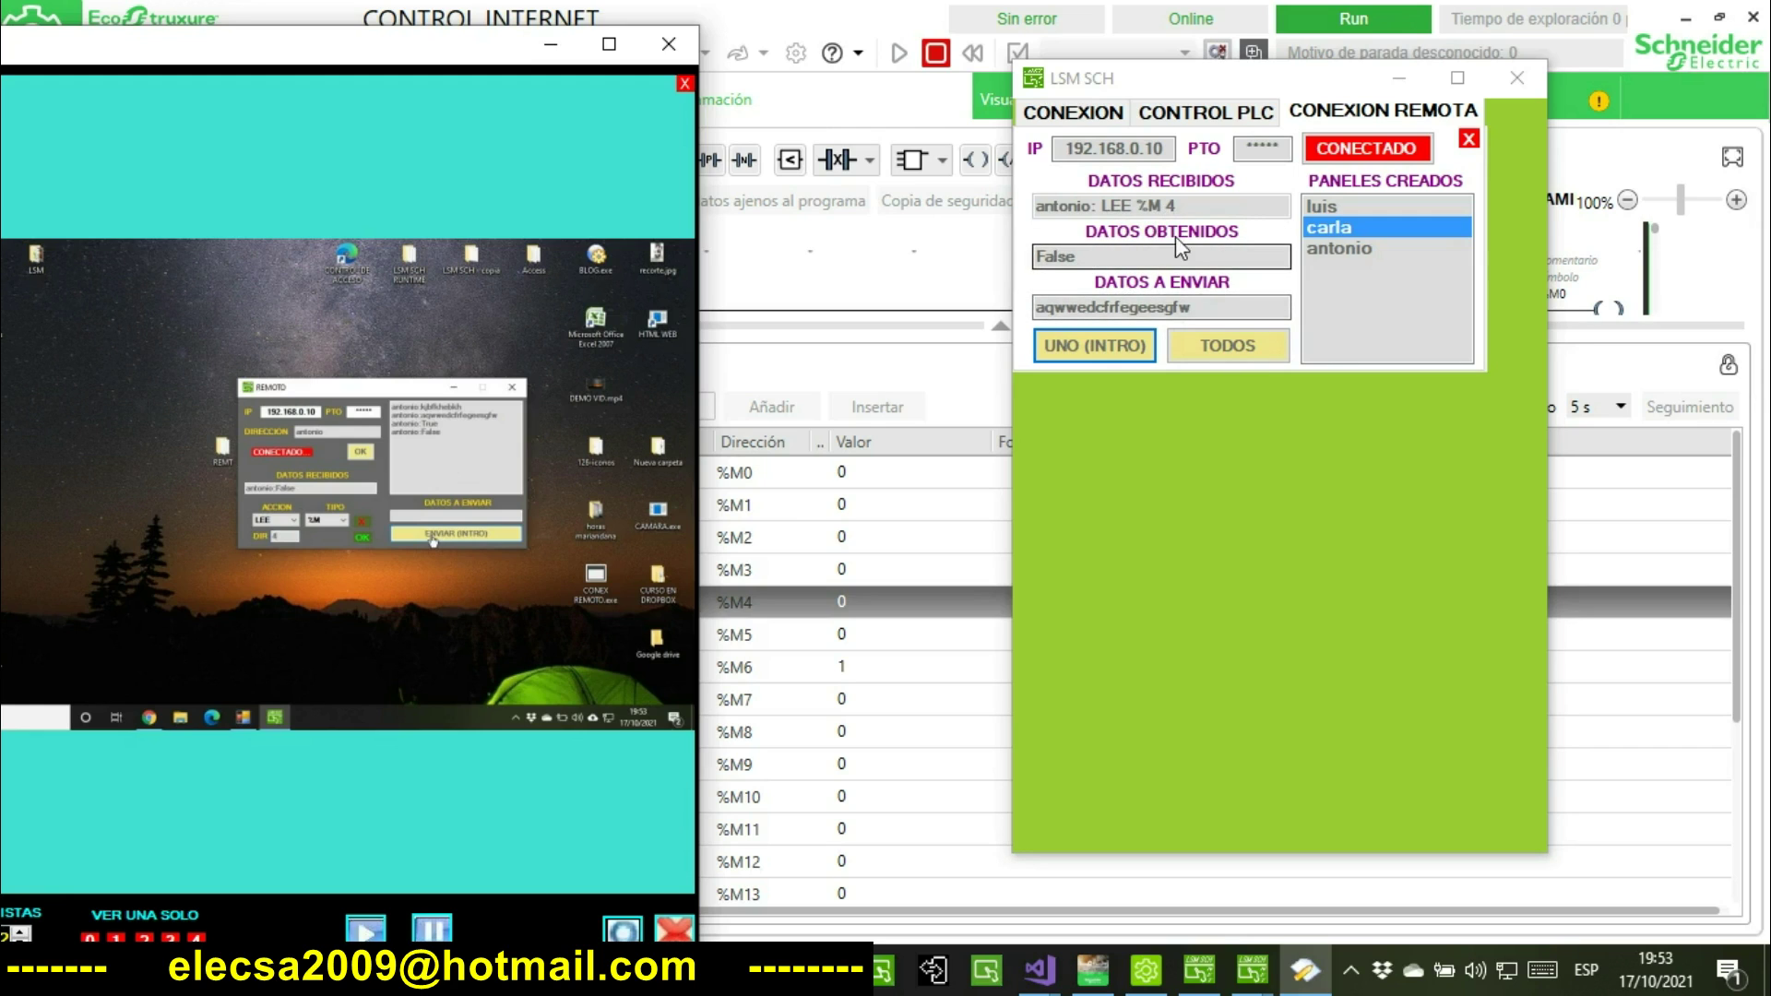
Move the LSM SCH window aside and place the REMOTO panel of the entry selected under PANELES CREADOS over its lower area.
click(1044, 256)
drag(1233, 87, 1110, 97)
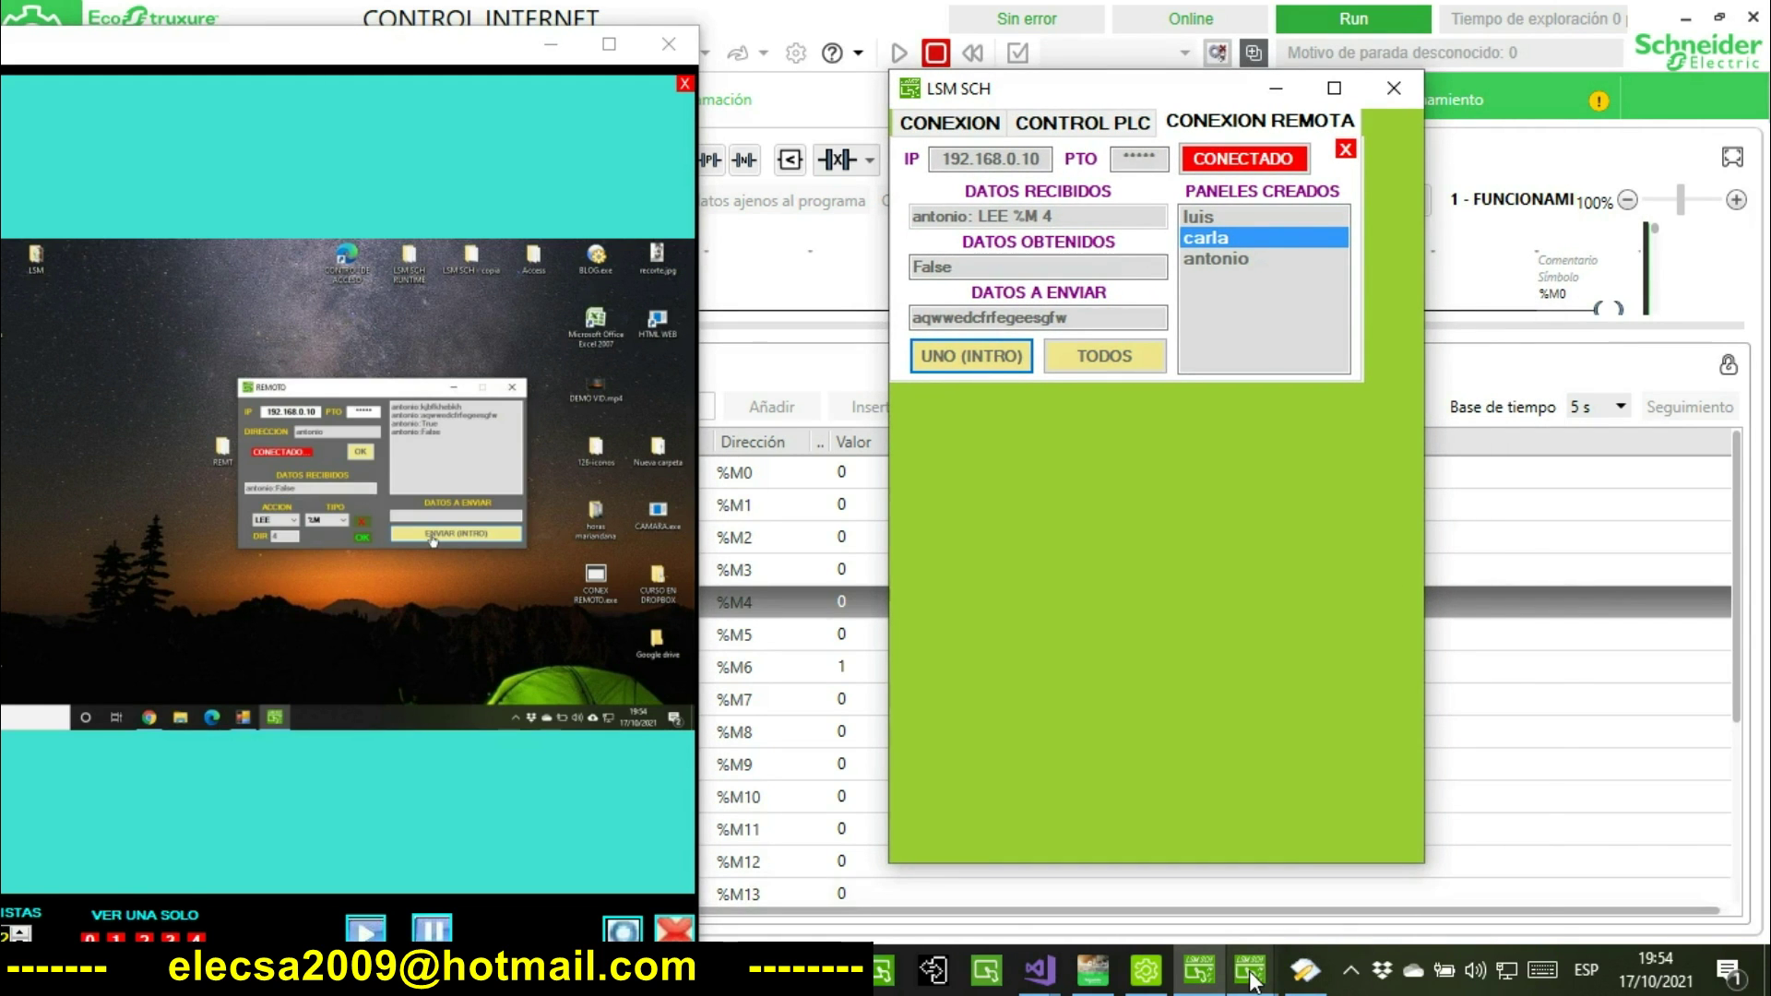
mouse_move(1252, 978)
click(1343, 904)
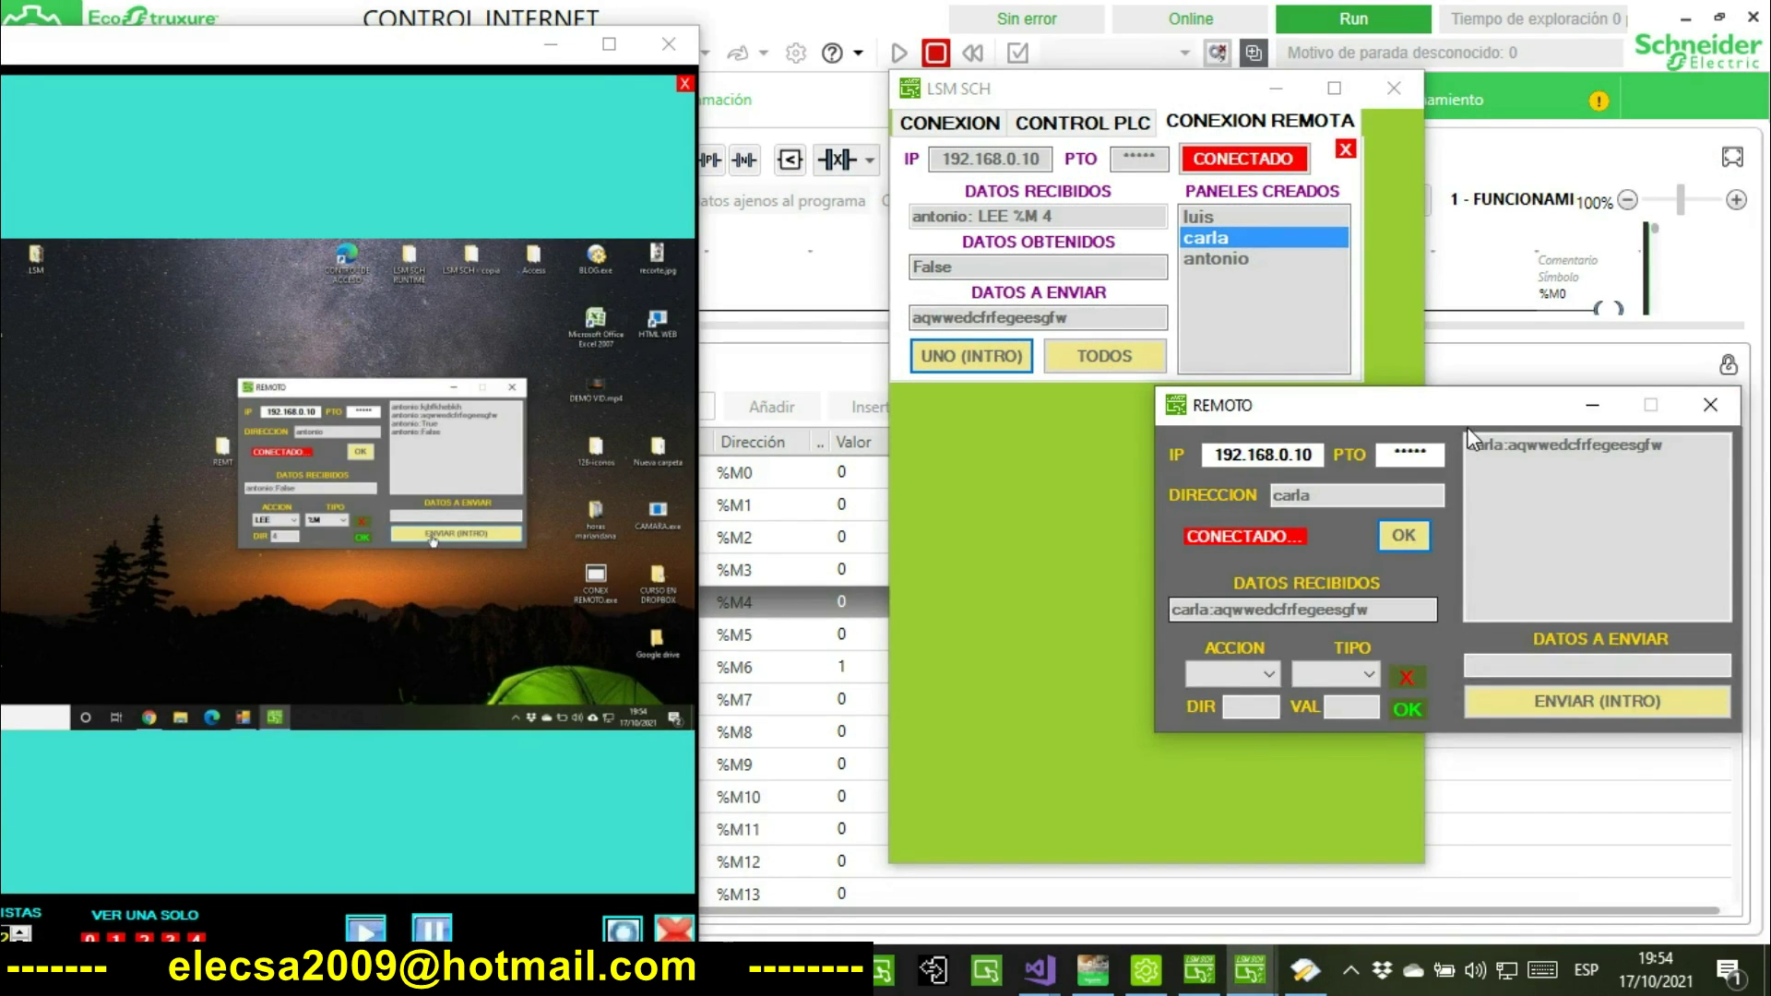
drag(1449, 415, 1299, 500)
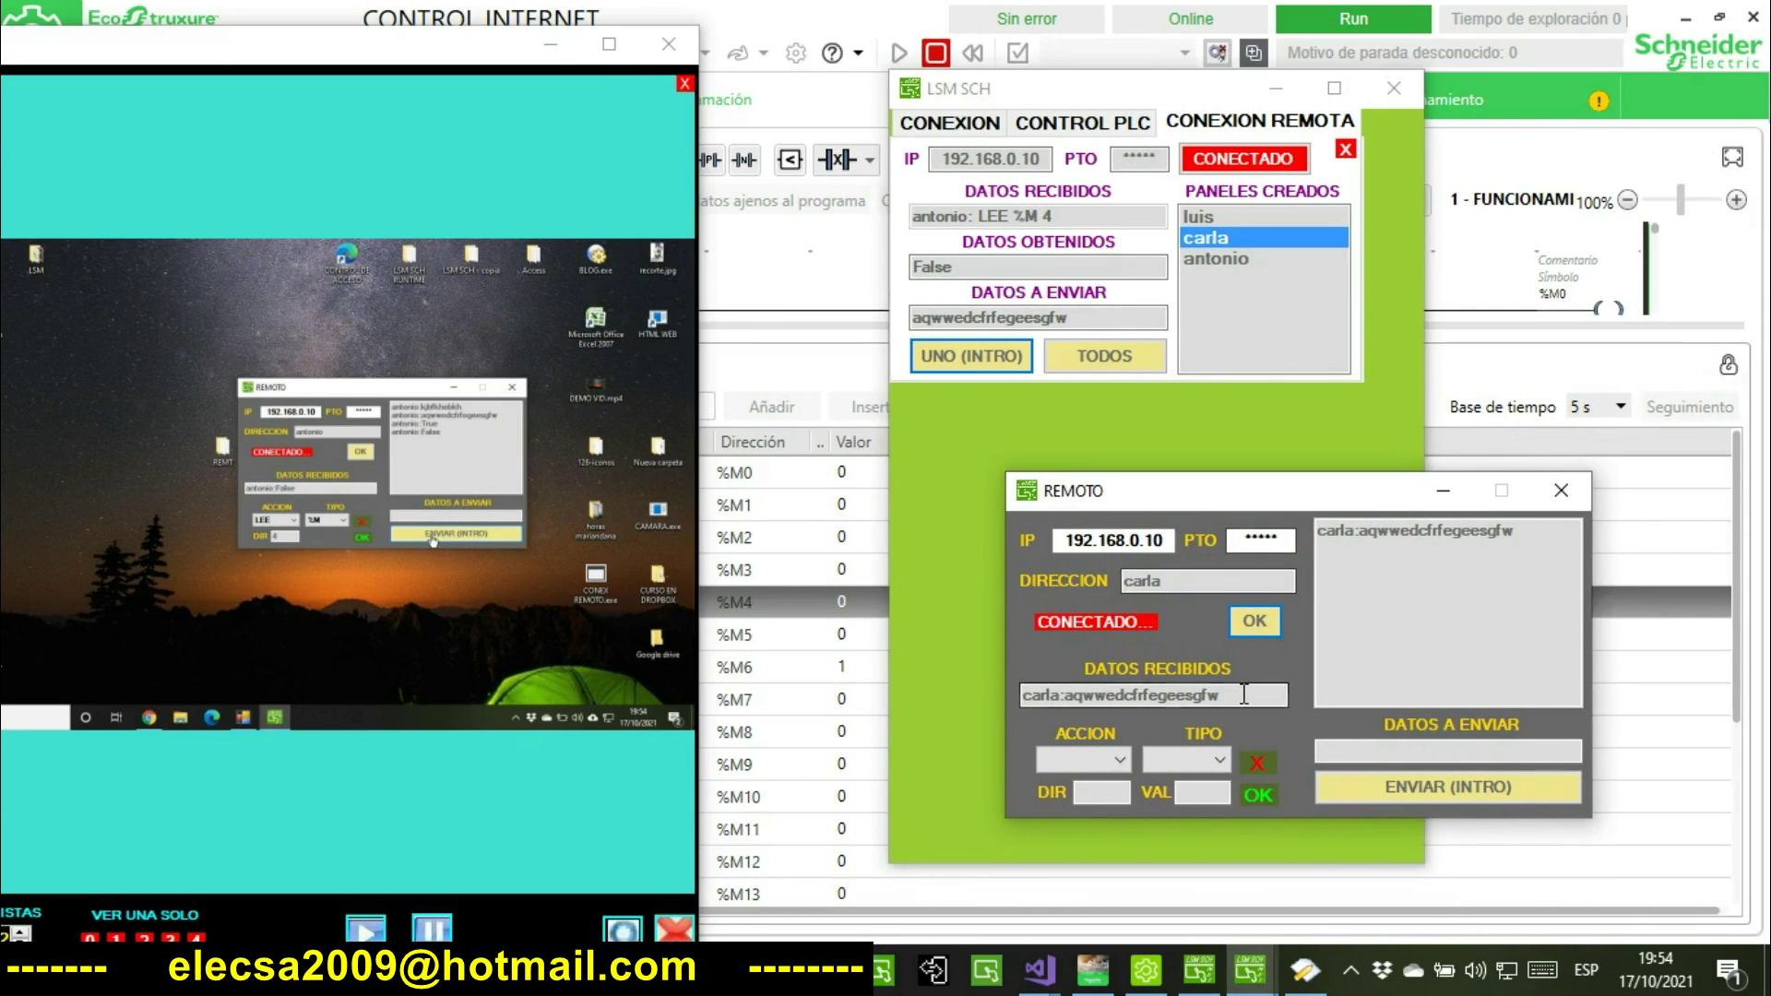
Set the action to ESCRIBE and the variable type to %M in the local REMOTO panel.
click(1080, 765)
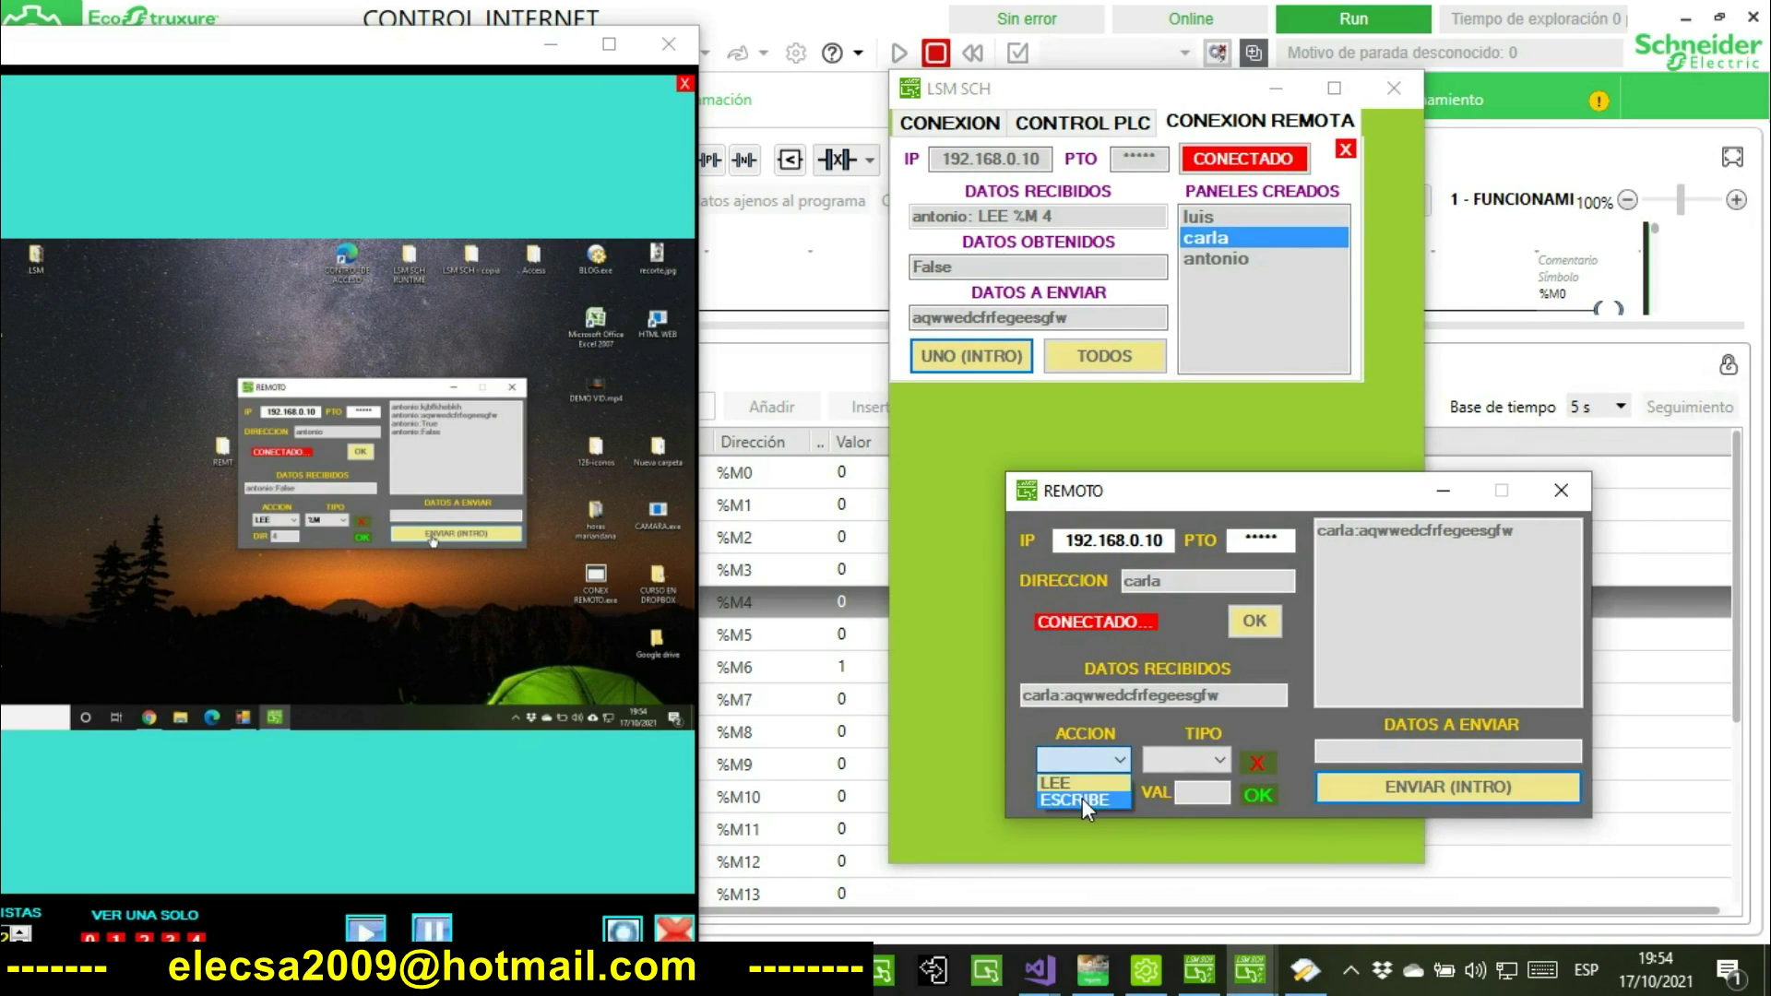
click(1082, 800)
click(1176, 753)
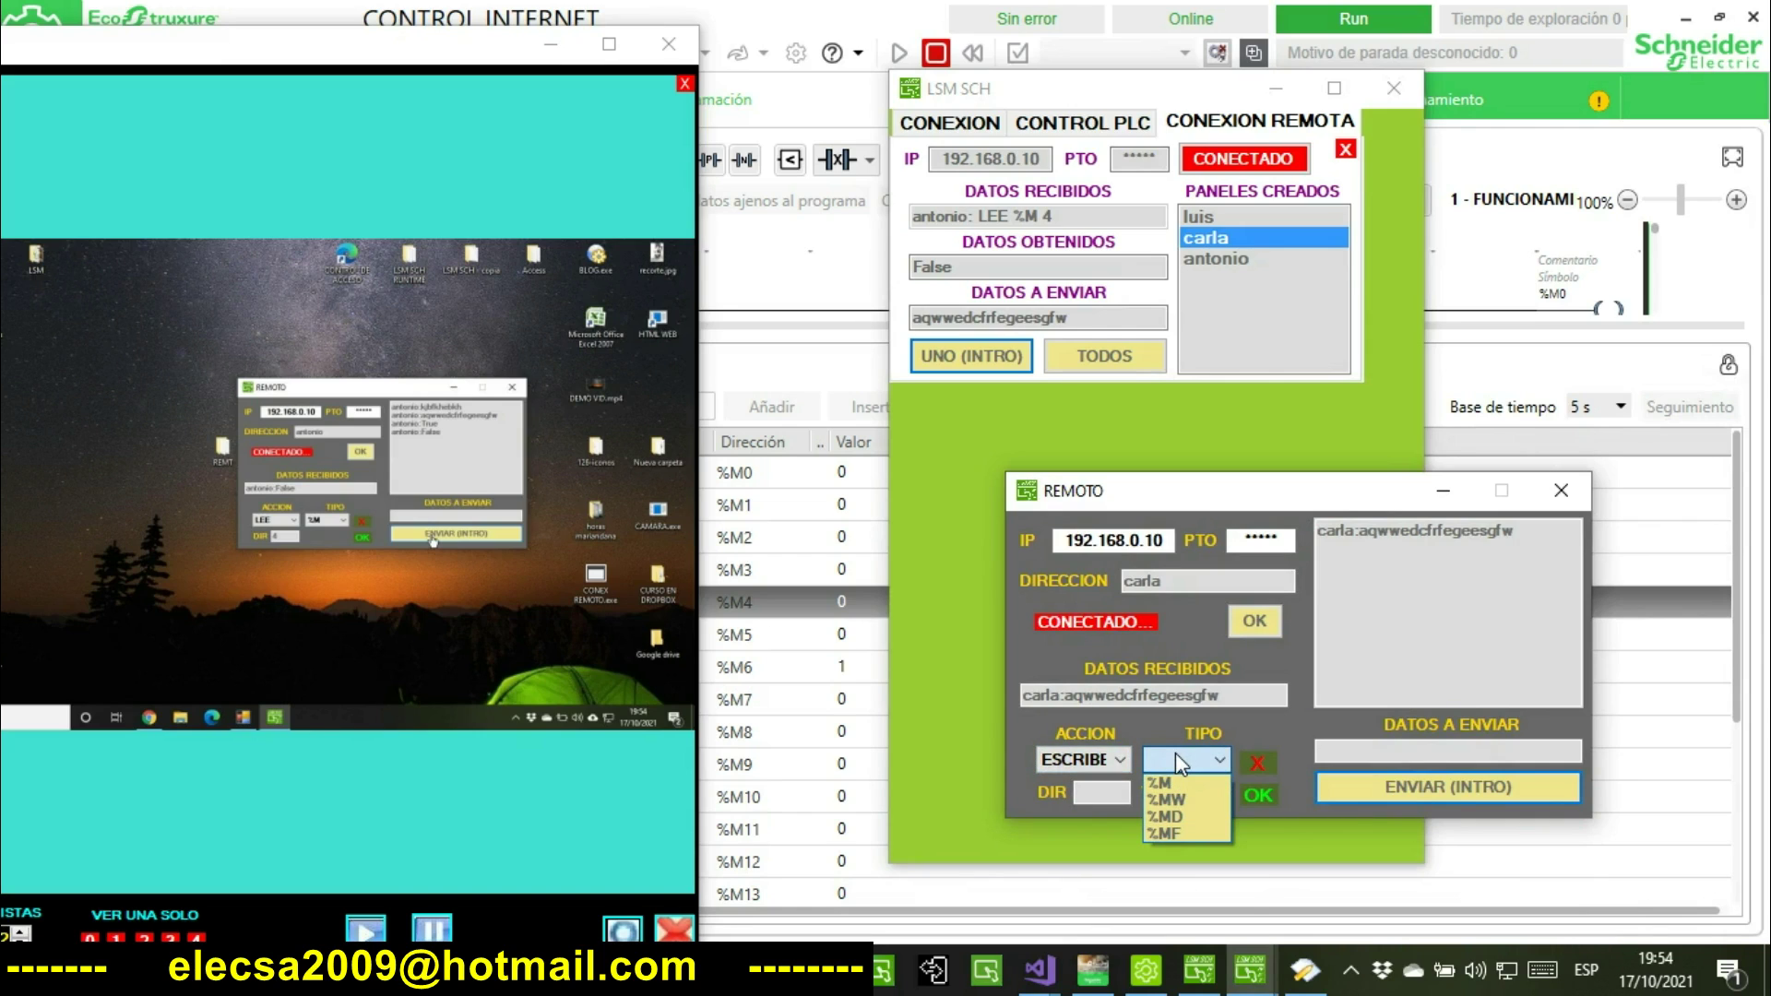
click(1161, 782)
click(1096, 795)
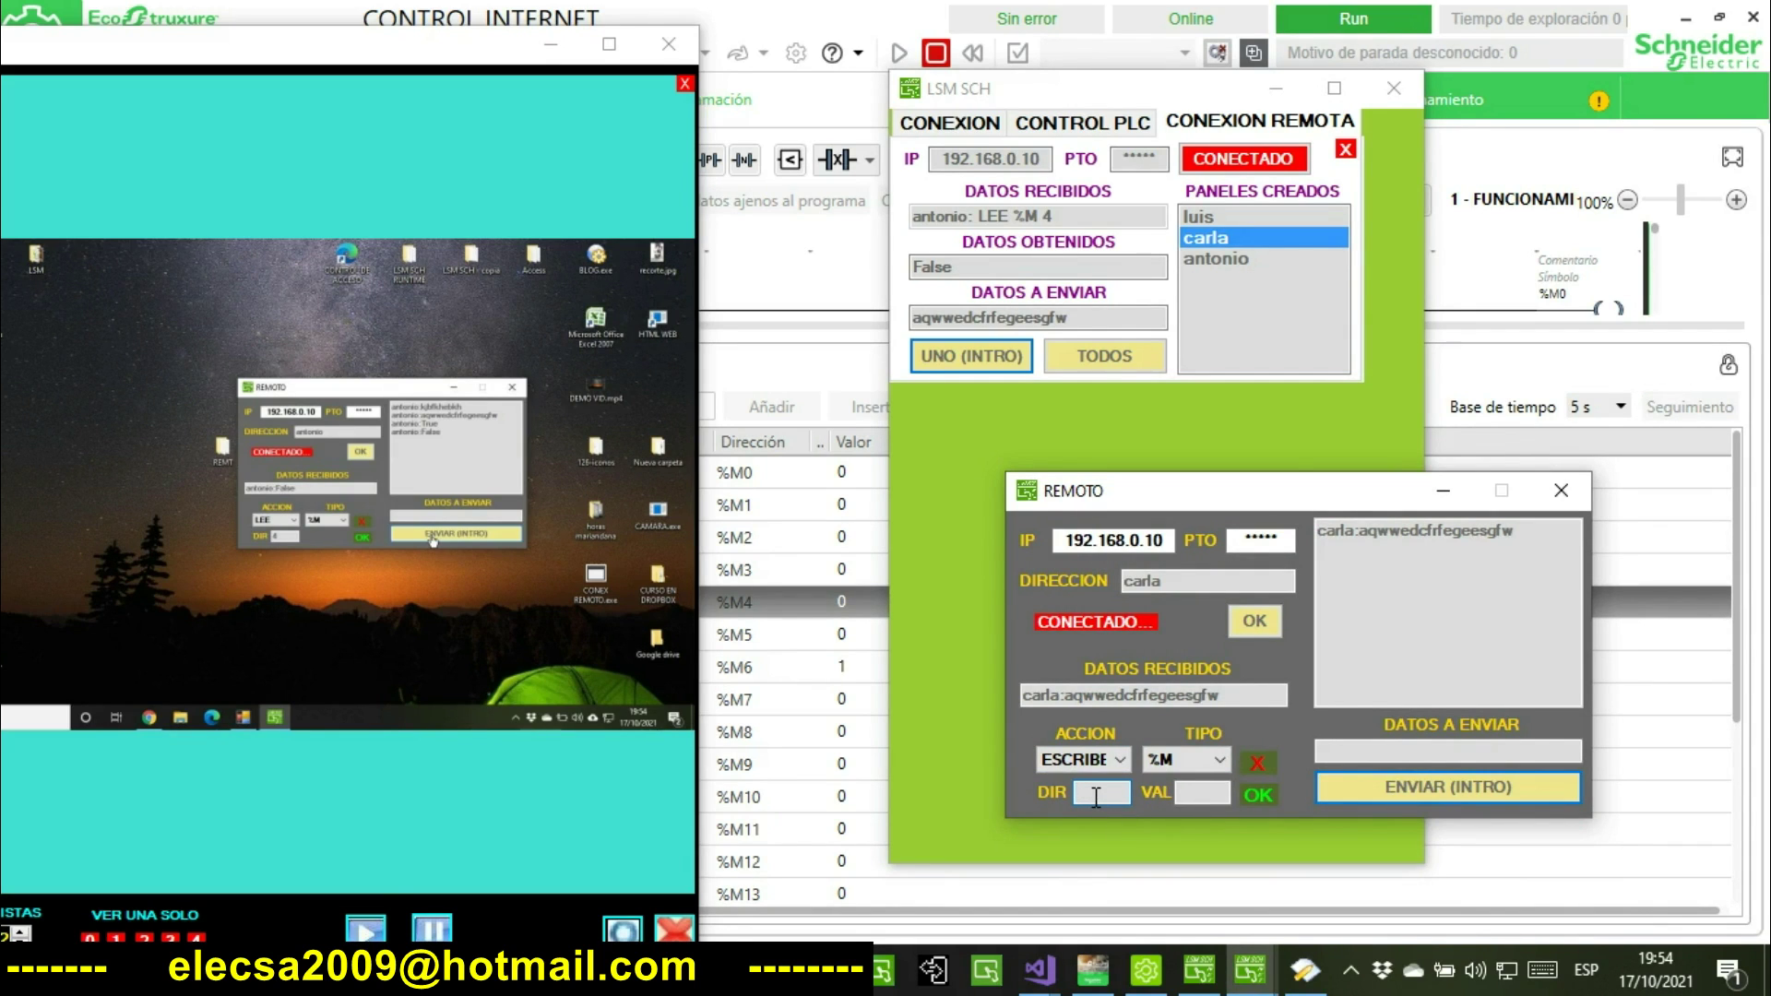
click(1149, 539)
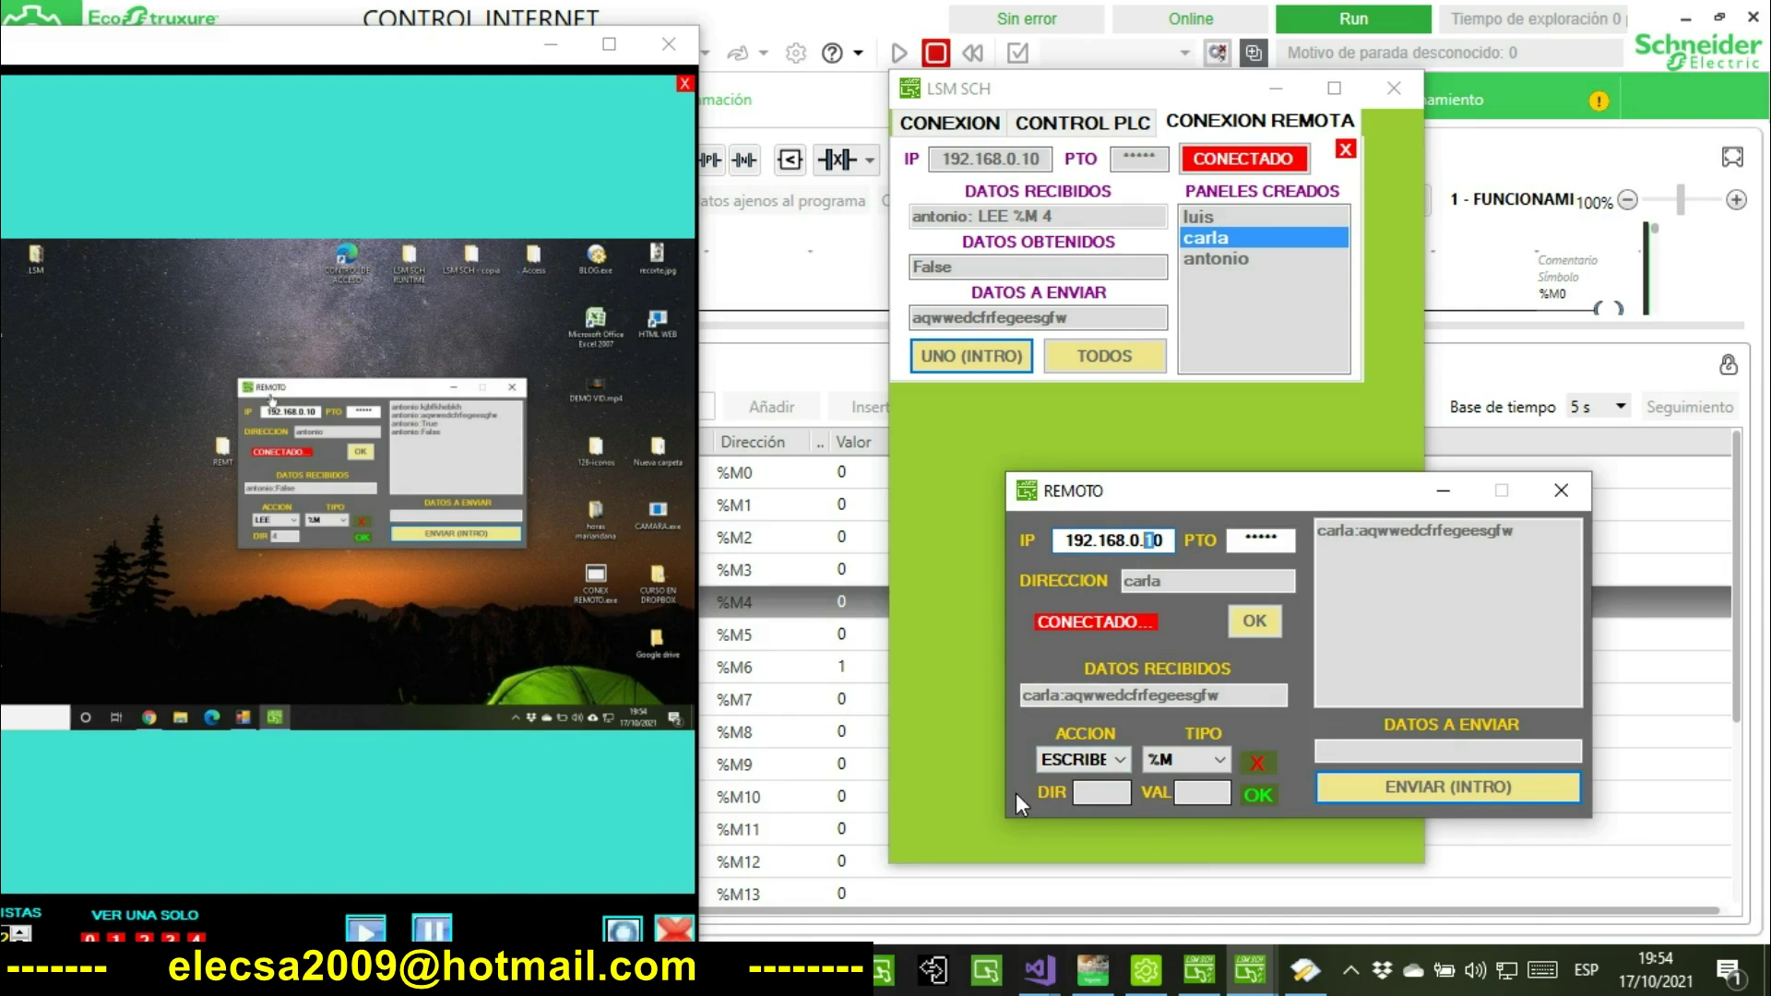
Set the address to 3 and the value to 1 in the REMOTO panel, then send the ESCRIBE %M 3 1 request.
click(1099, 787)
text(3)
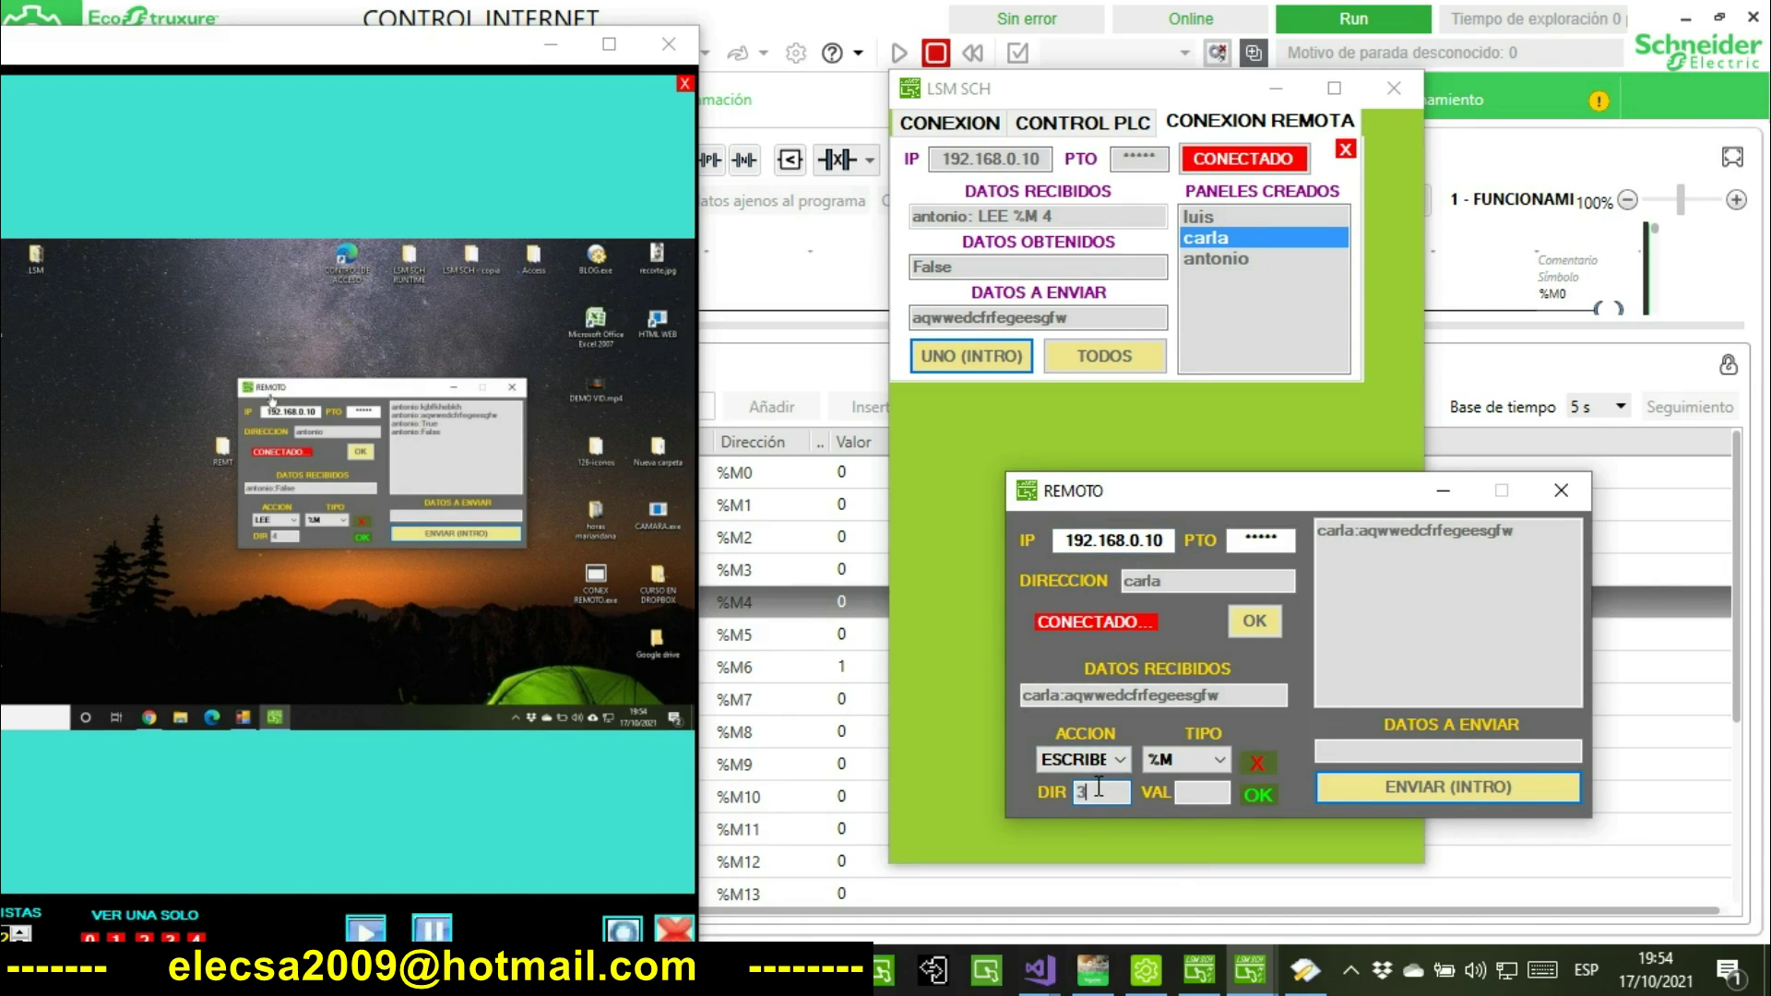
click(1195, 794)
text(1)
click(1262, 797)
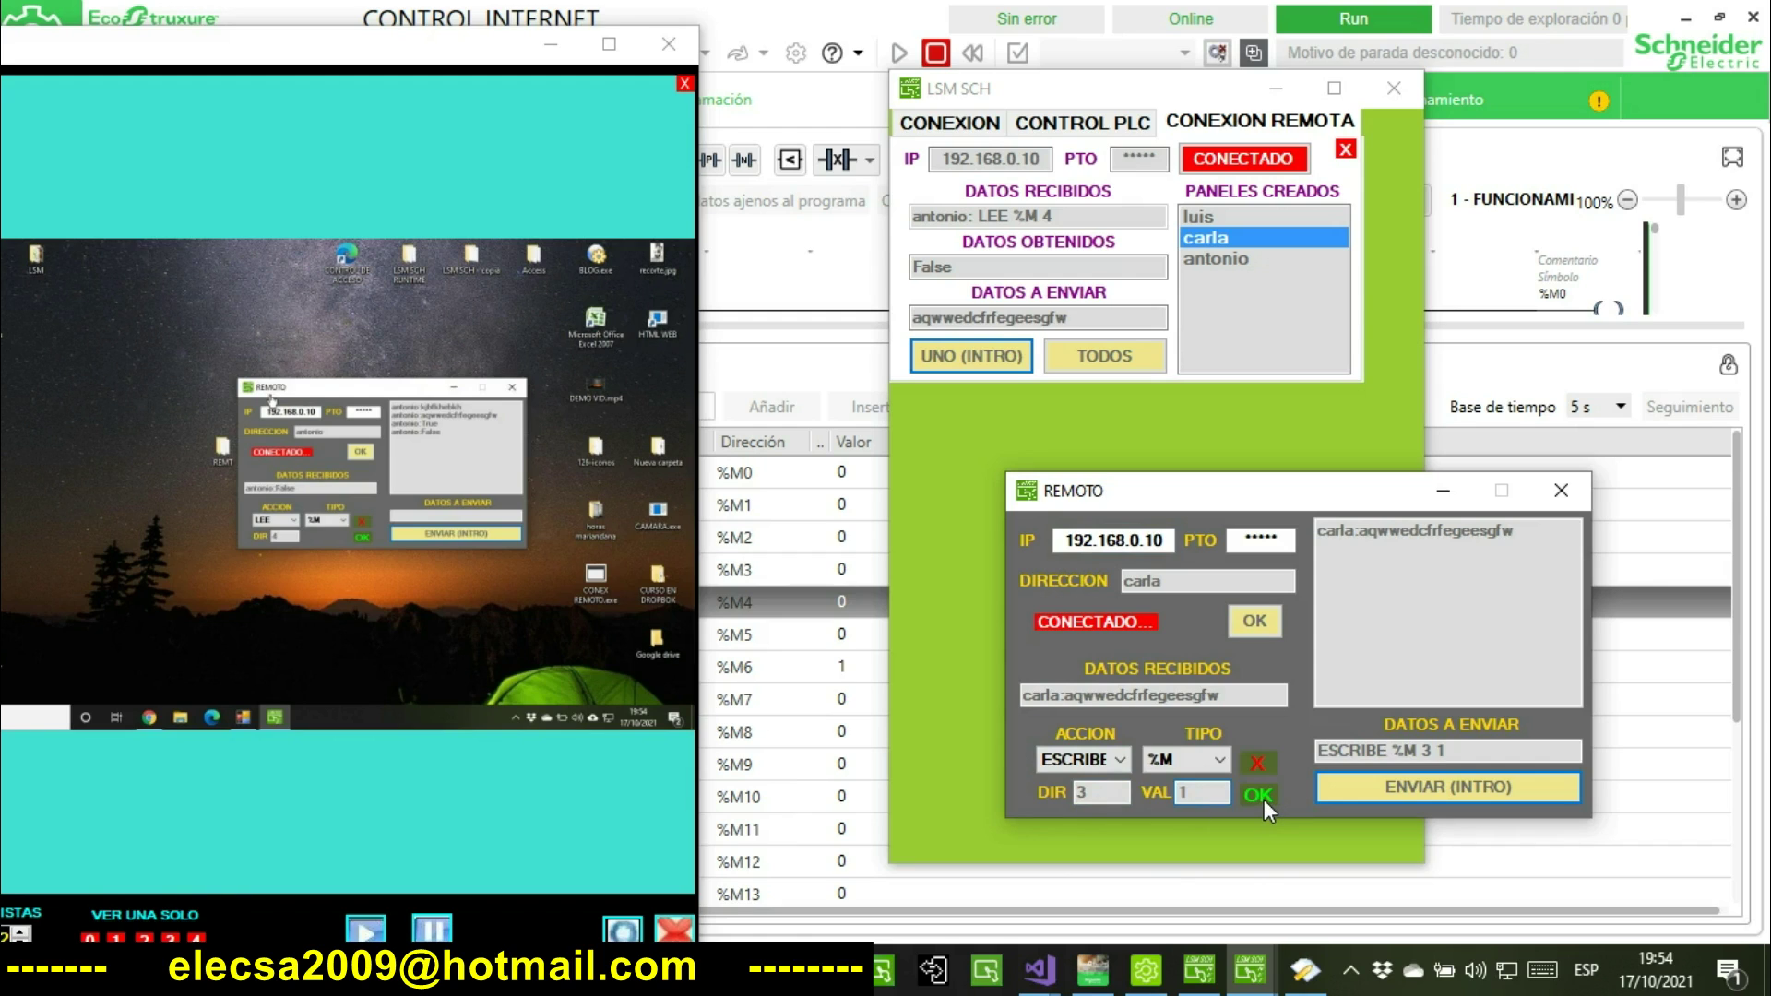
click(1411, 787)
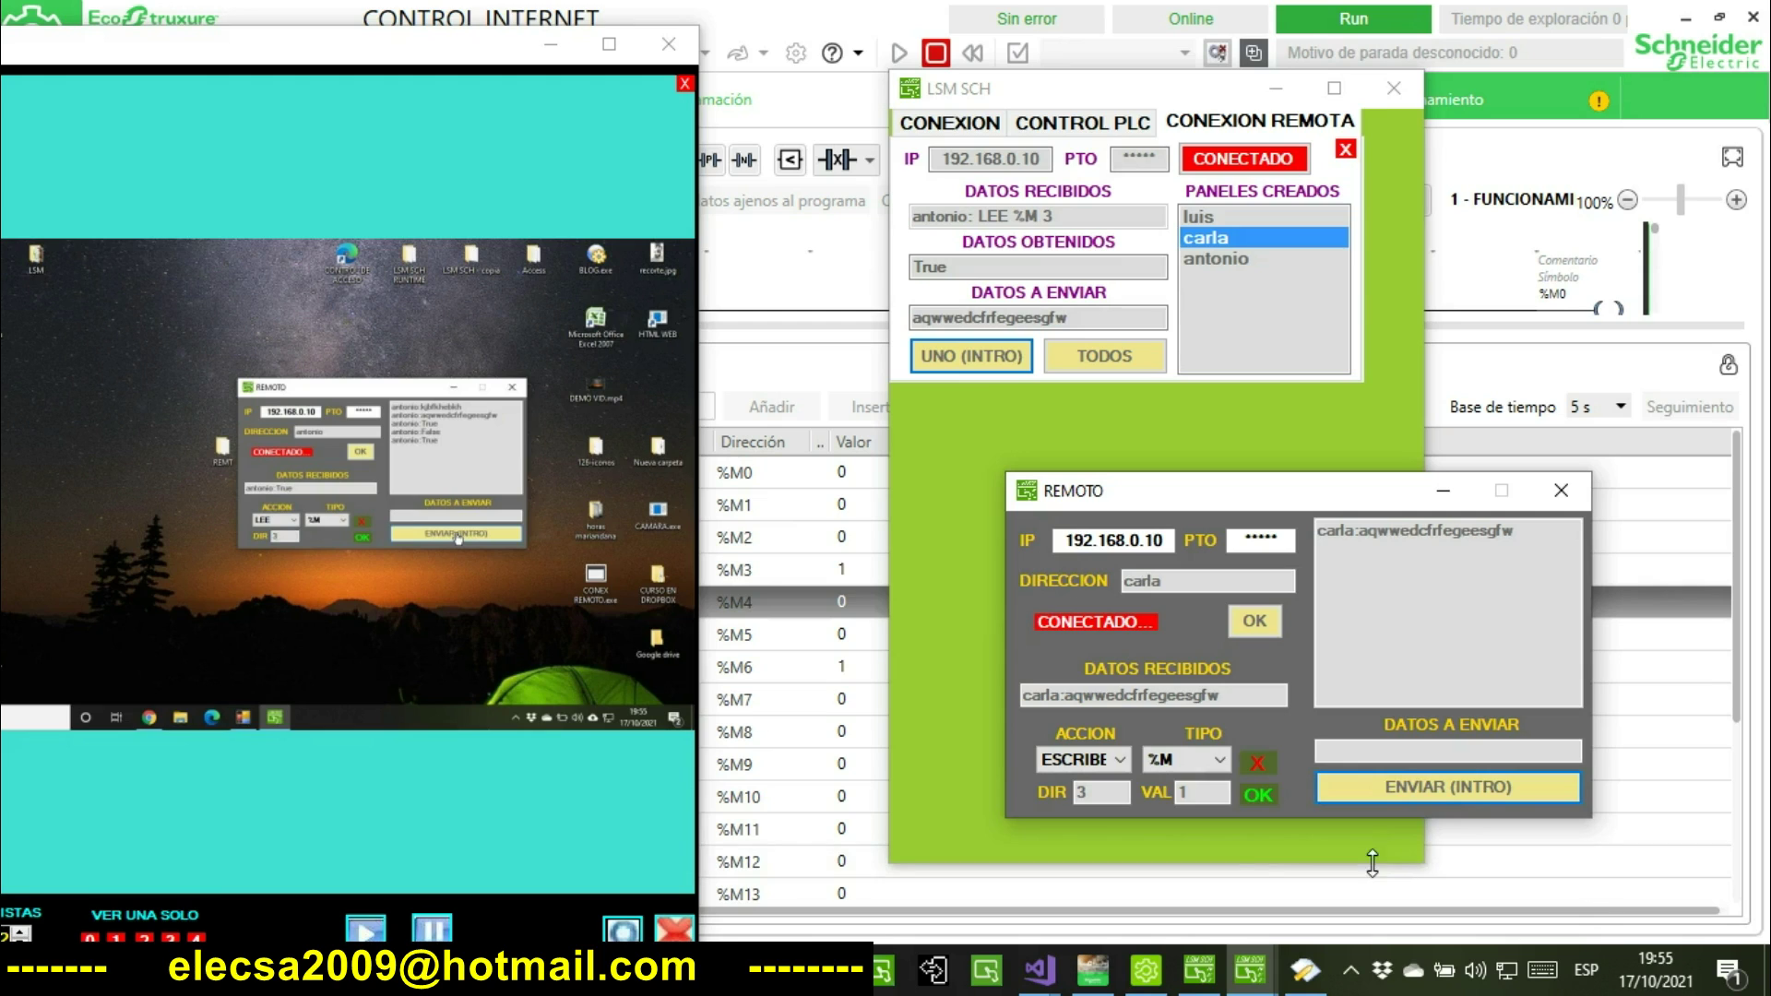
Set the value to 0 for %M 3 in the REMOTO panel and send the write request.
double_click(1199, 795)
text(0)
click(1262, 793)
click(1357, 793)
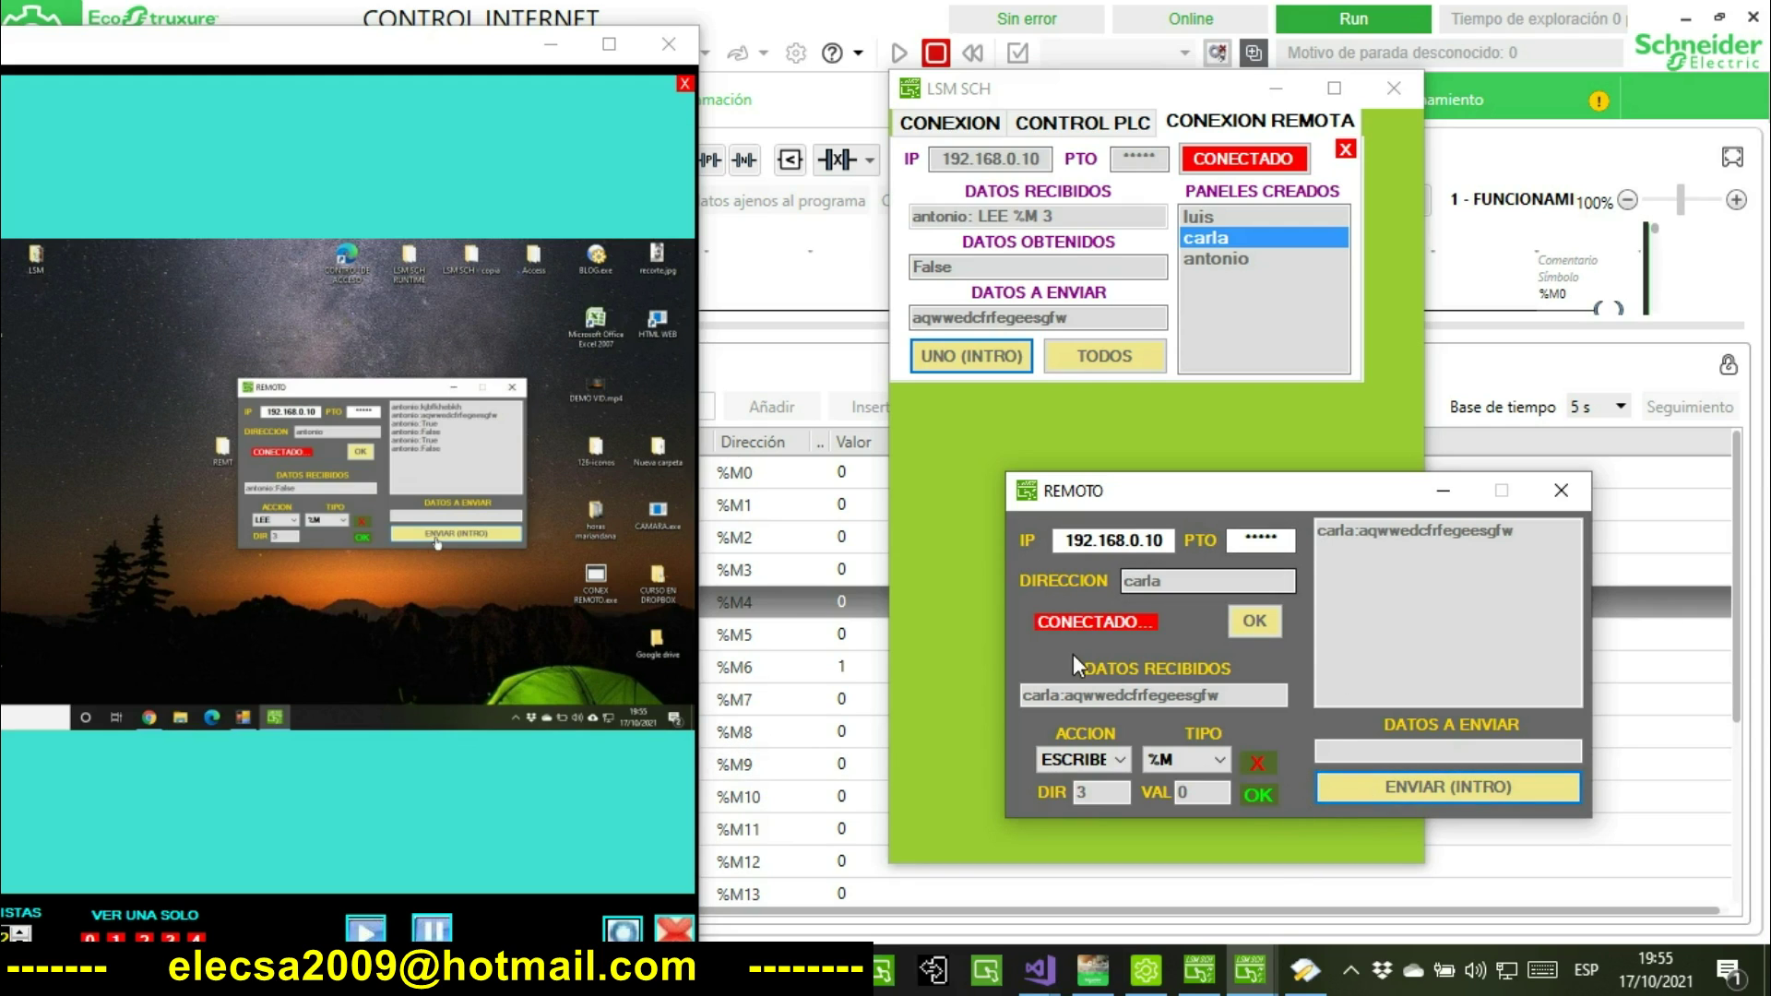
Send the message hjsfhbdshjdsa5555555 from LSM SCH to all panels and capture a screenshot.
drag(959, 867, 940, 439)
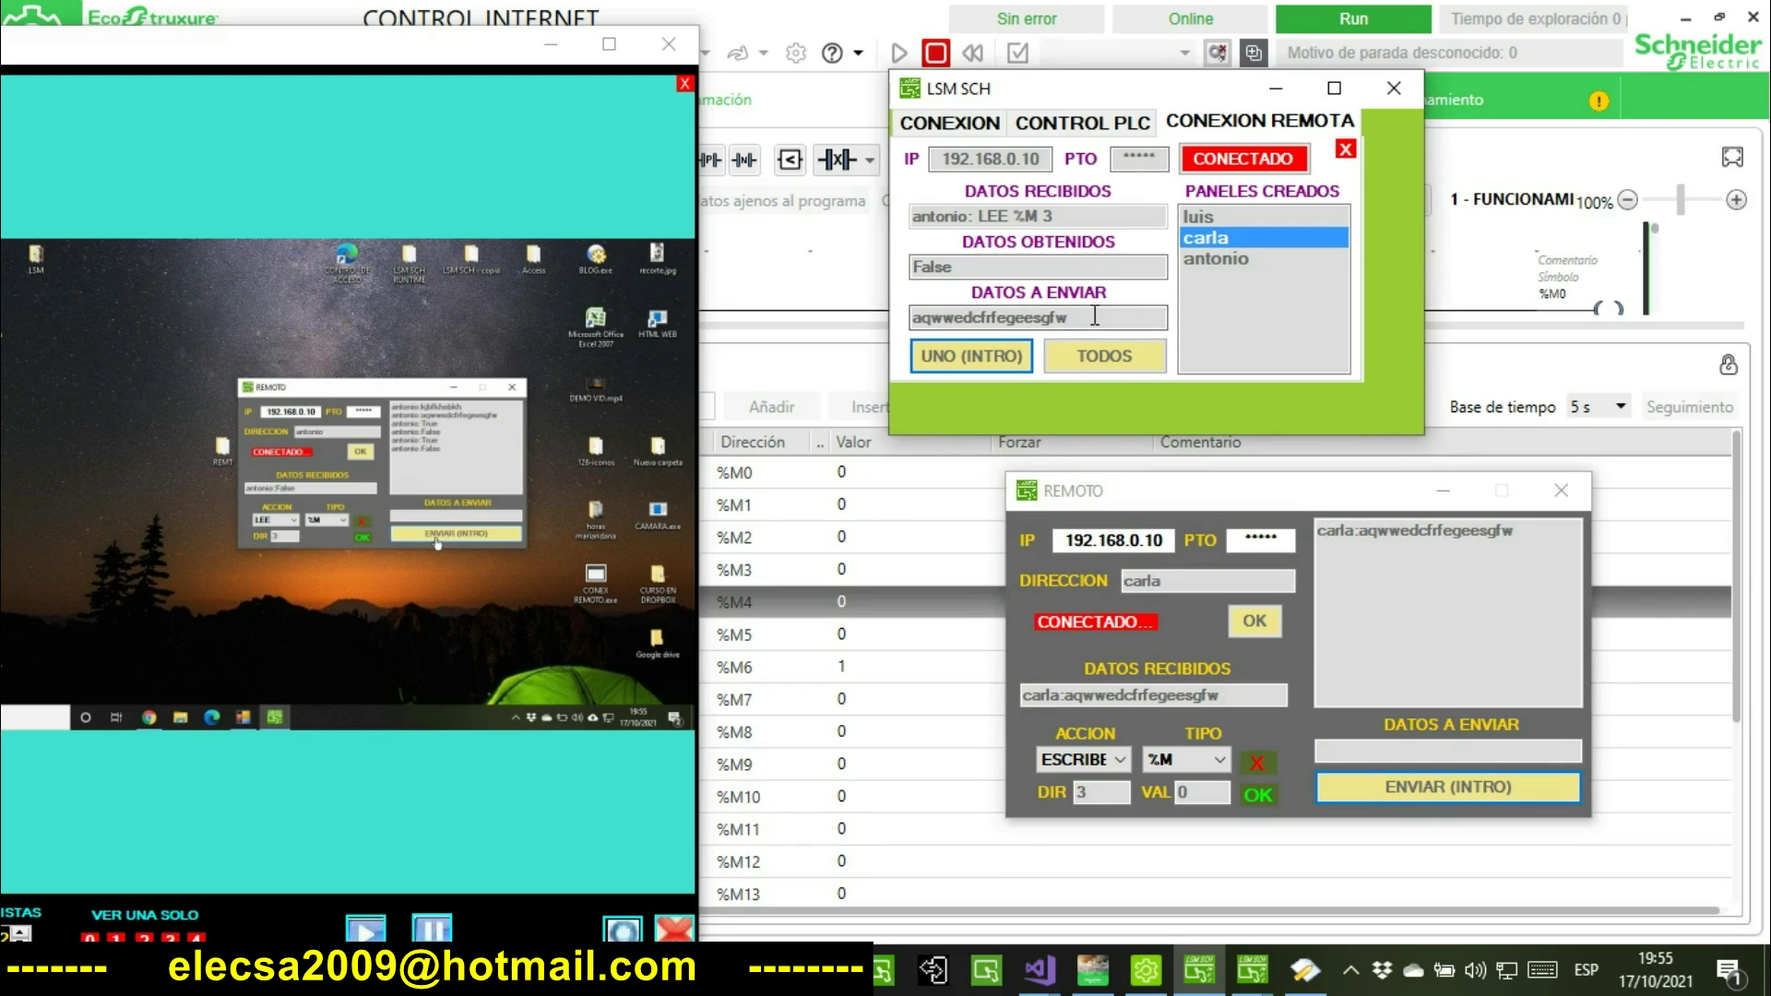
drag(1068, 317, 909, 318)
text(hjsfhbdshjdsa)
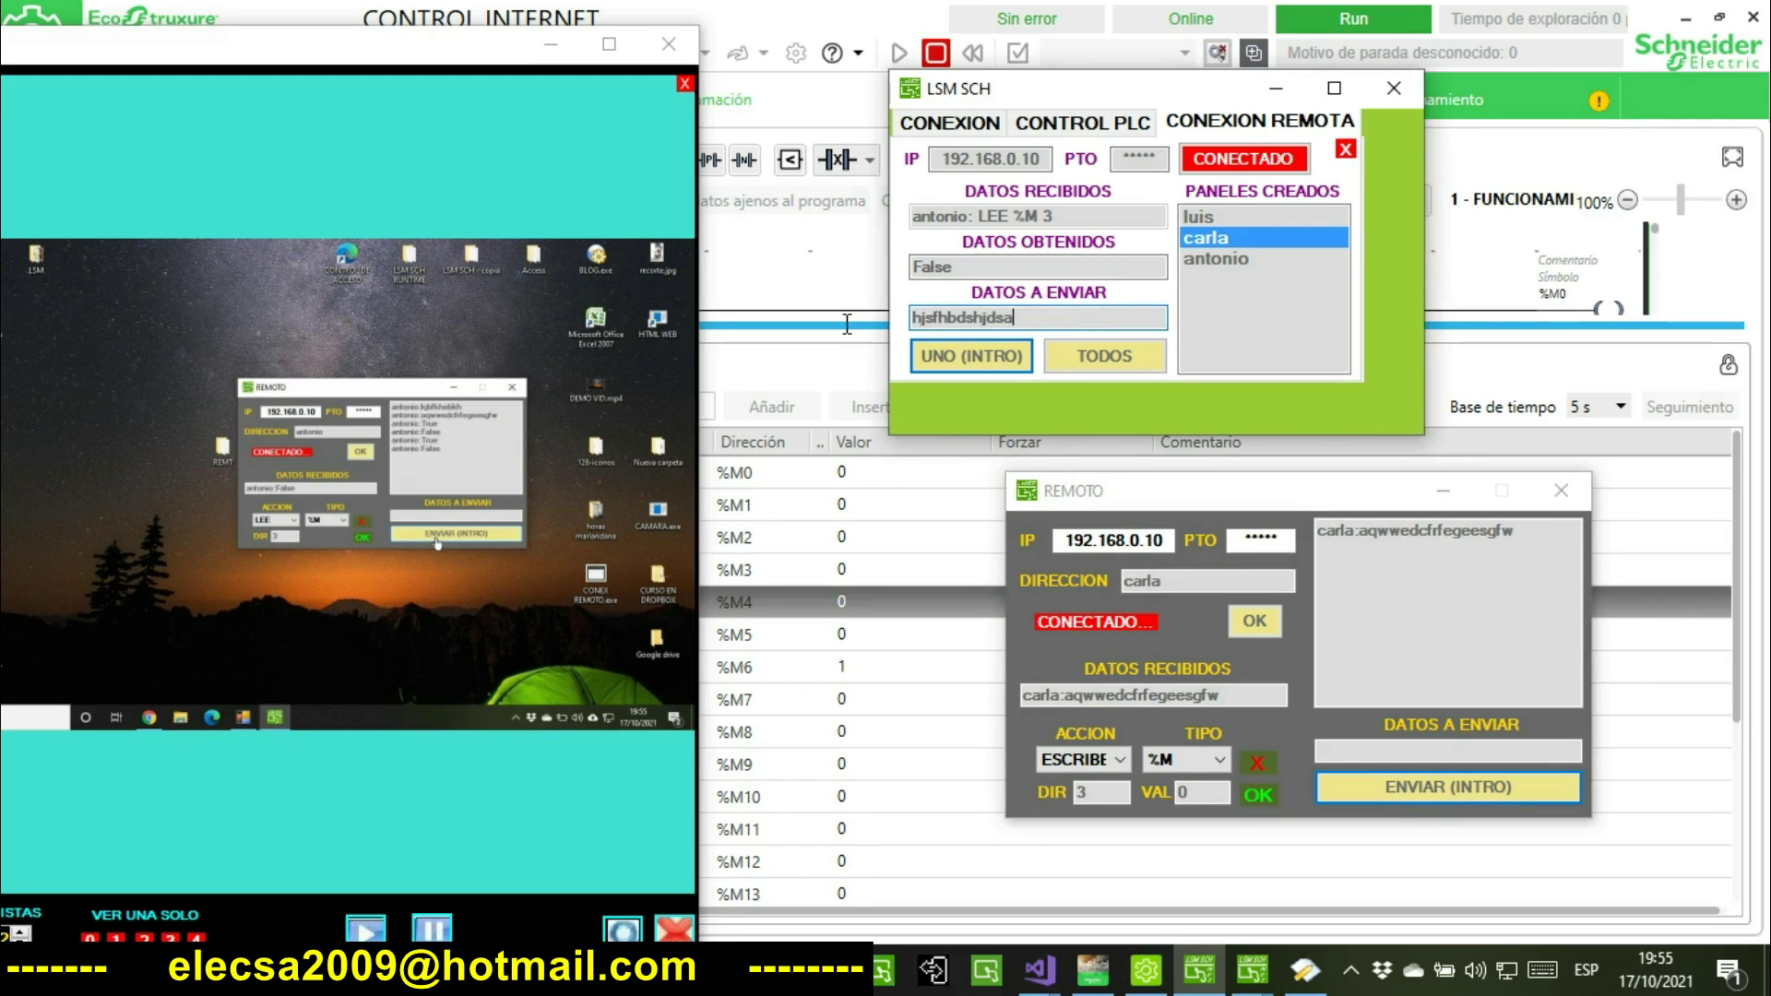
text(5555555)
click(1094, 362)
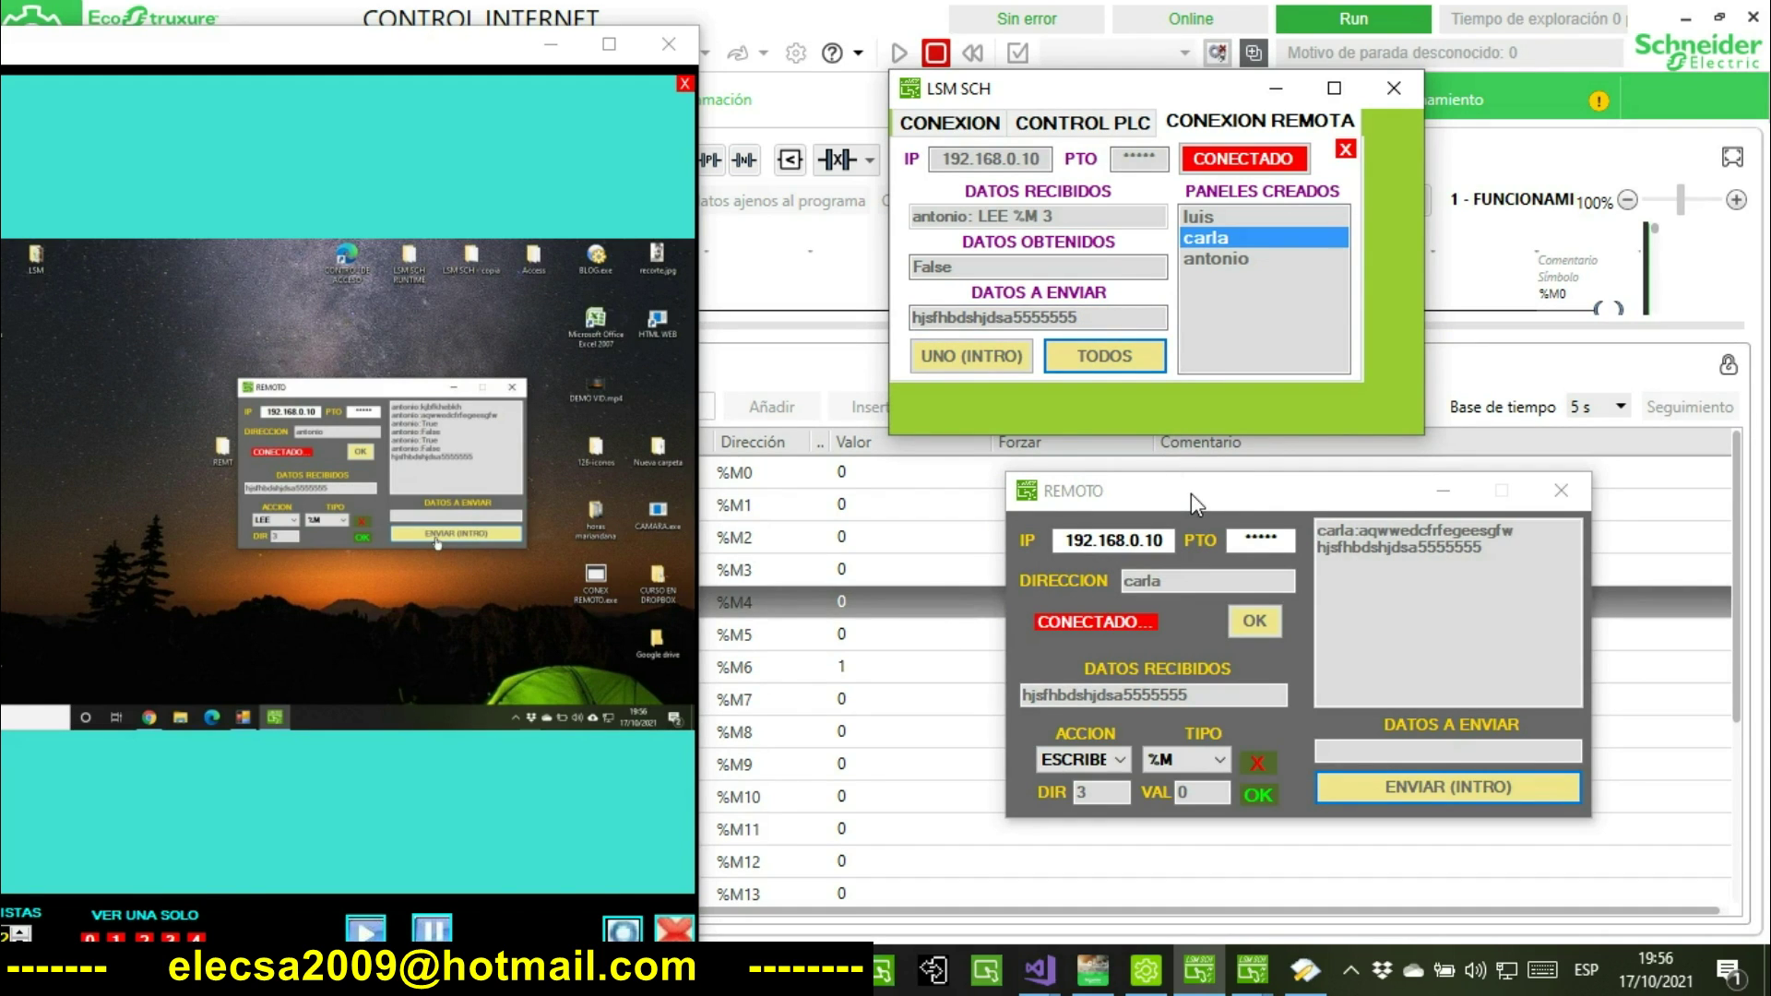
key(Print)
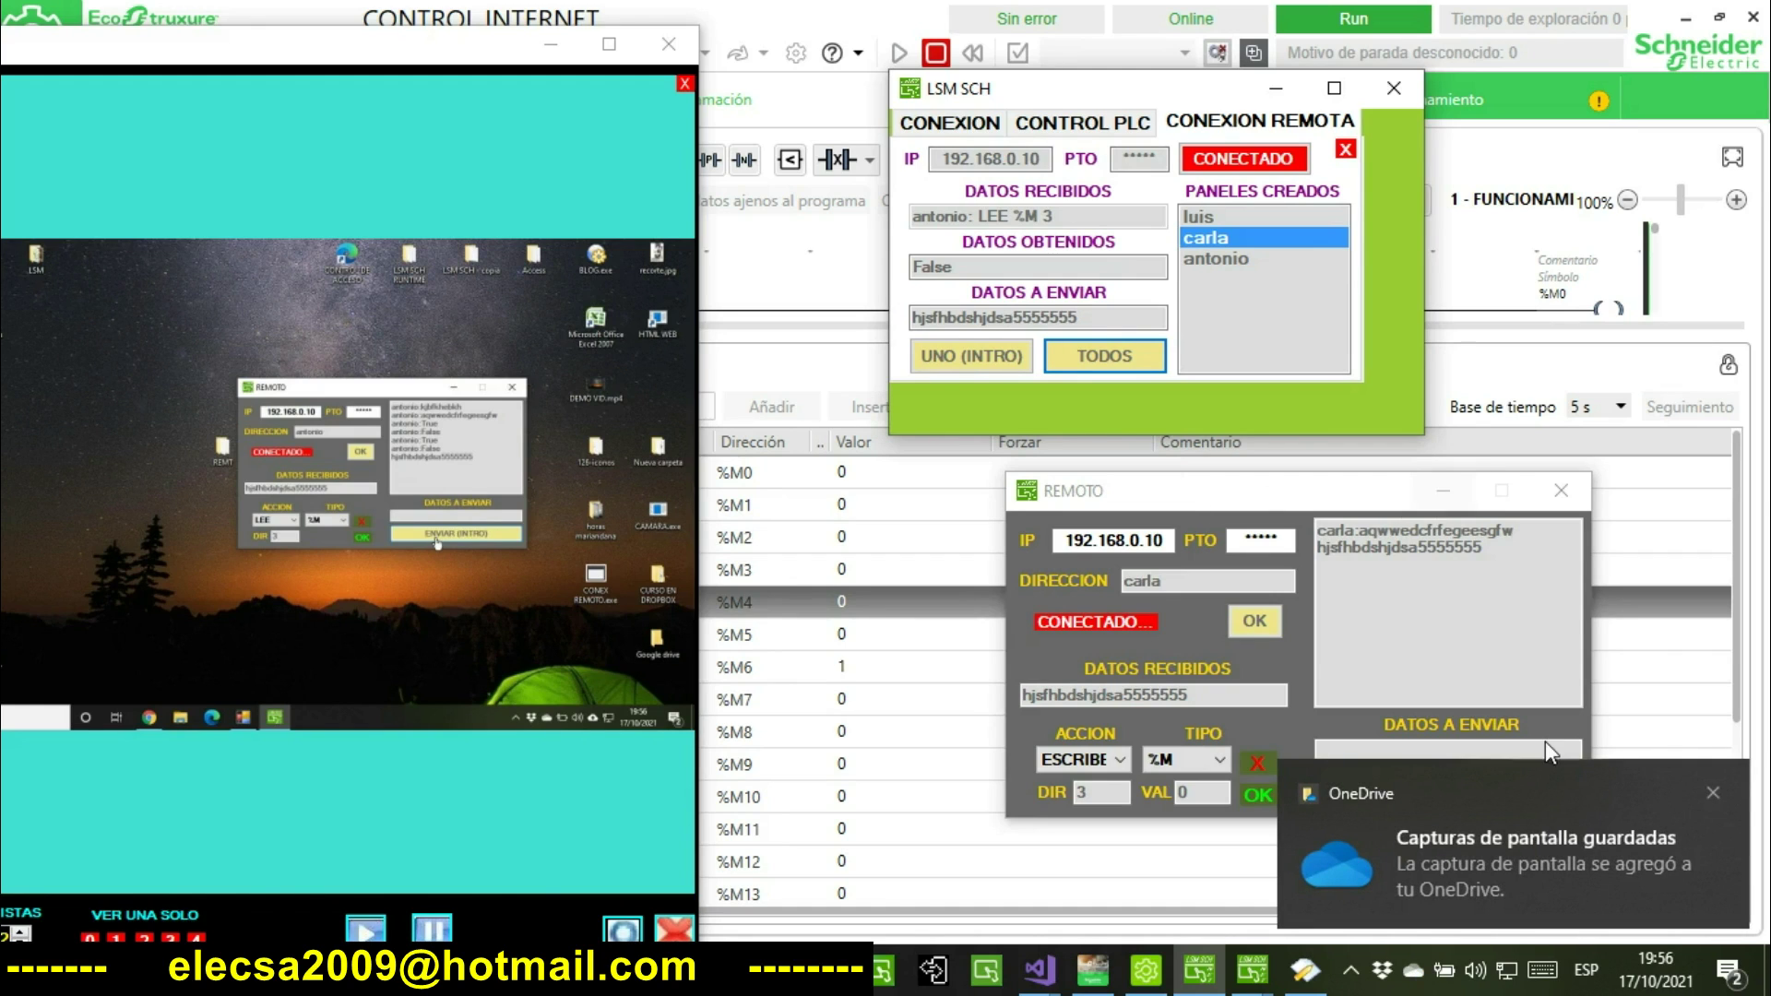
click(1713, 794)
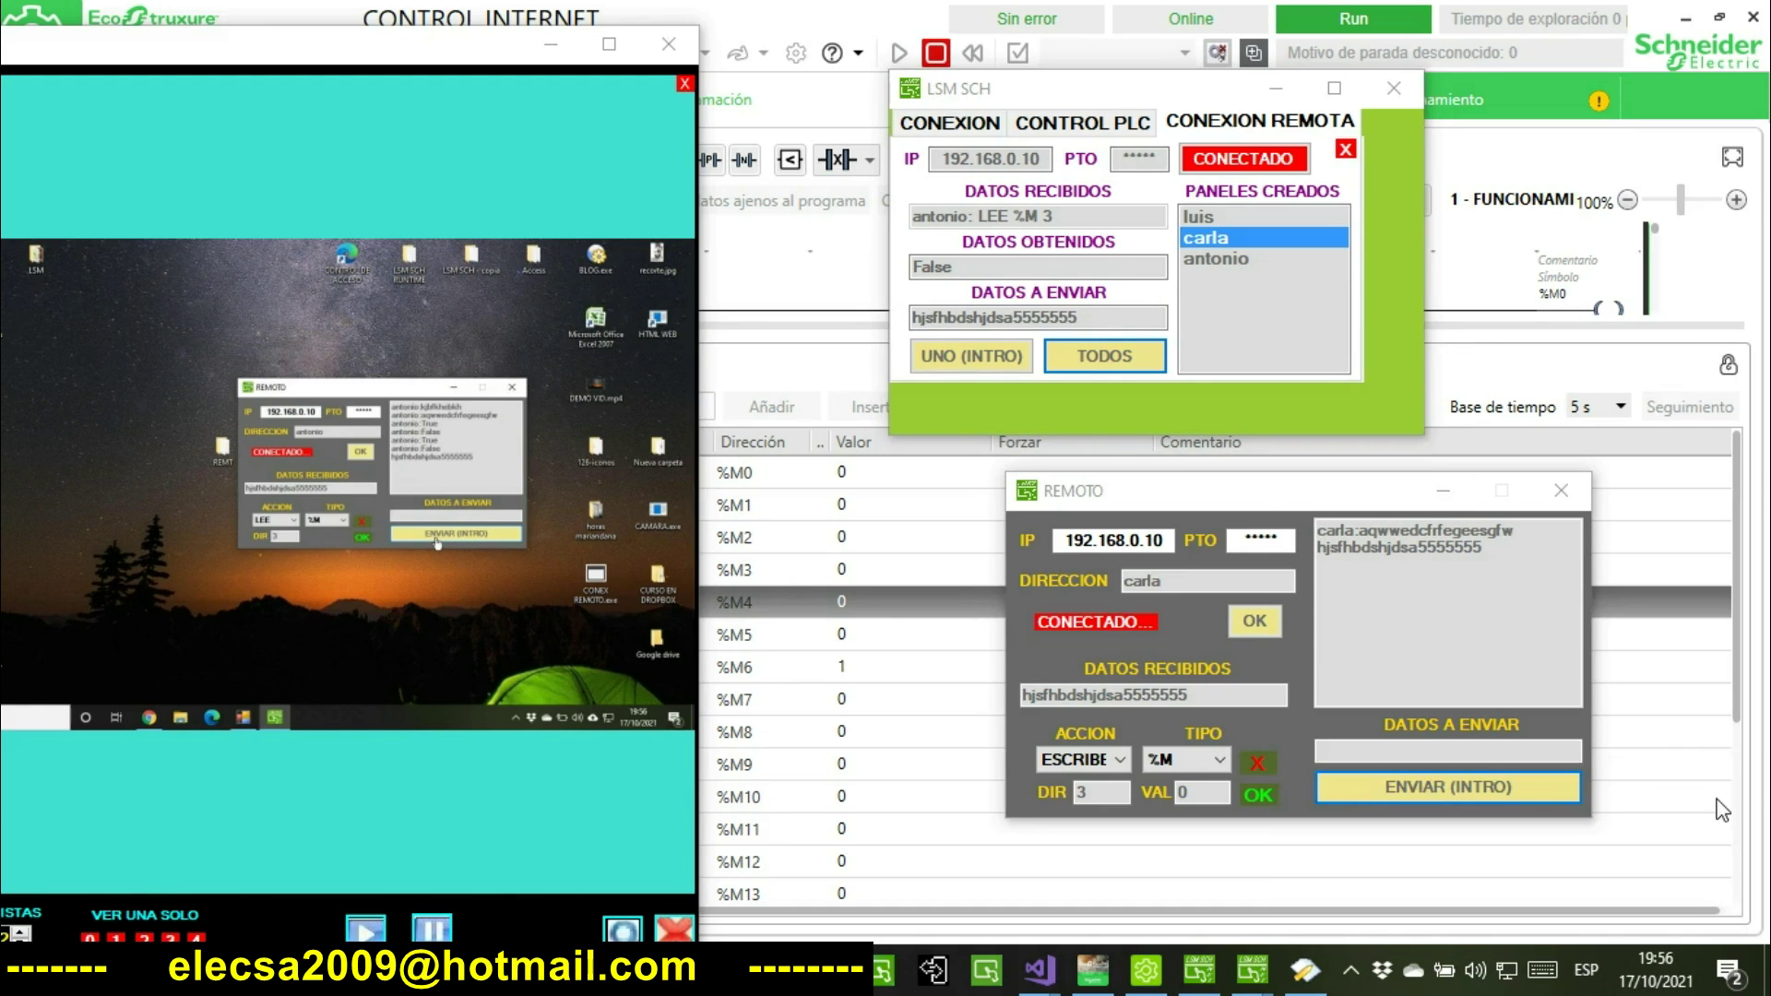
Close the local REMOTO panel used for writing and the window showing the other computer's desktop.
click(1565, 483)
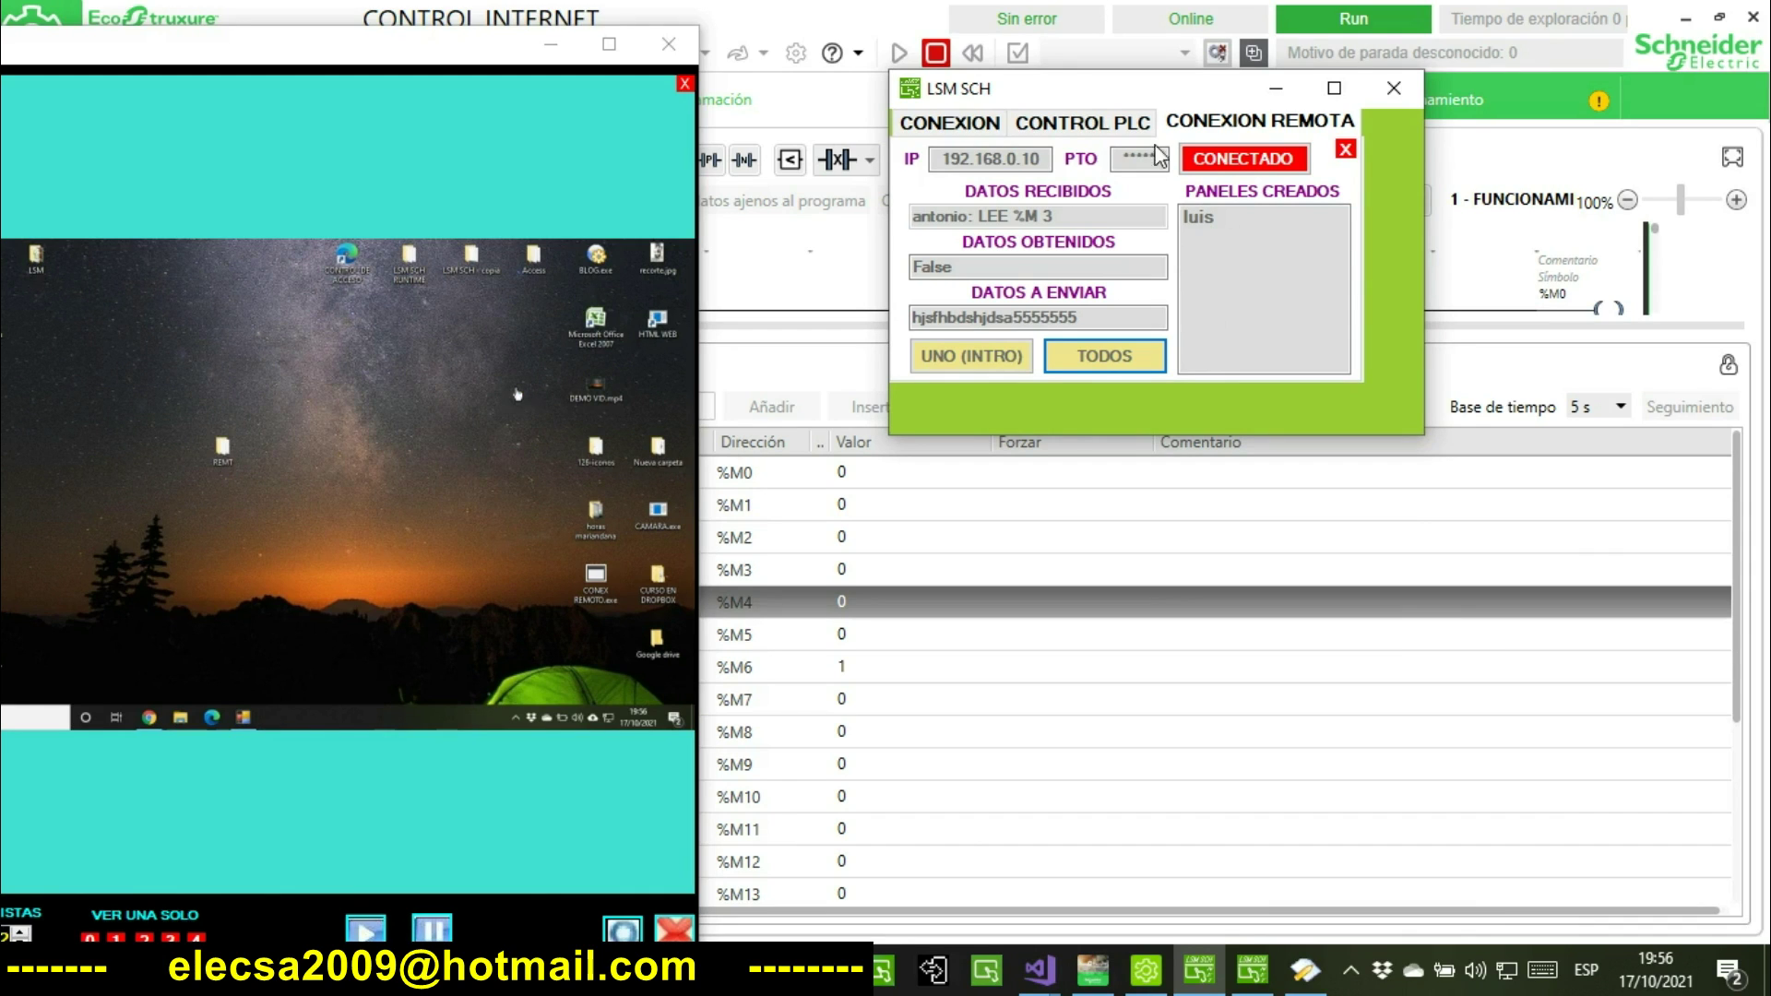
drag(276, 31, 276, 55)
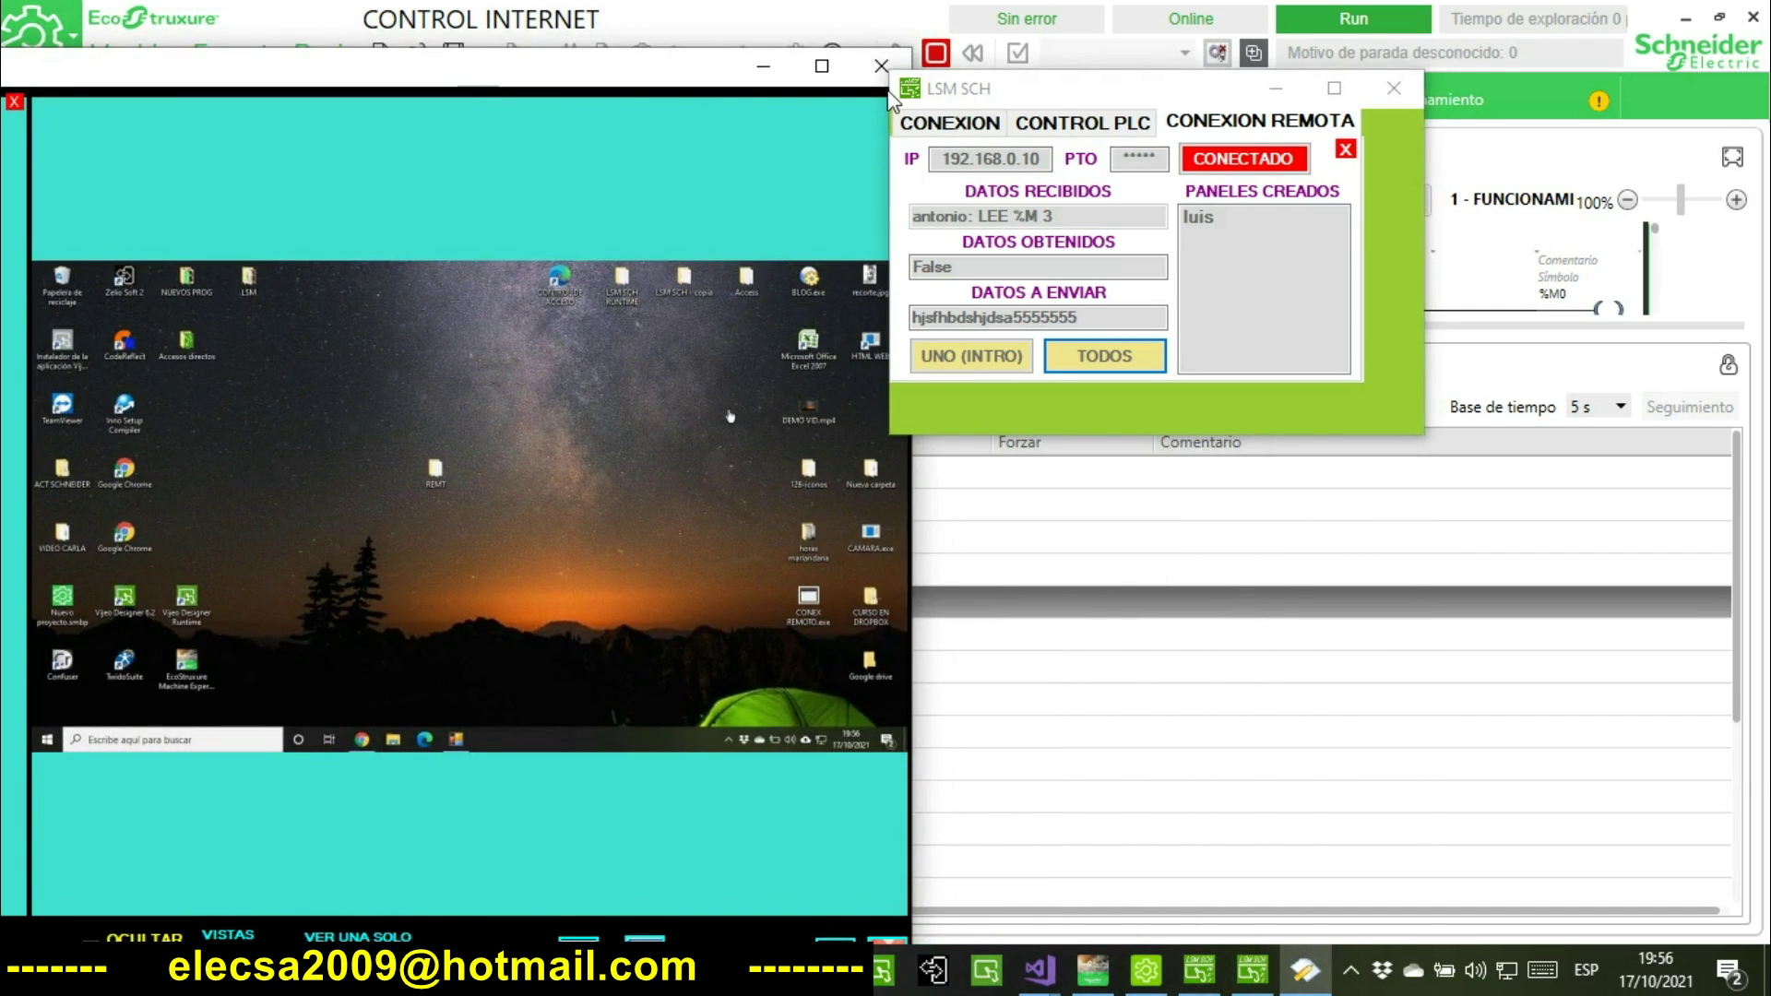
click(880, 66)
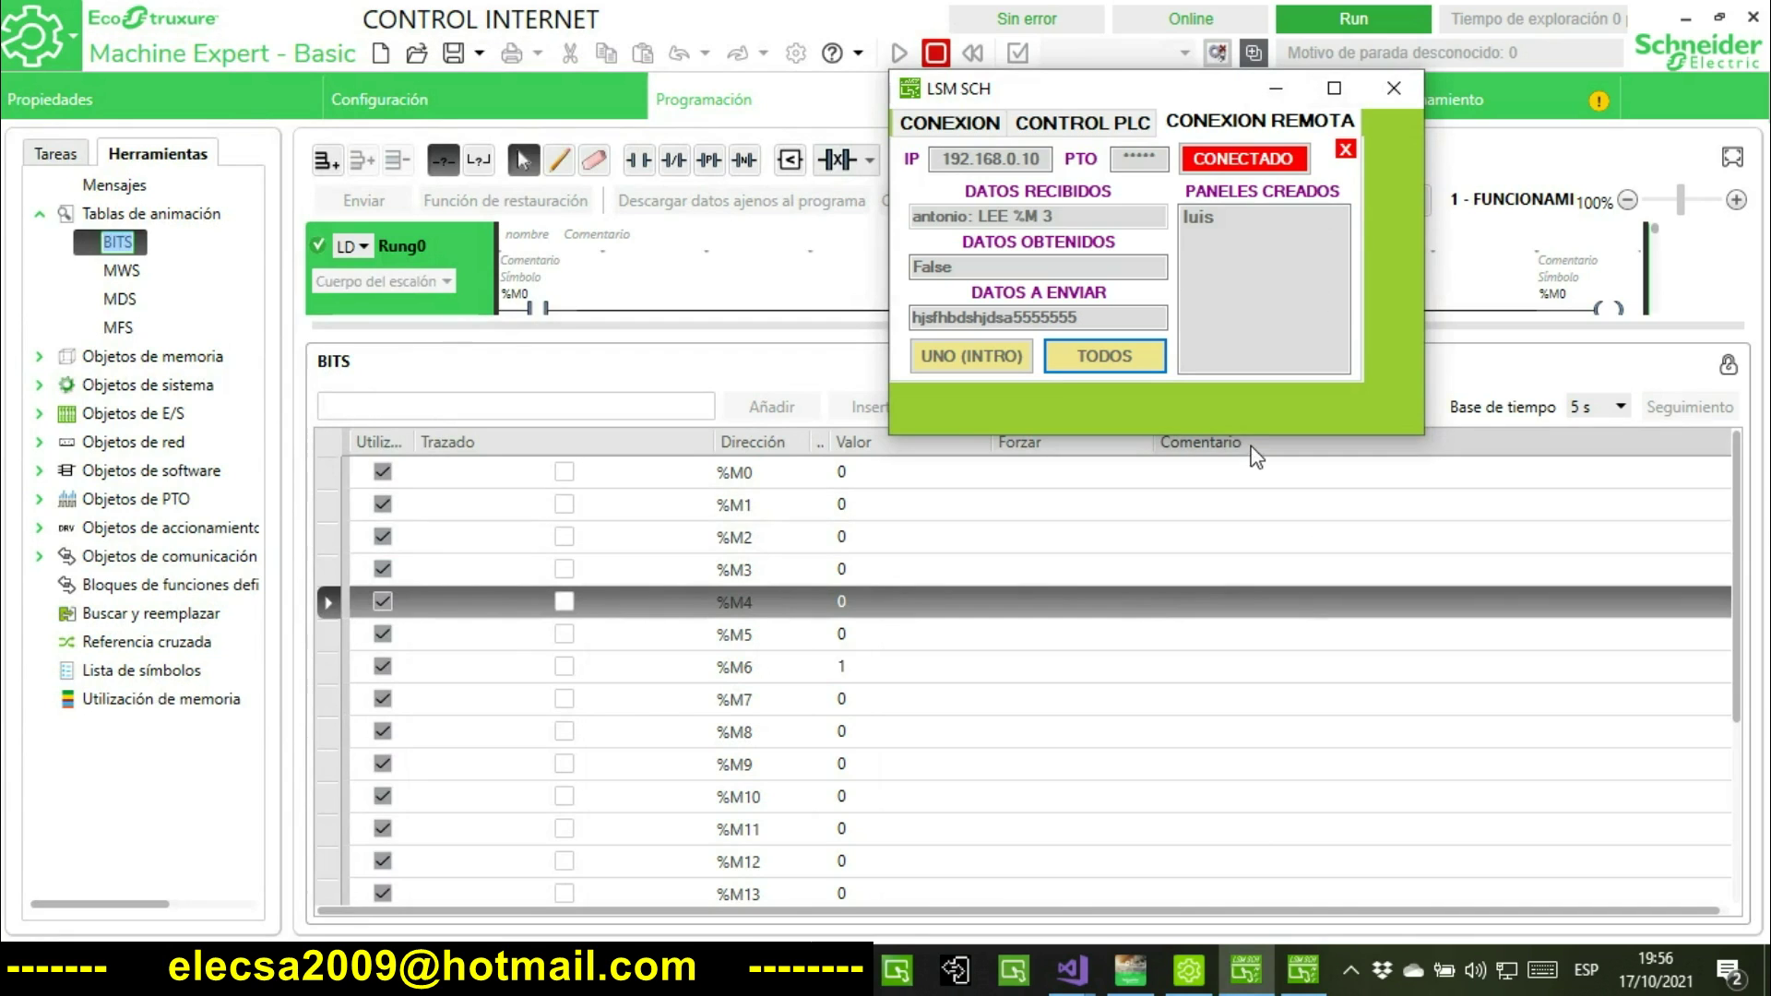
Enlarge the LSM SCH window, move it over the project tree and minimize Machine Expert - Basic.
drag(1244, 434, 1244, 829)
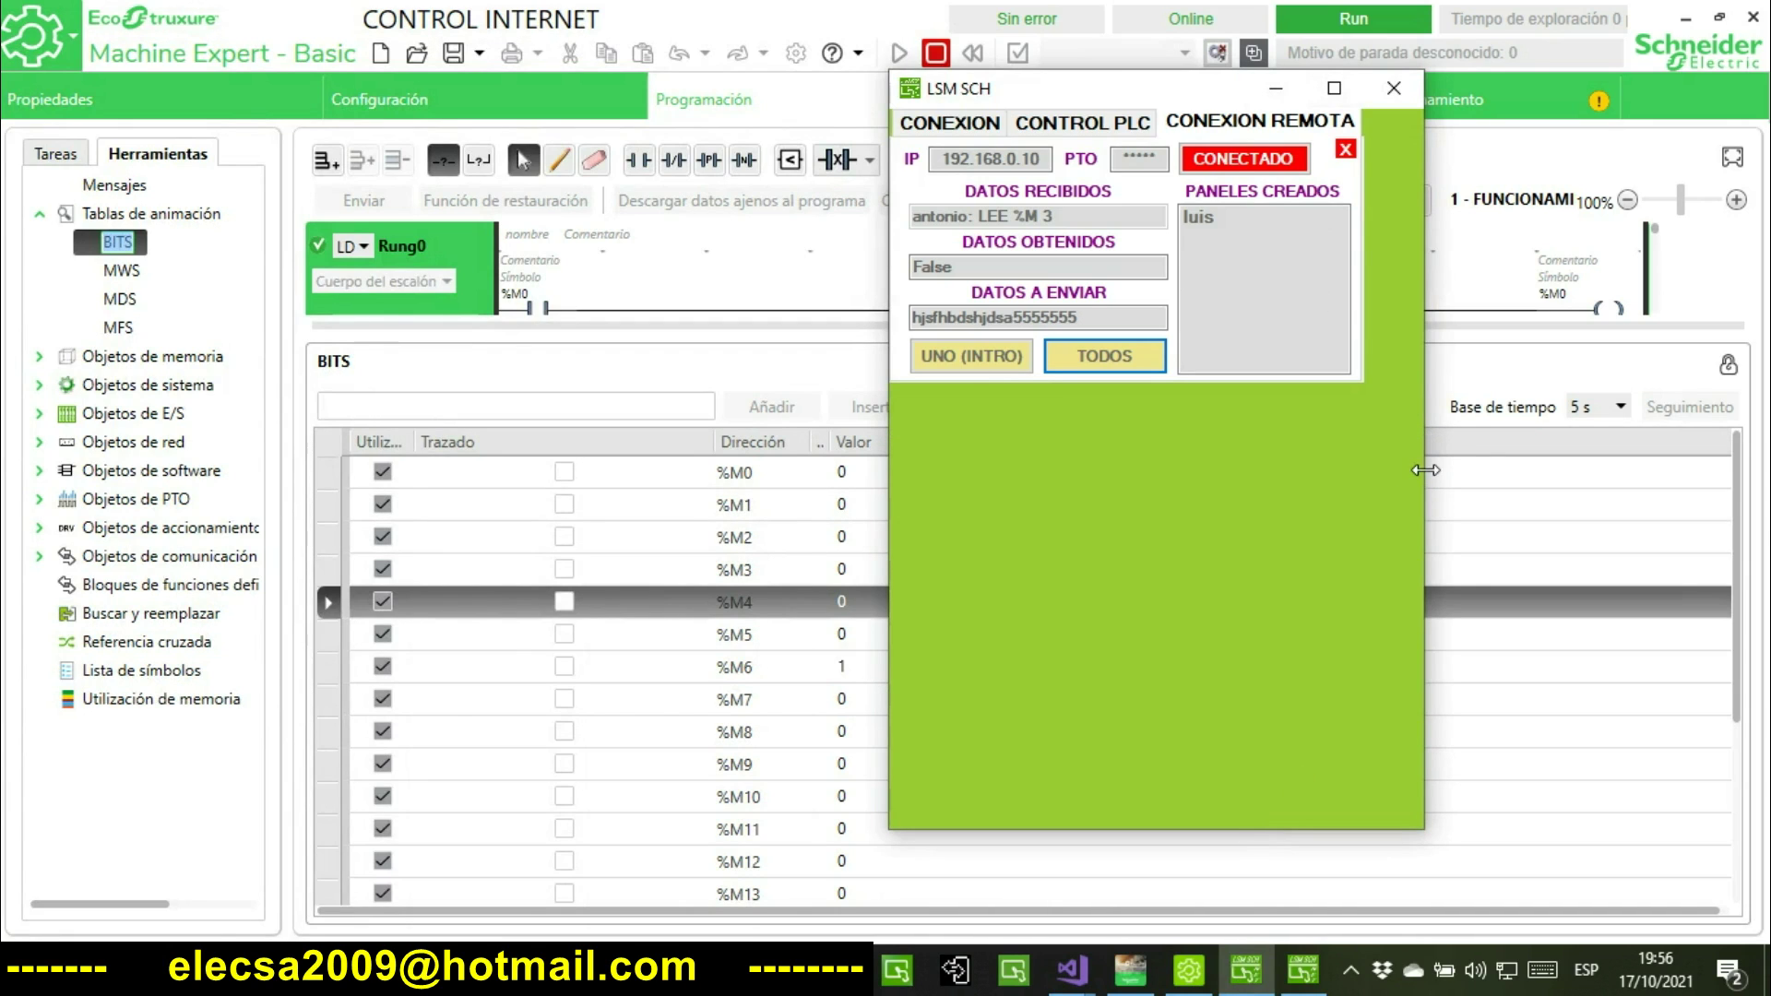
drag(1424, 476, 1649, 392)
drag(1345, 94, 635, 113)
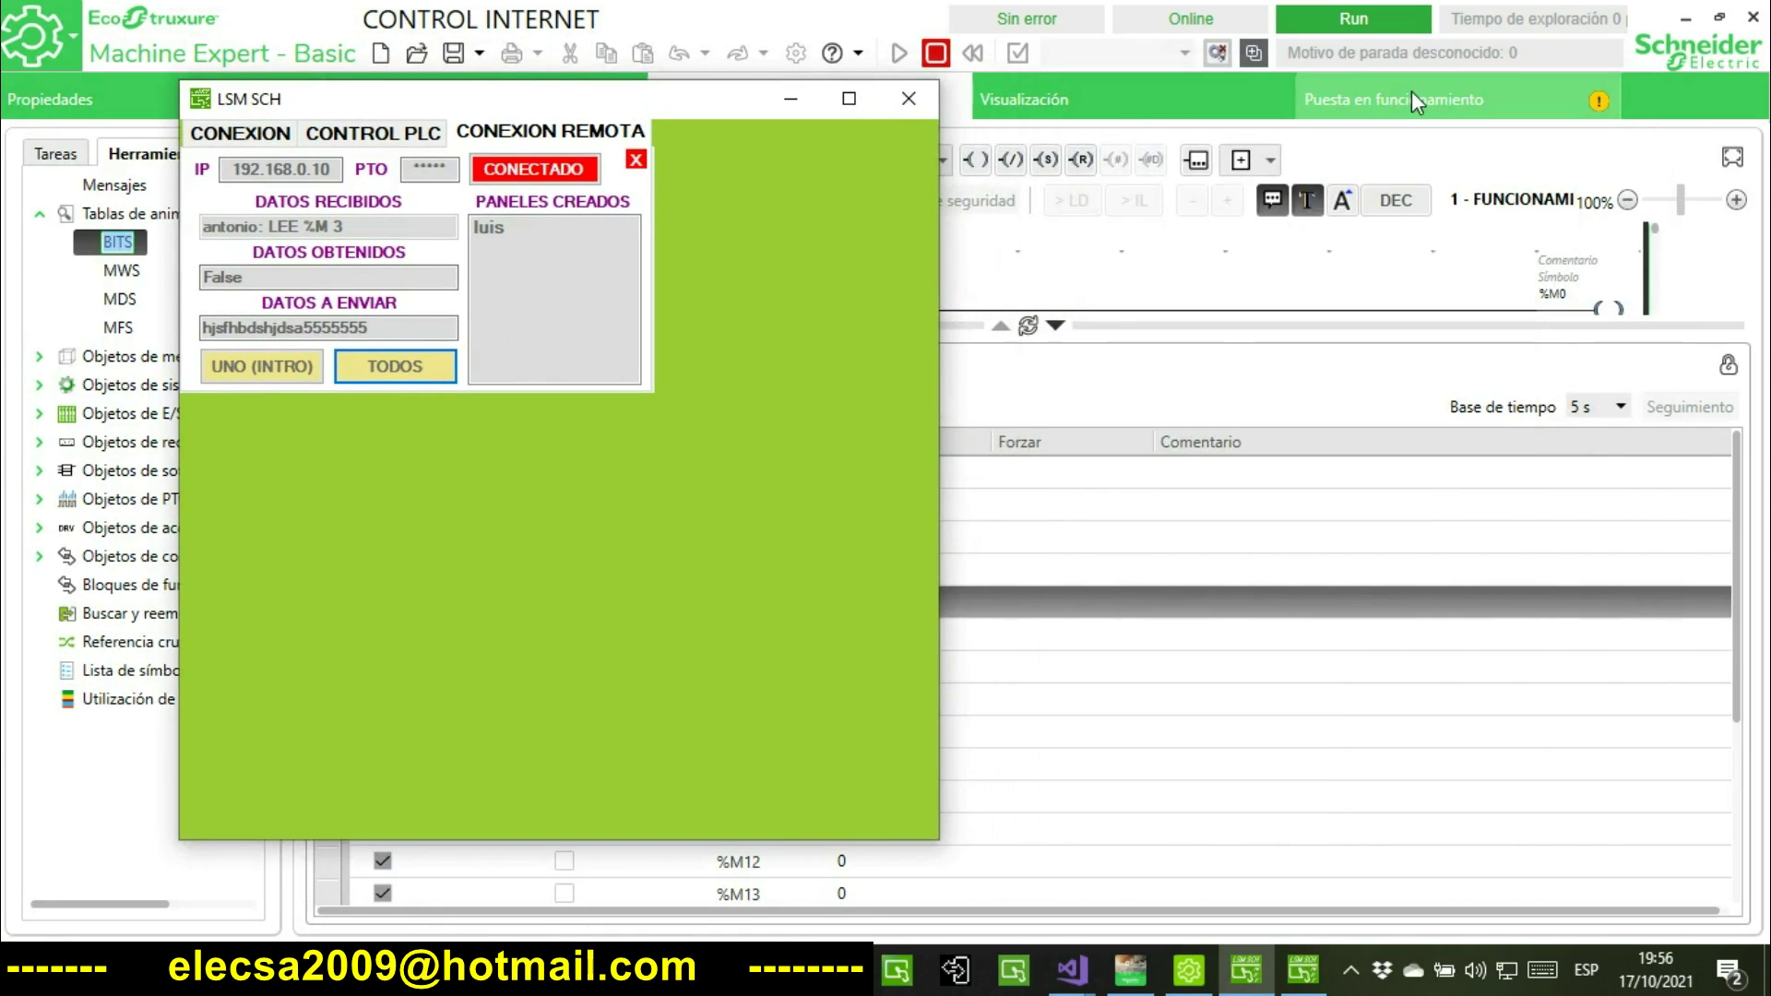
click(1683, 19)
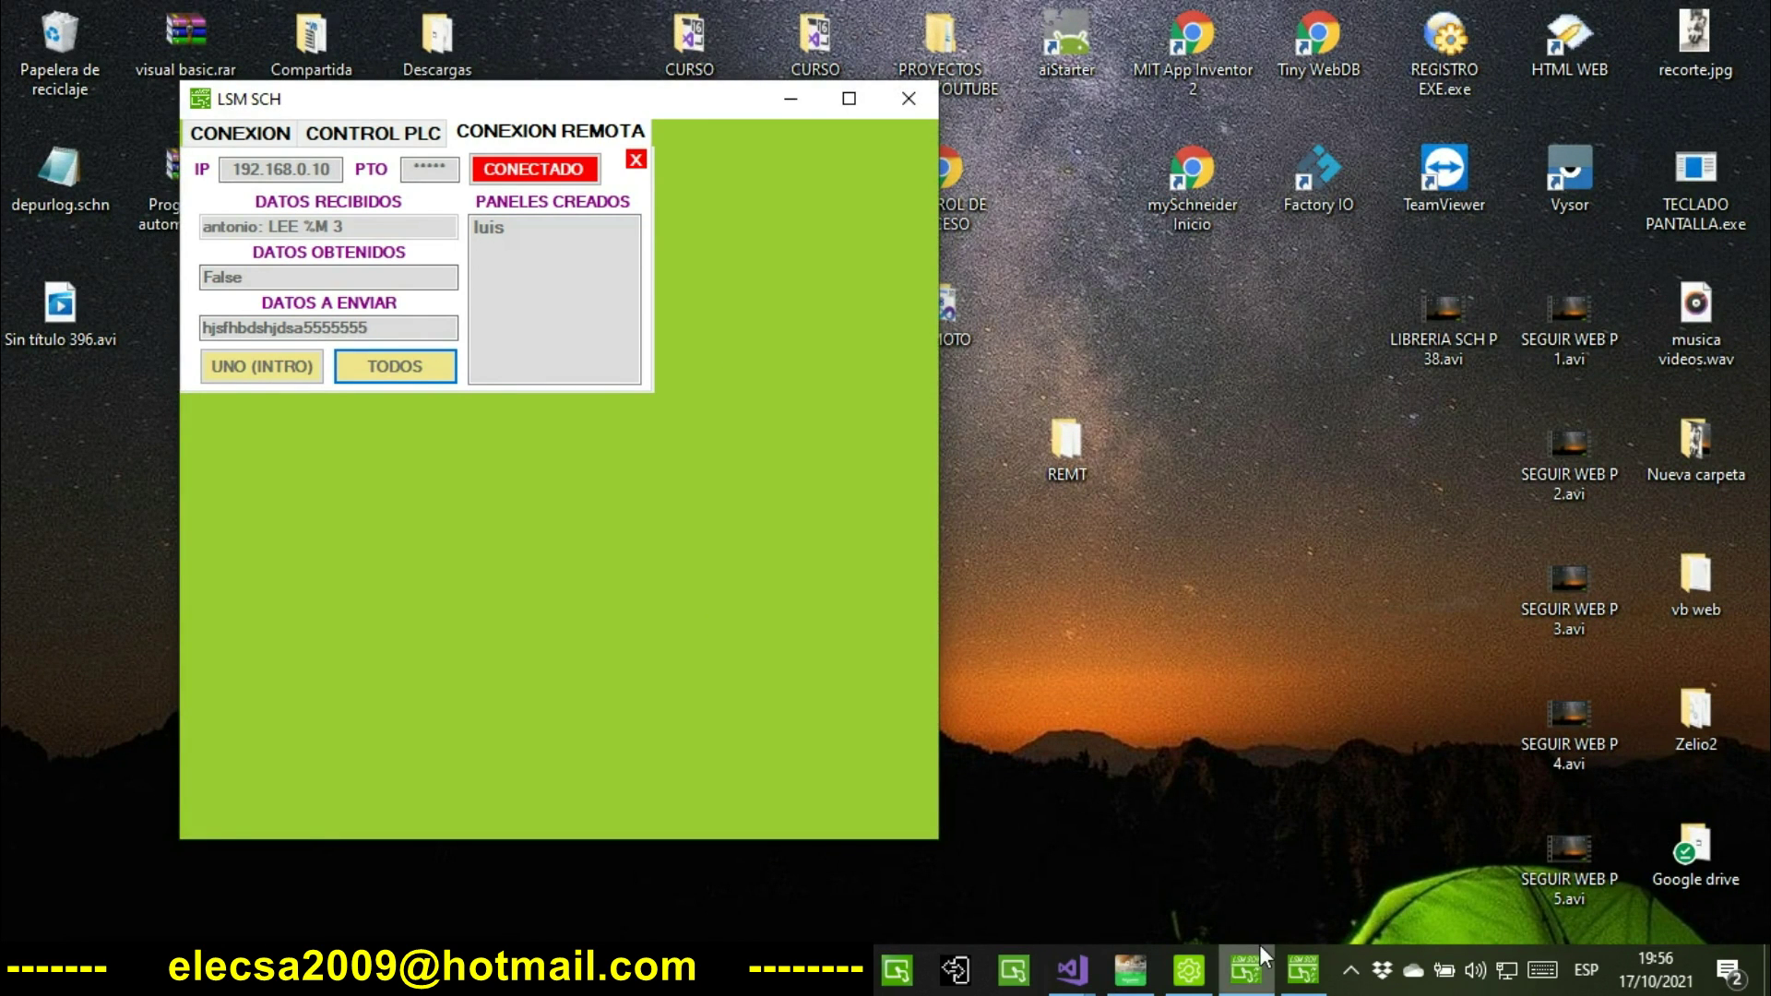
Bring the remaining REMOTO panel to the front and place it beside the LSM SCH window.
mouse_move(1299, 978)
click(1310, 858)
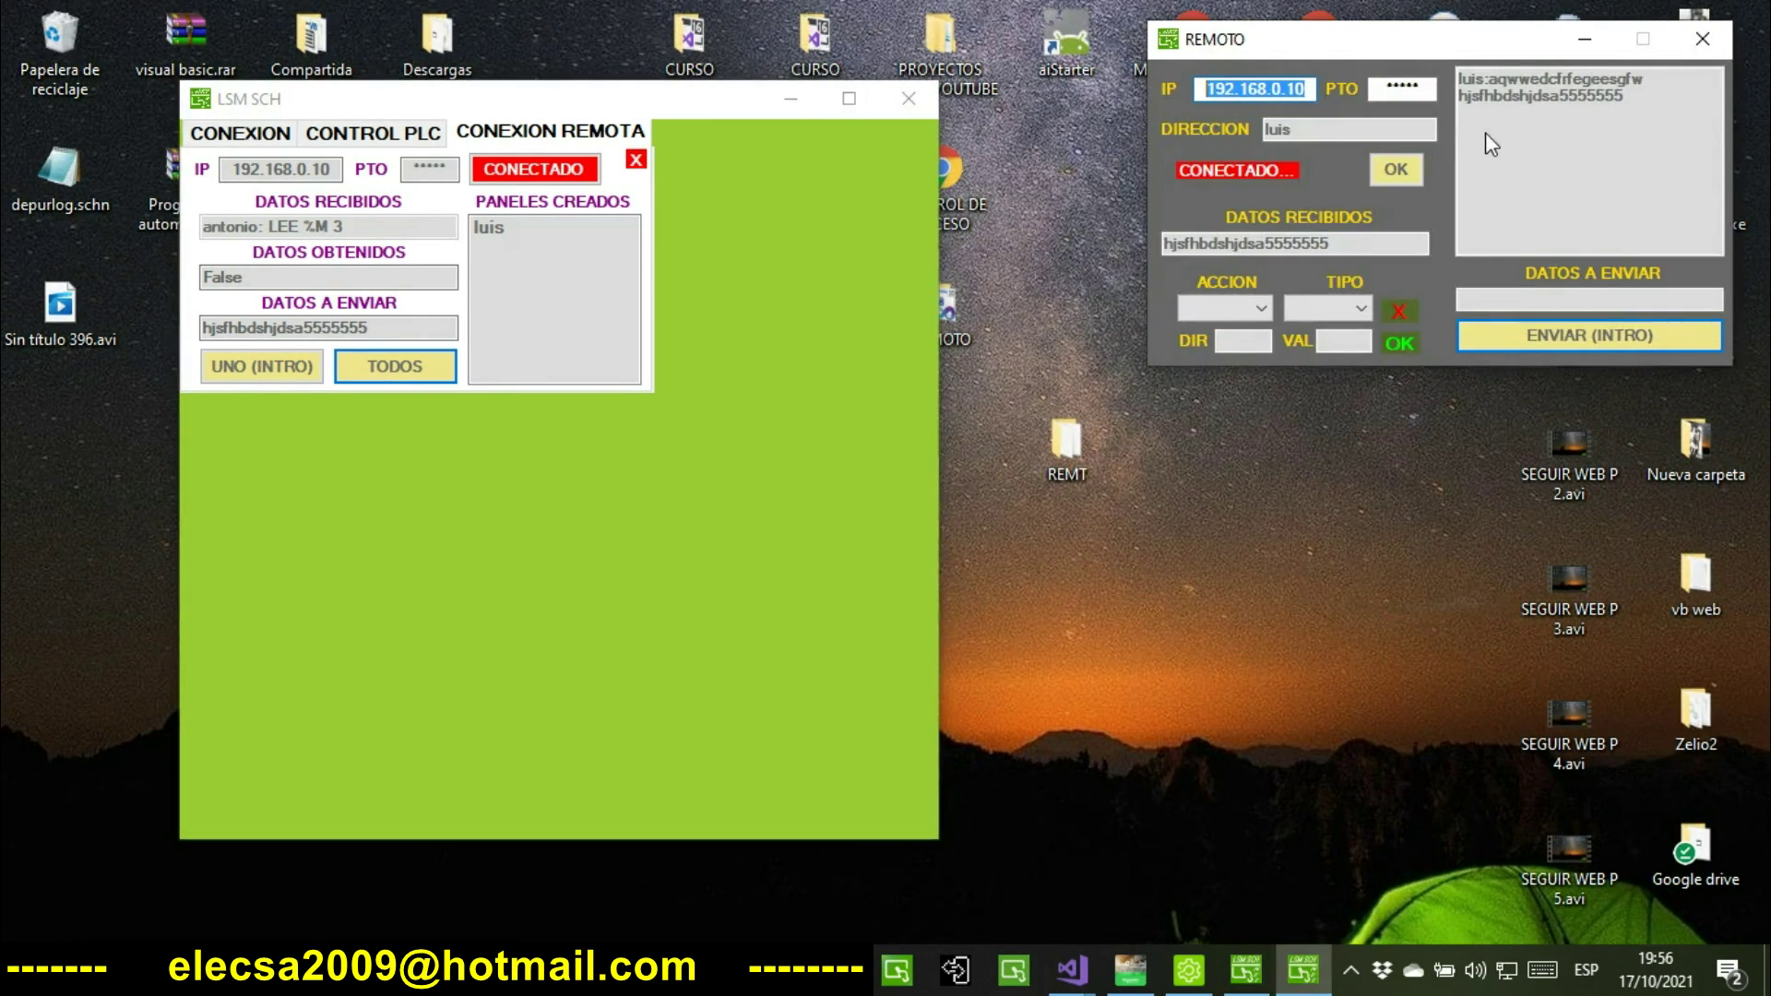
drag(1499, 54, 1355, 159)
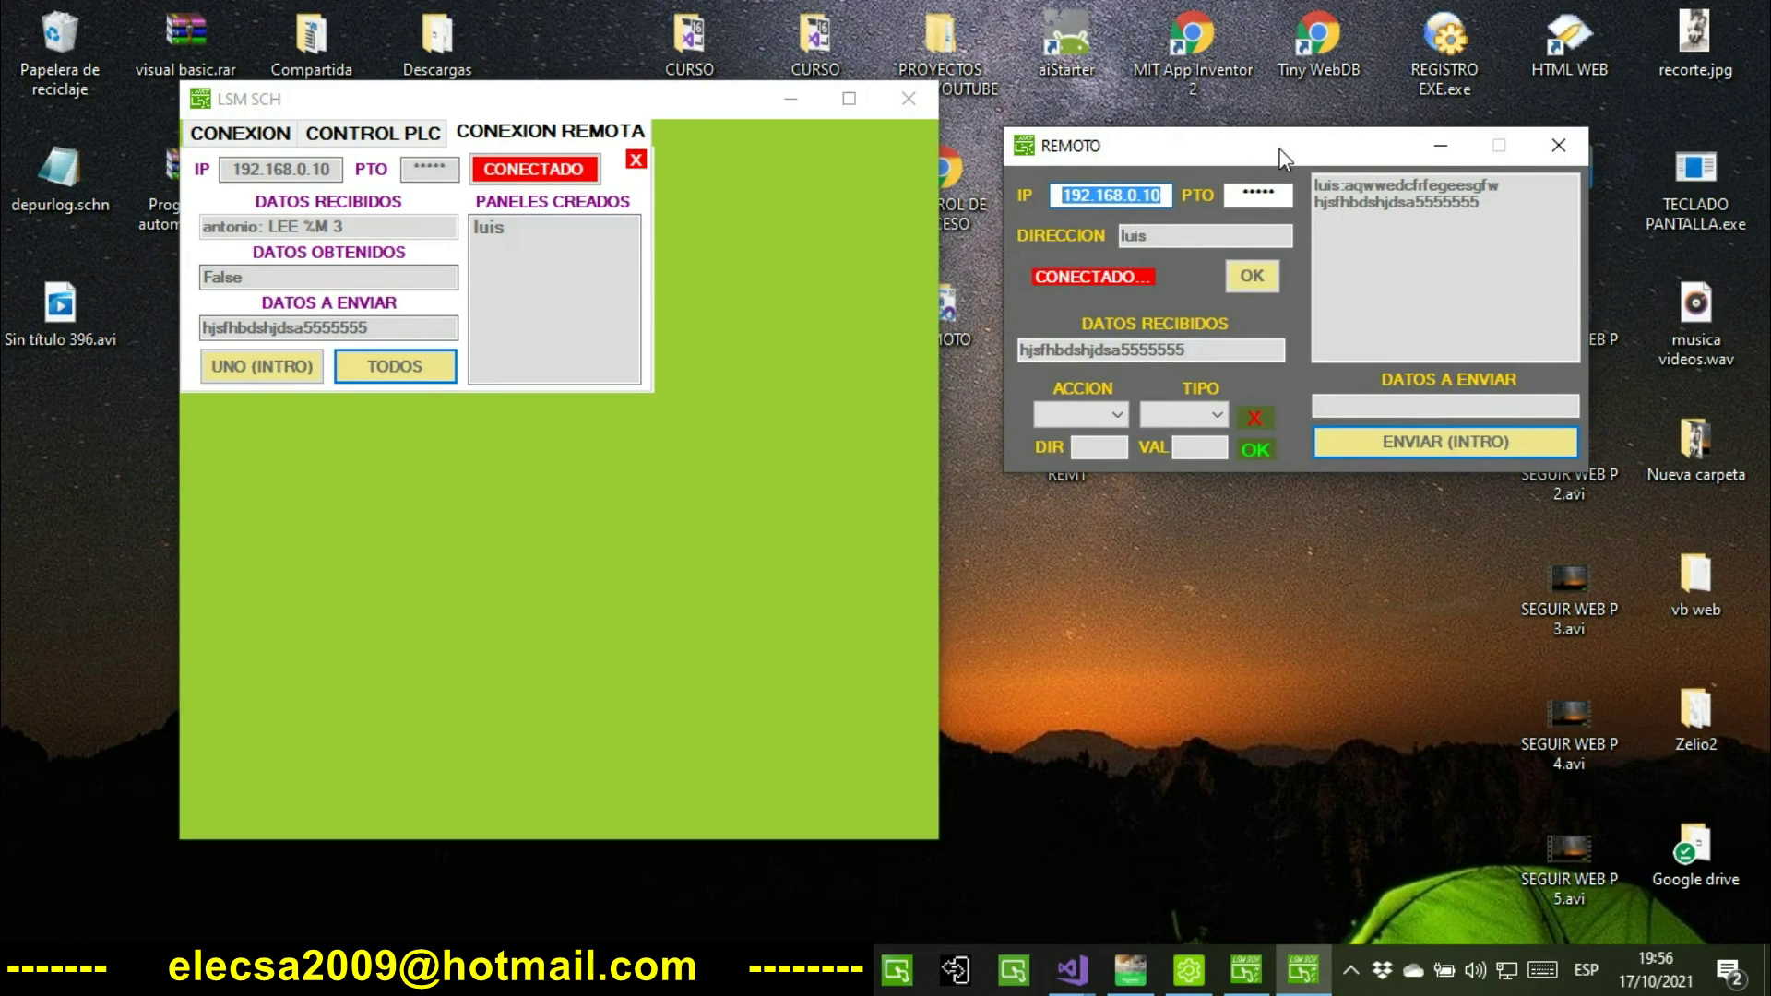
drag(1280, 149, 1307, 117)
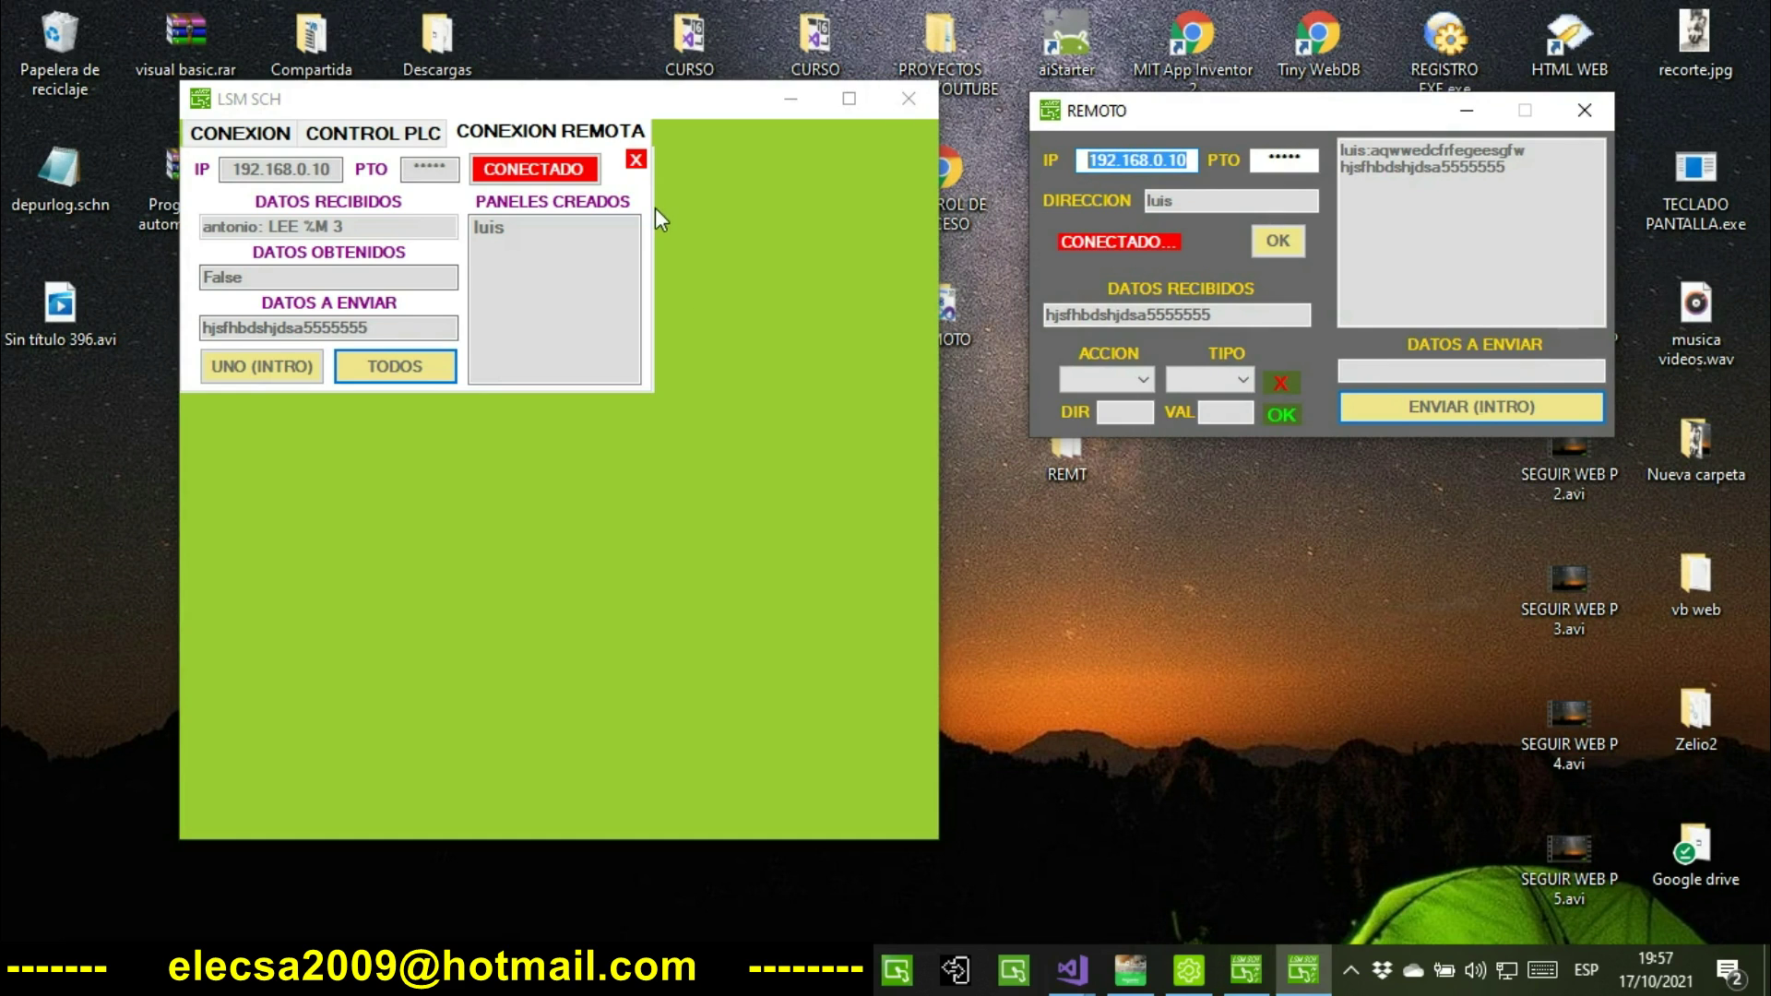
Show the CONEXION settings in LSM SCH and highlight the IP address in the REMOTO panel.
click(373, 136)
click(240, 132)
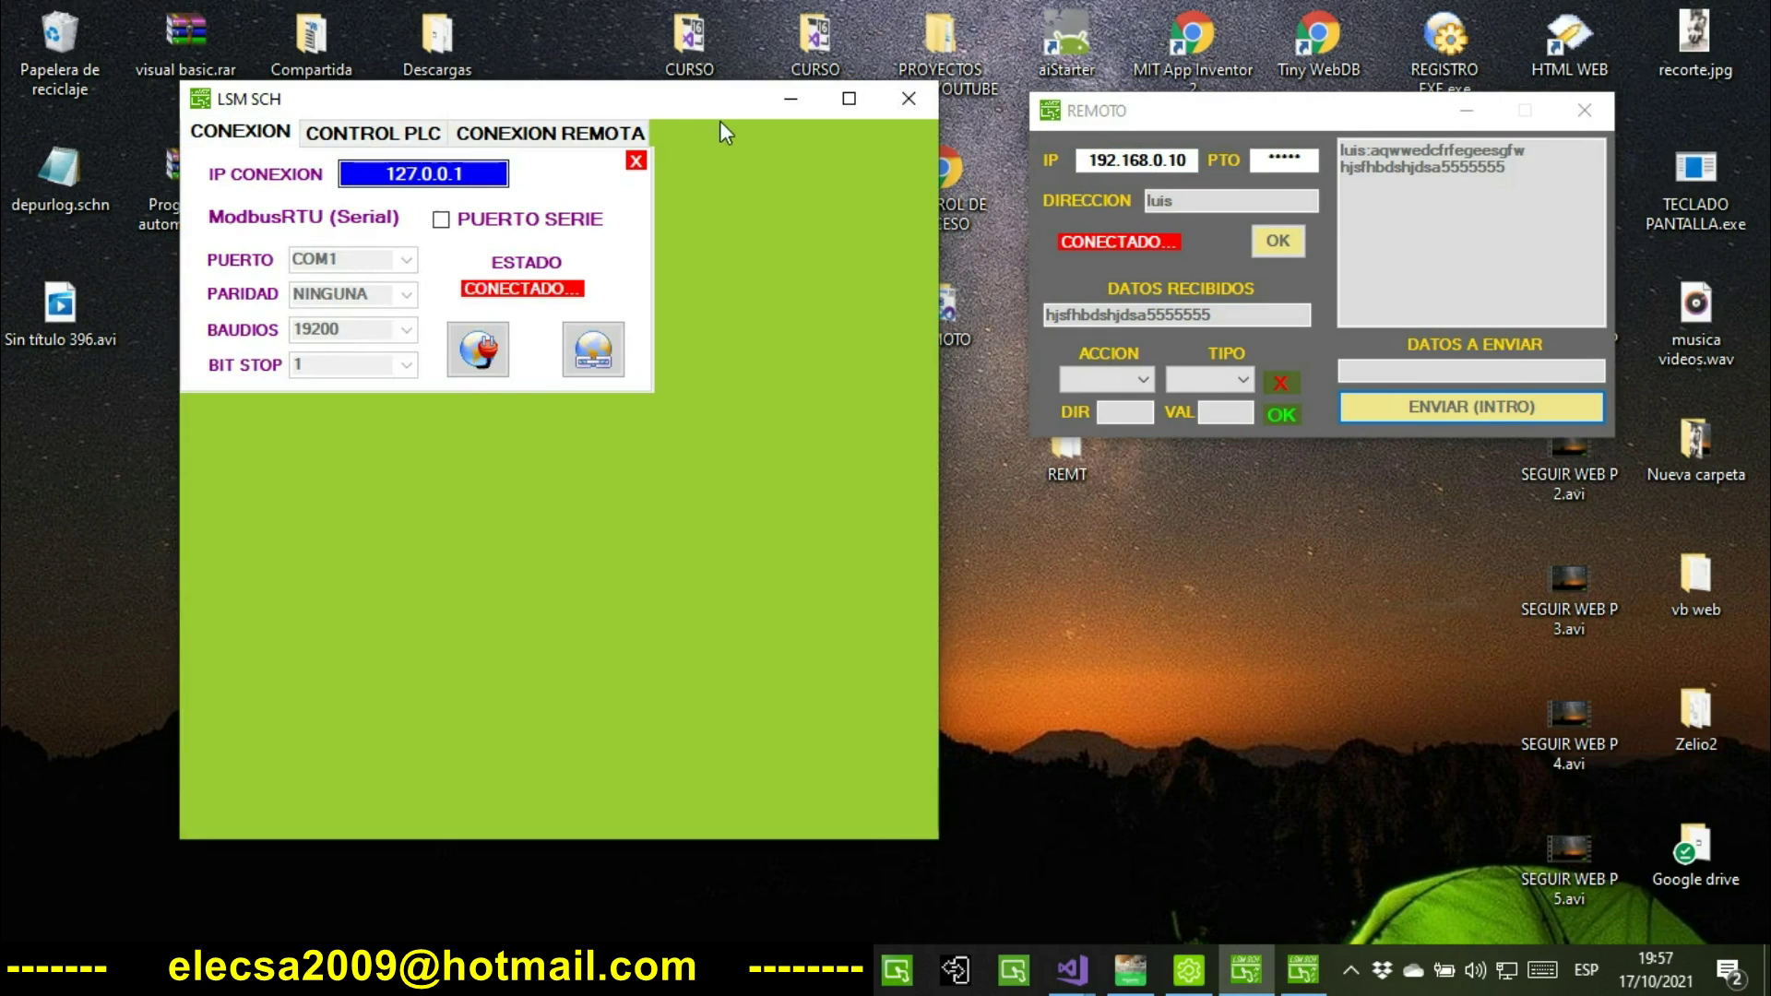
drag(673, 107, 616, 102)
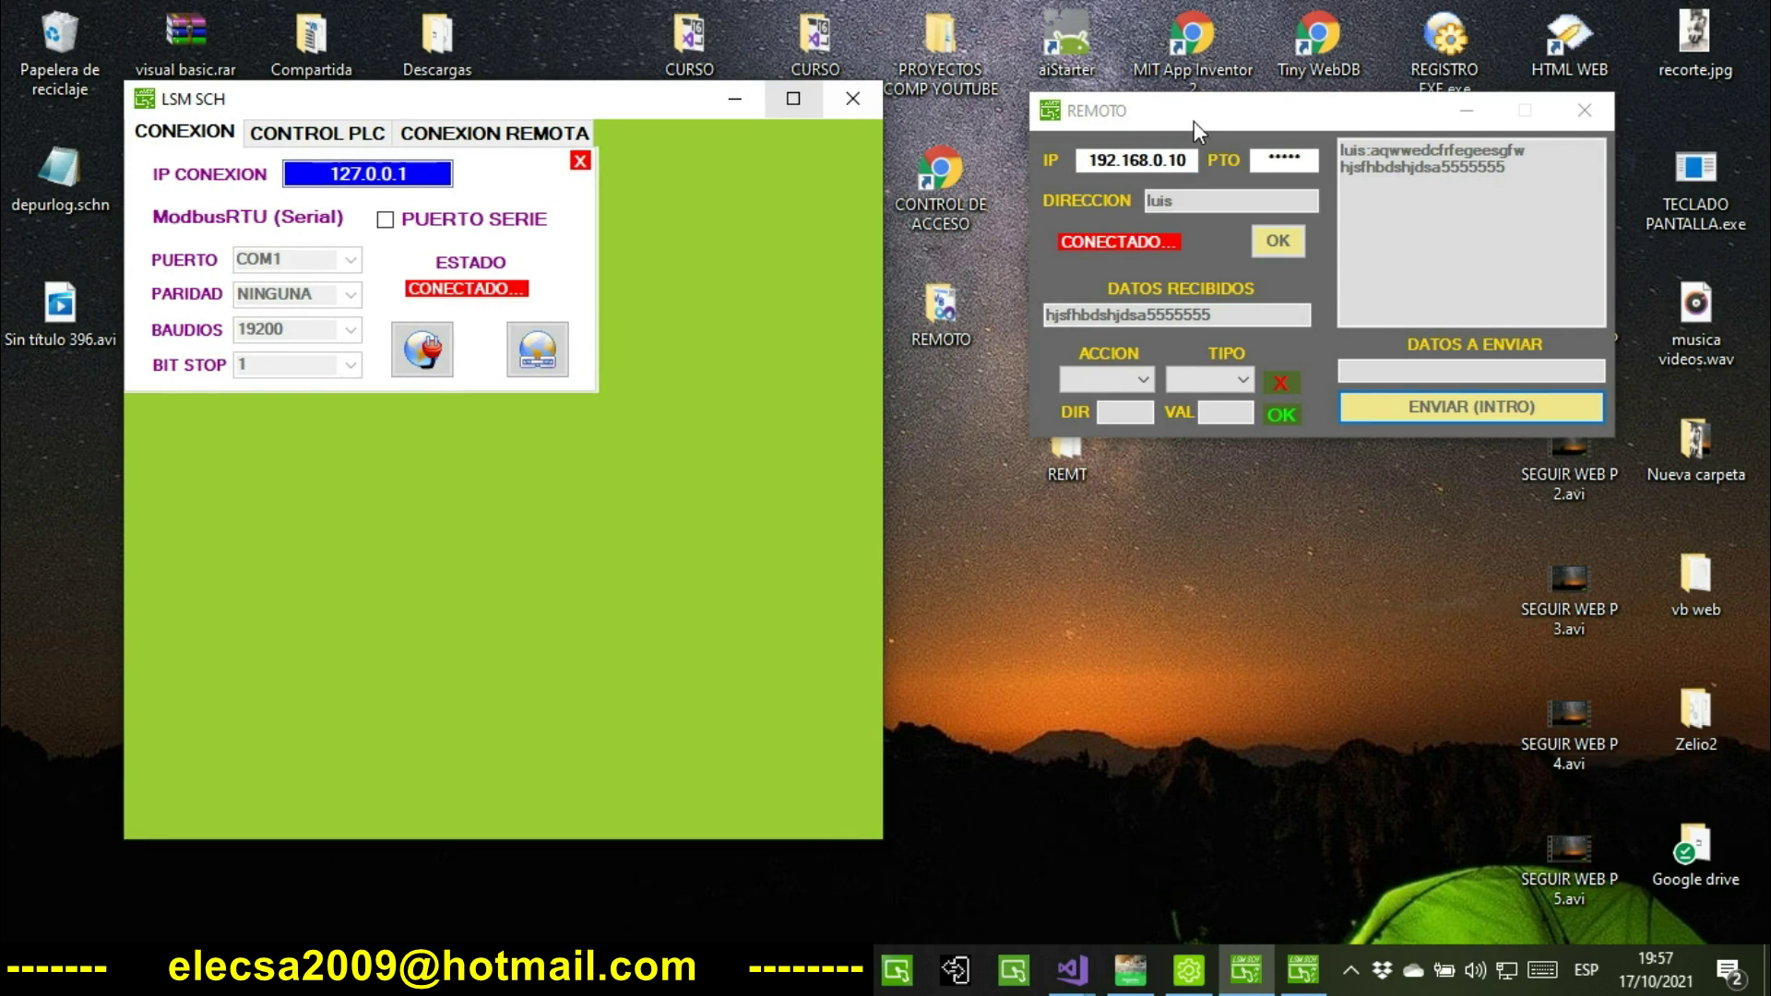
click(1075, 157)
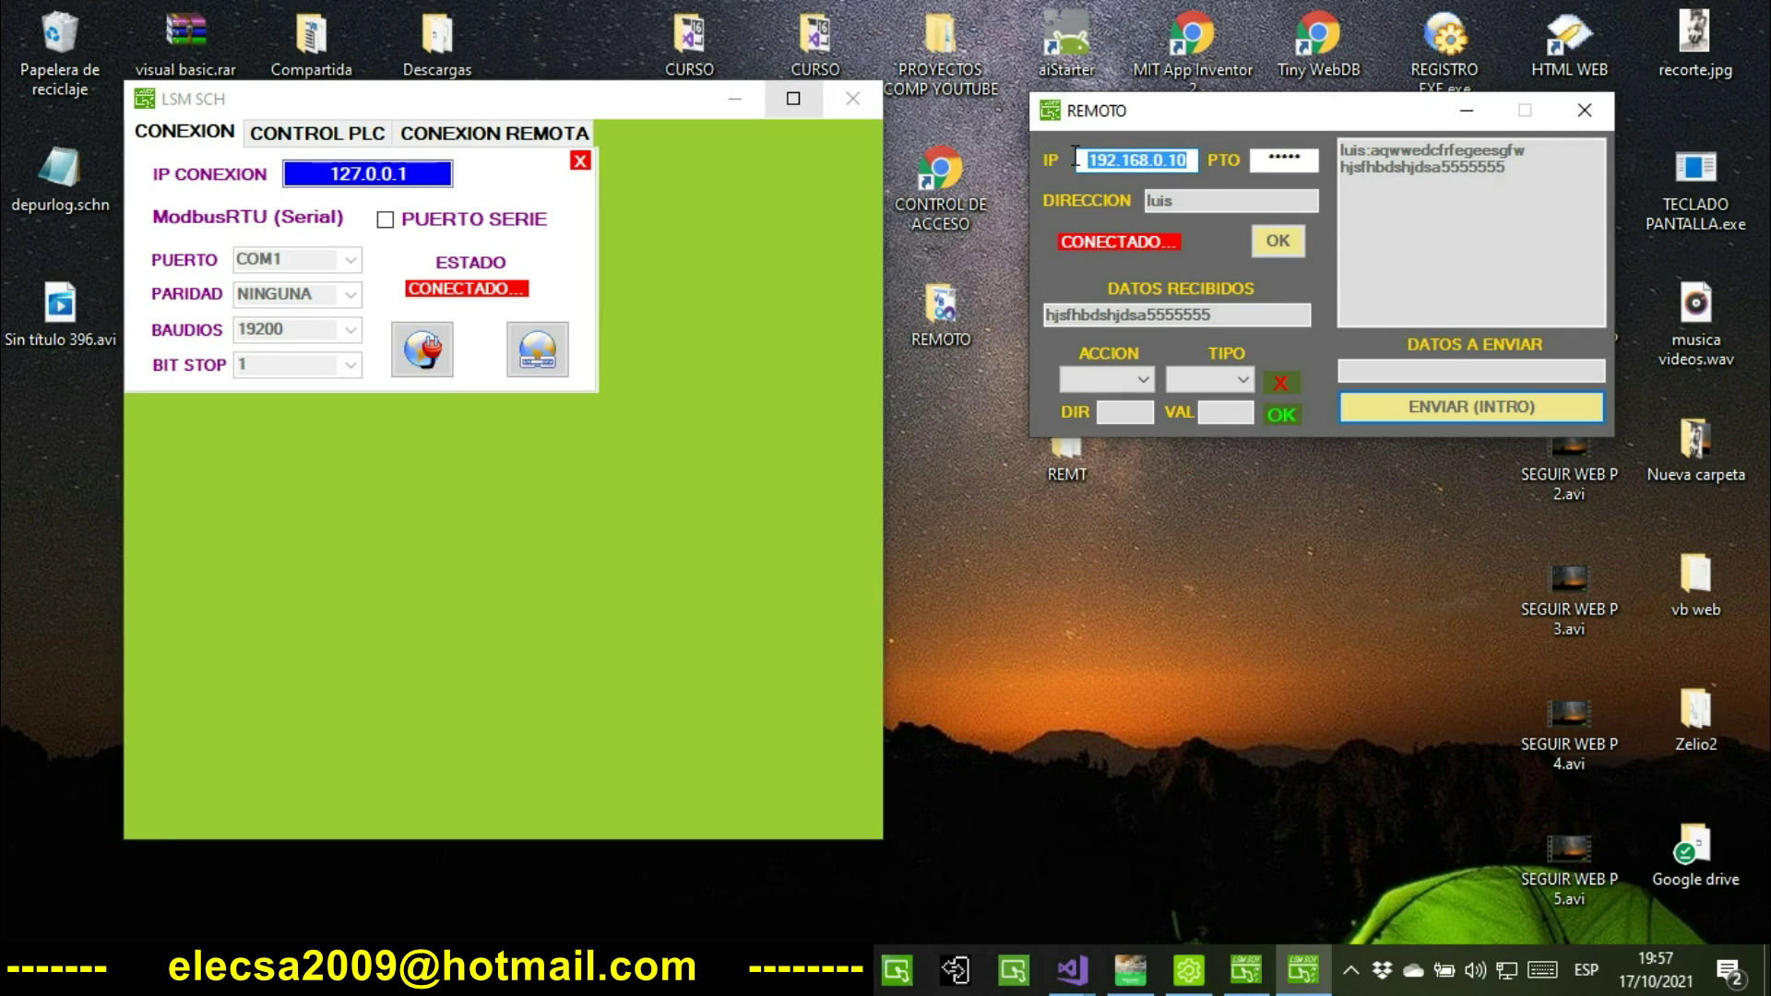
drag(1196, 160, 1077, 154)
drag(1257, 127, 1262, 134)
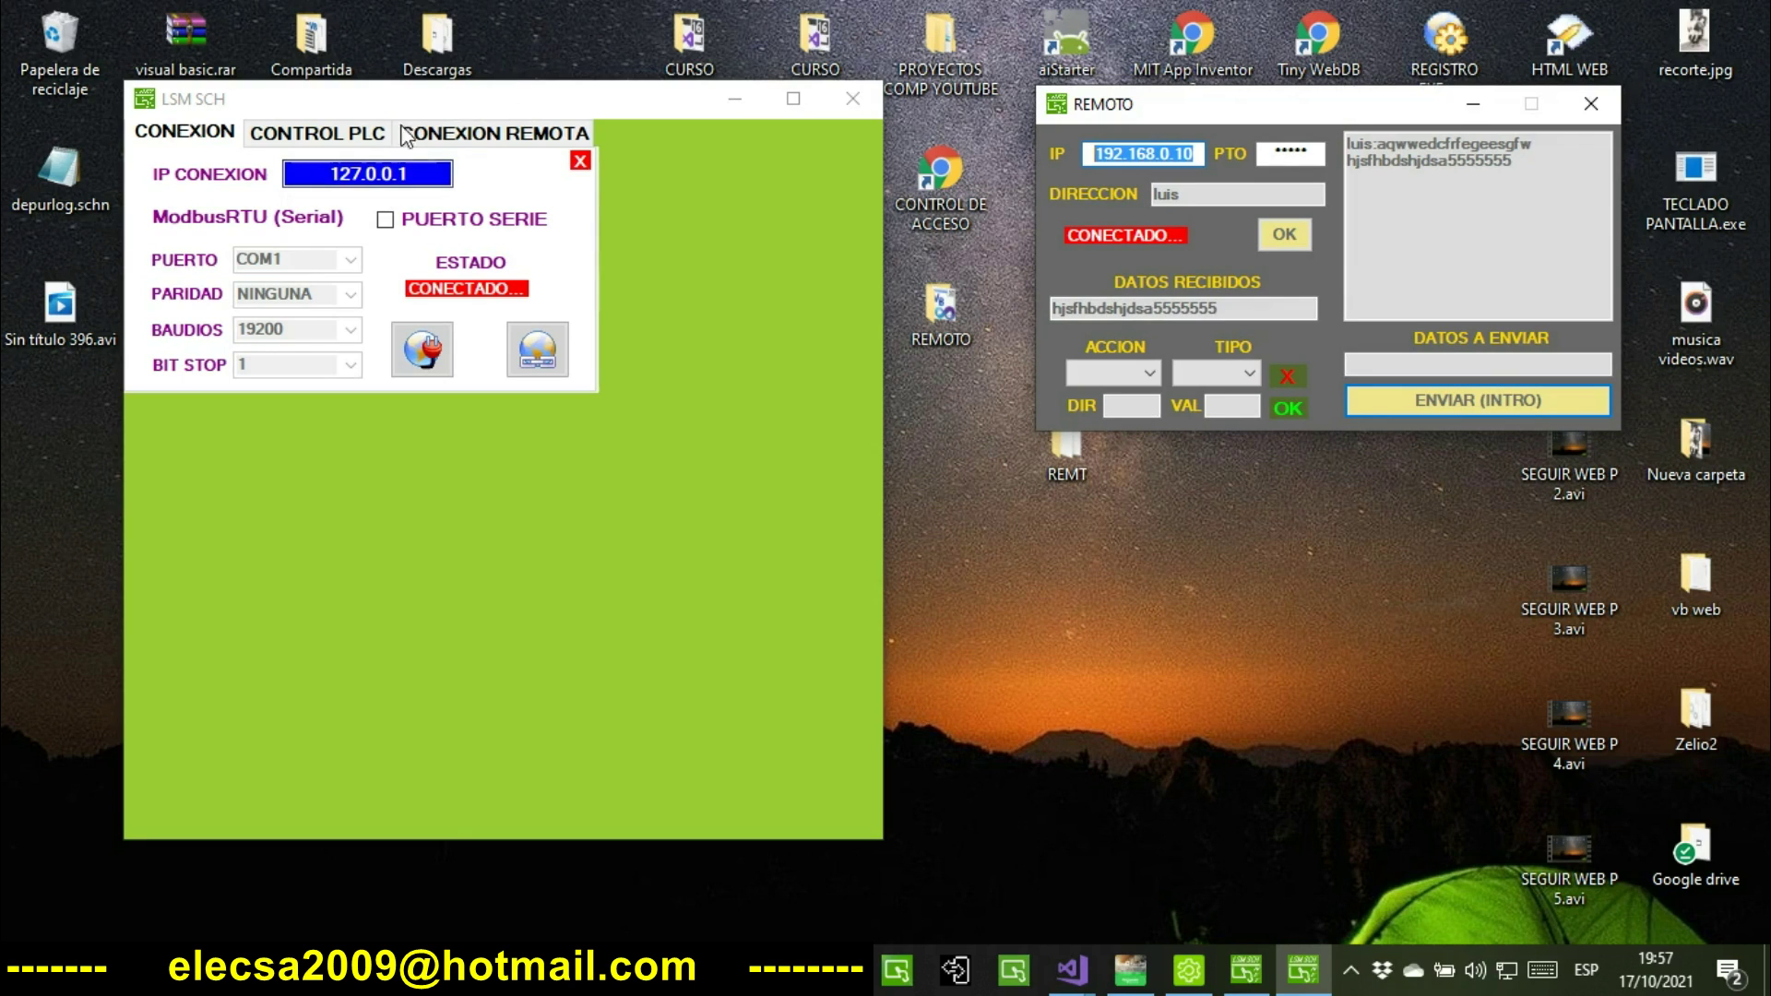
Review the CONTROL PLC page in LSM SCH, then compare its IP CONEXION address with the REMOTO panel's IP.
click(361, 135)
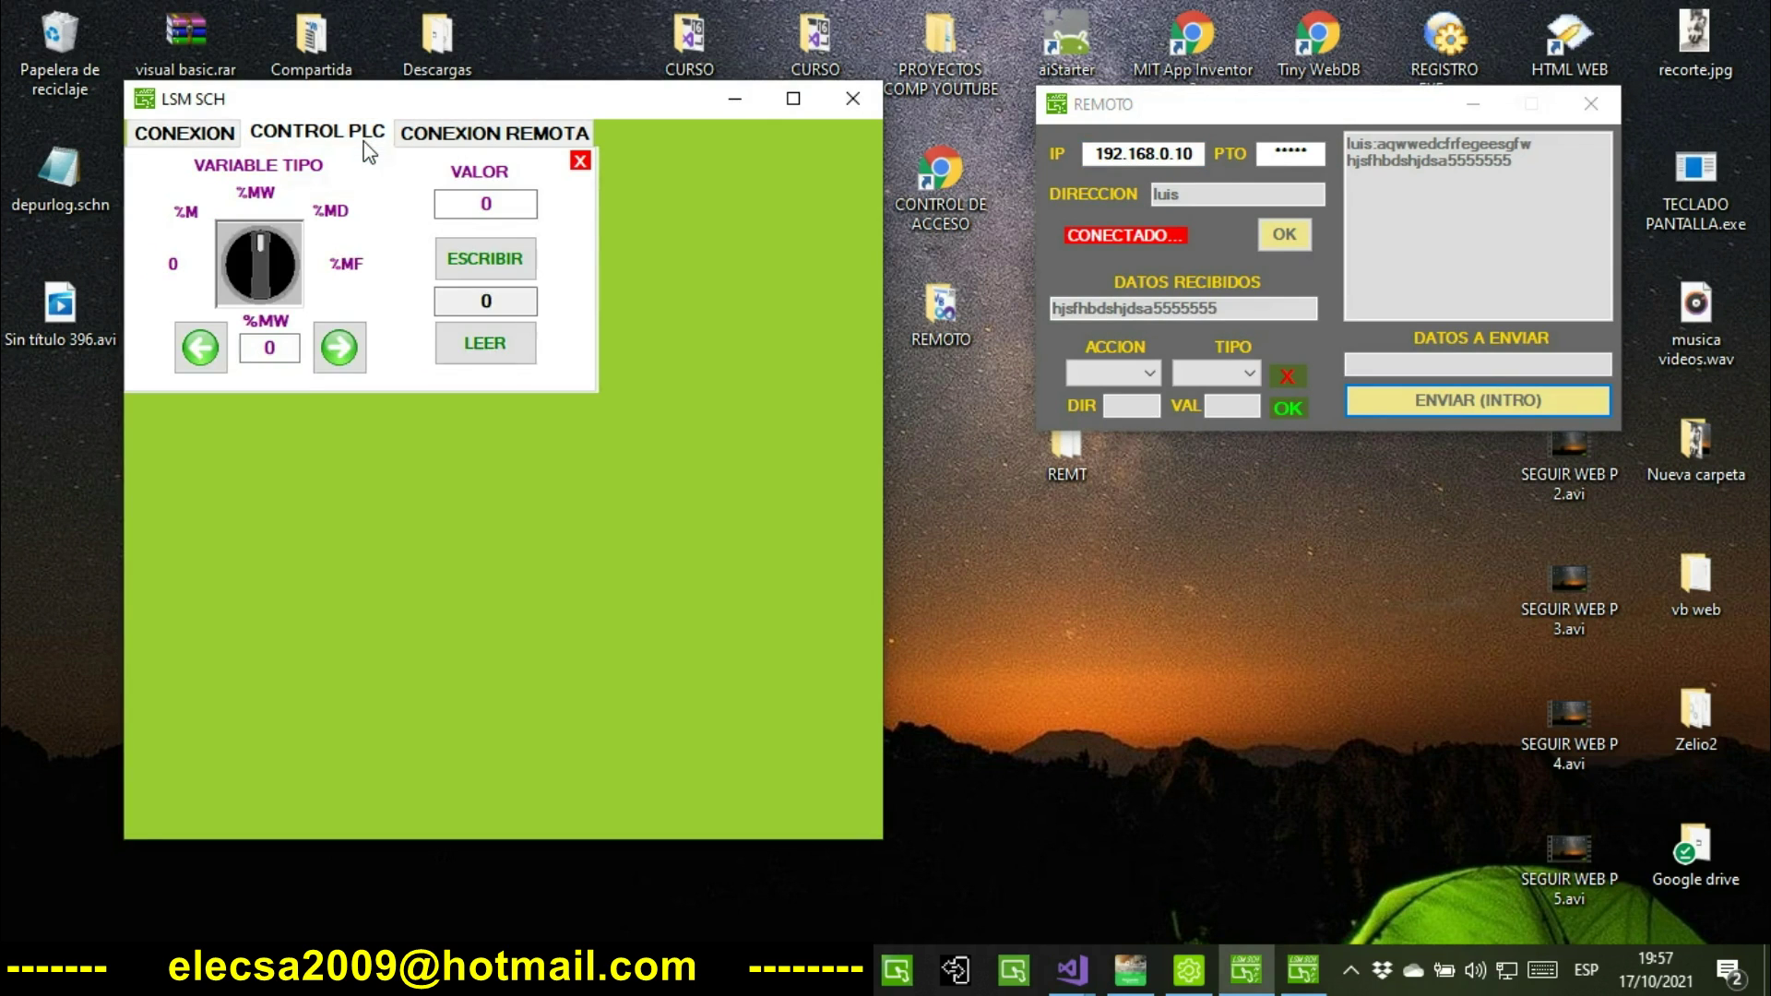
click(207, 138)
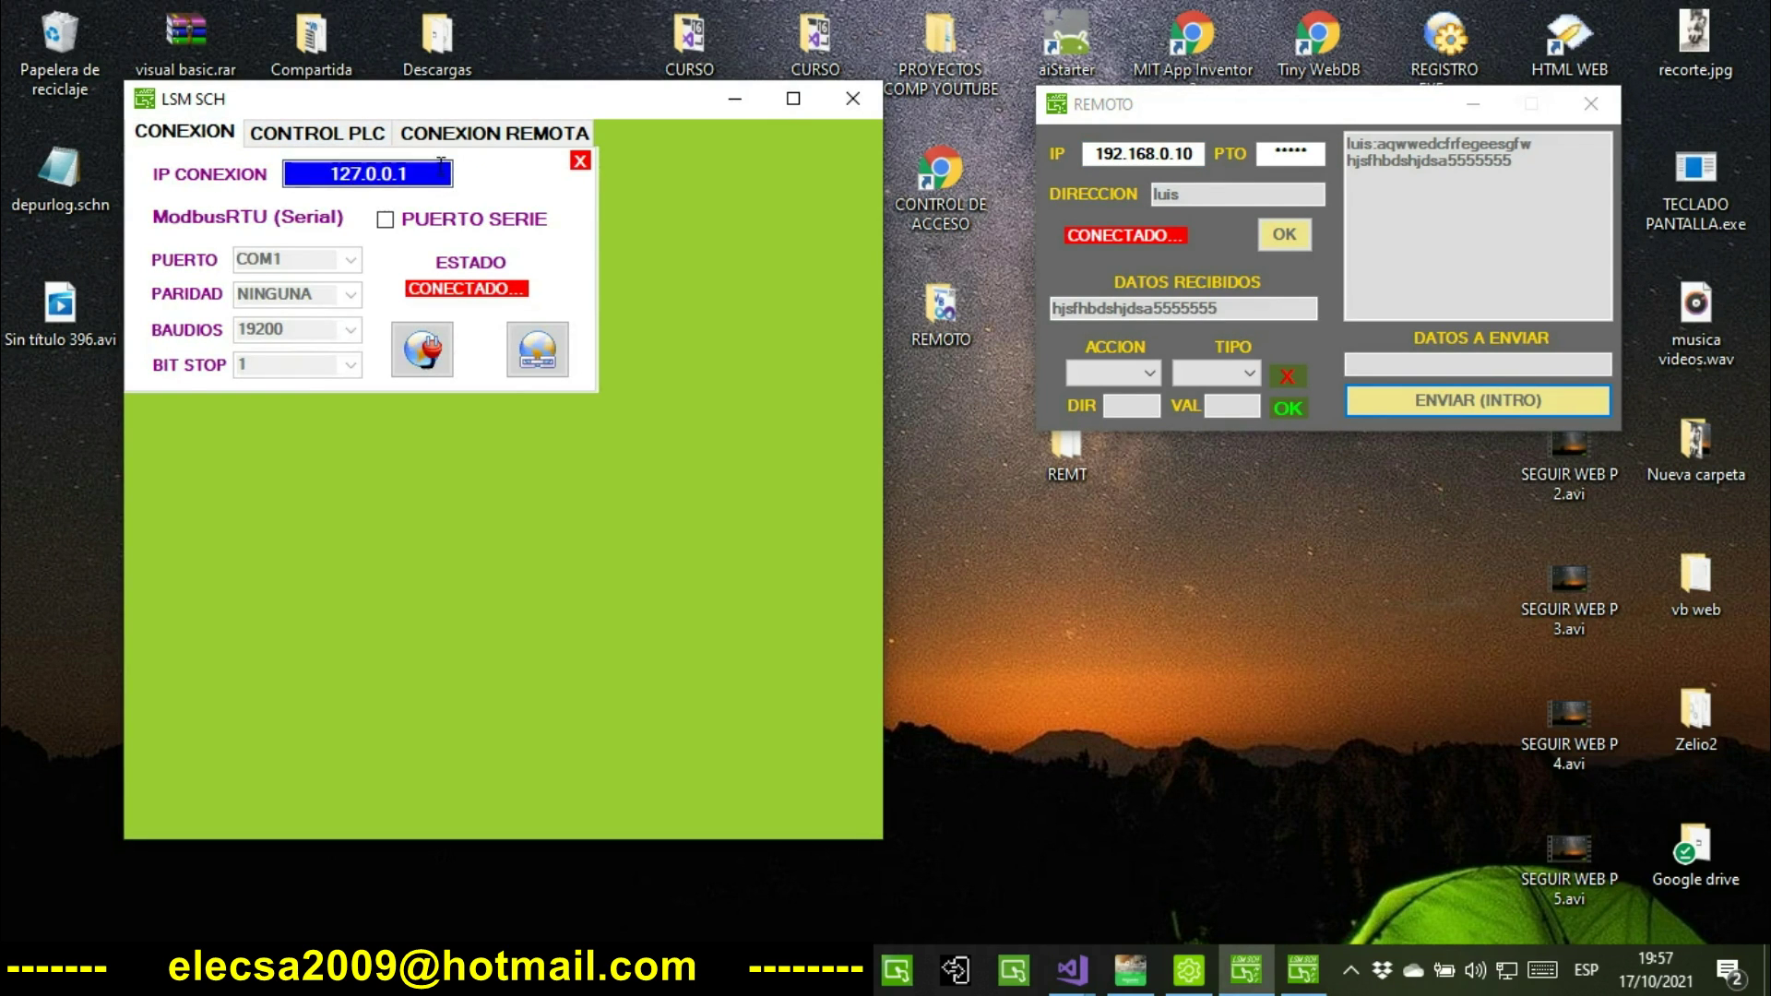
drag(441, 172, 293, 176)
drag(432, 176, 325, 171)
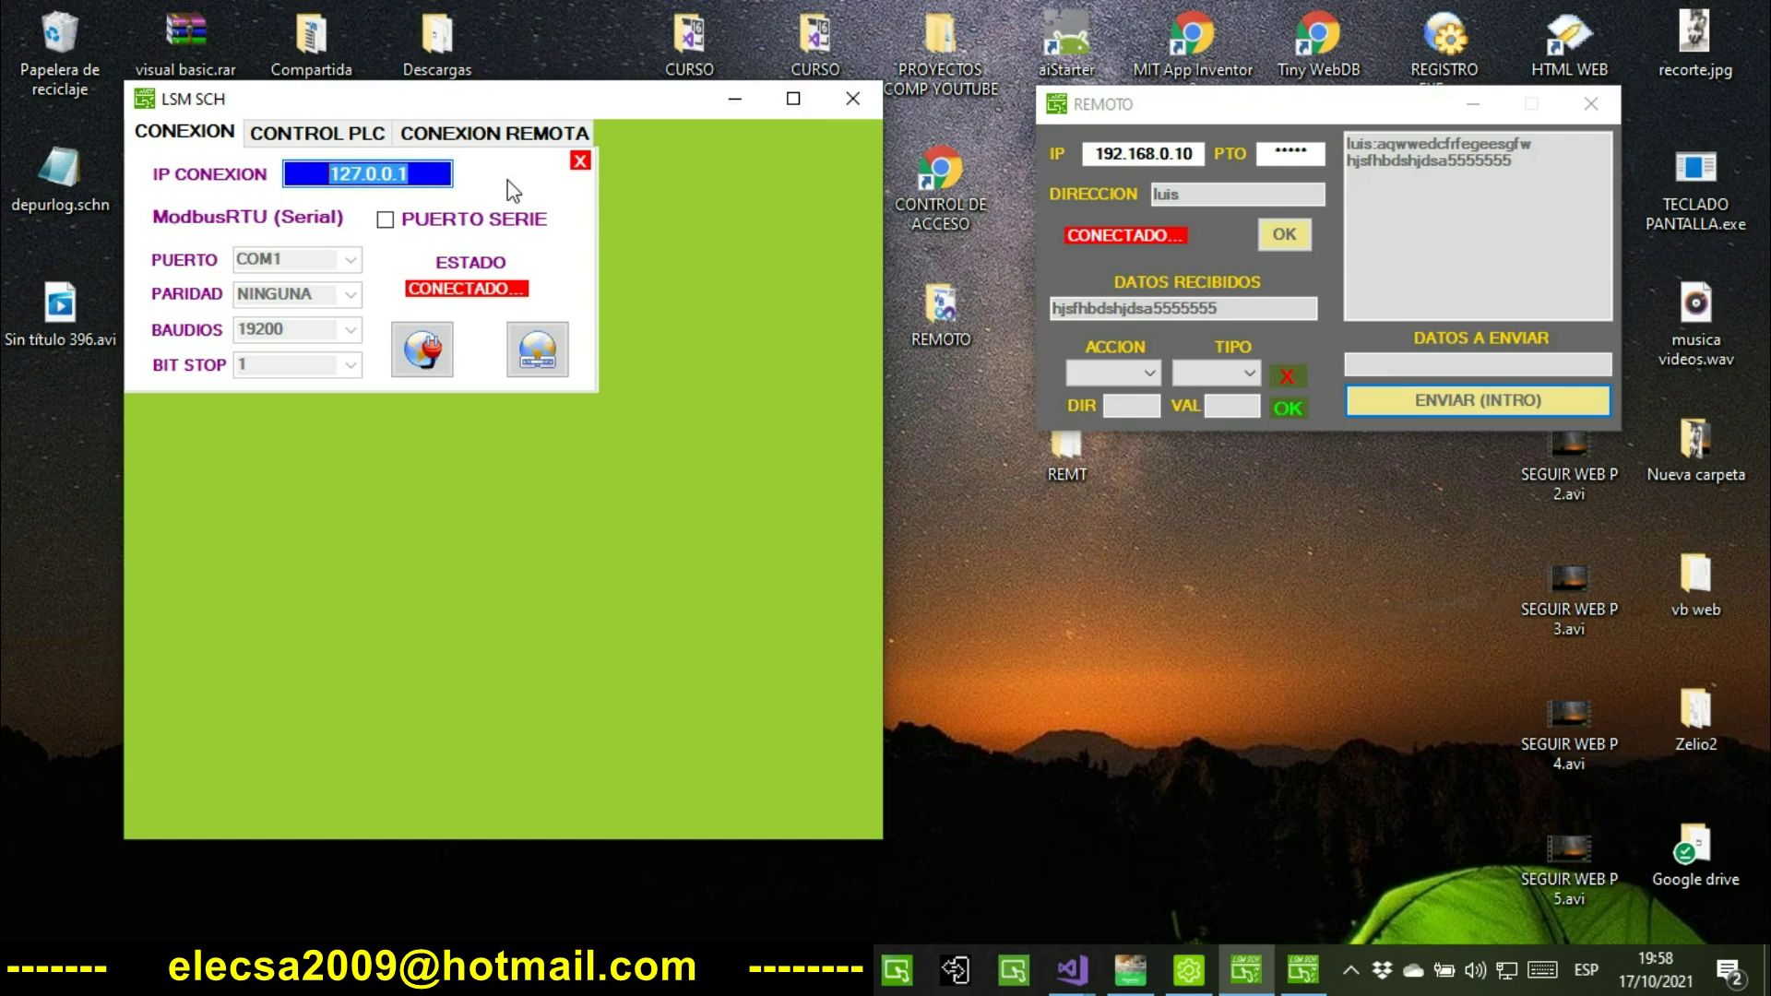
double_click(1183, 153)
drag(1183, 153, 1088, 154)
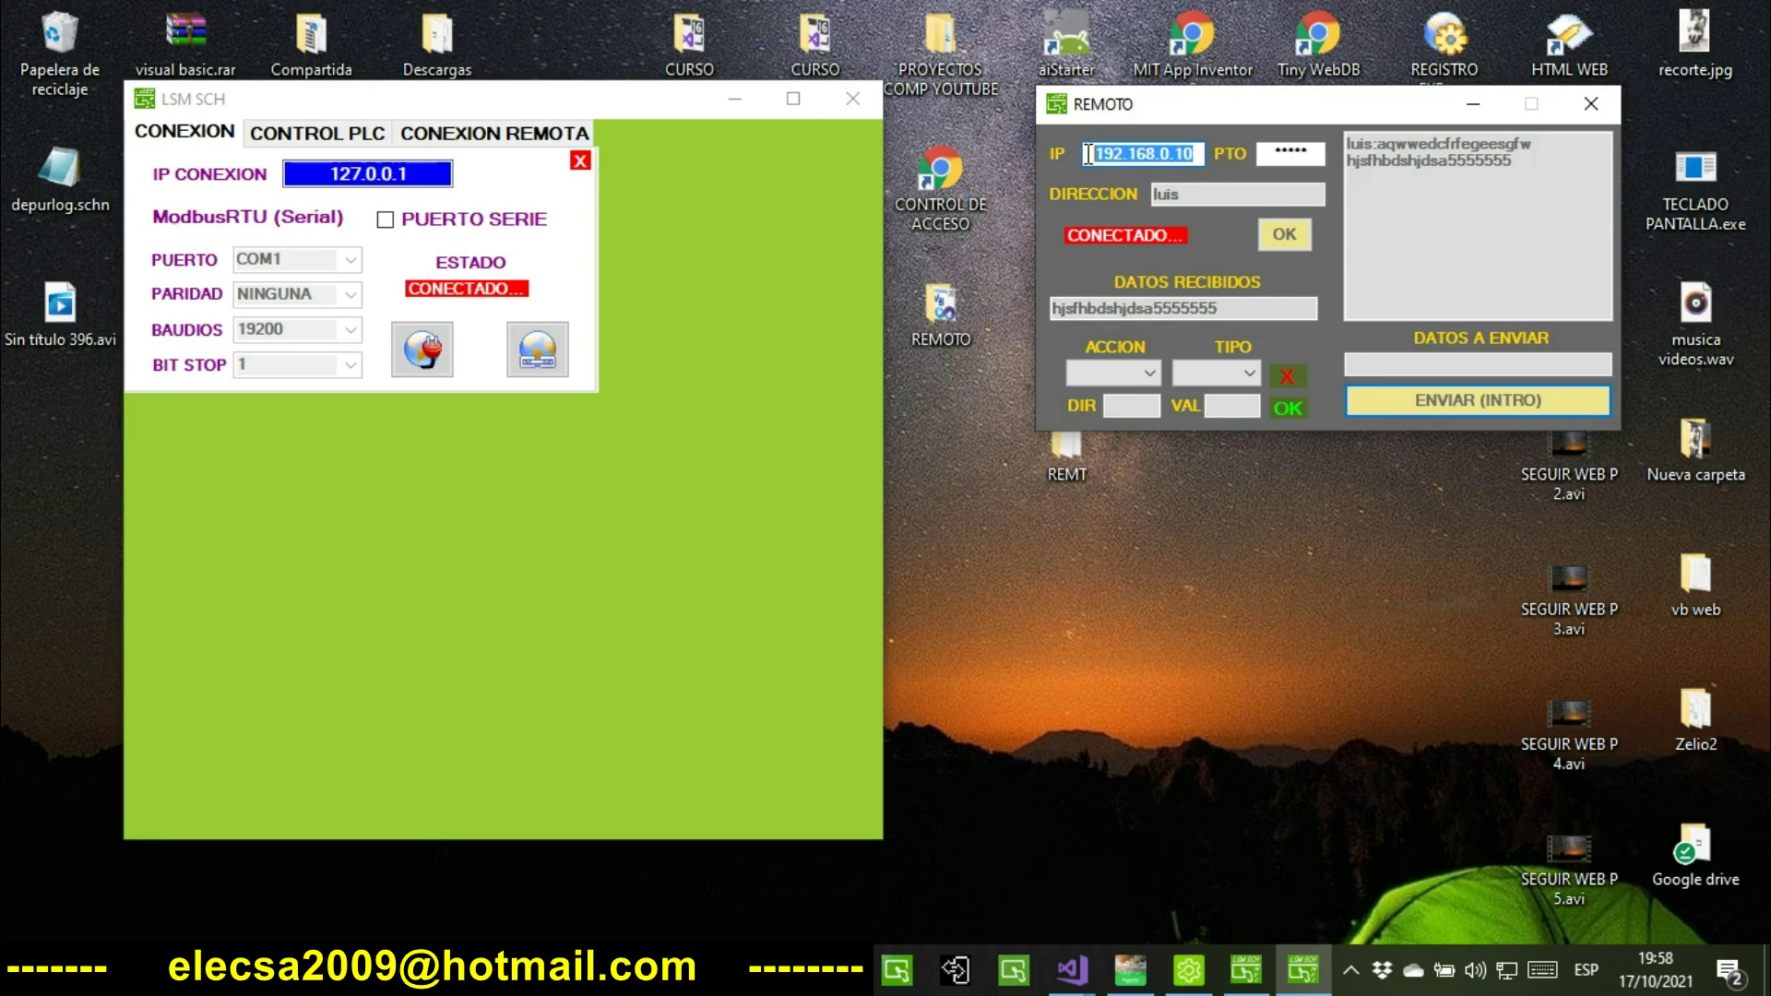
key(alt+Tab)
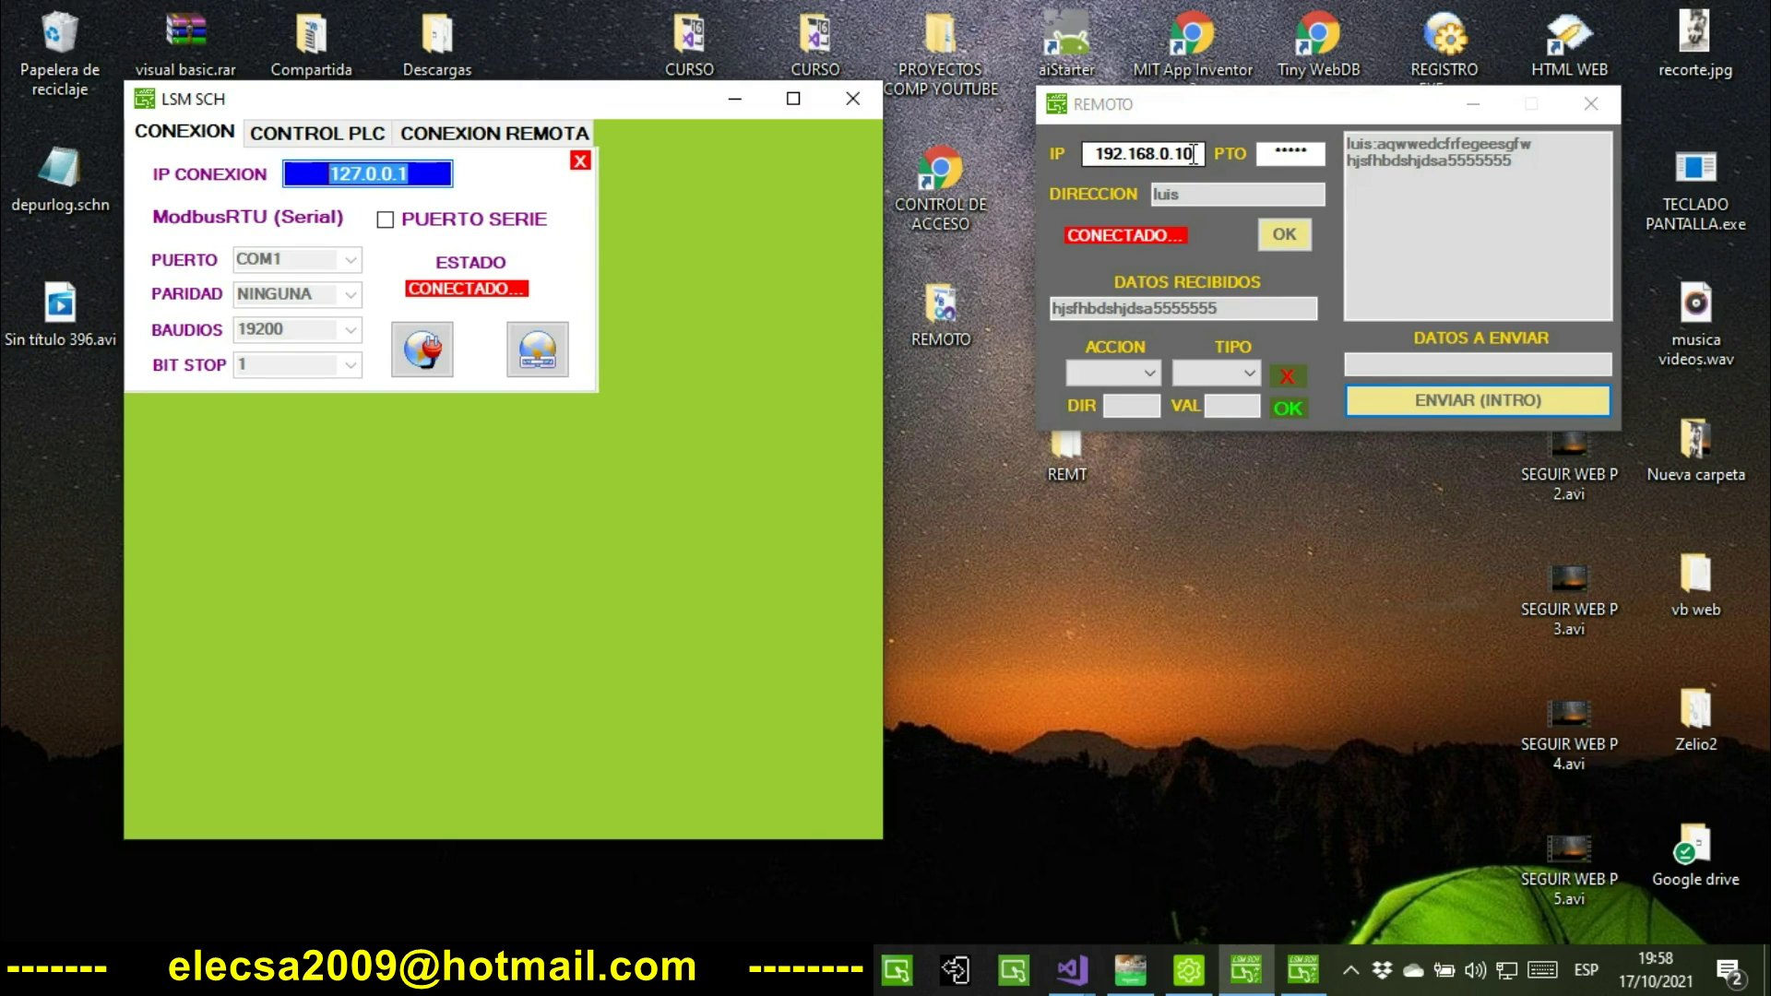
key(alt+Tab)
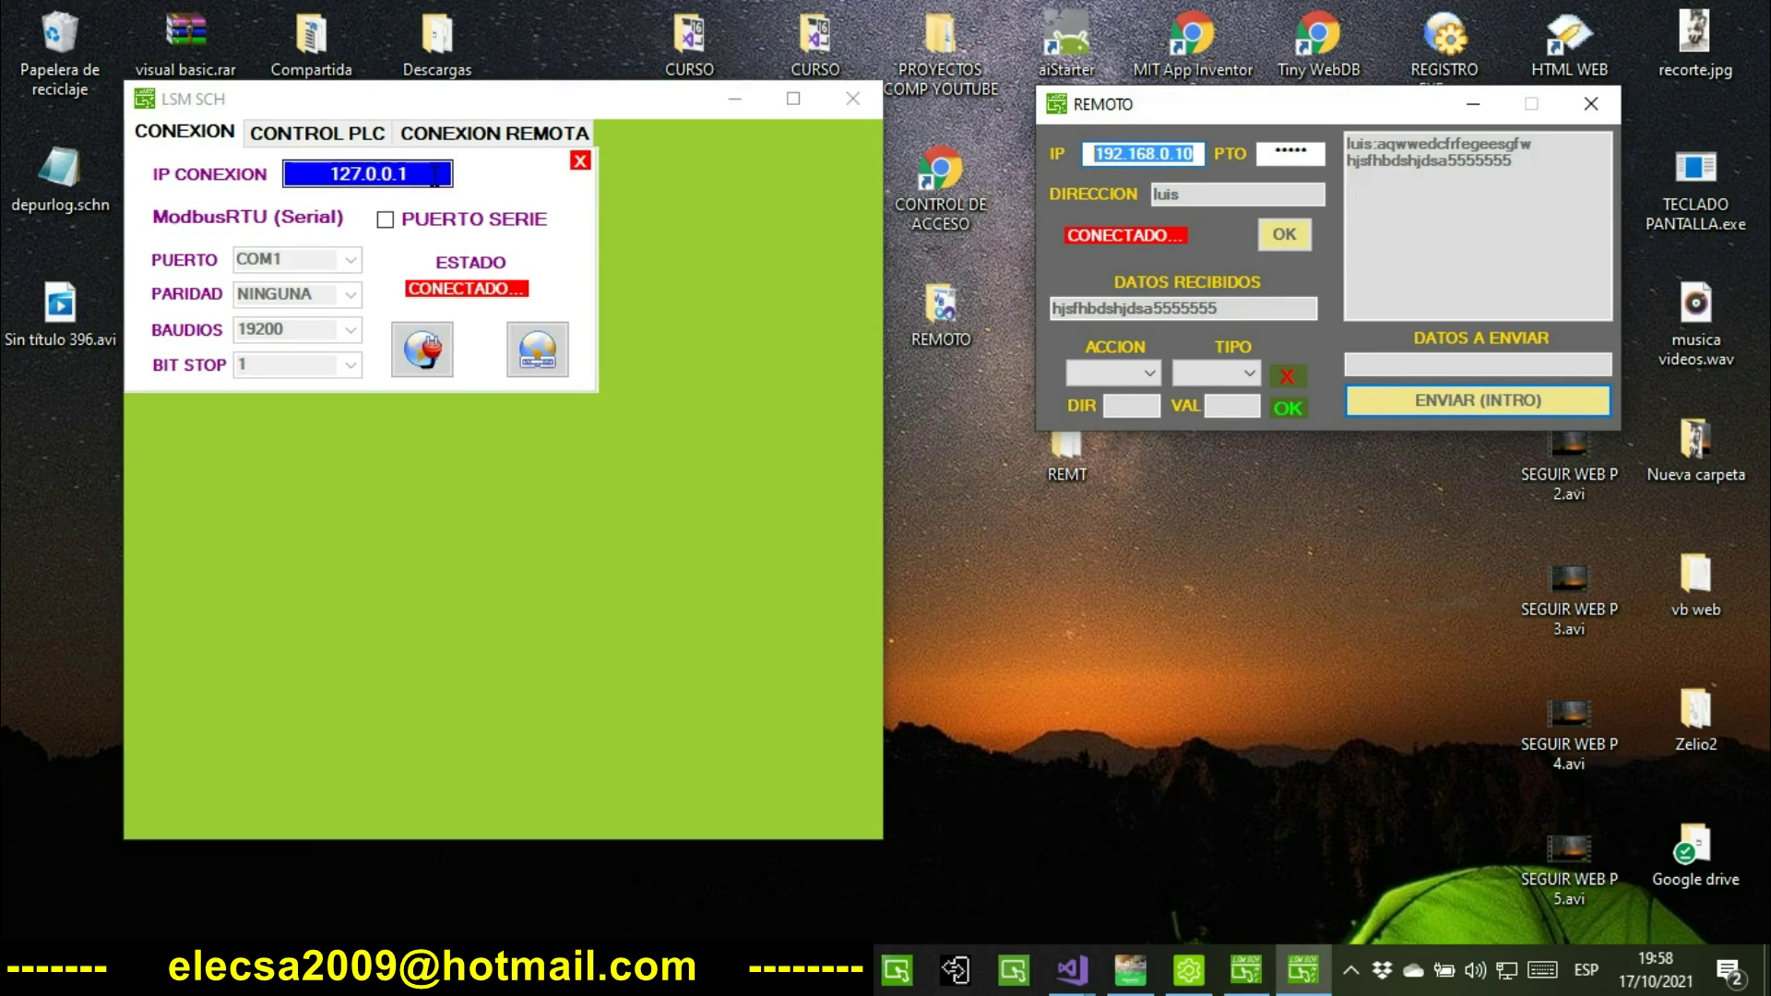
Compare the IP CONEXION address in LSM SCH with the IP address in the REMOTO panel.
key(alt+Tab)
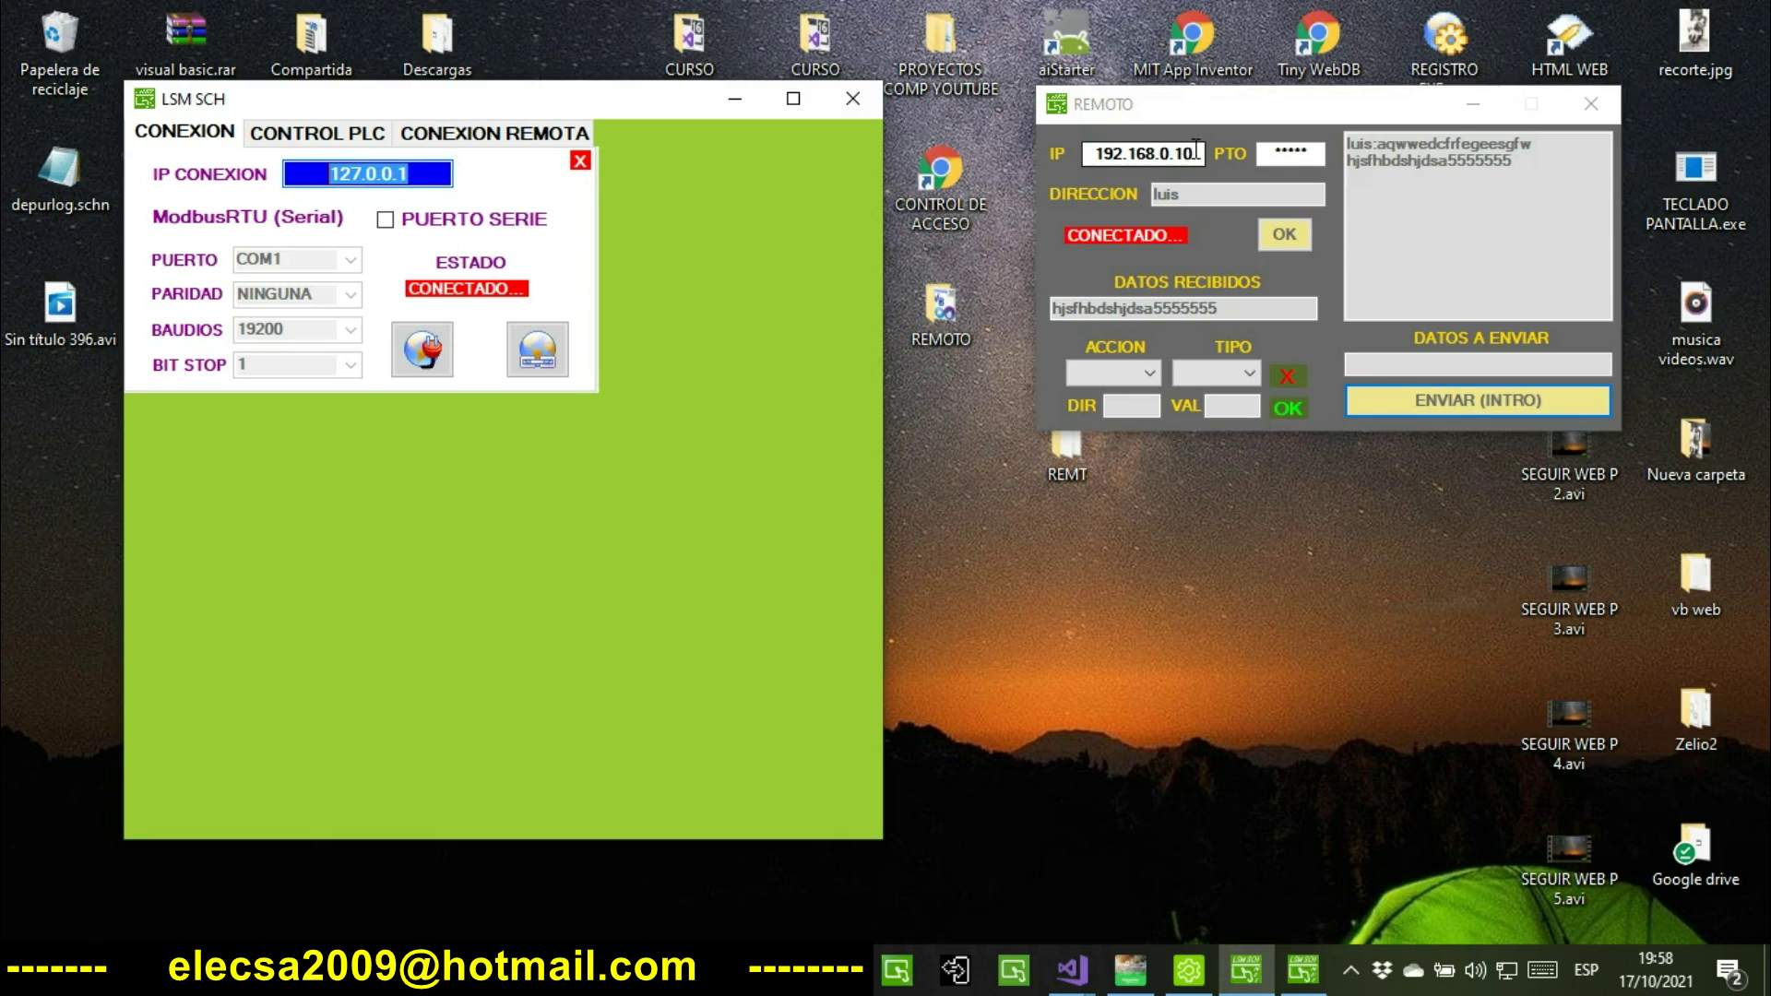
key(alt+Tab)
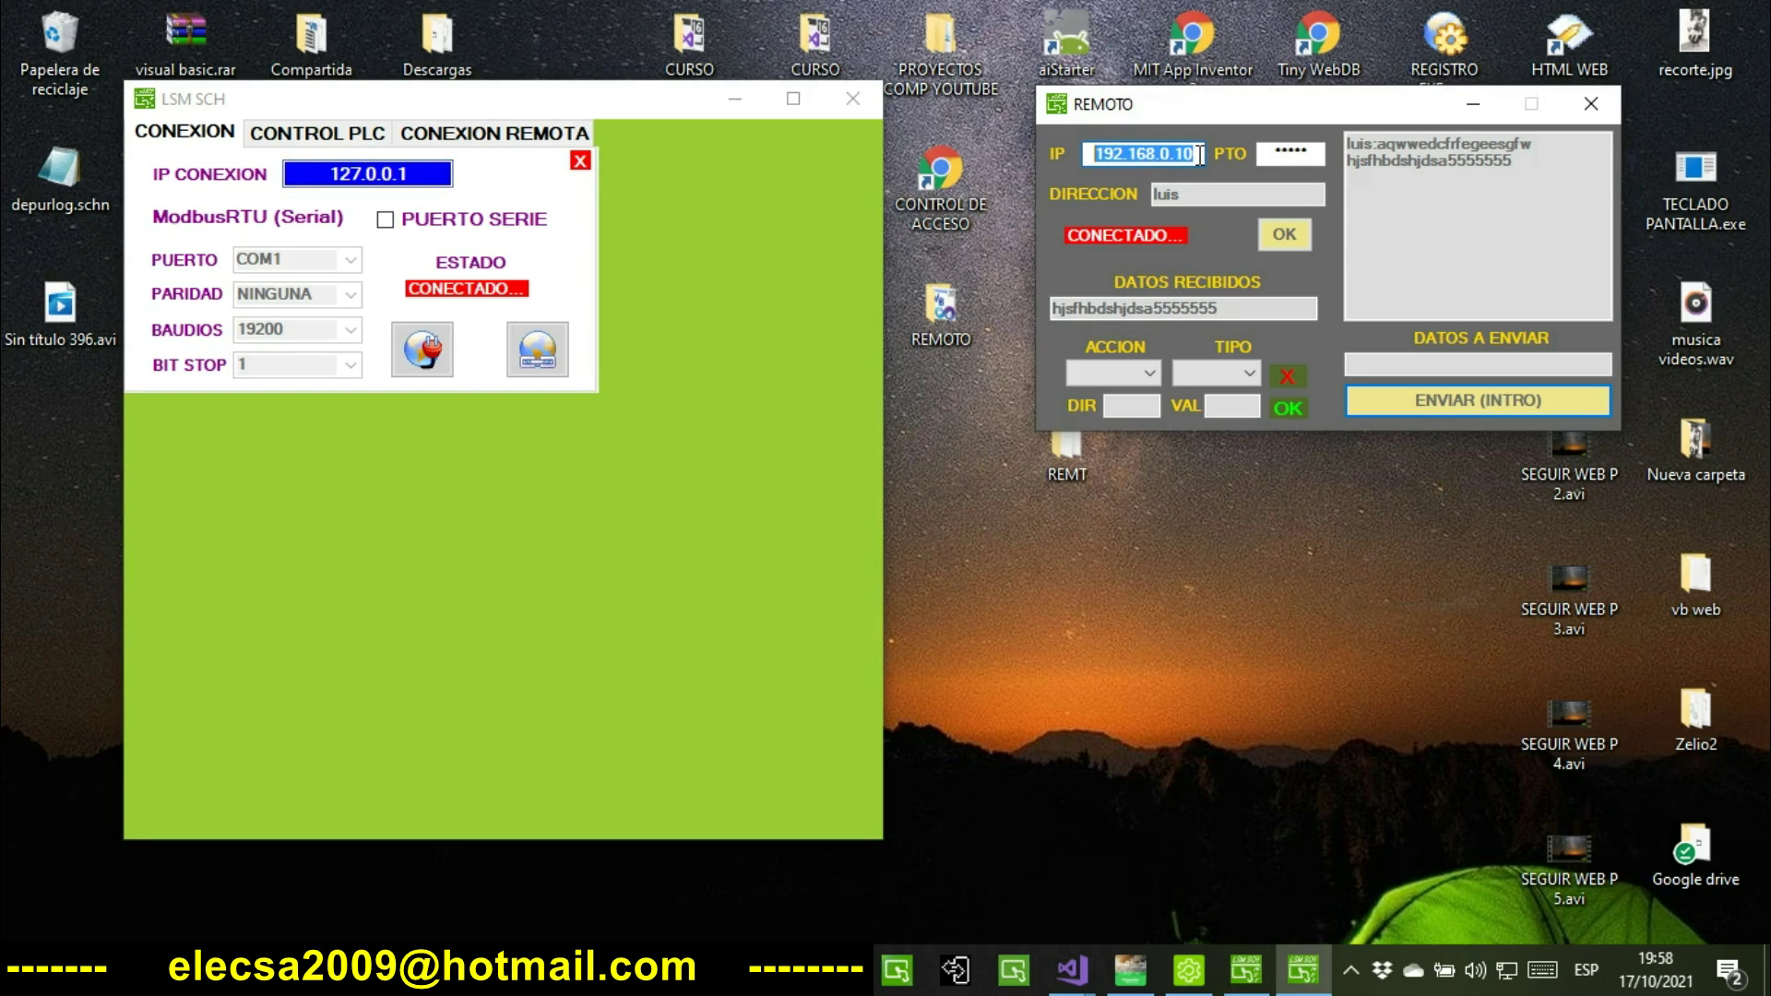
drag(1199, 154, 1094, 155)
key(alt+Tab)
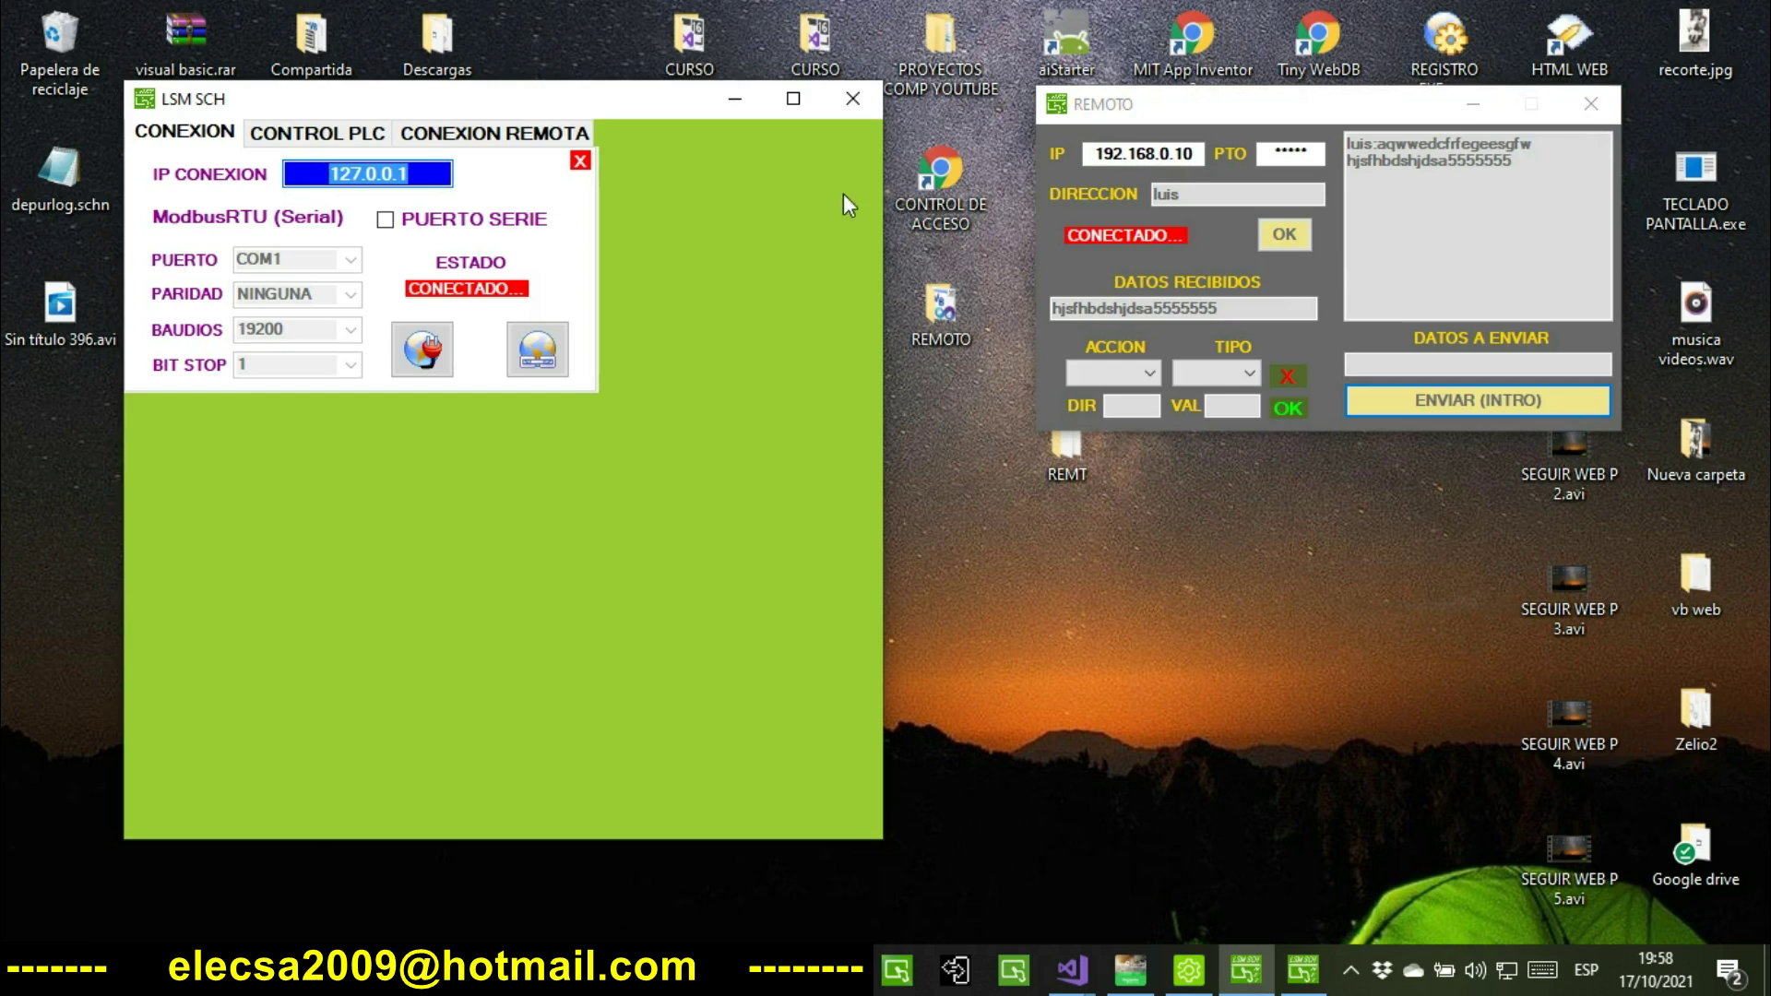
Select the connected panel on the CONEXION REMOTA page of LSM SCH and close its REMOTO window.
click(545, 136)
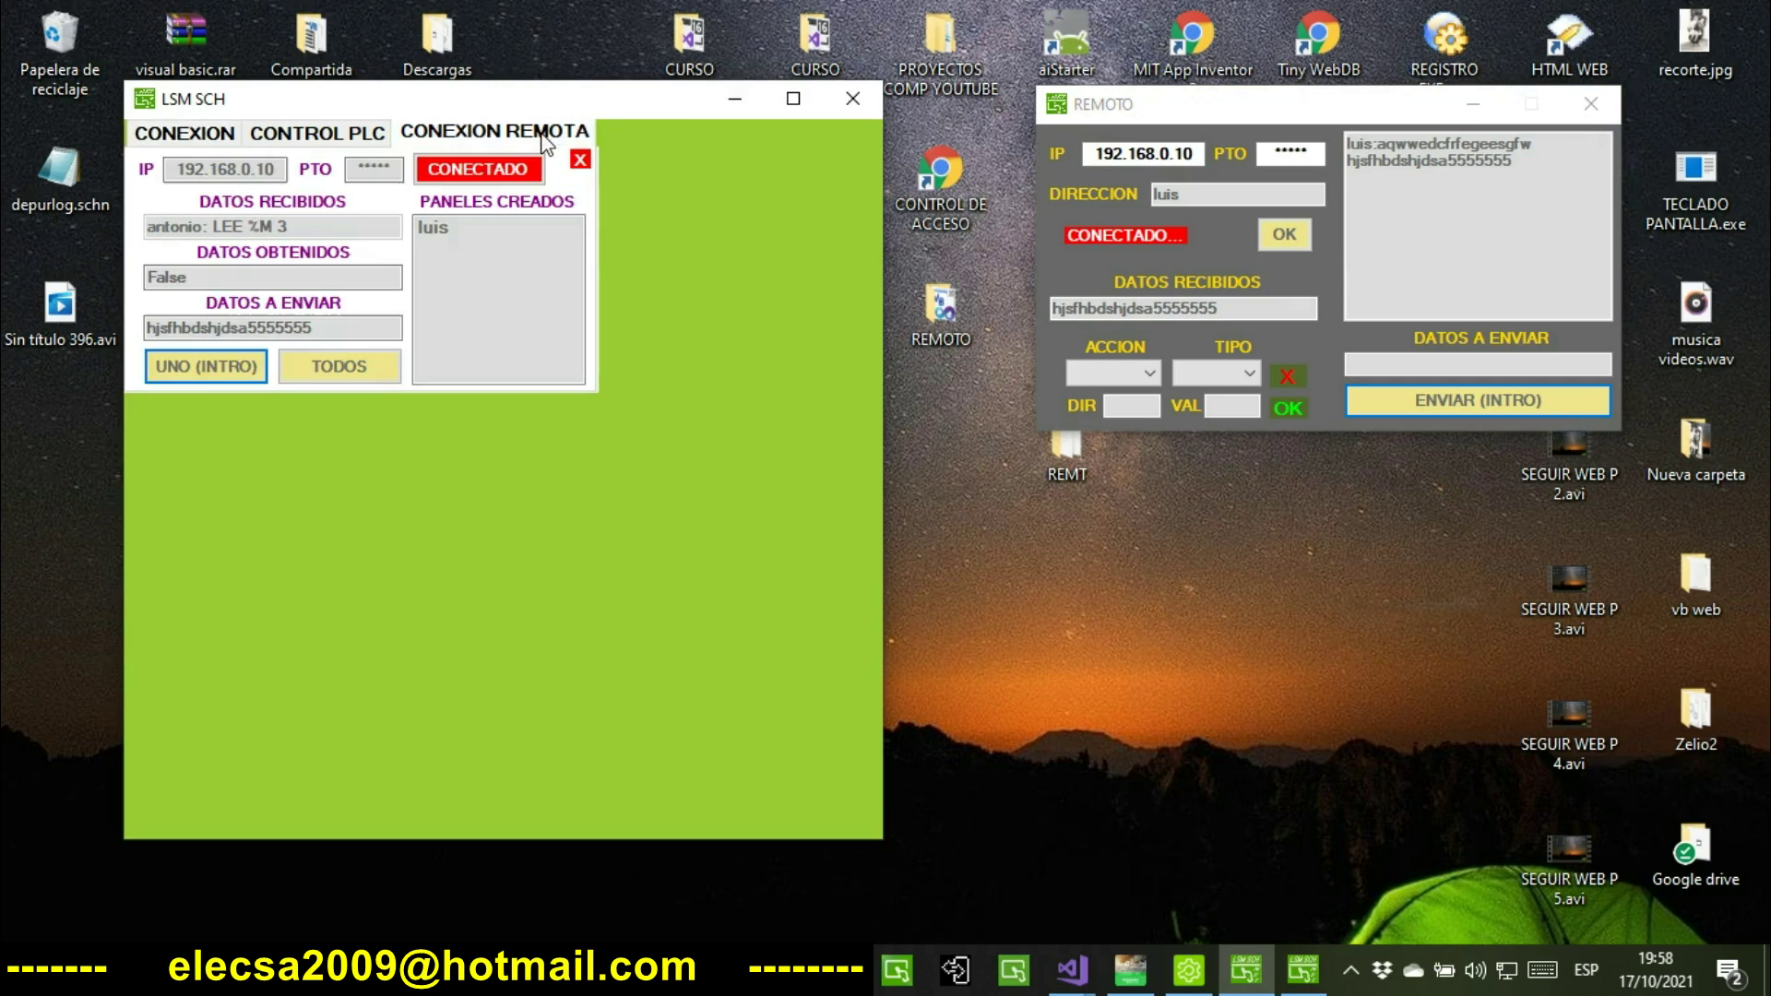
click(445, 232)
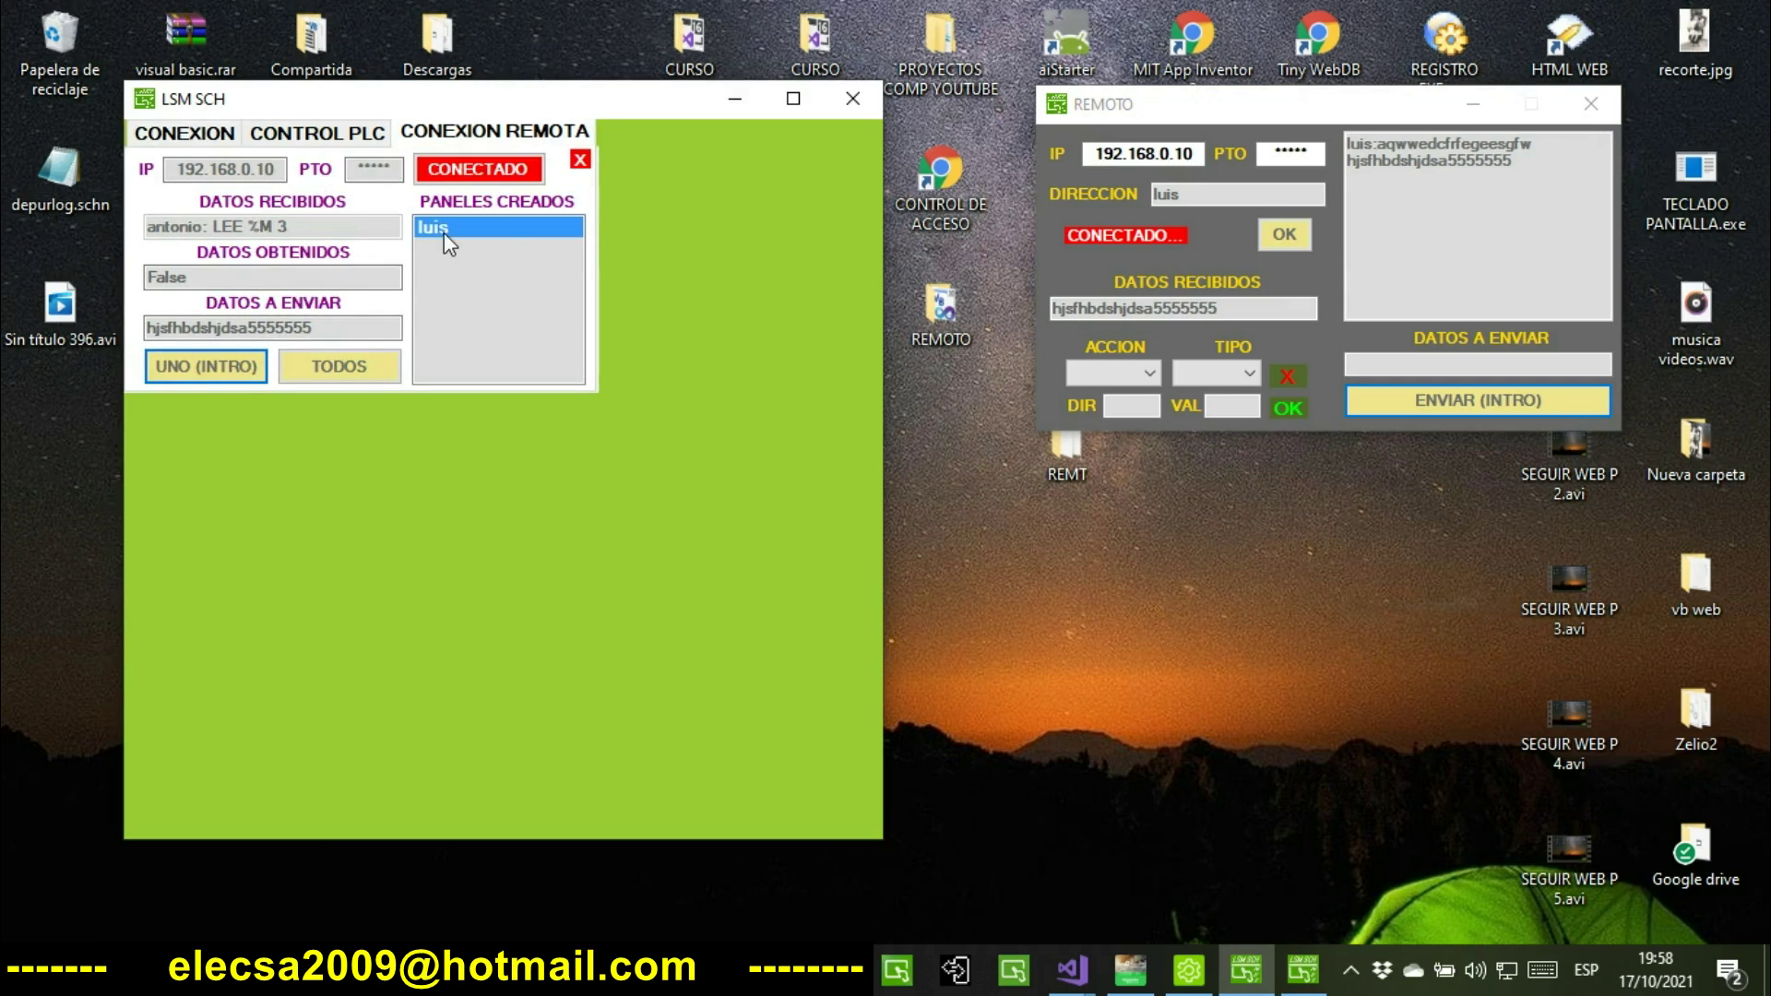
click(1593, 104)
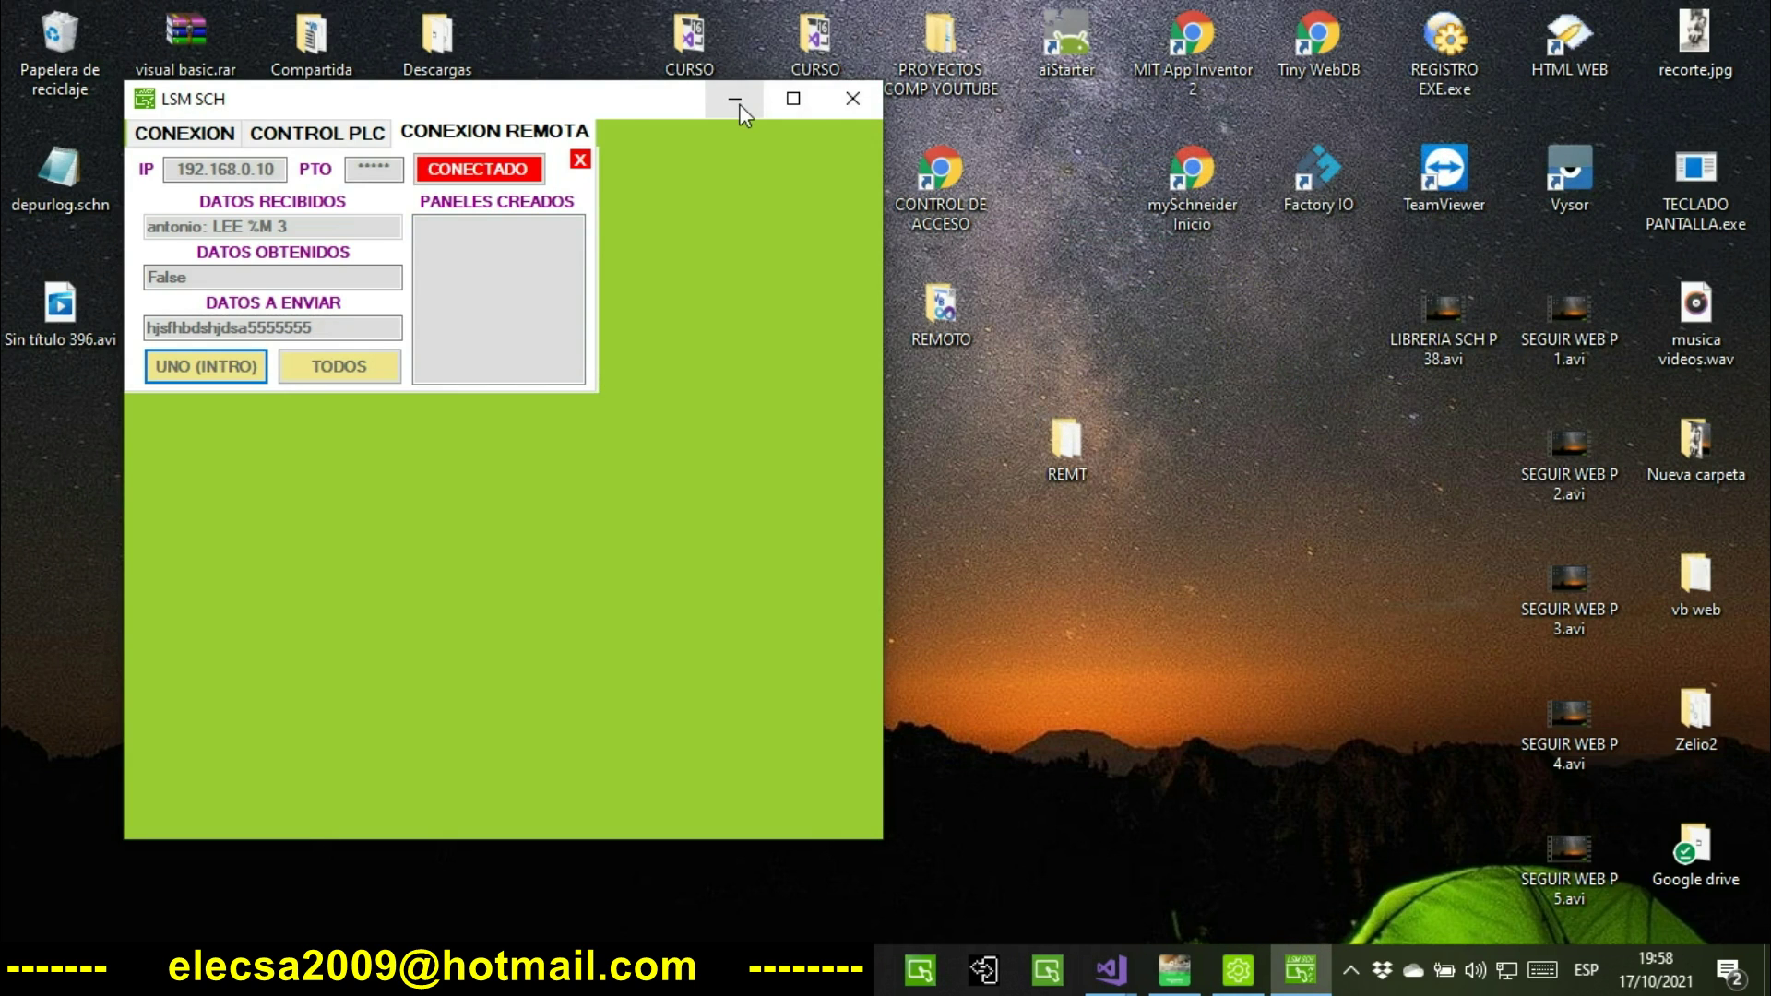
Reposition and maximize the LSM SCH window, show its CONEXION REMOTA page again and close the application.
drag(614, 109, 1497, 102)
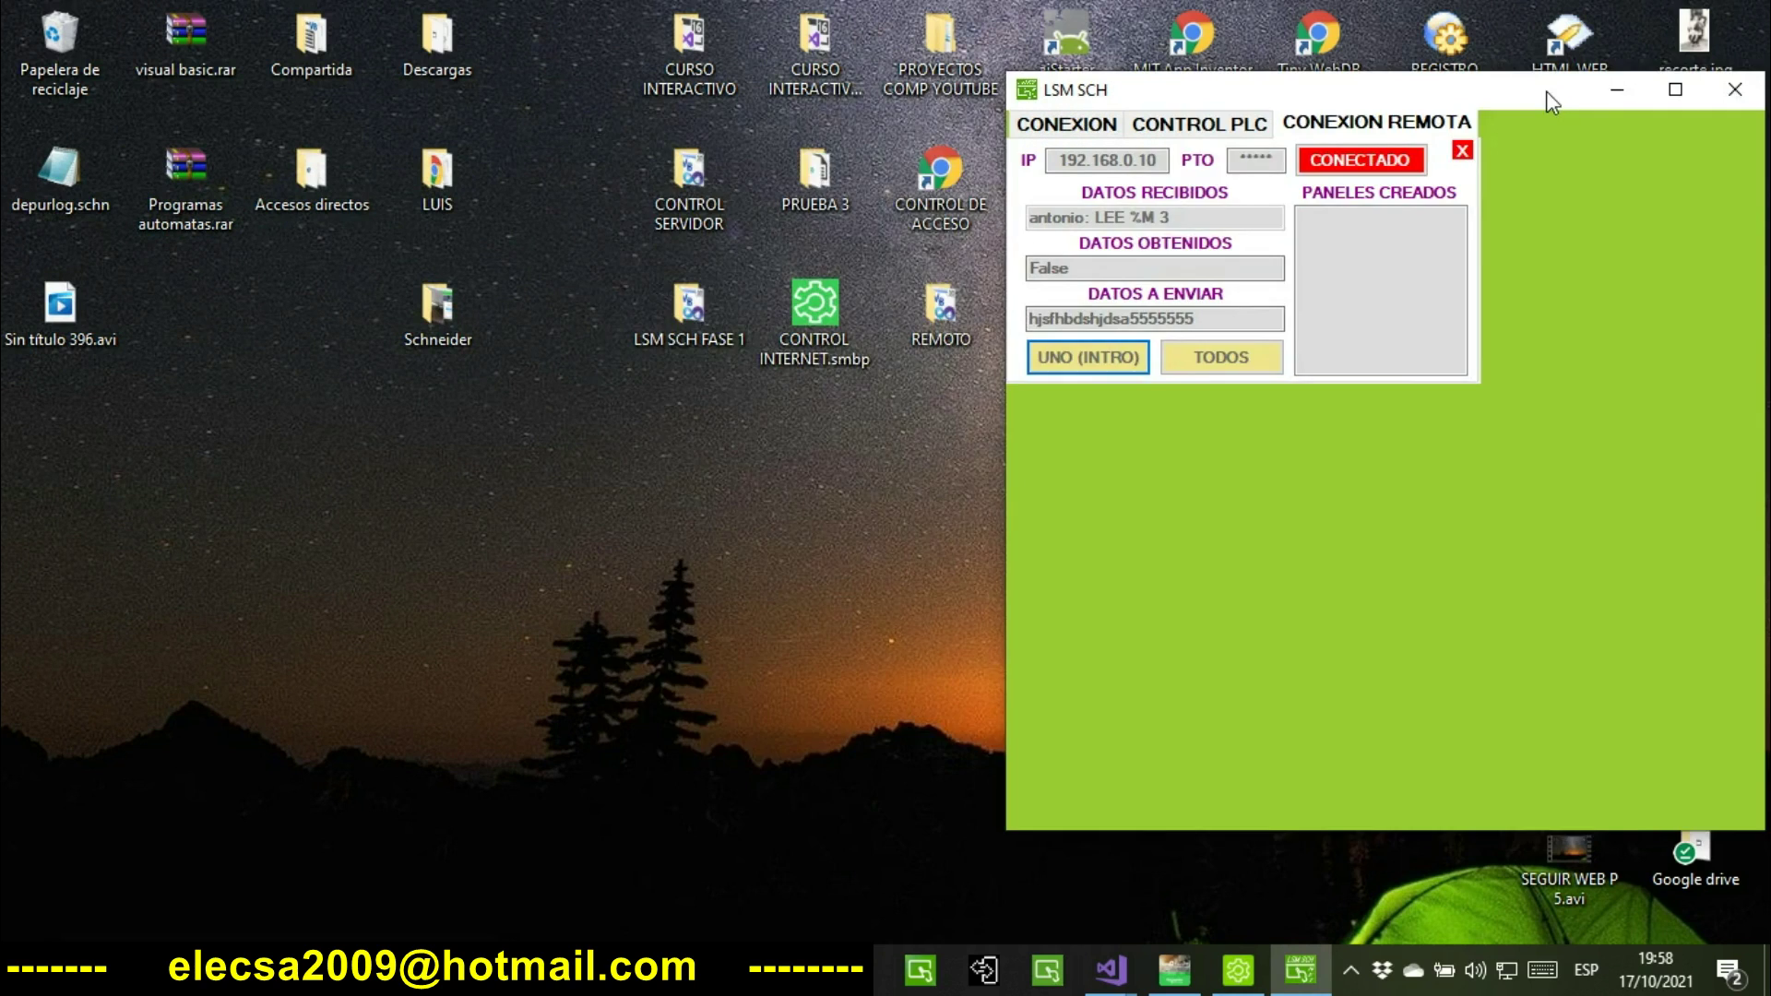
drag(1546, 91, 1148, 140)
click(1060, 189)
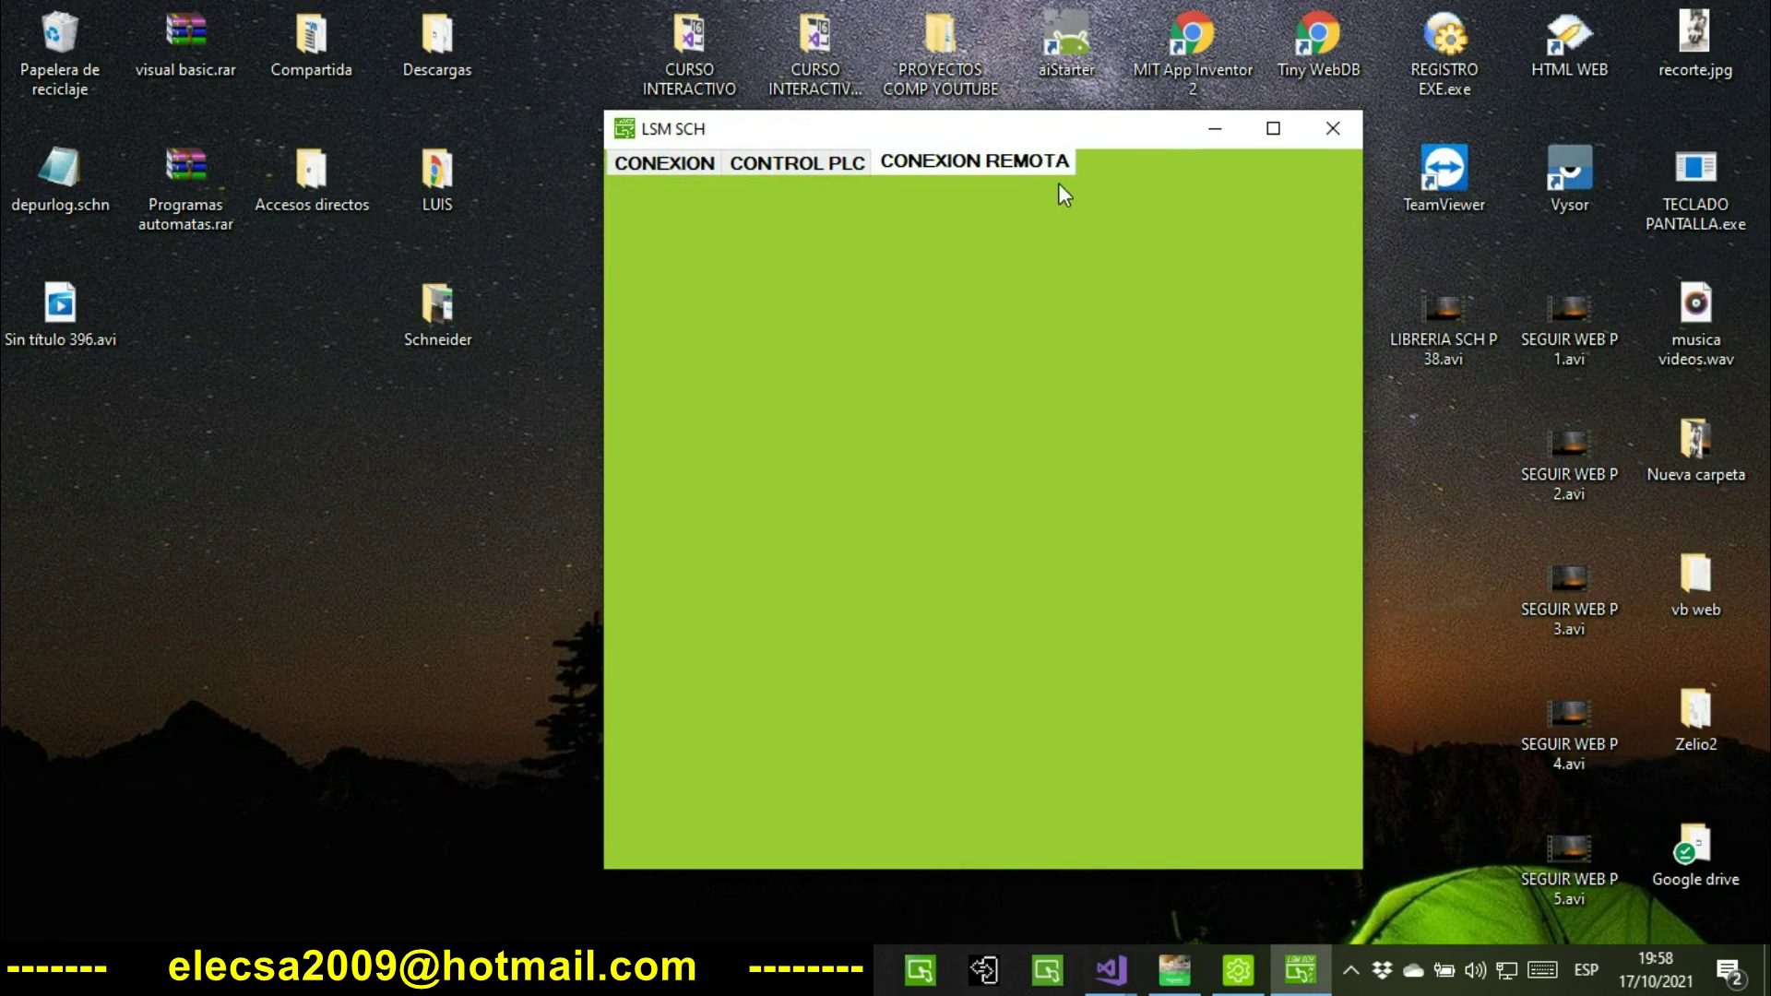
click(1271, 129)
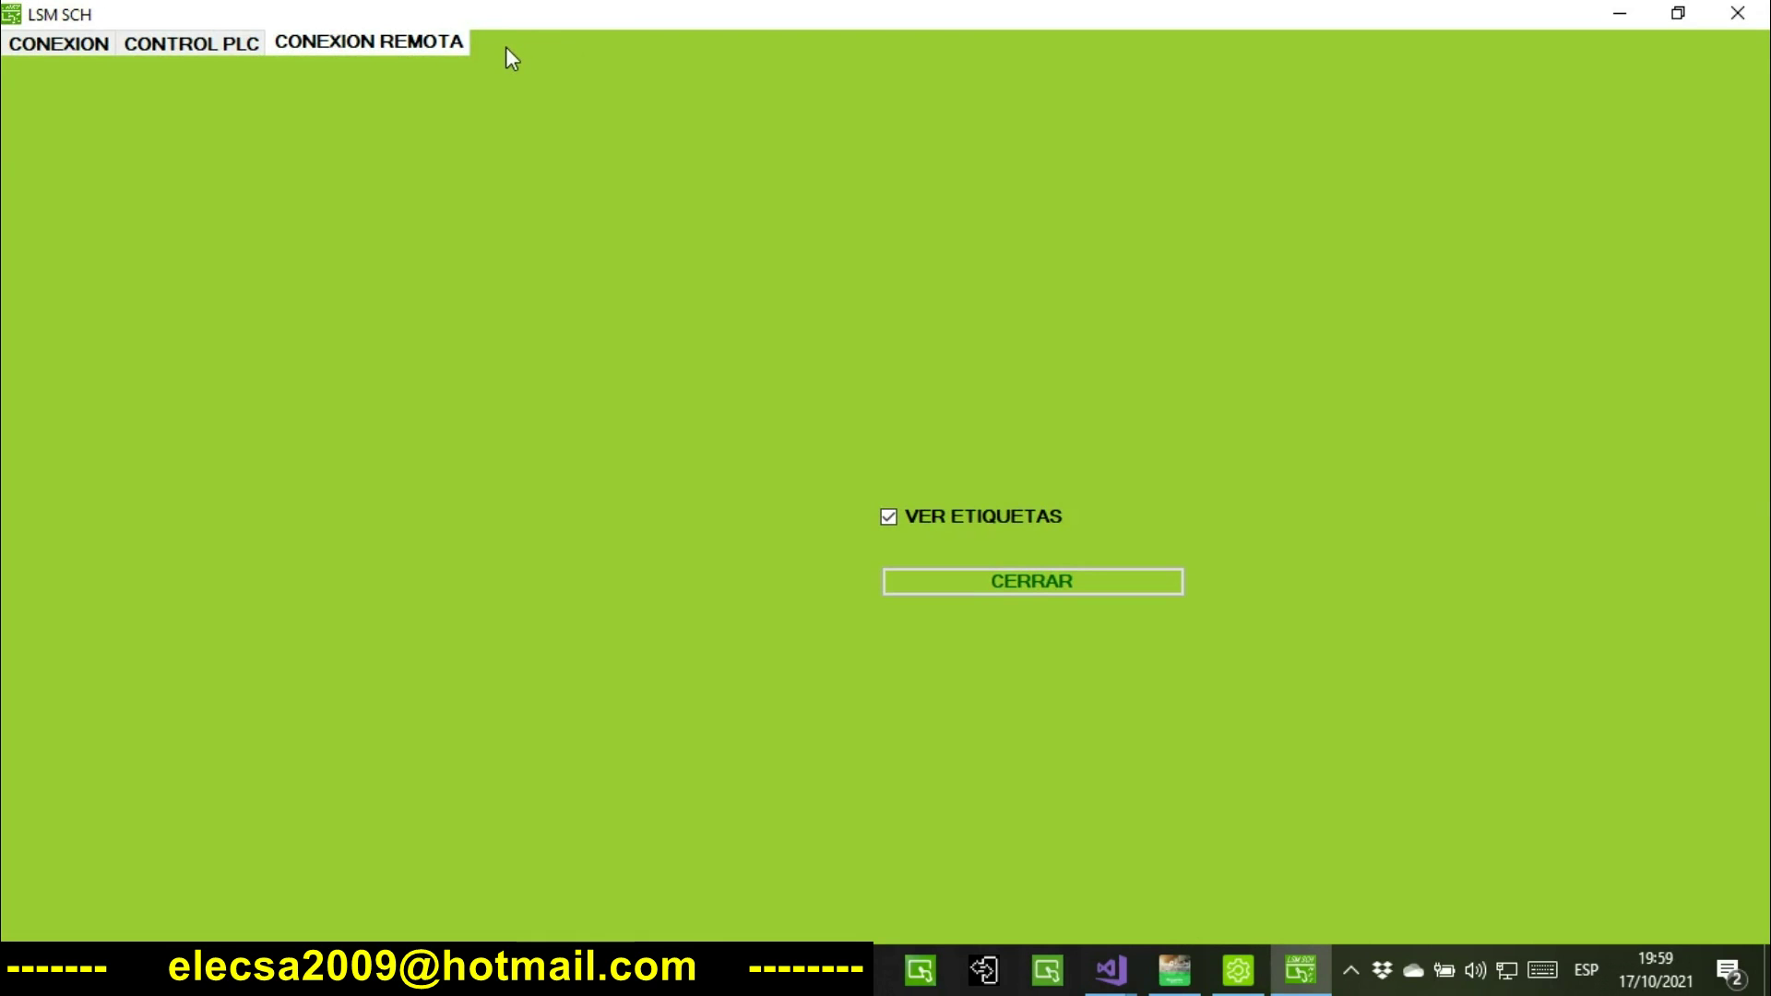
click(441, 48)
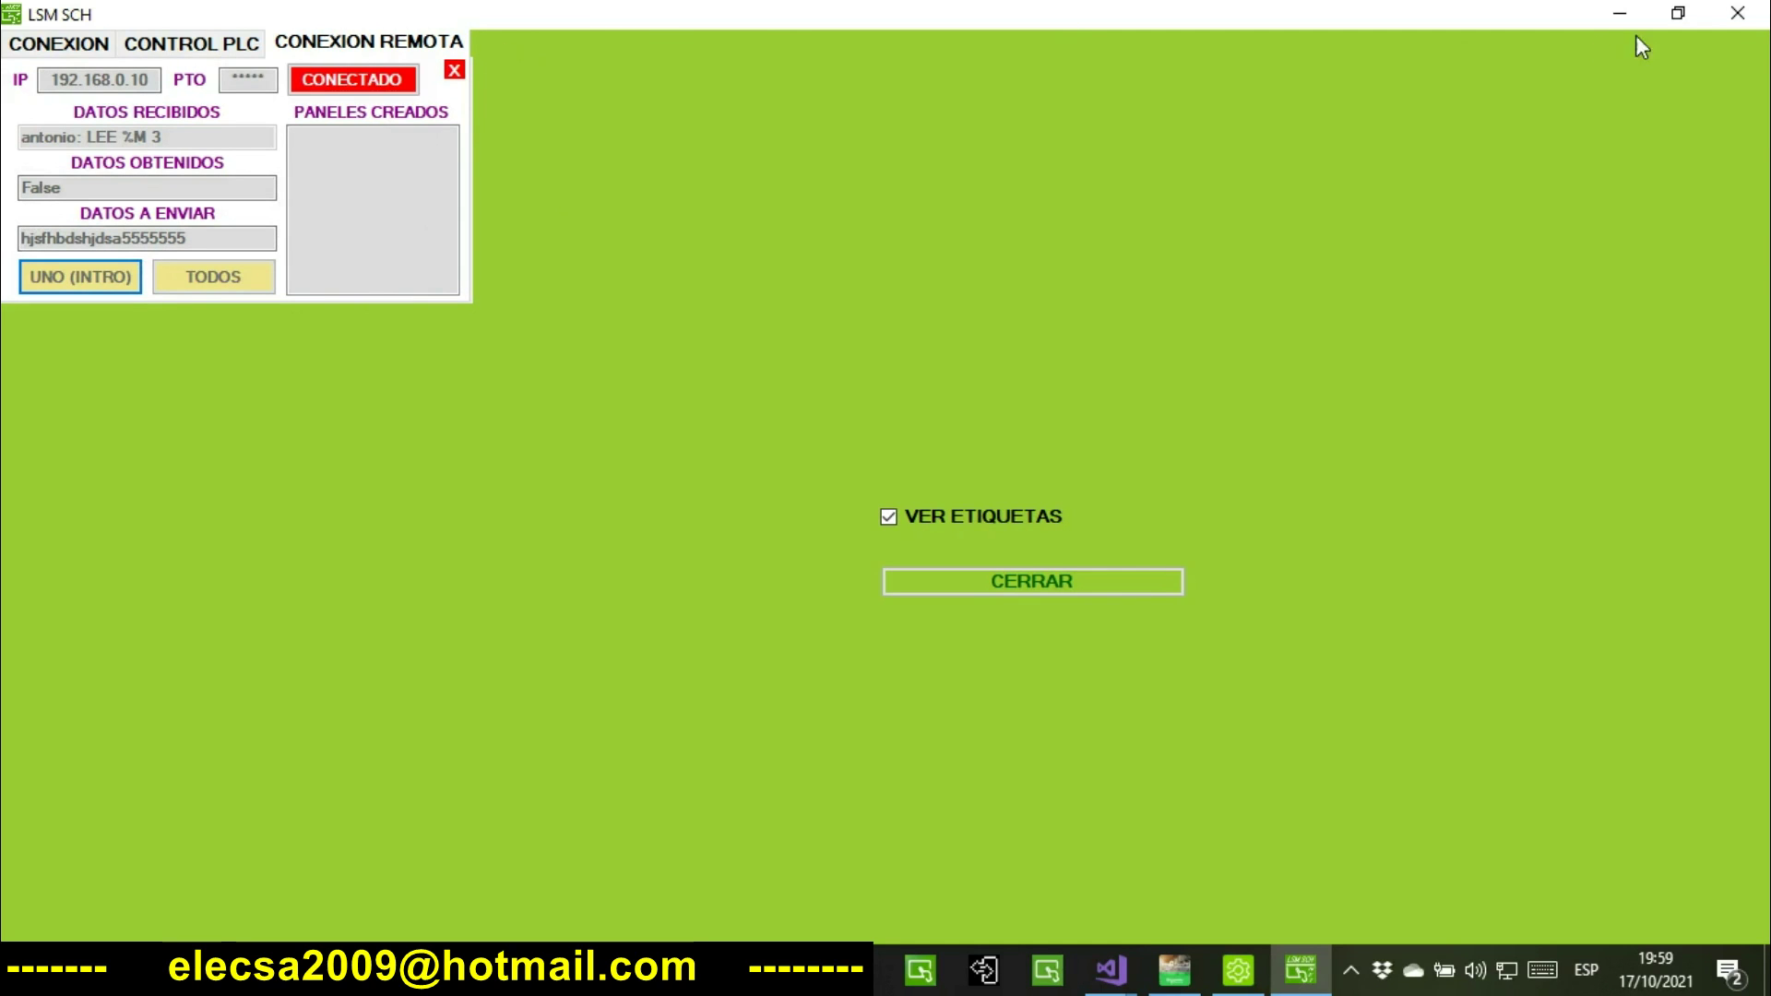
click(1738, 14)
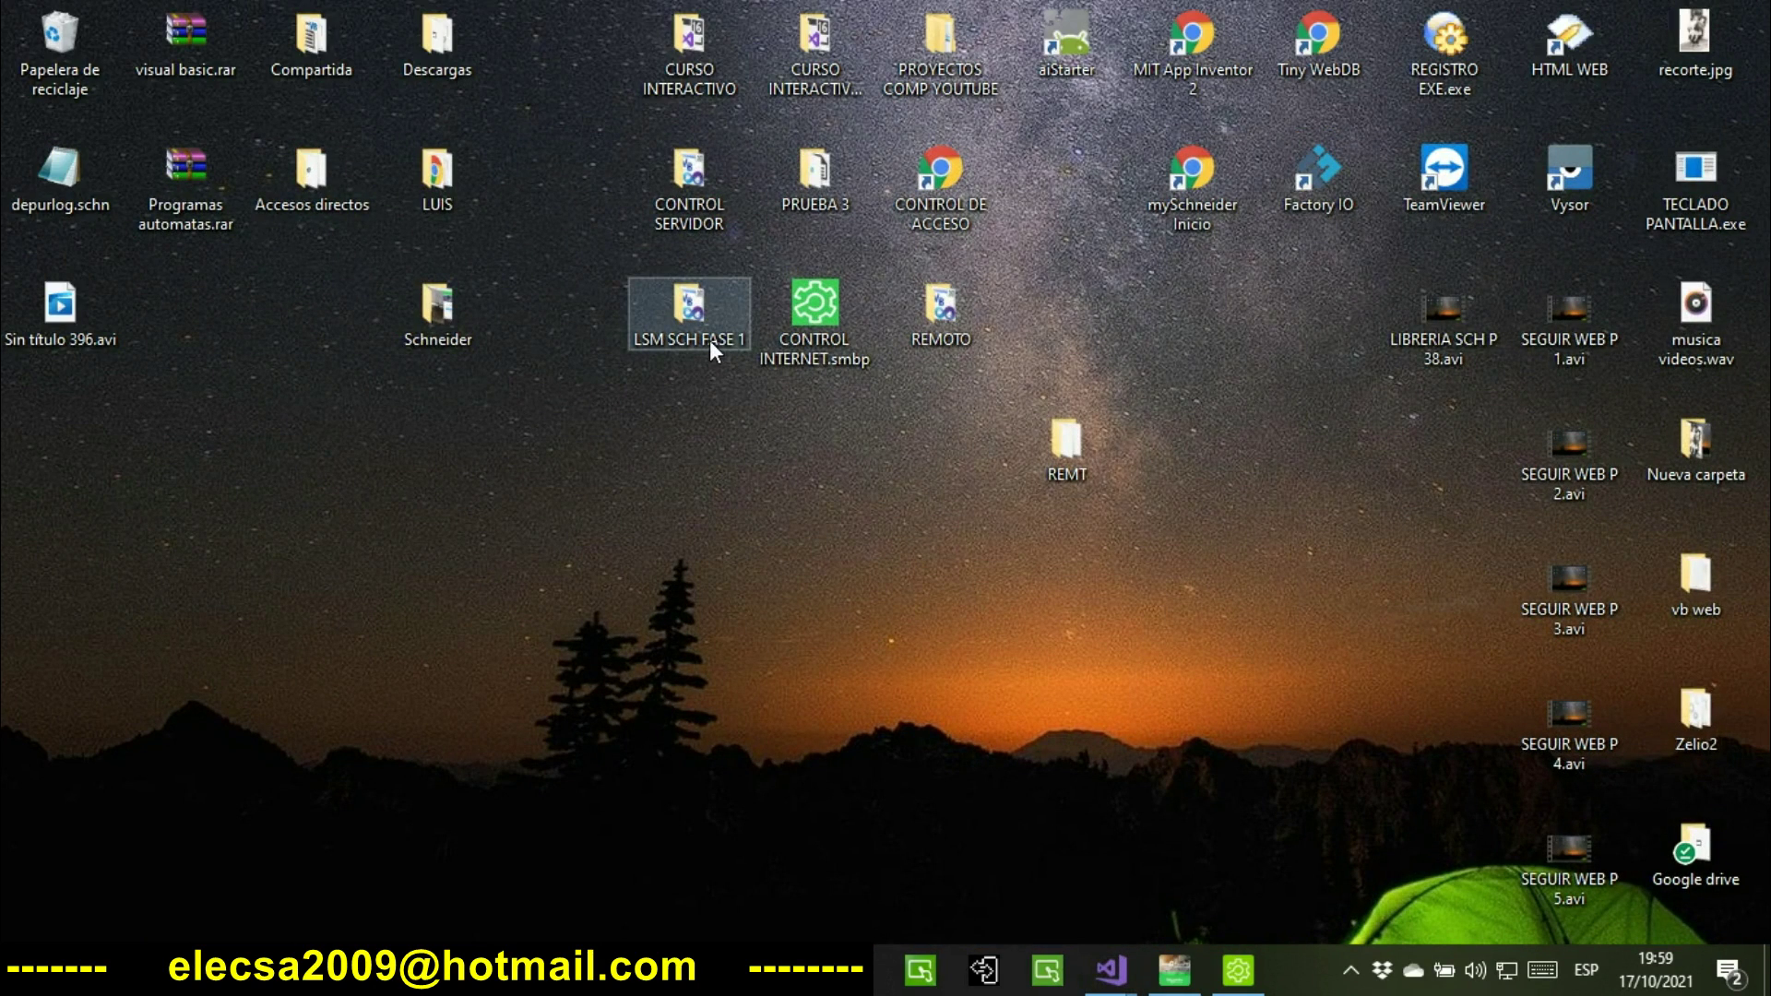
Look through the los vb schneider folder of saved projects, then close the folder window.
double_click(444, 190)
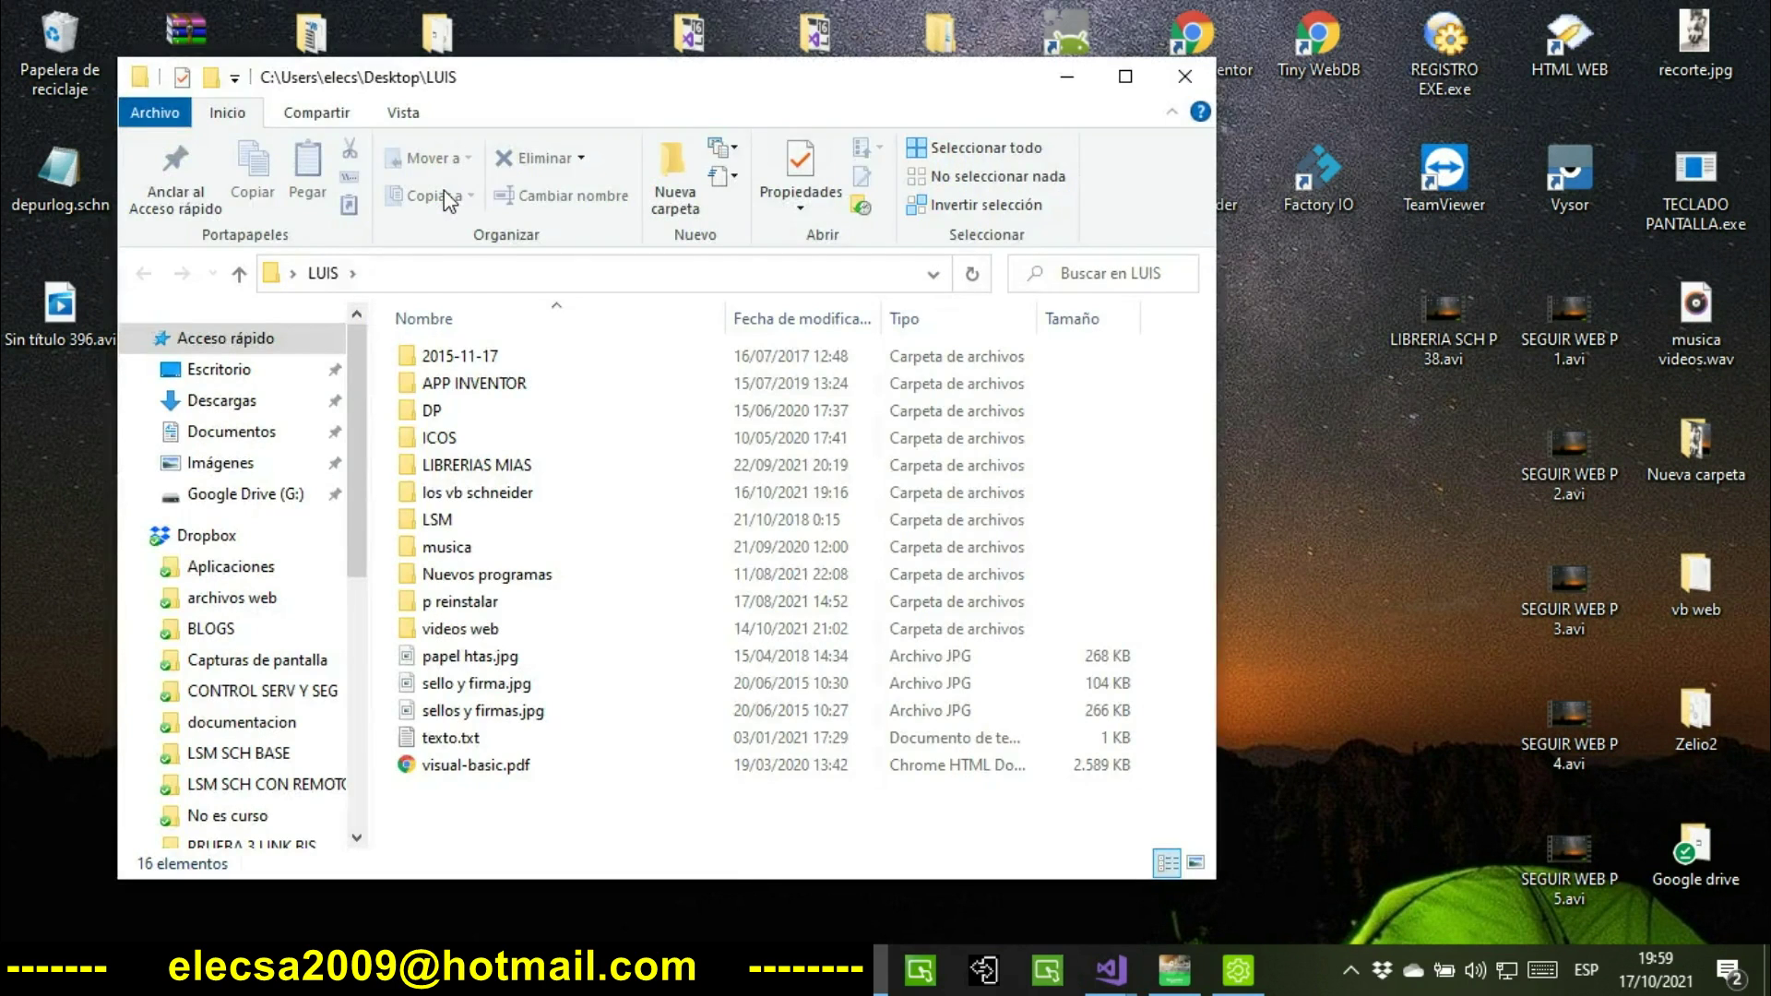
double_click(515, 503)
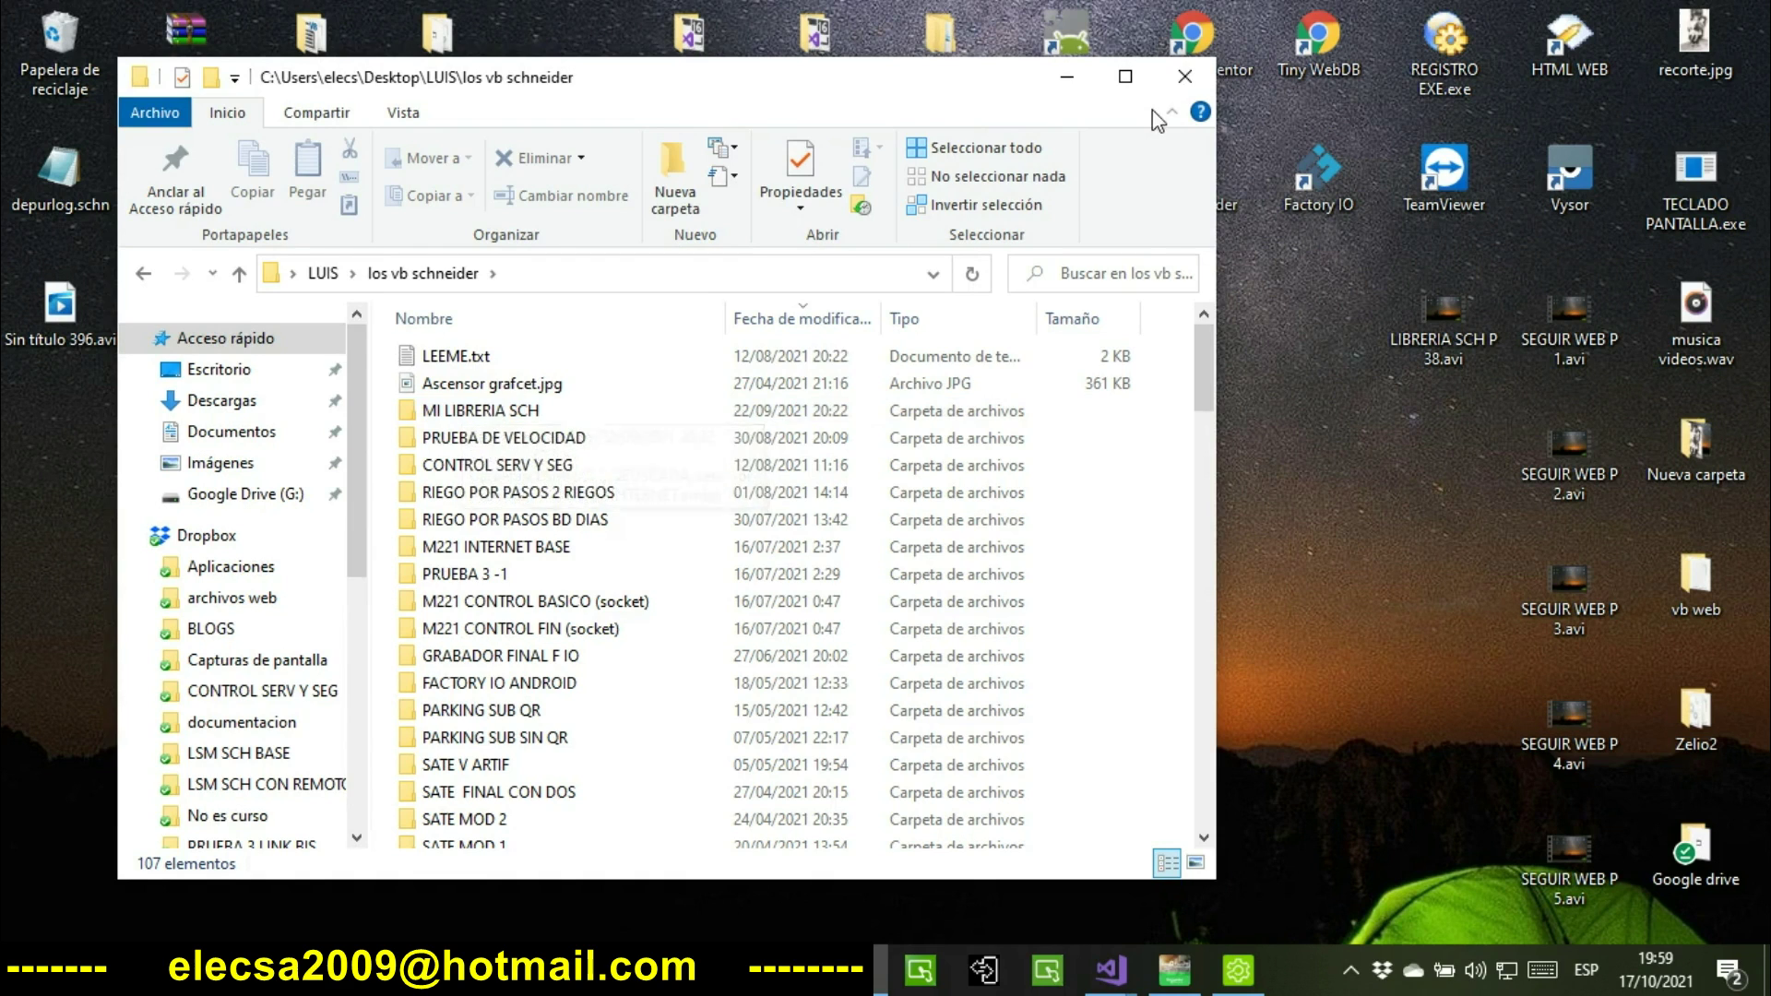
click(1186, 76)
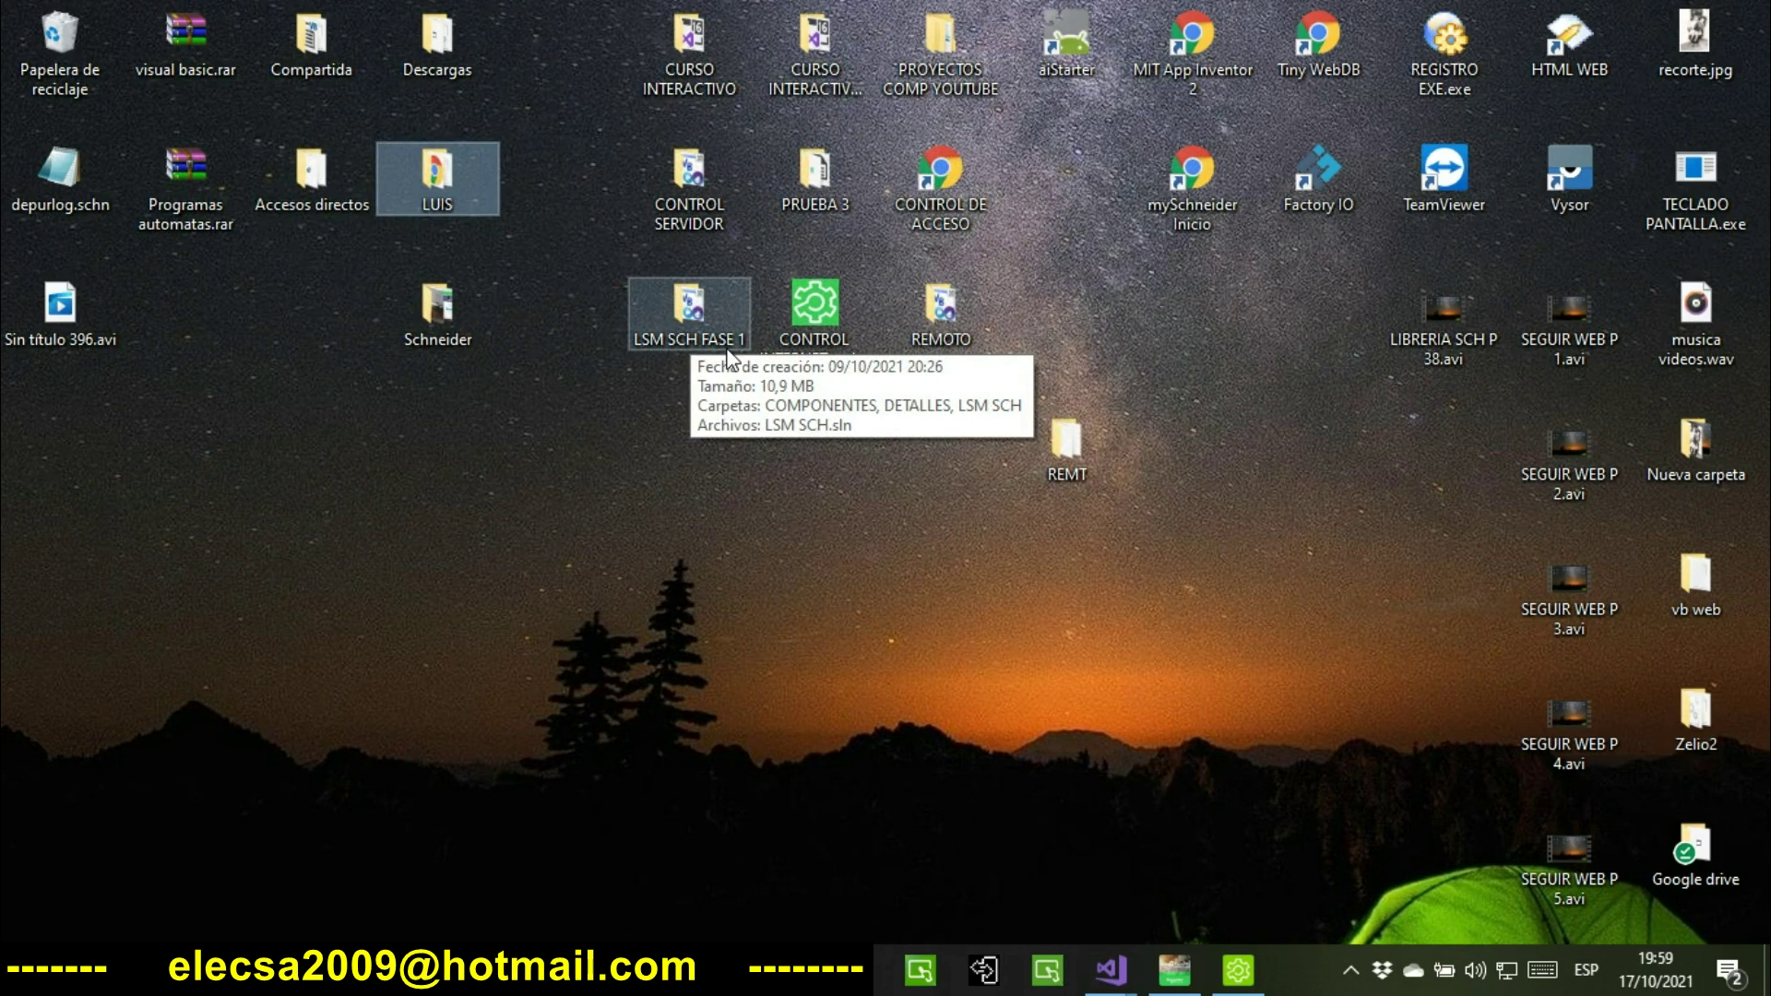
Switch to the LSM SCH project in Visual Studio and close it.
click(711, 325)
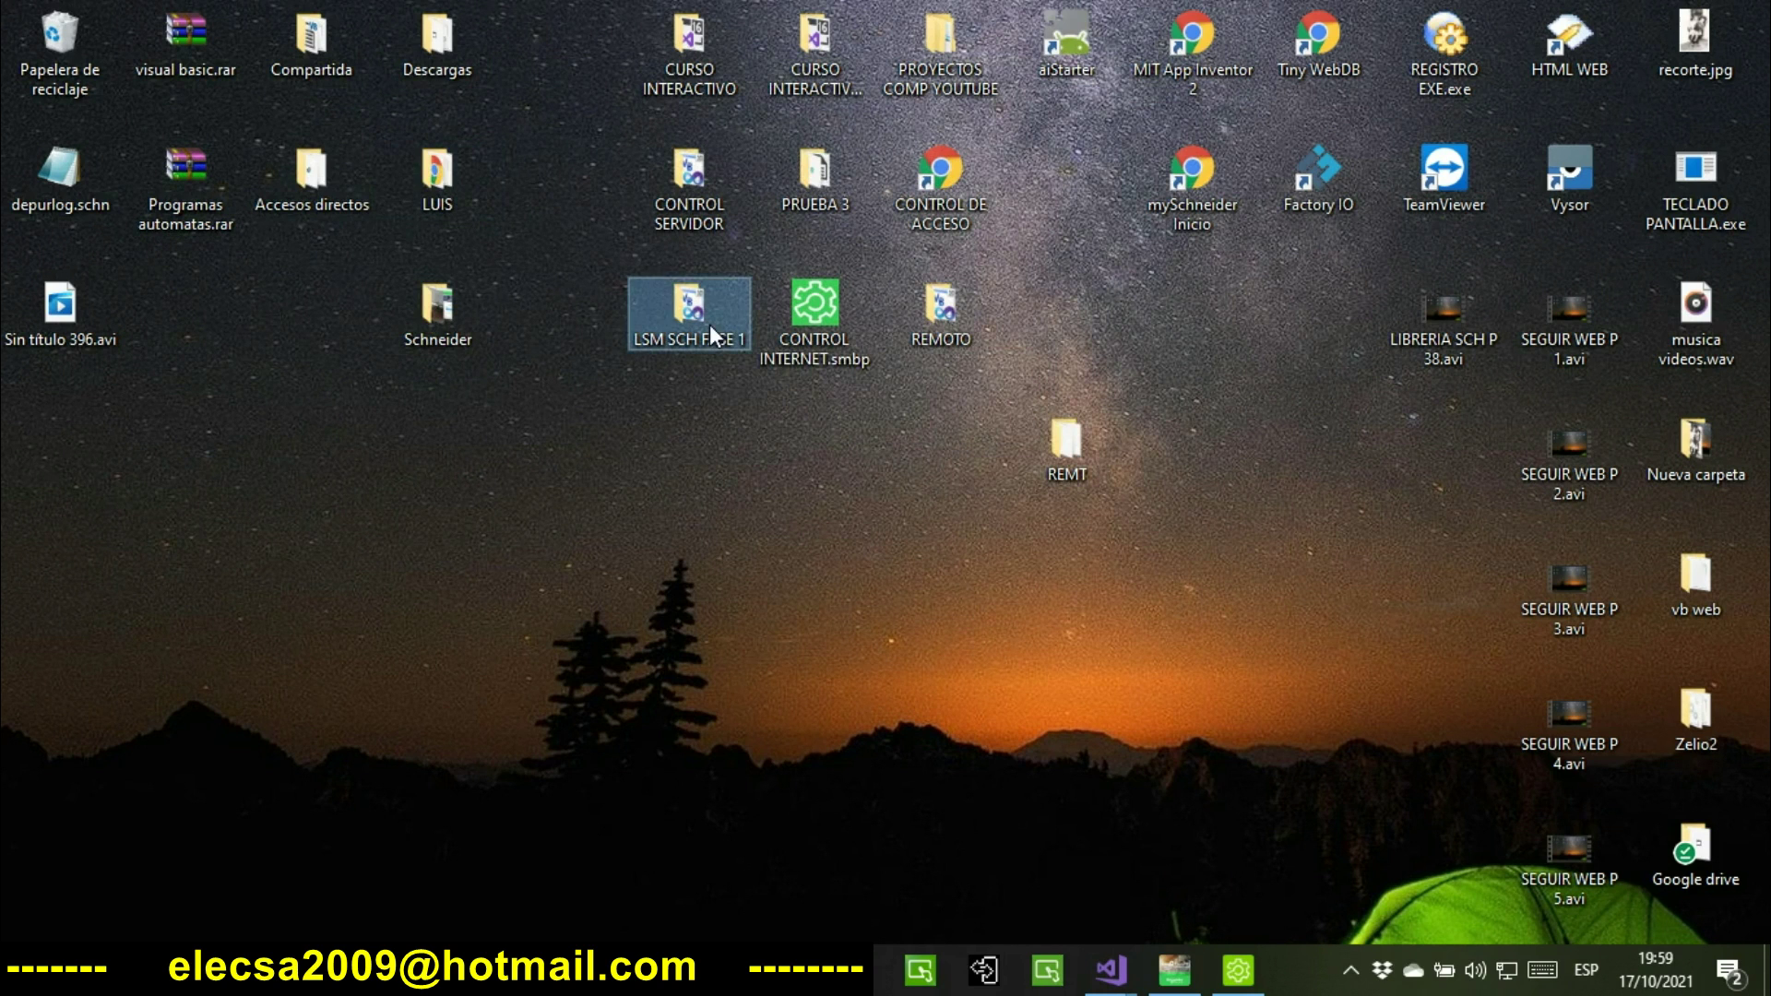
mouse_move(1113, 948)
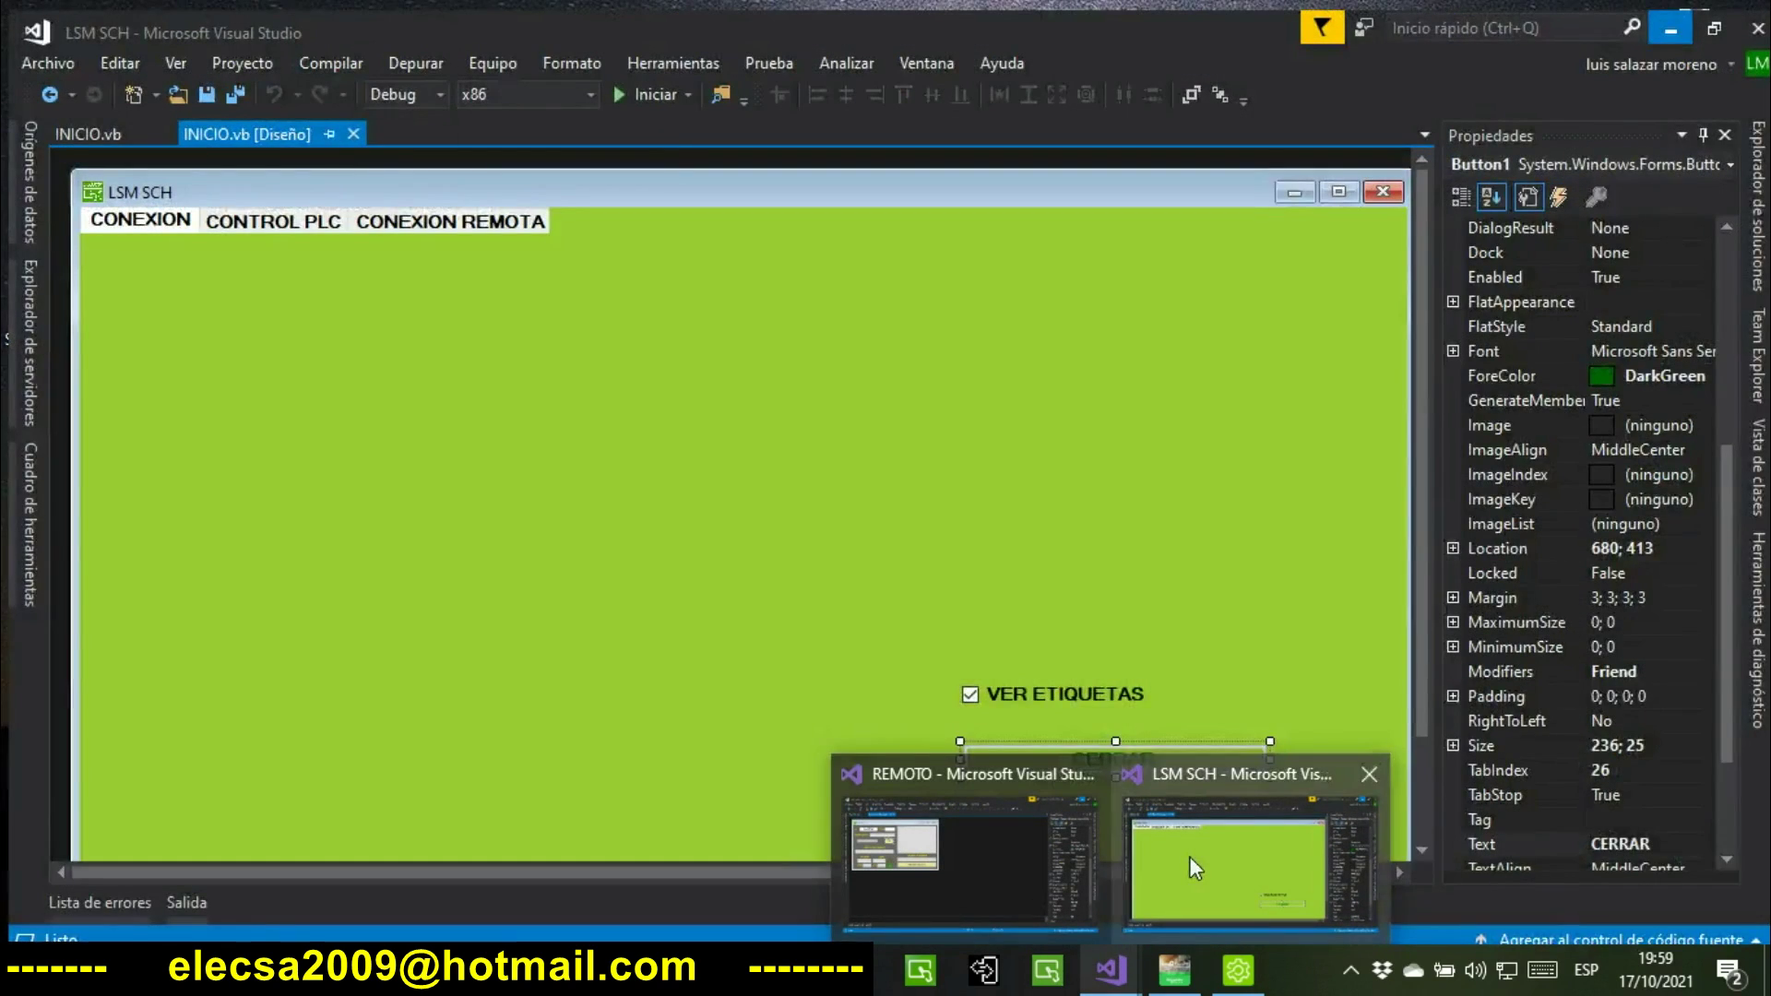
click(1188, 857)
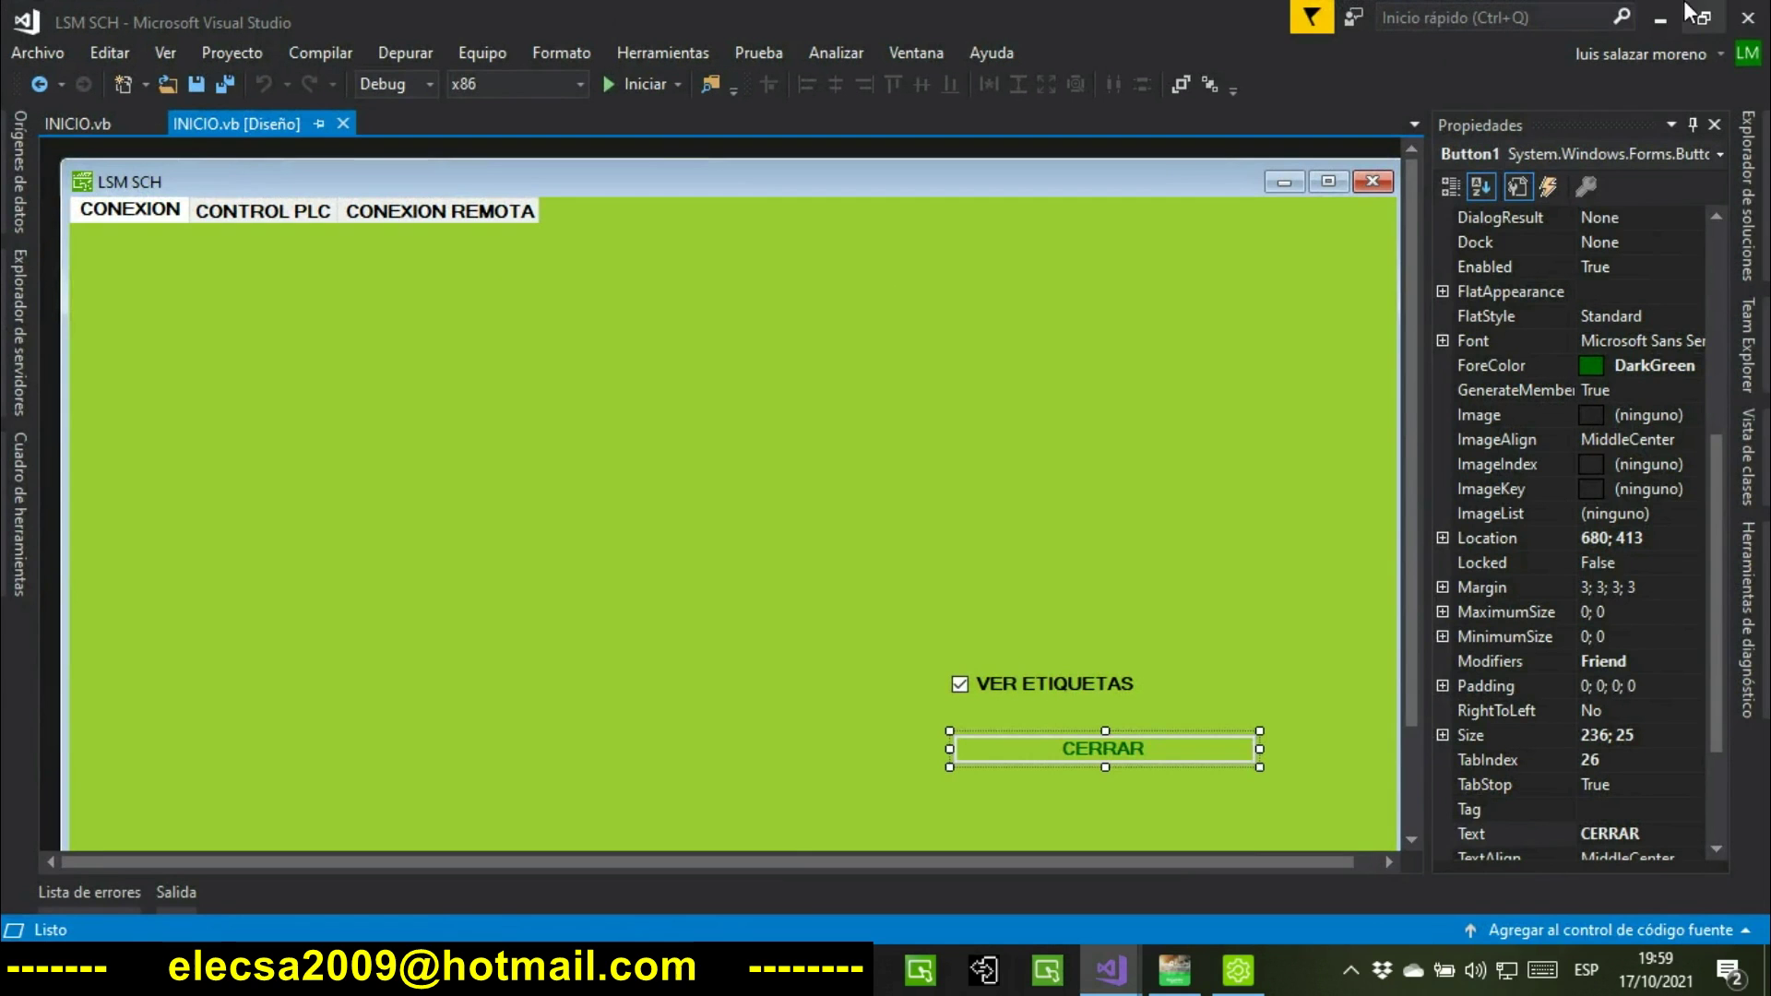
click(1750, 25)
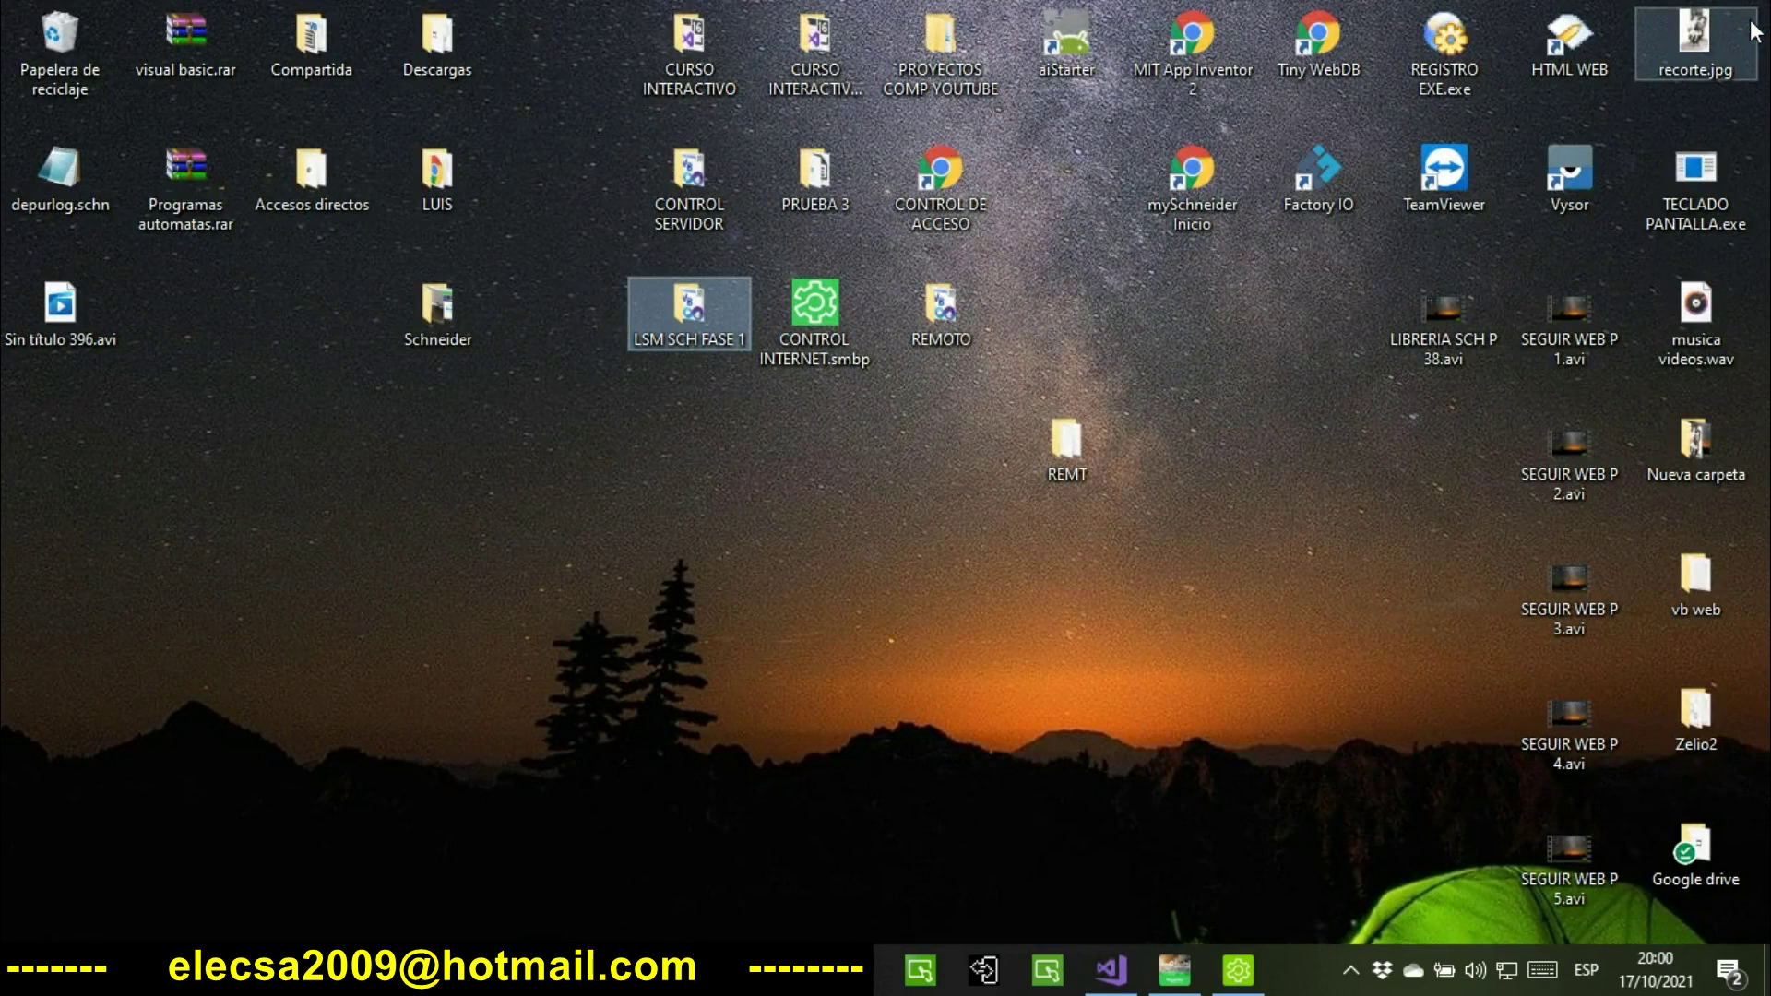
Delete the REMT folder from the desktop by moving it to the recycle bin.
mouse_move(1060, 434)
mouse_down()
mouse_move(422, 418)
mouse_move(187, 203)
mouse_move(55, 37)
mouse_move(72, 46)
mouse_up()
right_click(938, 308)
click(866, 457)
Open the LSM SCH FASE 1 folder and move its window so the desktop's REMOTO folder is uncovered.
click(710, 343)
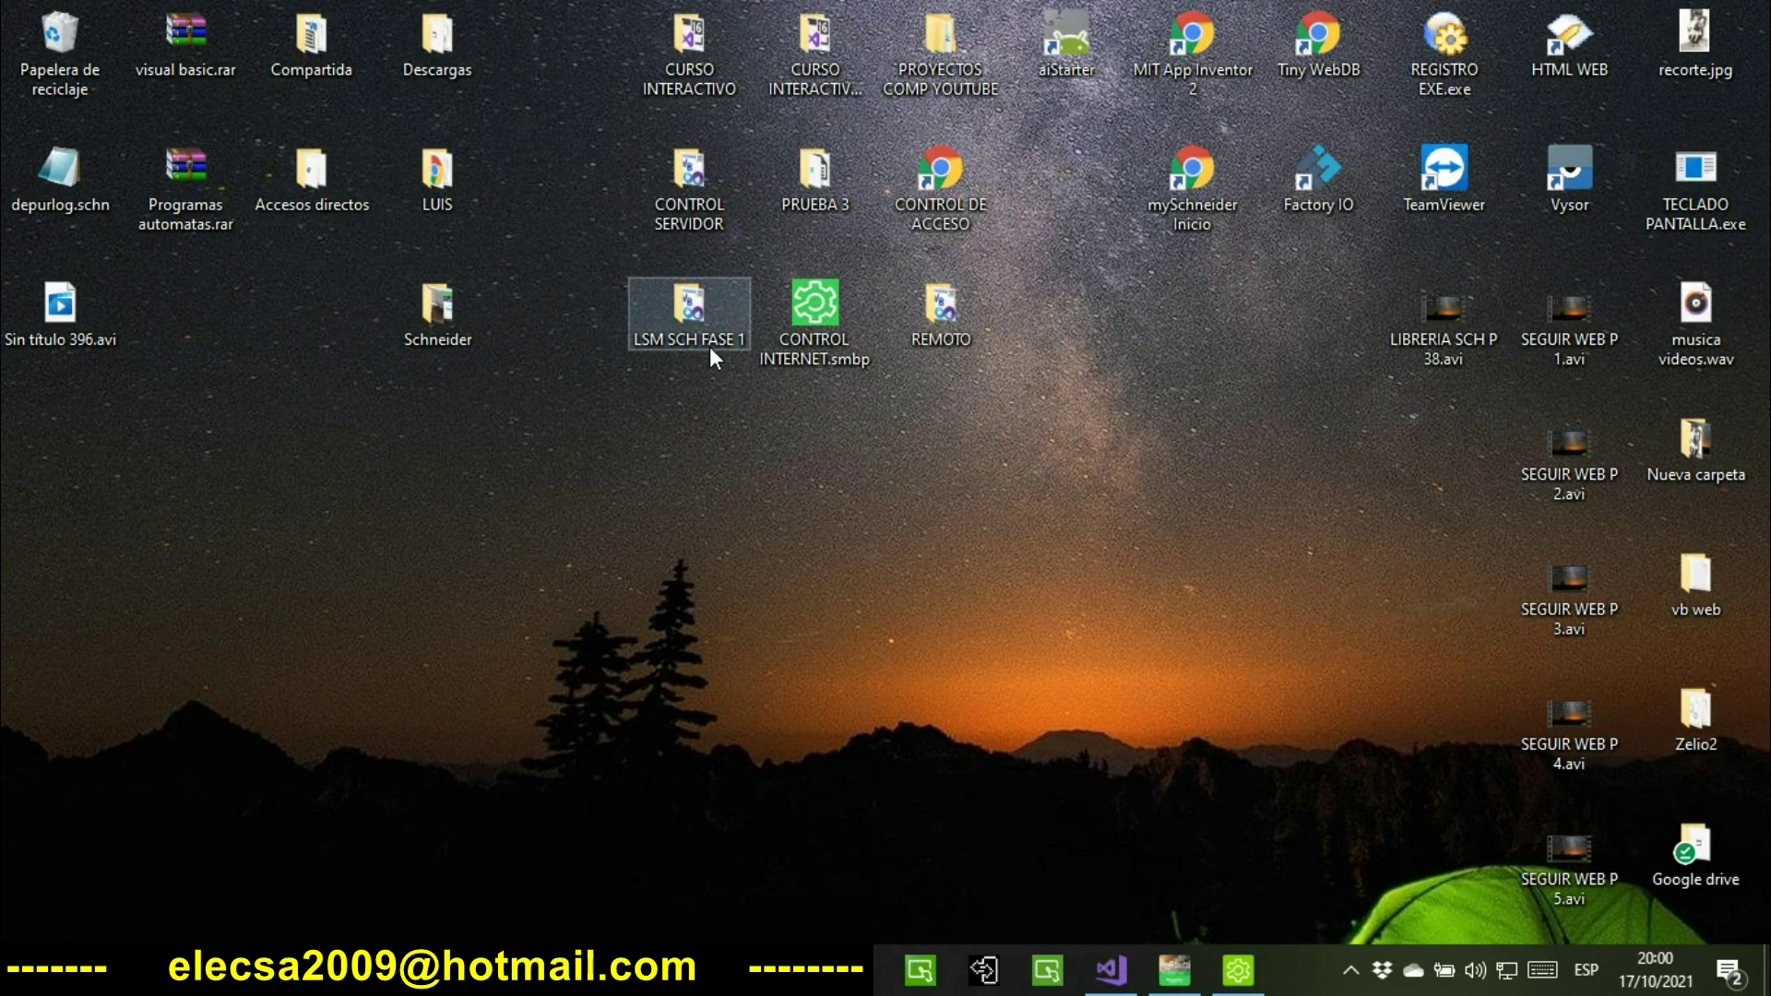
double_click(706, 339)
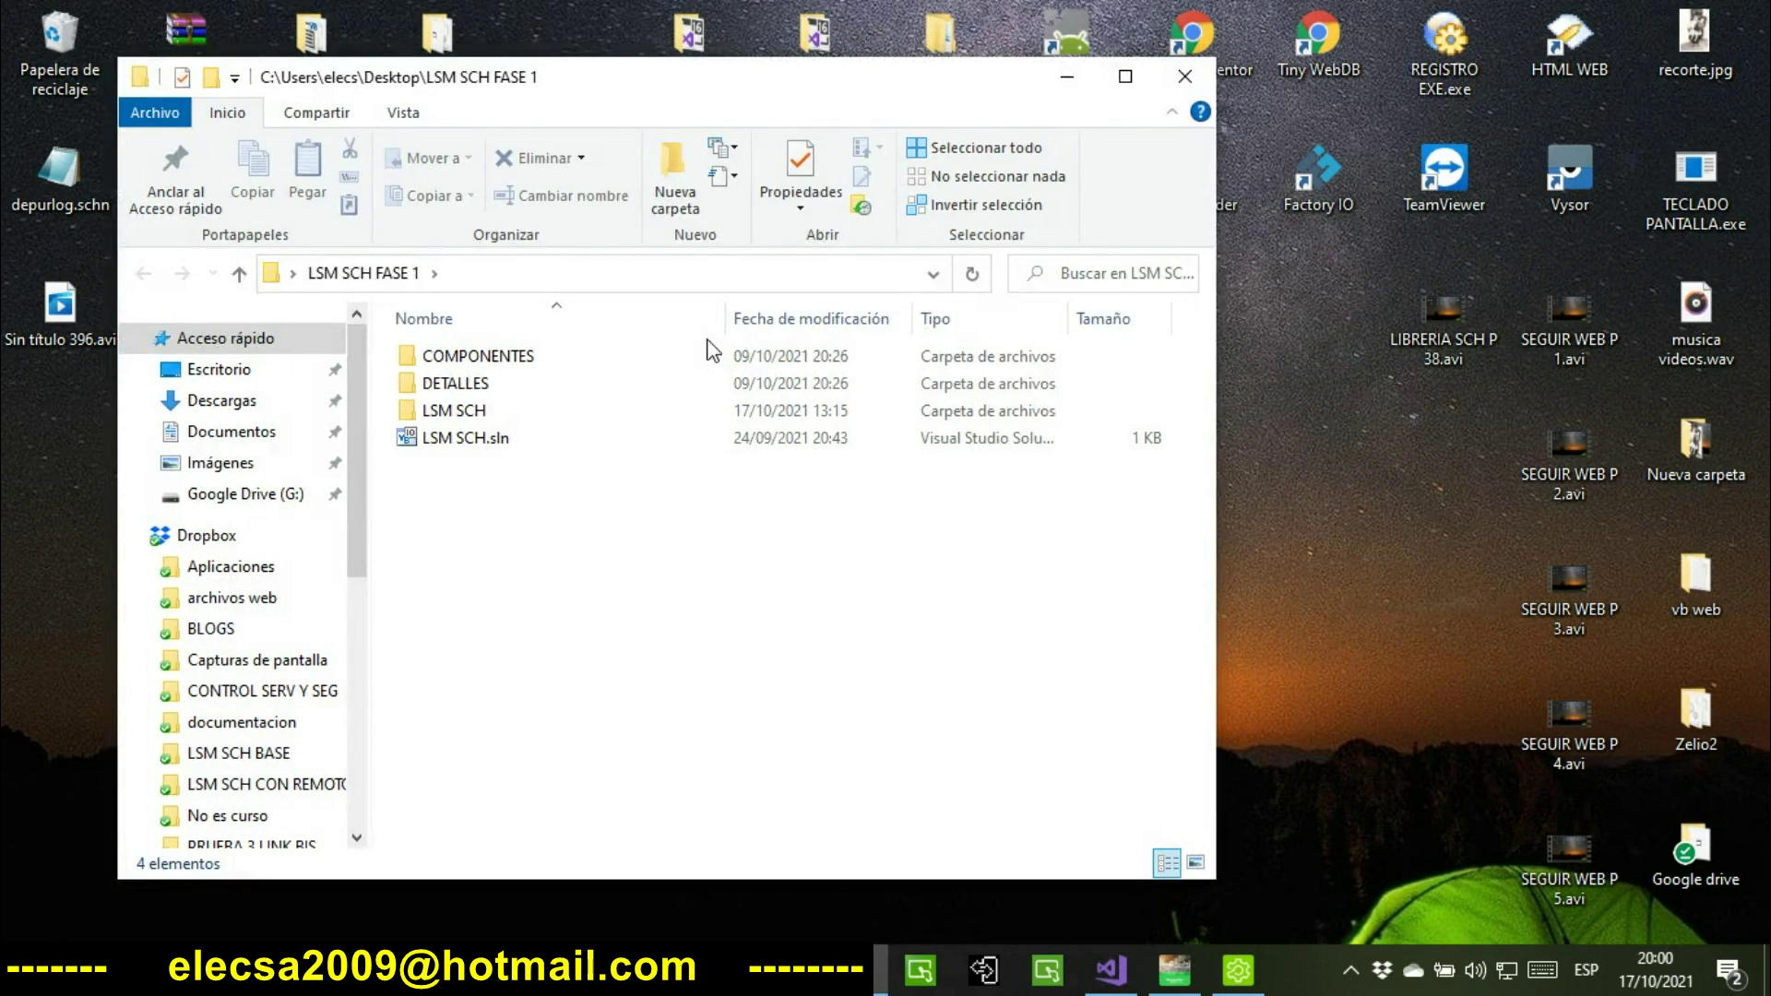
drag(913, 90, 554, 48)
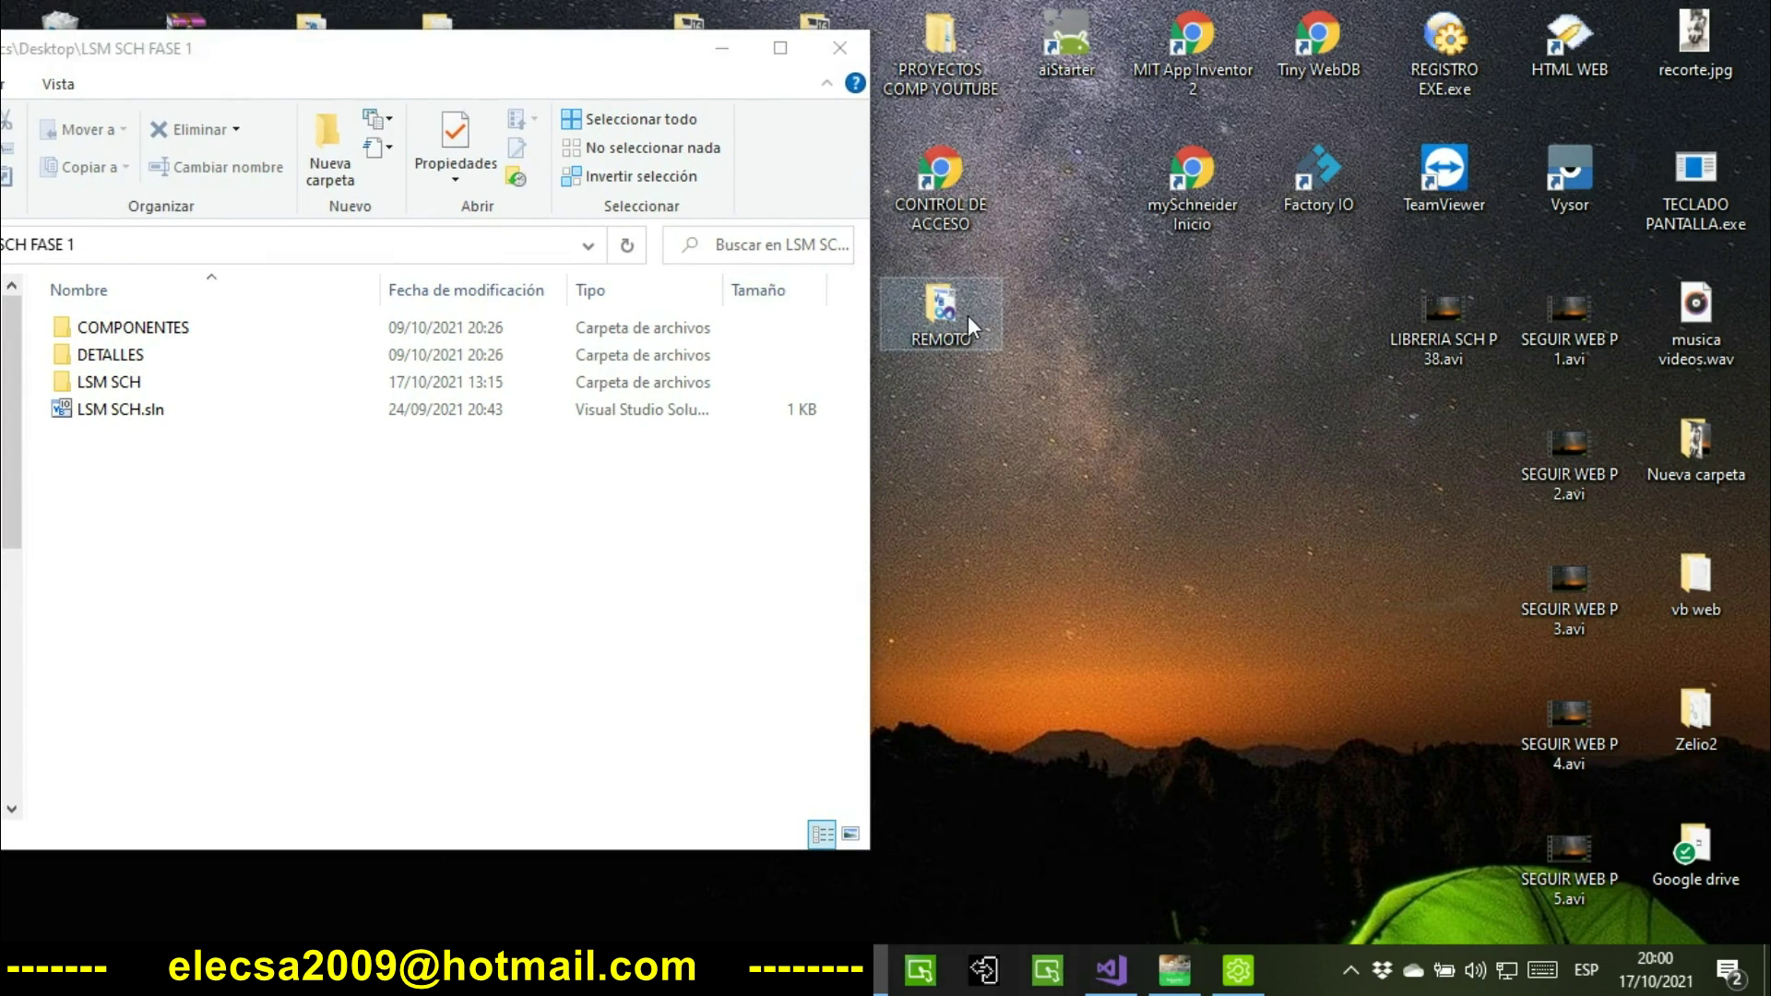
Try to move the REMOTO folder from the desktop into LSM SCH FASE 1.
drag(282, 560, 227, 546)
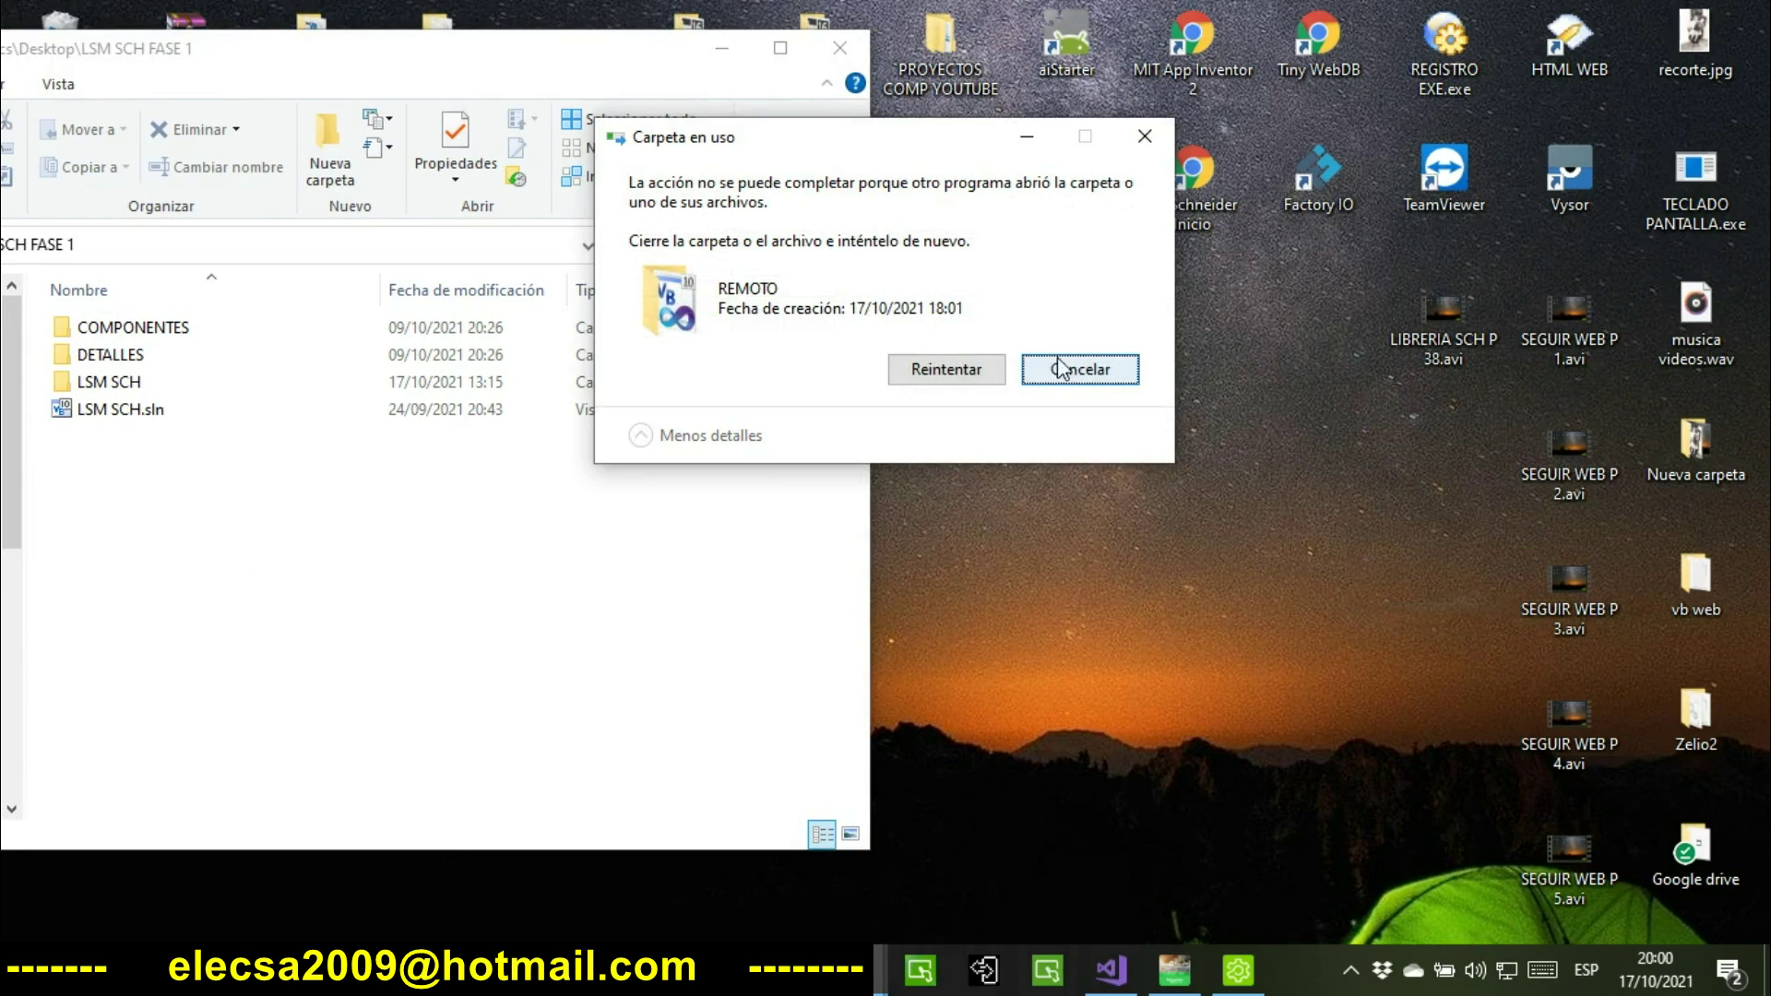
click(1081, 369)
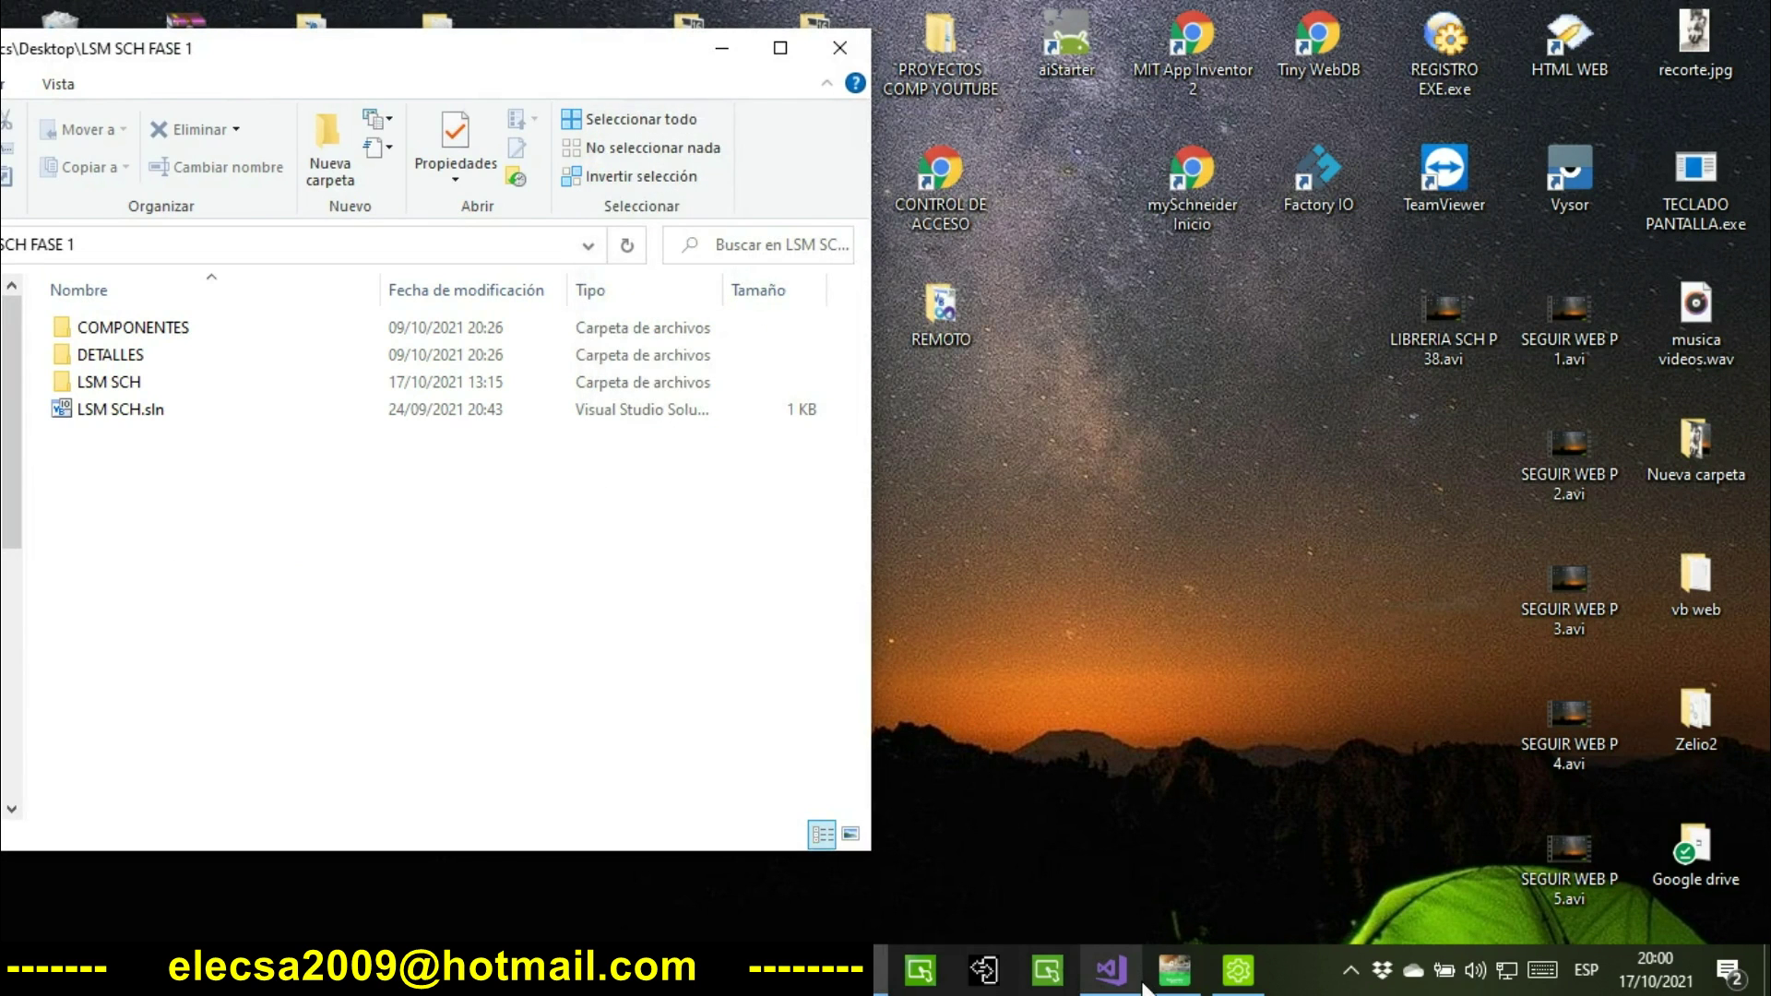
mouse_move(1142, 988)
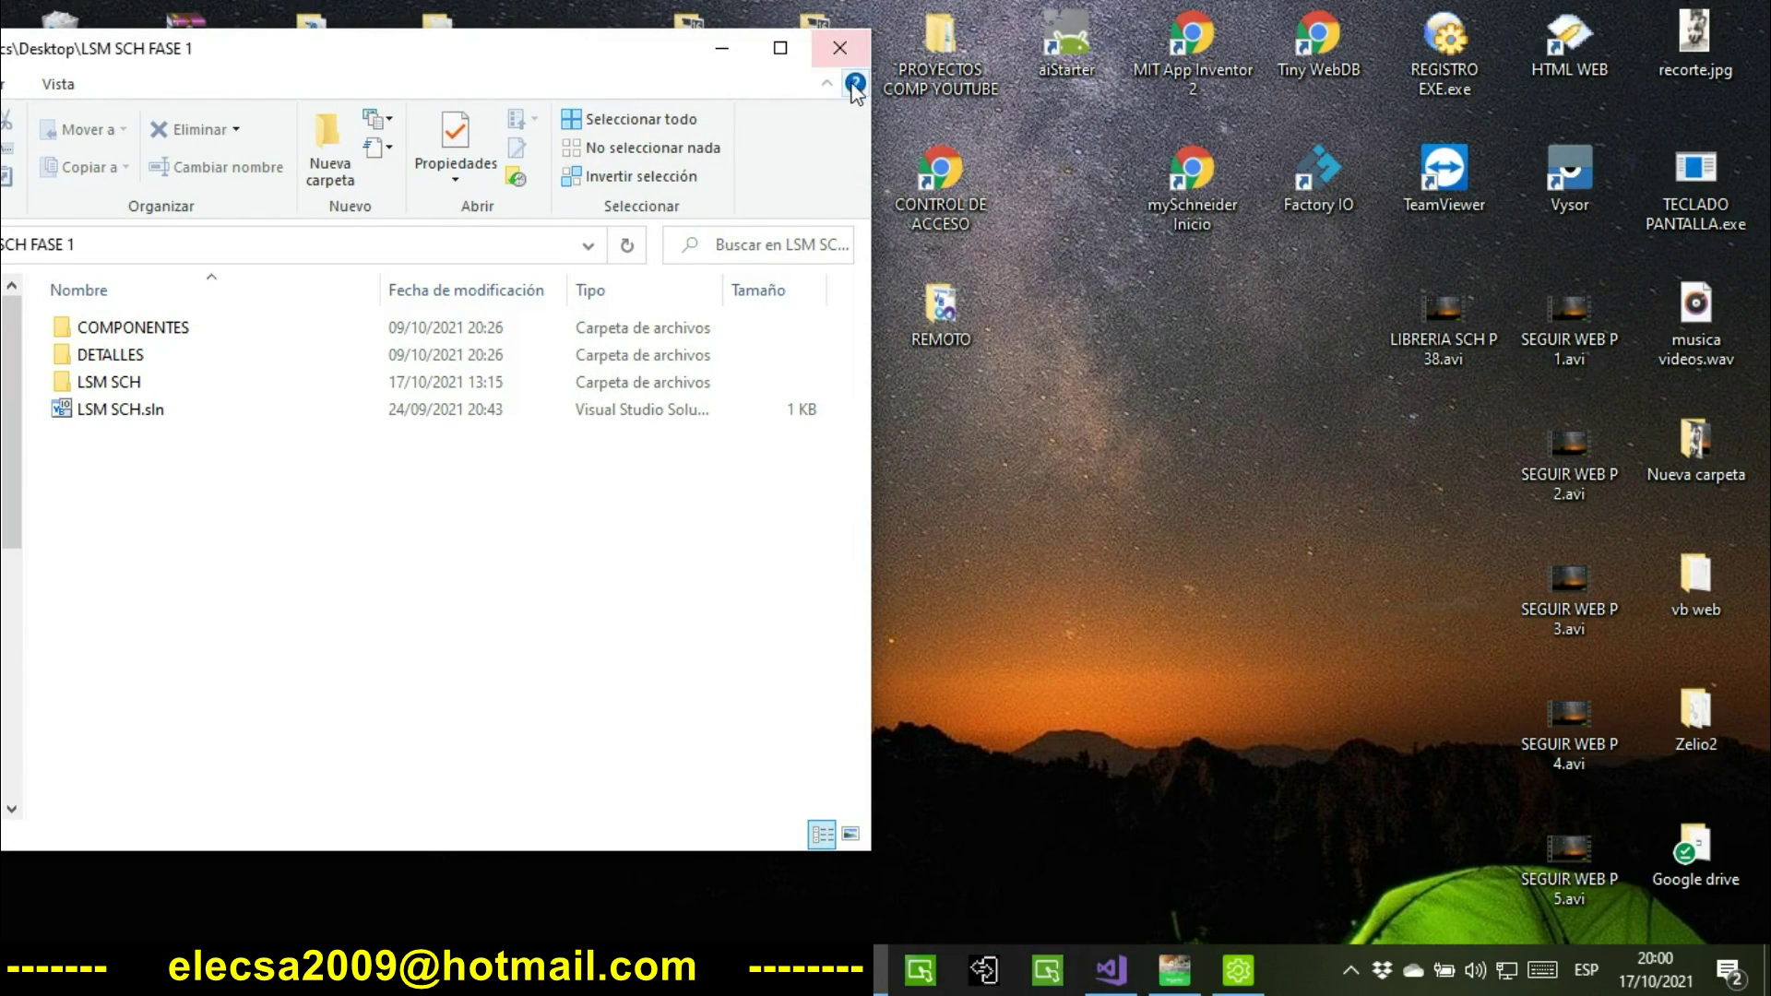
Copy the desktop's REMOTO folder into LSM SCH FASE 1, skipping the locked db.lock file.
right_click(934, 309)
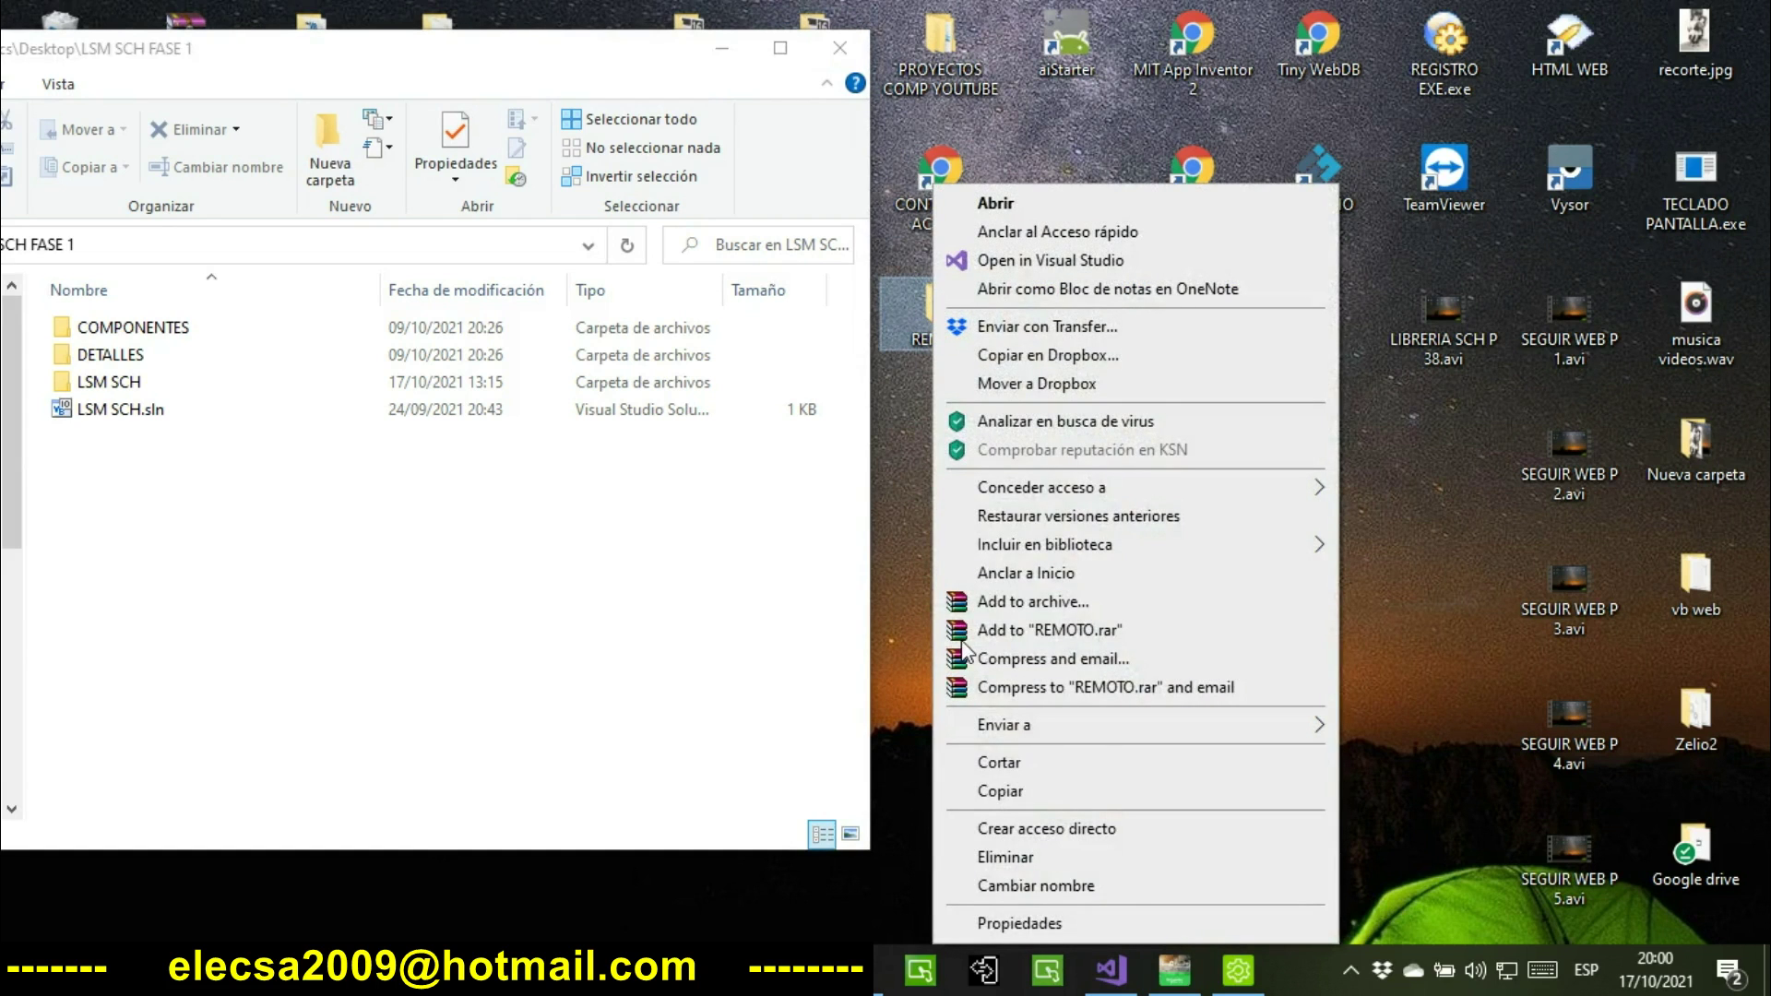
click(1016, 791)
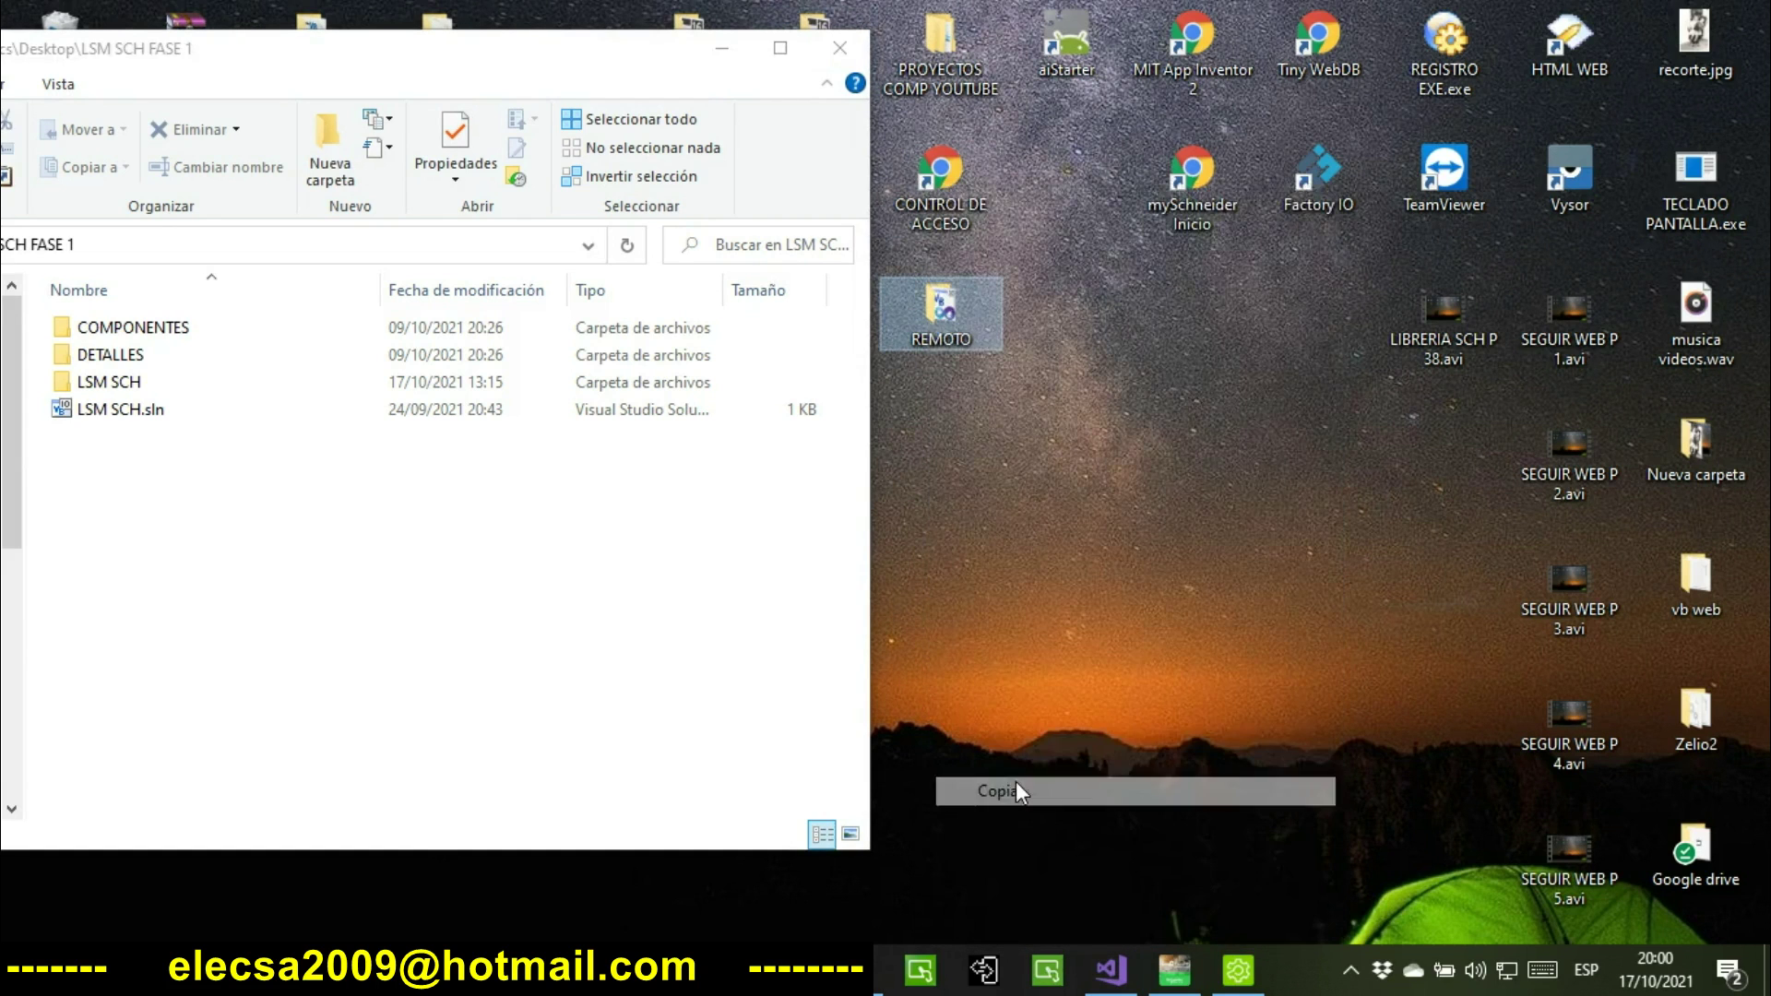
click(337, 593)
right_click(338, 593)
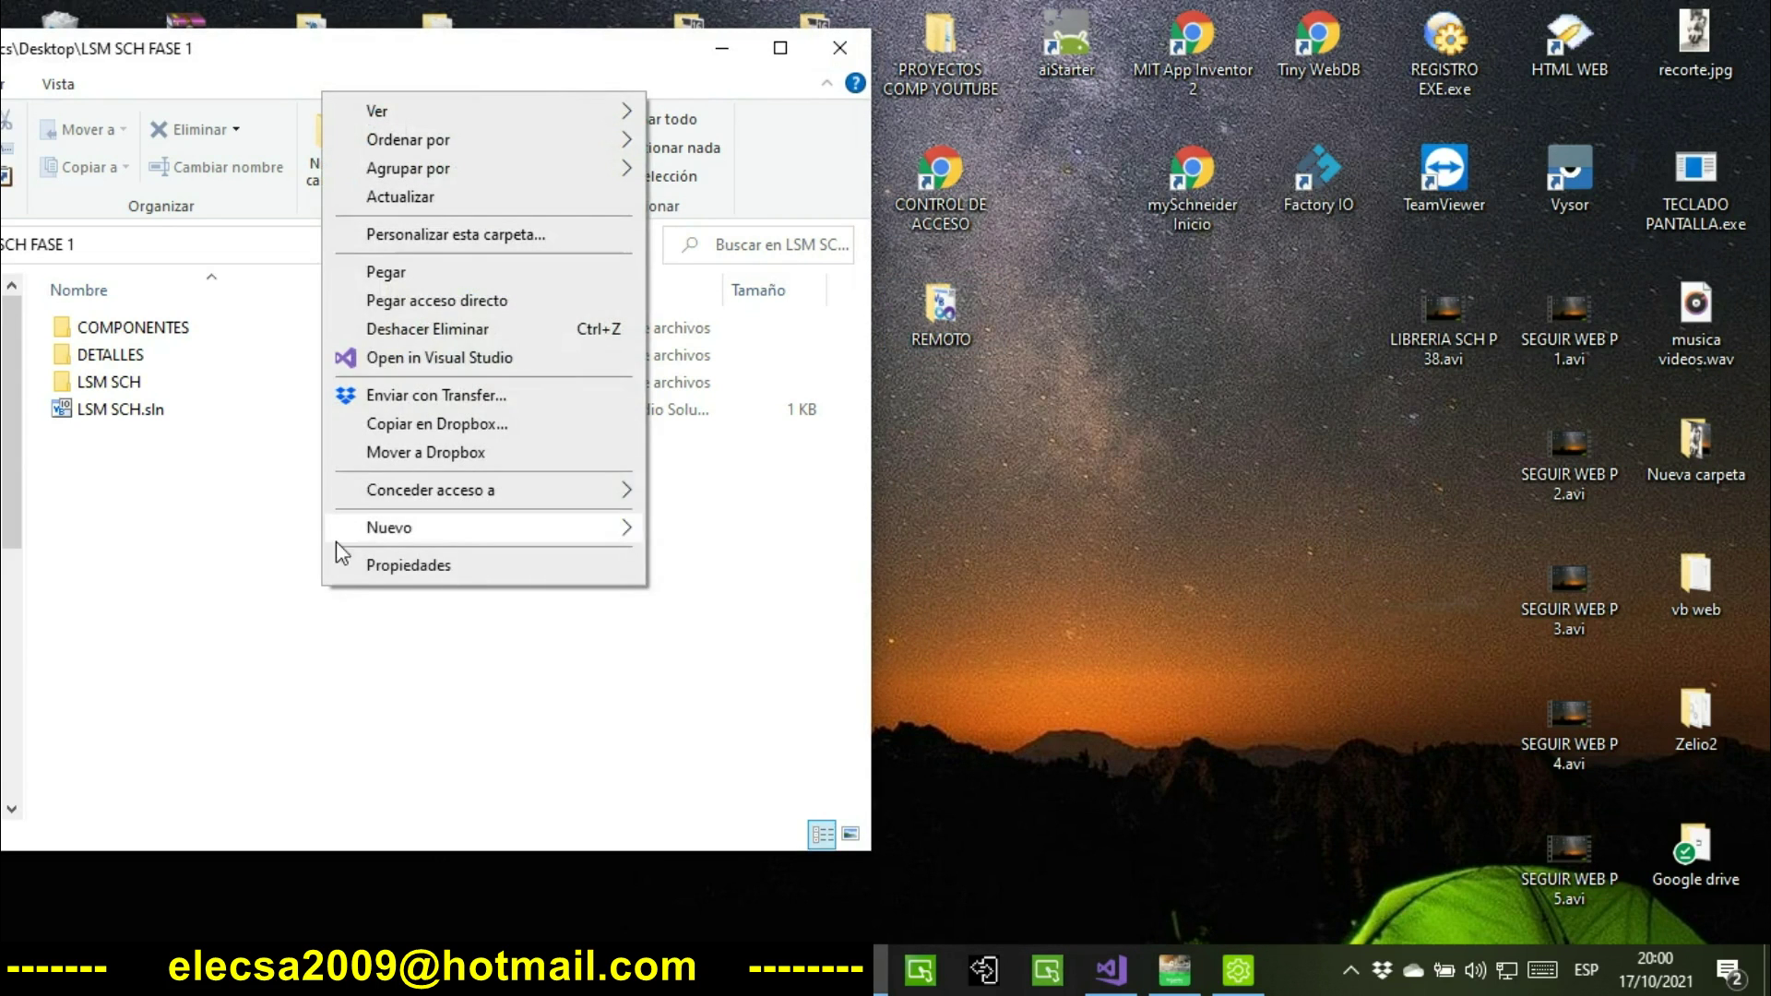
click(369, 274)
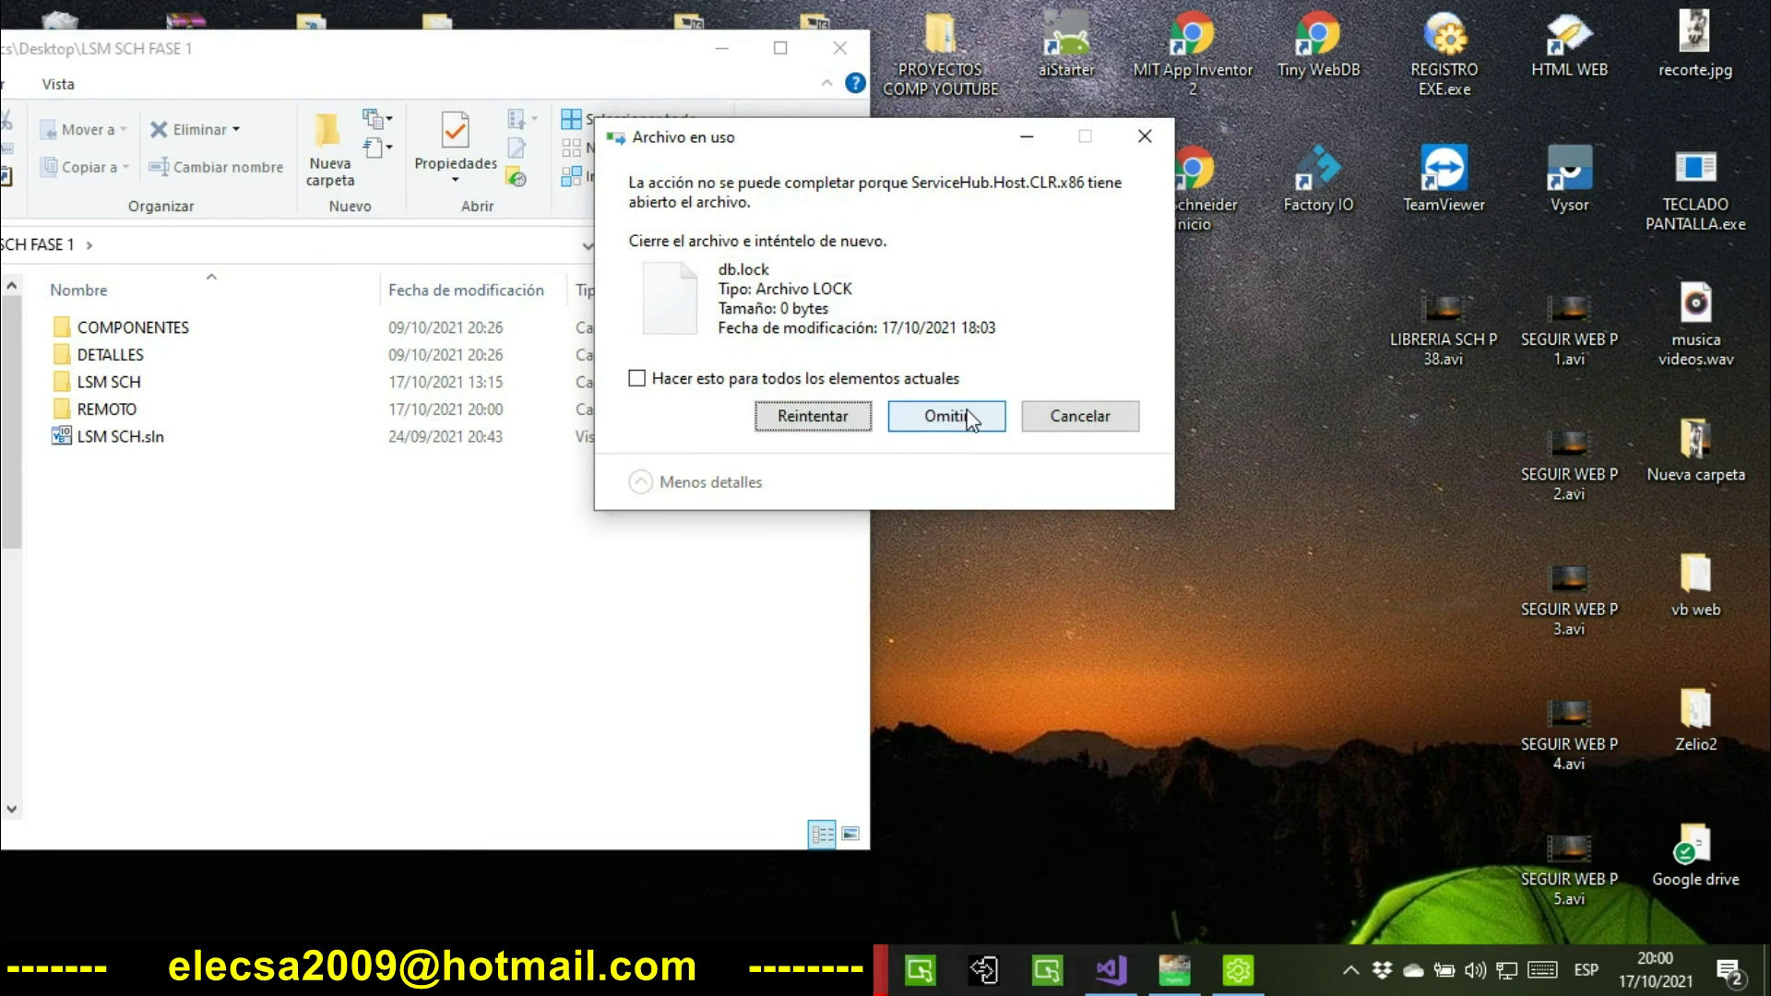
click(953, 437)
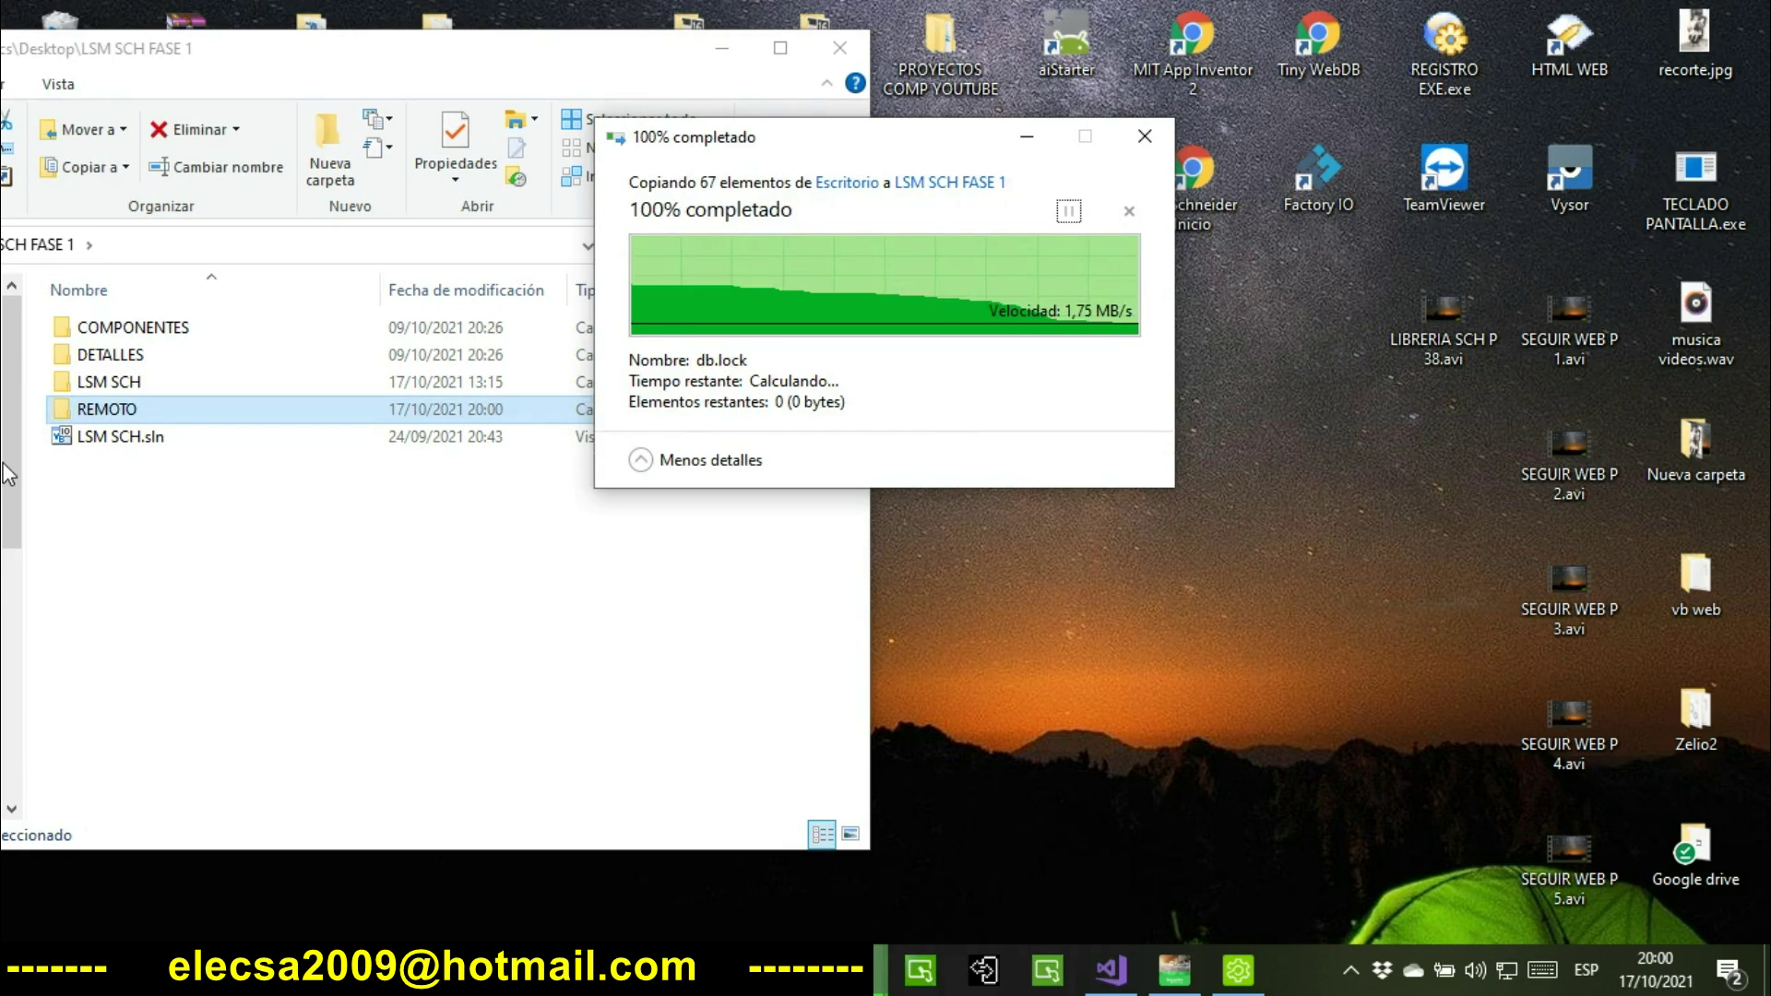
Close the folder window and move the LSM SCH FASE 1 folder beneath Sin título 396.avi on the desktop.
click(841, 51)
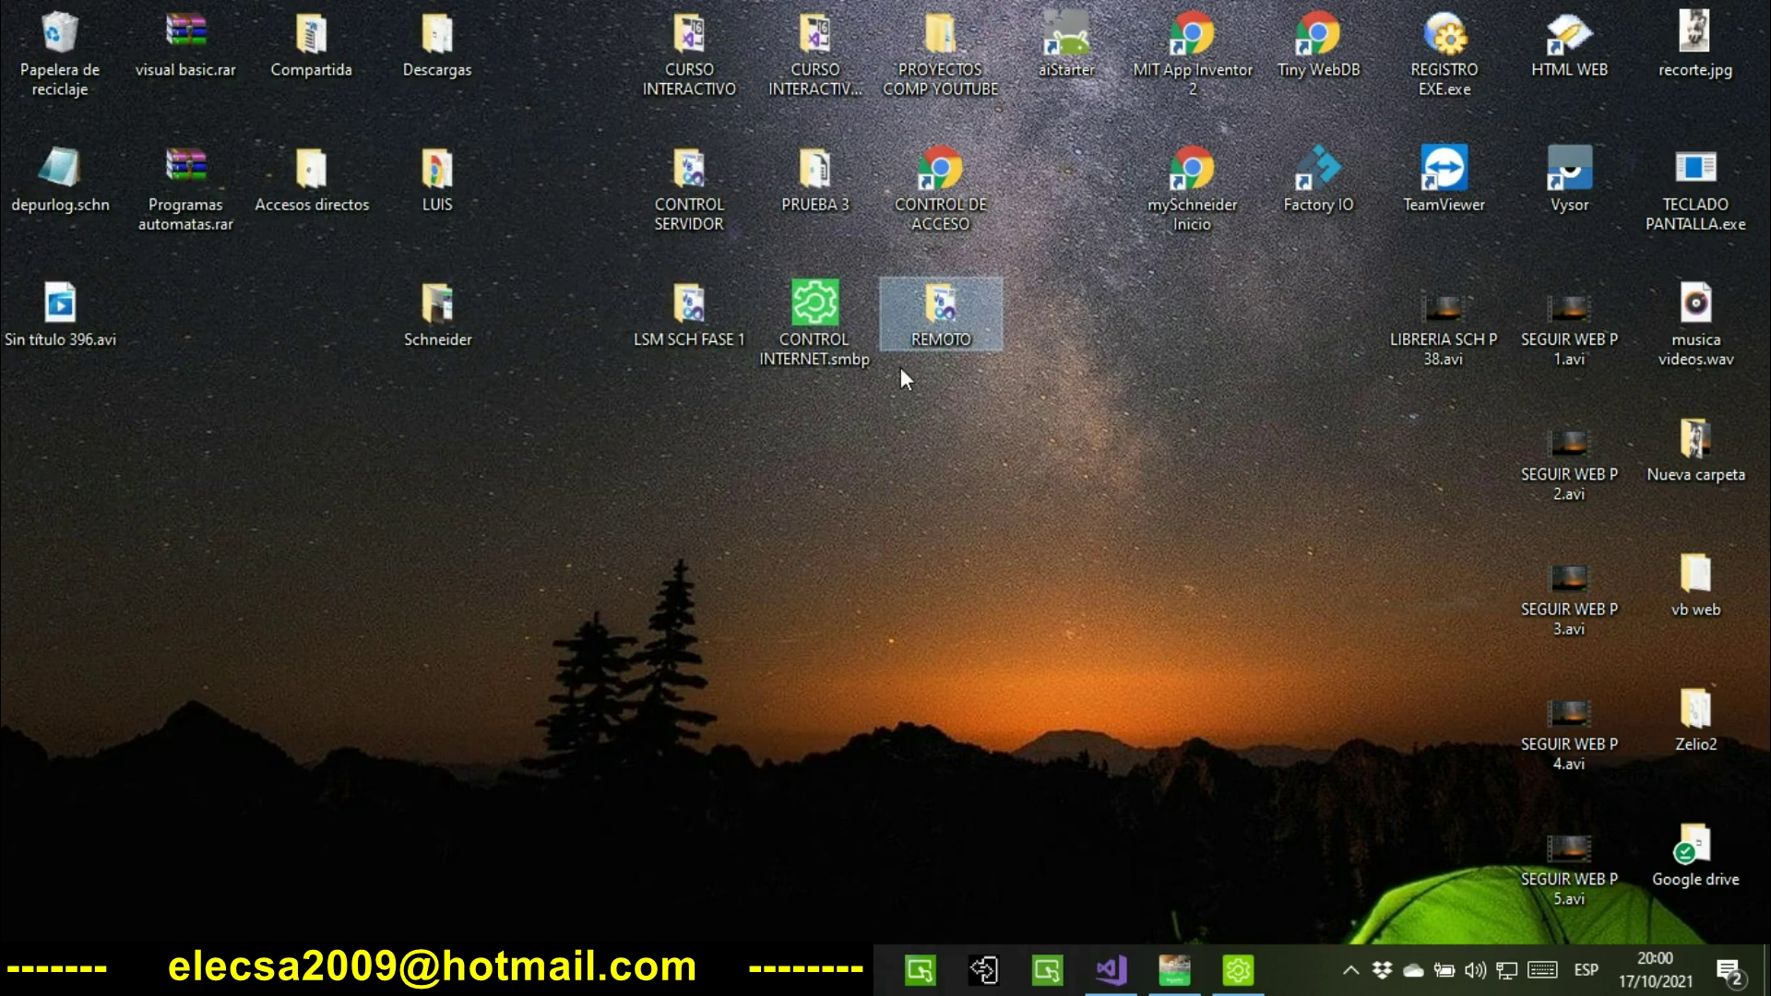
drag(472, 506, 43, 507)
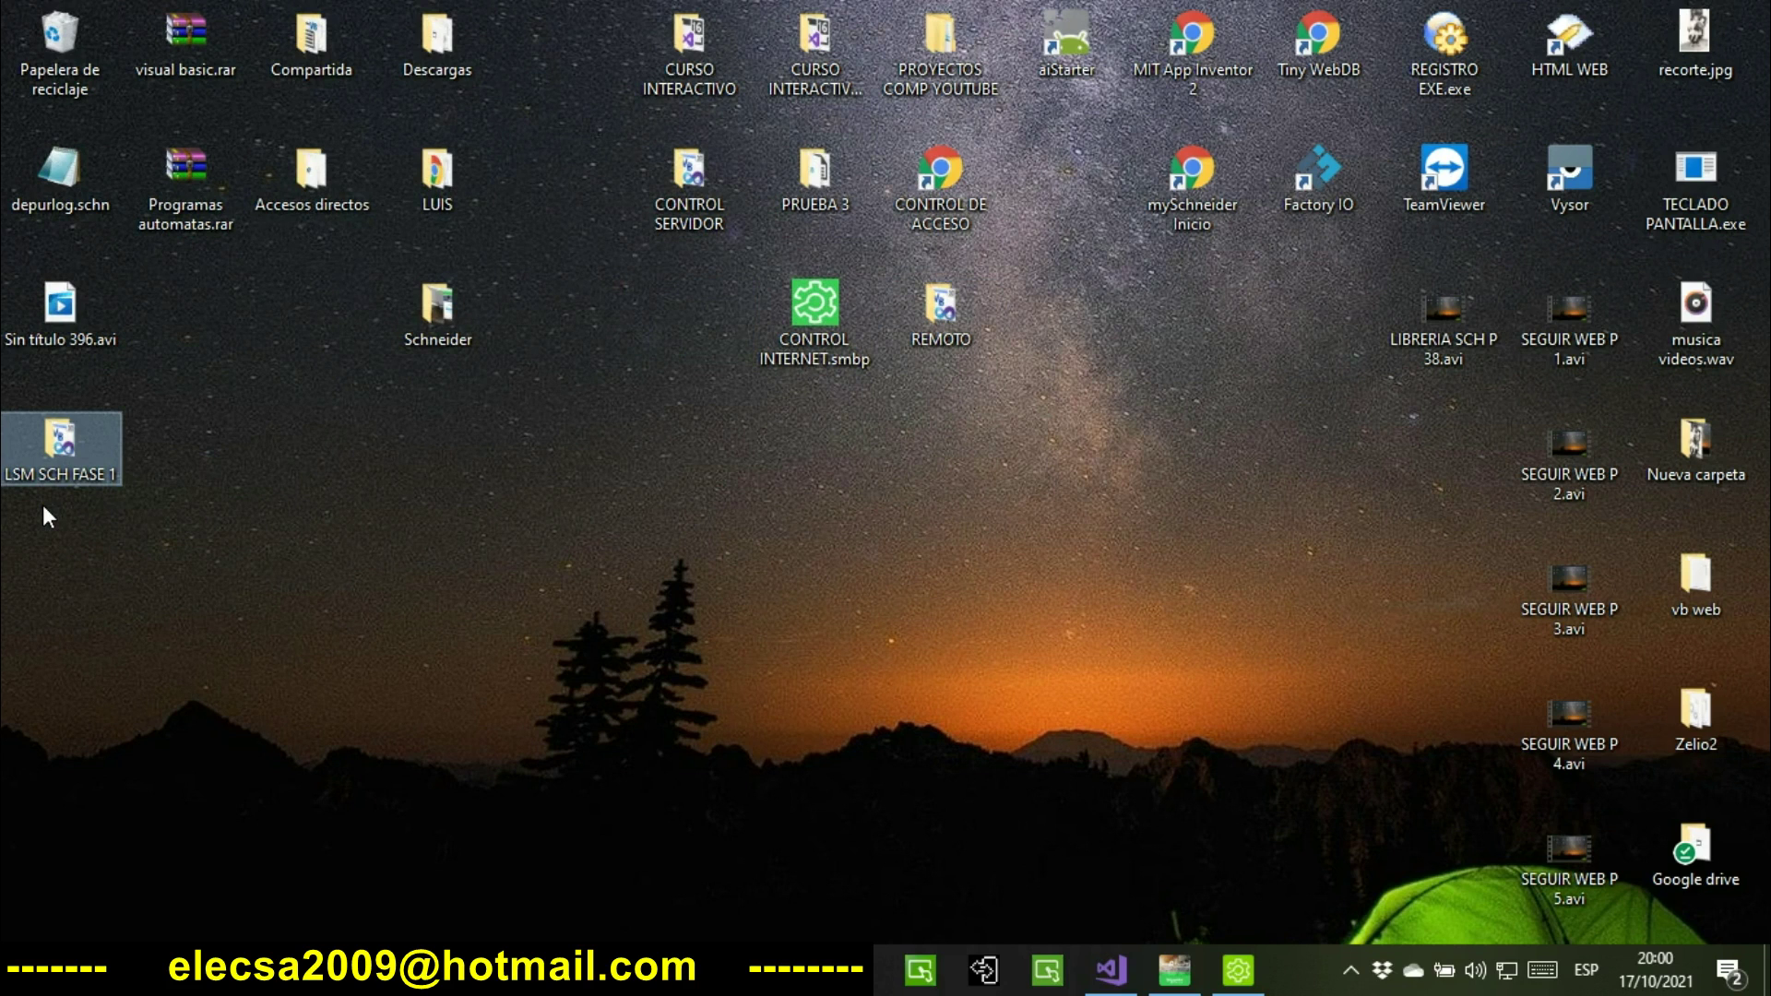